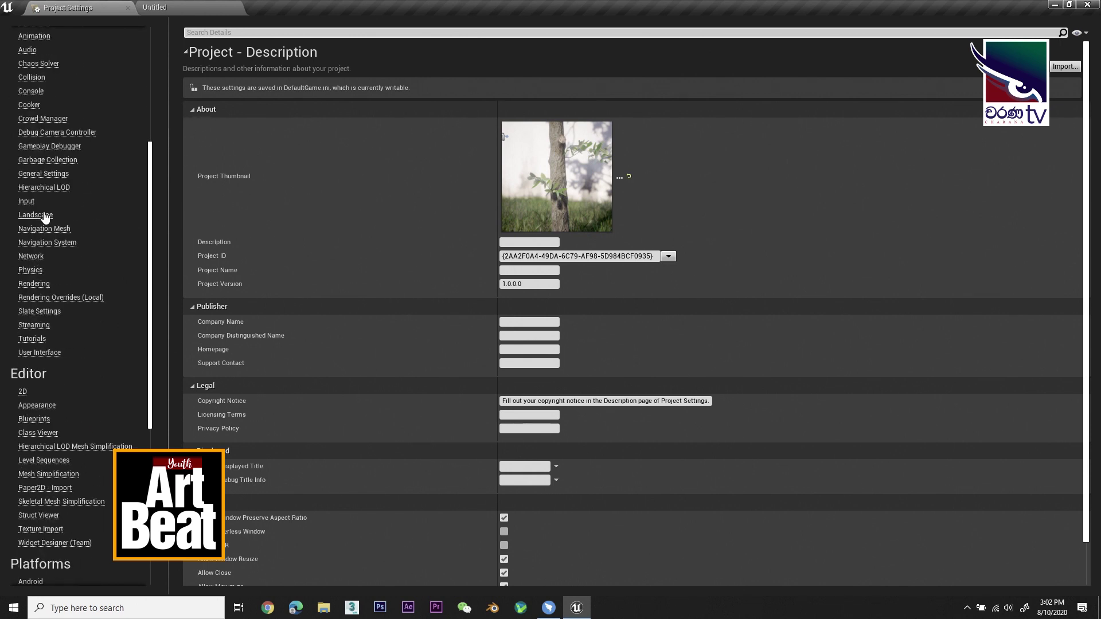
pyautogui.scroll(-1, 43, 211)
# Glance at the Packaging settings, then switch to the Engine Rendering settings page
pyautogui.scroll(10, 43, 210)
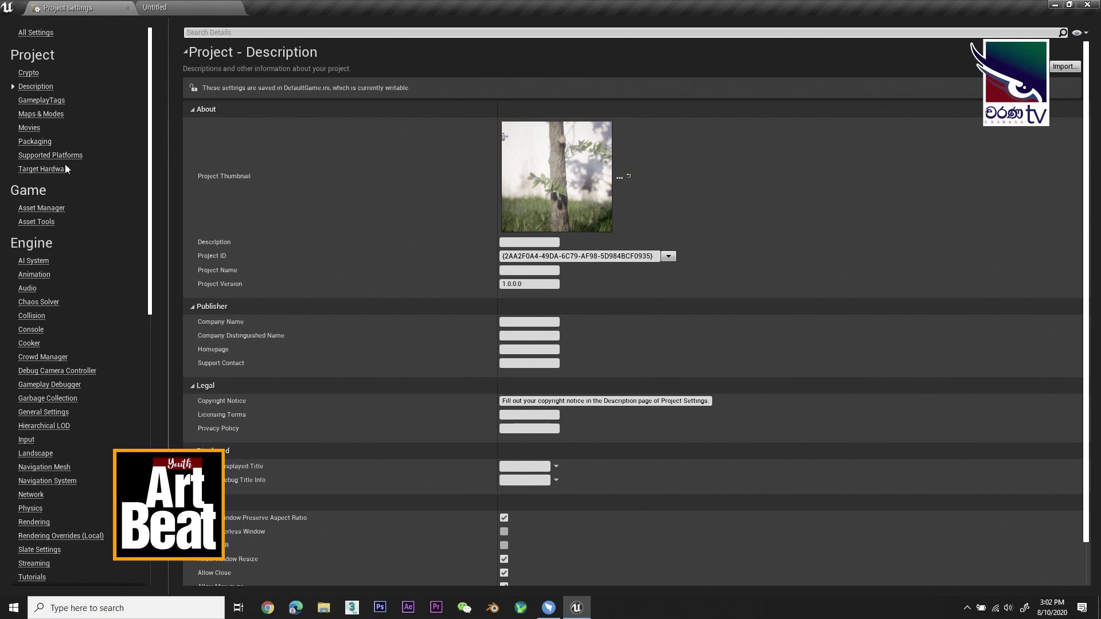
pyautogui.click(35, 142)
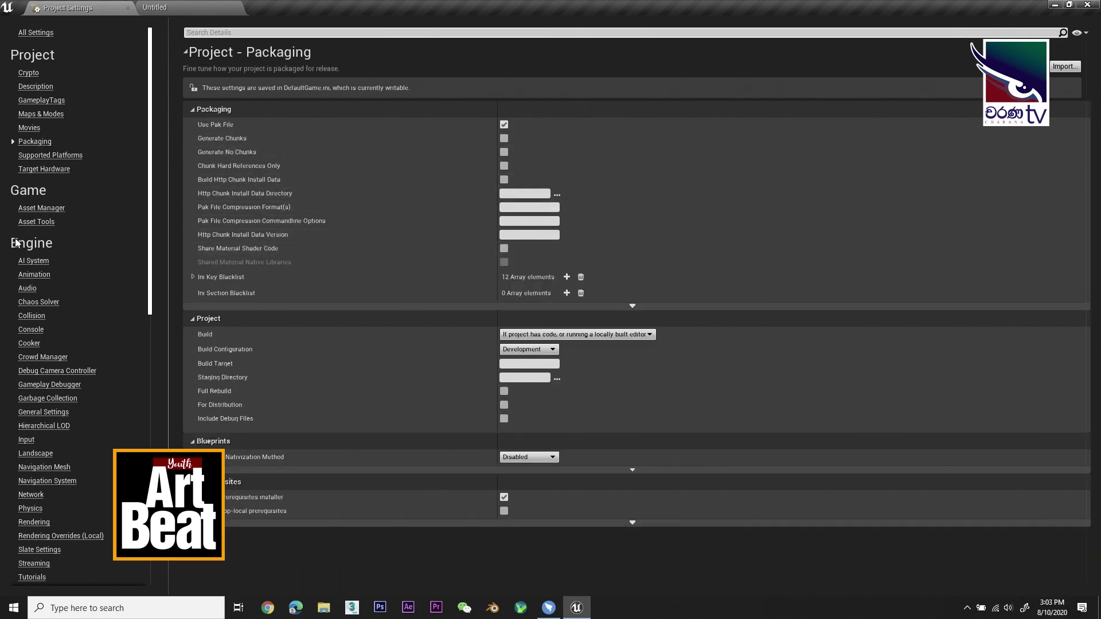
pyautogui.scroll(-1, 16, 242)
pyautogui.scroll(-5, 29, 249)
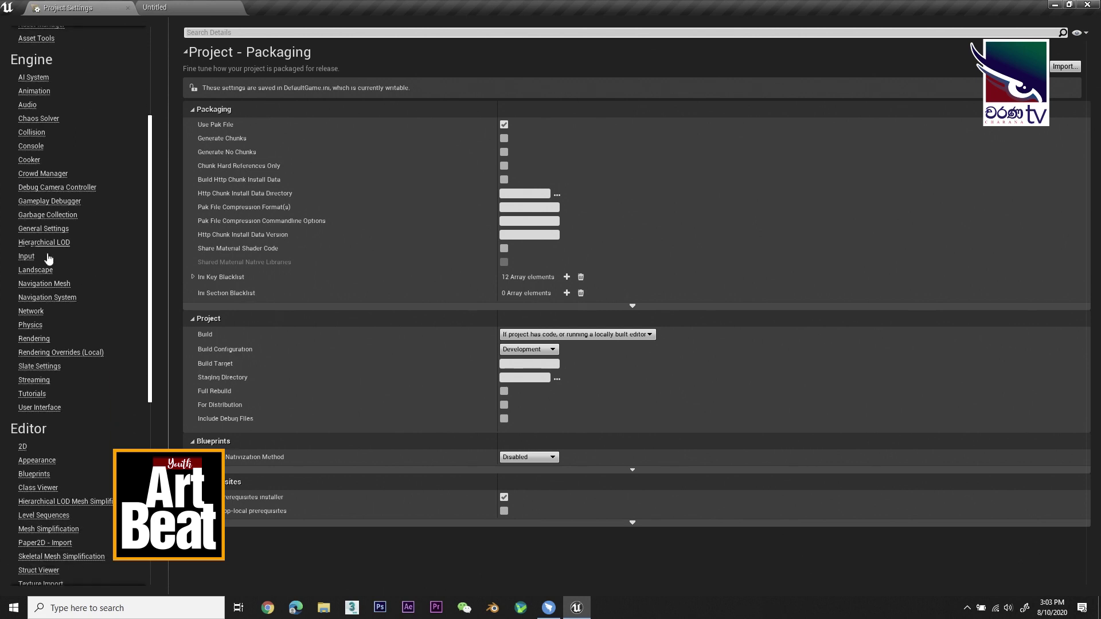
pyautogui.click(33, 339)
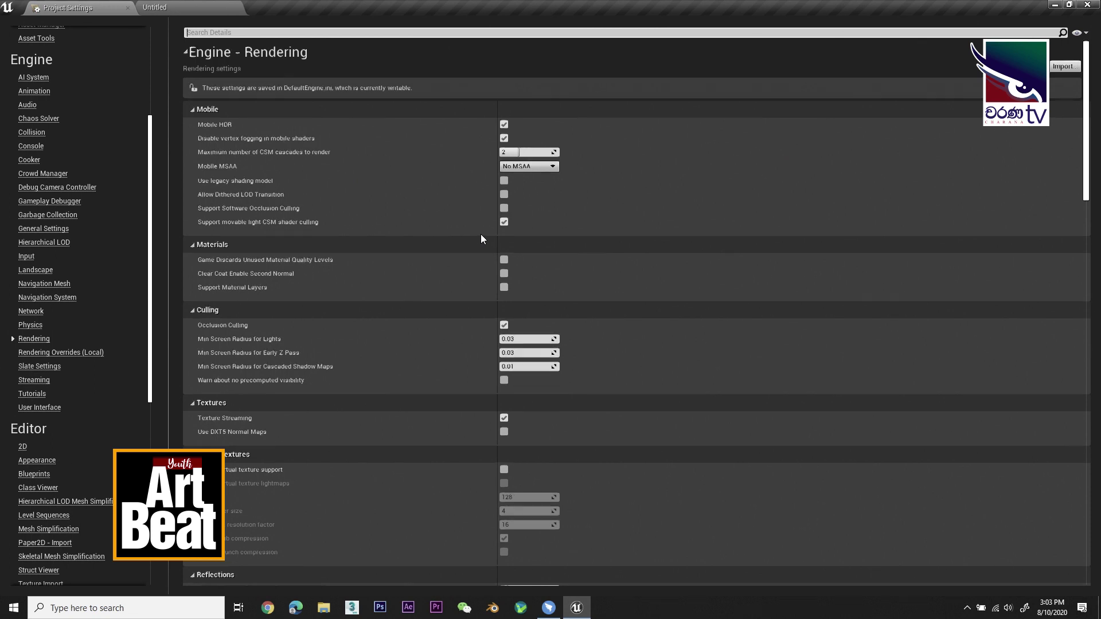
# Scroll through the Rendering options, then close the Project Settings tab
pyautogui.scroll(-3, 480, 234)
pyautogui.scroll(-8, 481, 220)
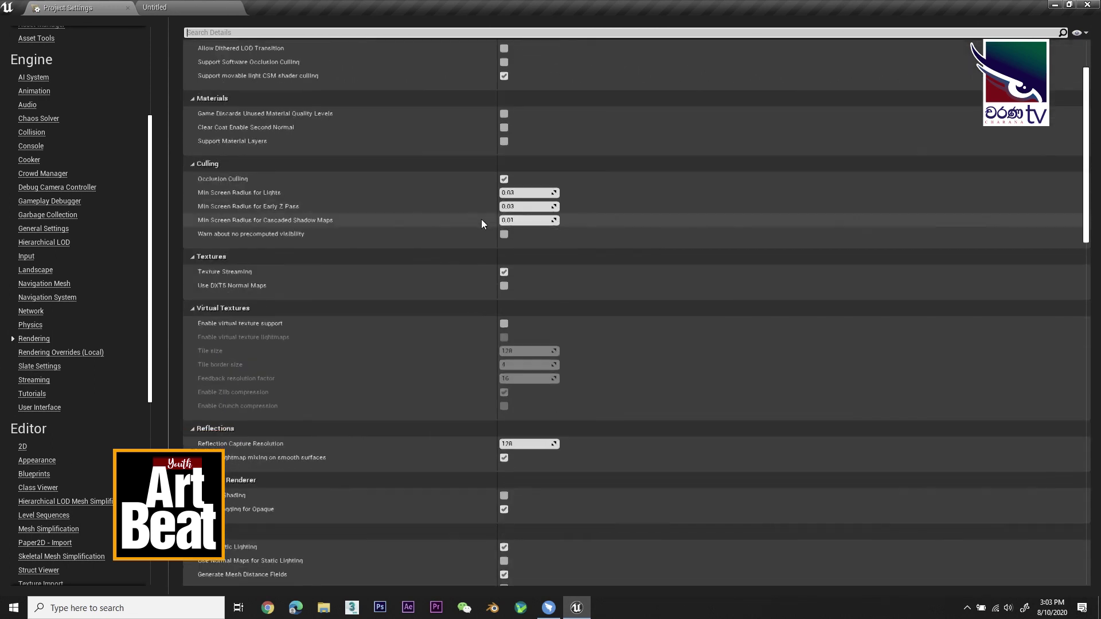
pyautogui.scroll(-8, 482, 213)
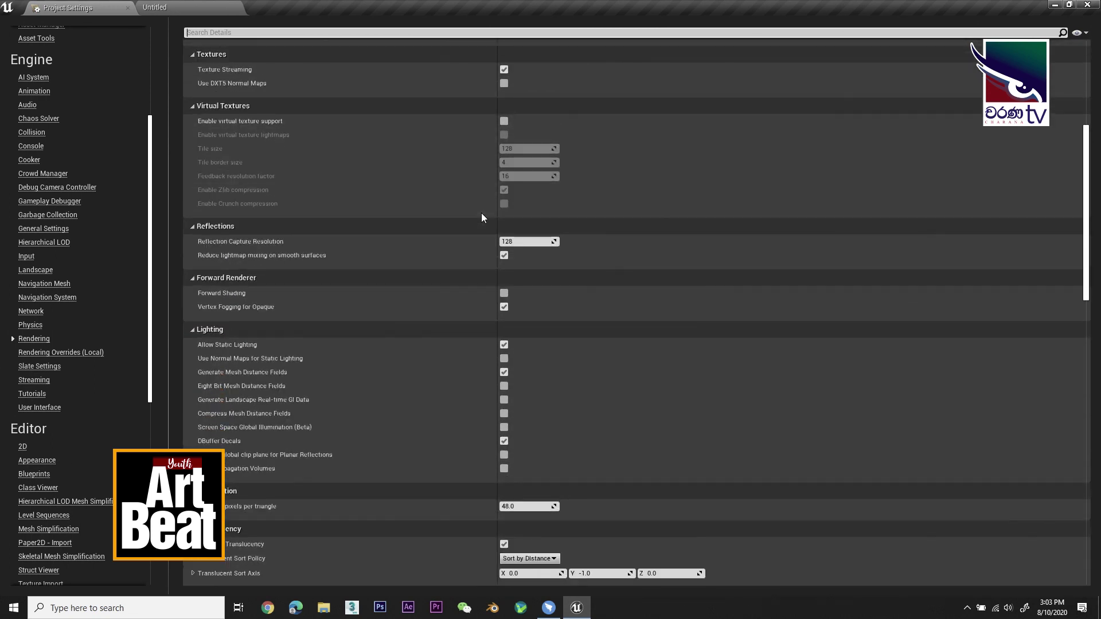
pyautogui.scroll(-20, 481, 213)
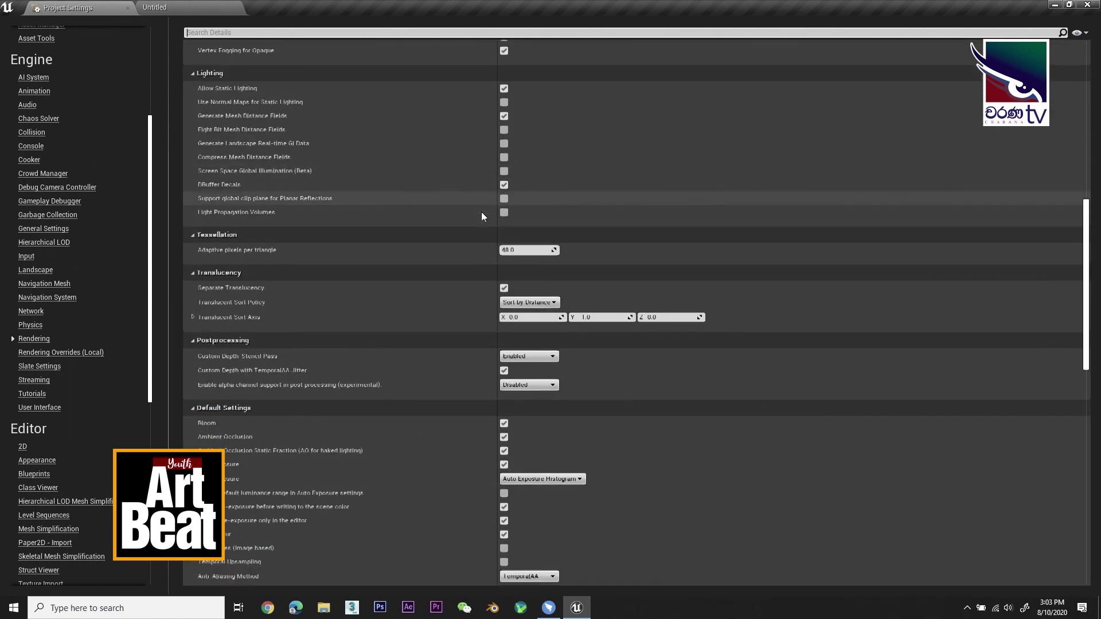
pyautogui.scroll(-4, 481, 211)
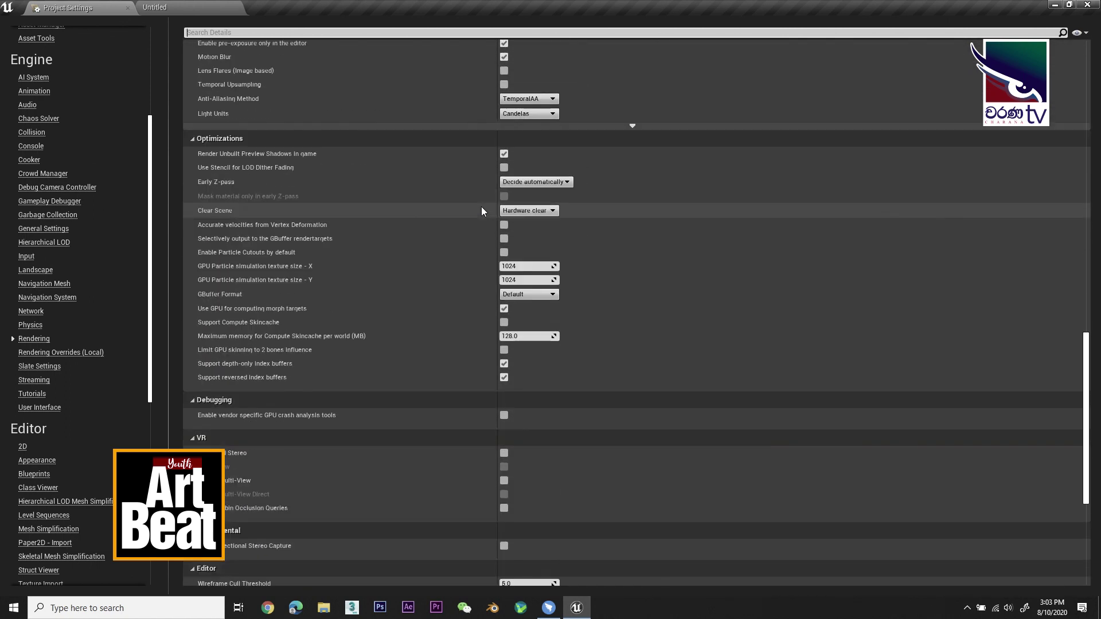
pyautogui.scroll(-1, 482, 212)
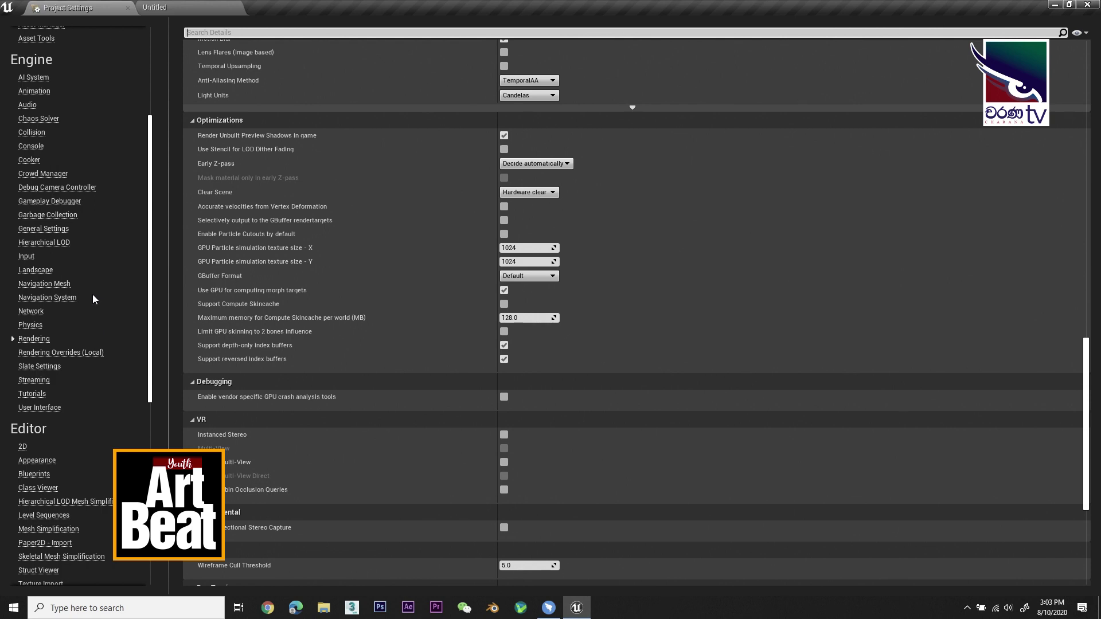
pyautogui.scroll(3, 92, 295)
pyautogui.scroll(4, 94, 299)
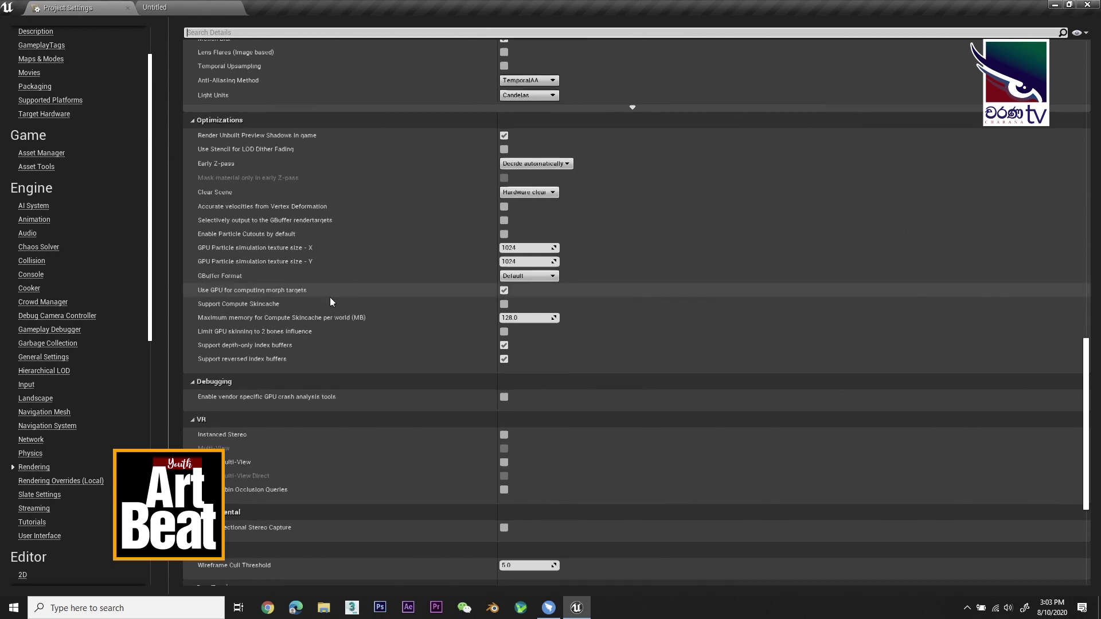
pyautogui.scroll(10, 330, 297)
pyautogui.scroll(-6, 127, 332)
pyautogui.scroll(-19, 128, 332)
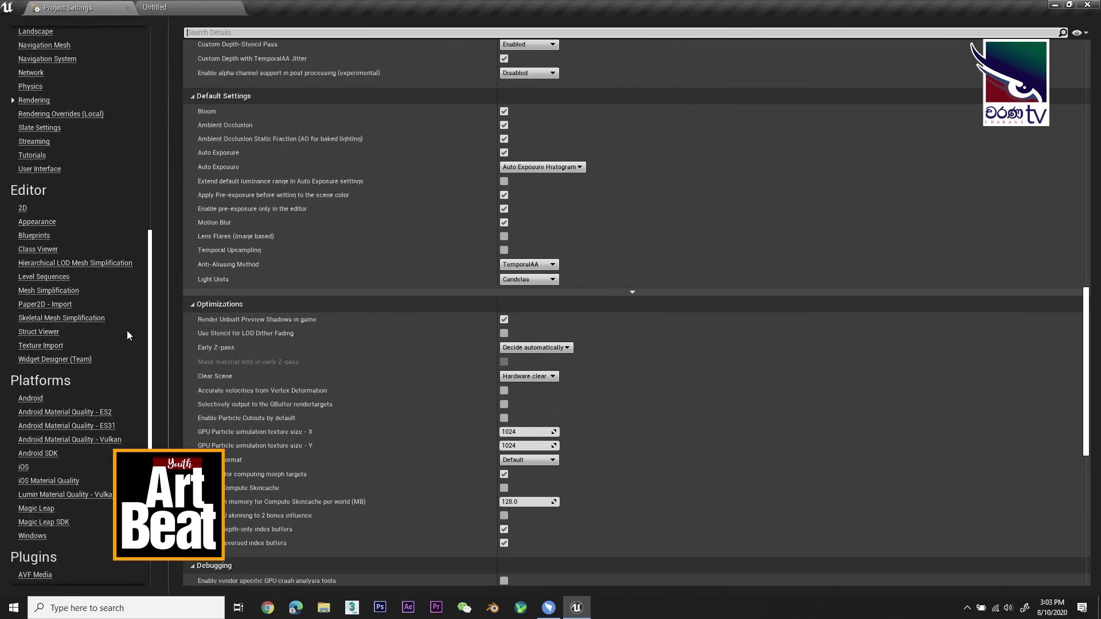
pyautogui.scroll(-3, 126, 329)
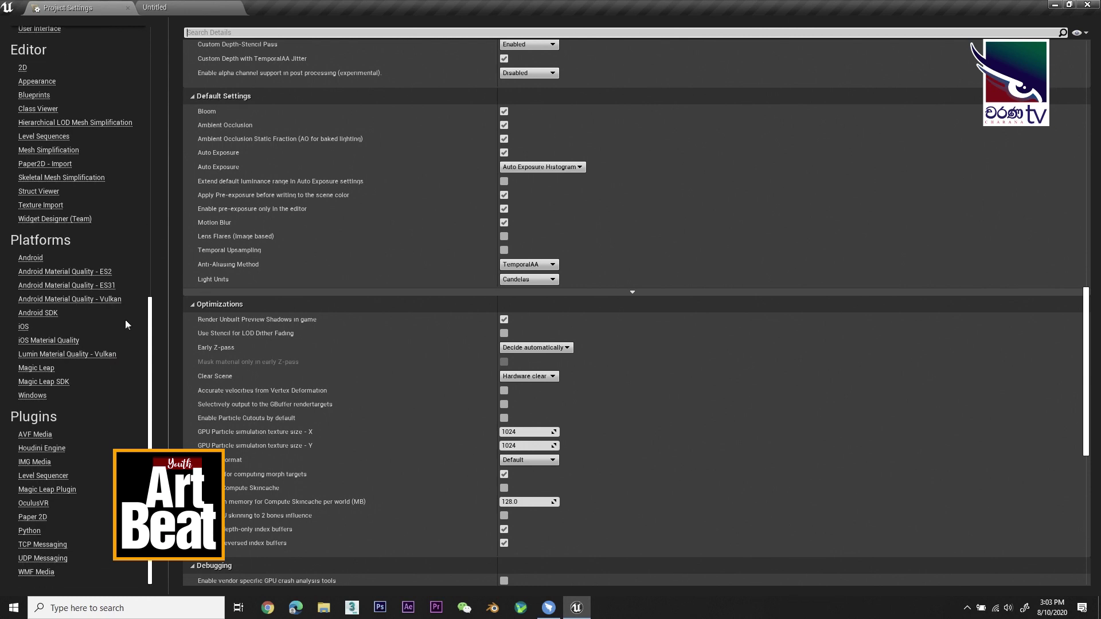
pyautogui.click(127, 8)
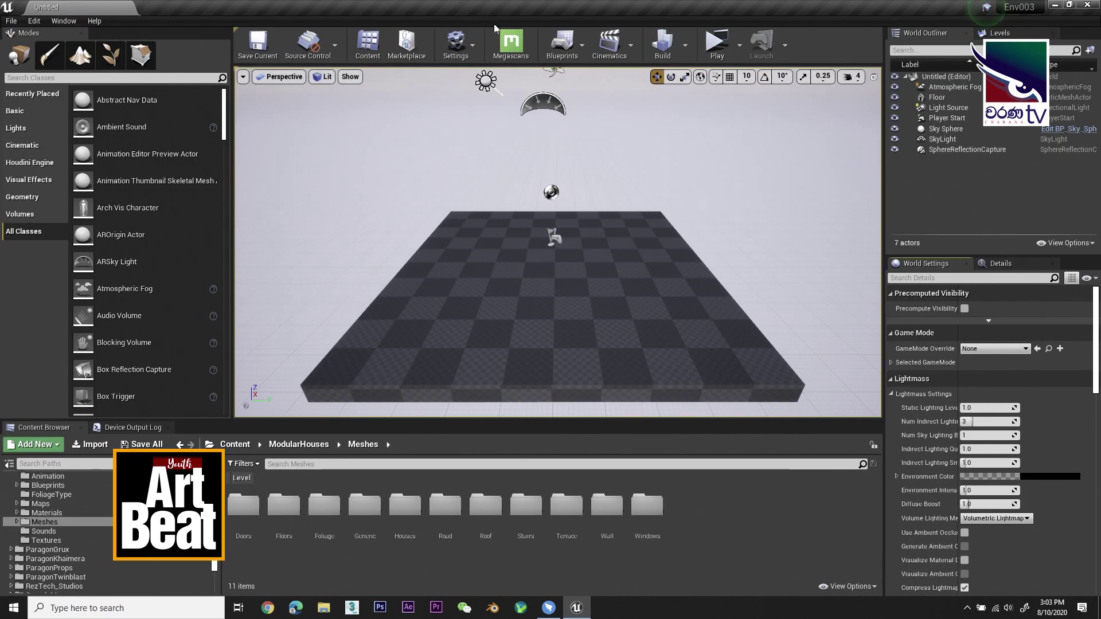
pyautogui.click(473, 48)
pyautogui.click(482, 103)
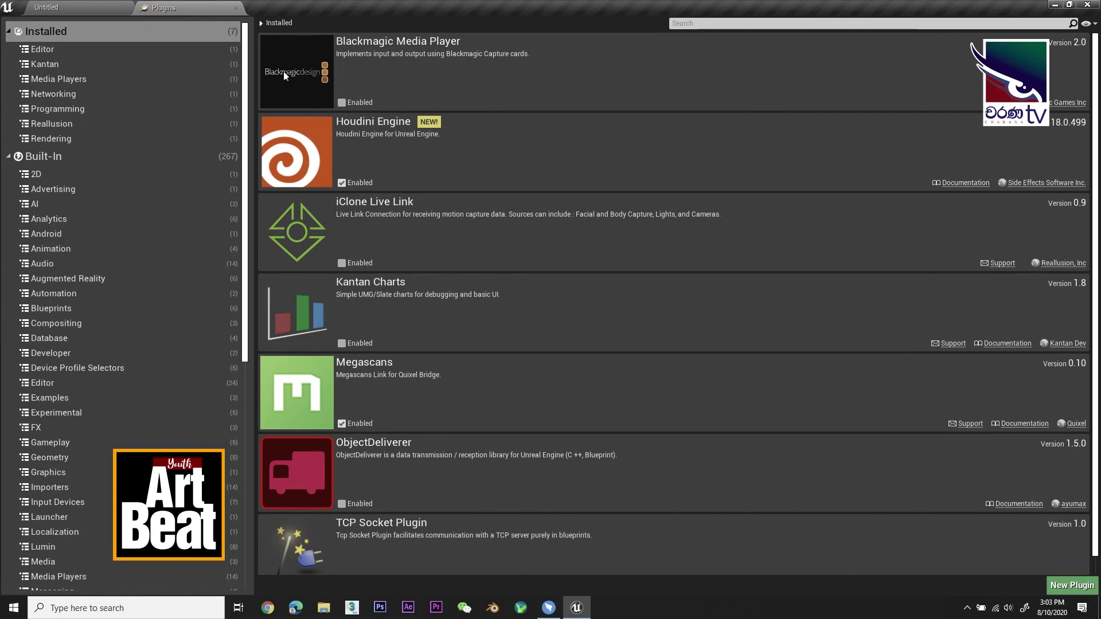
pyautogui.scroll(-1, 398, 209)
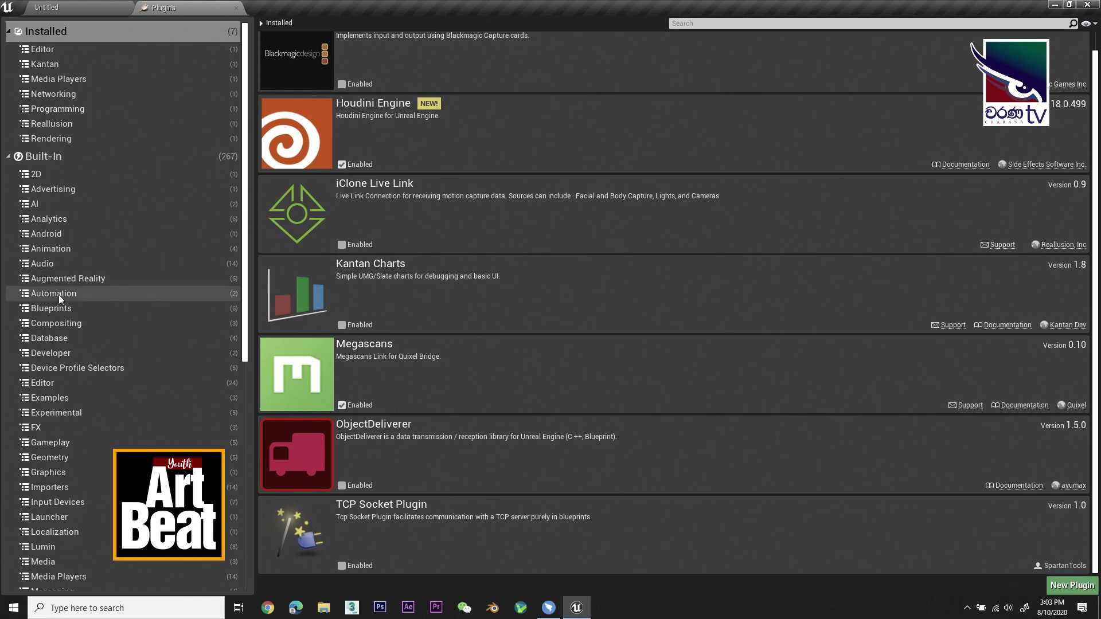
pyautogui.click(60, 124)
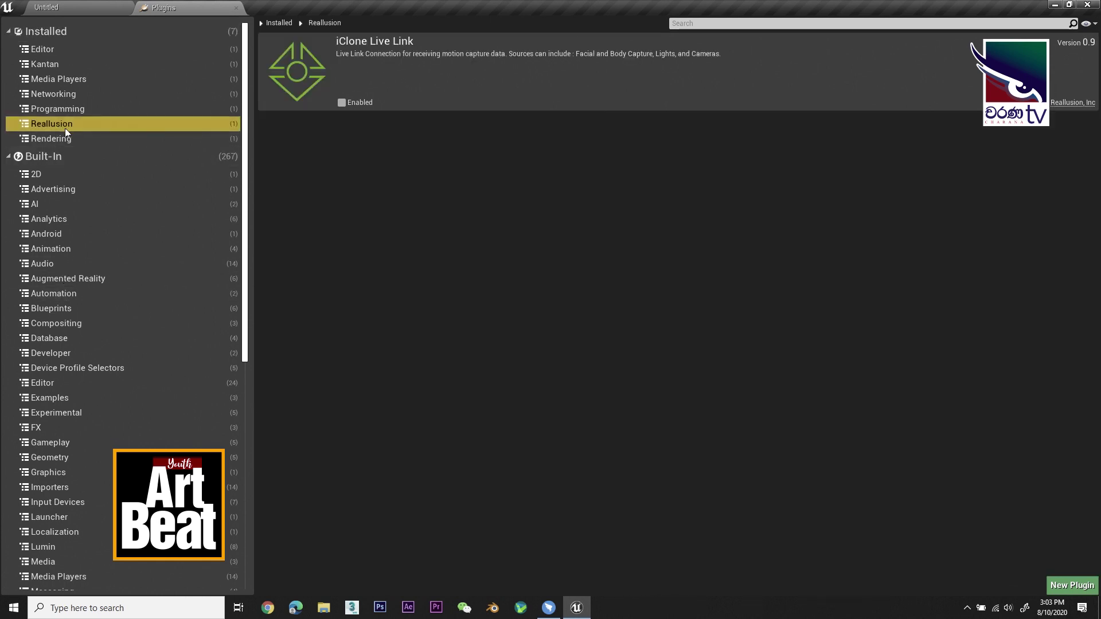
pyautogui.click(84, 155)
pyautogui.scroll(-5, 76, 283)
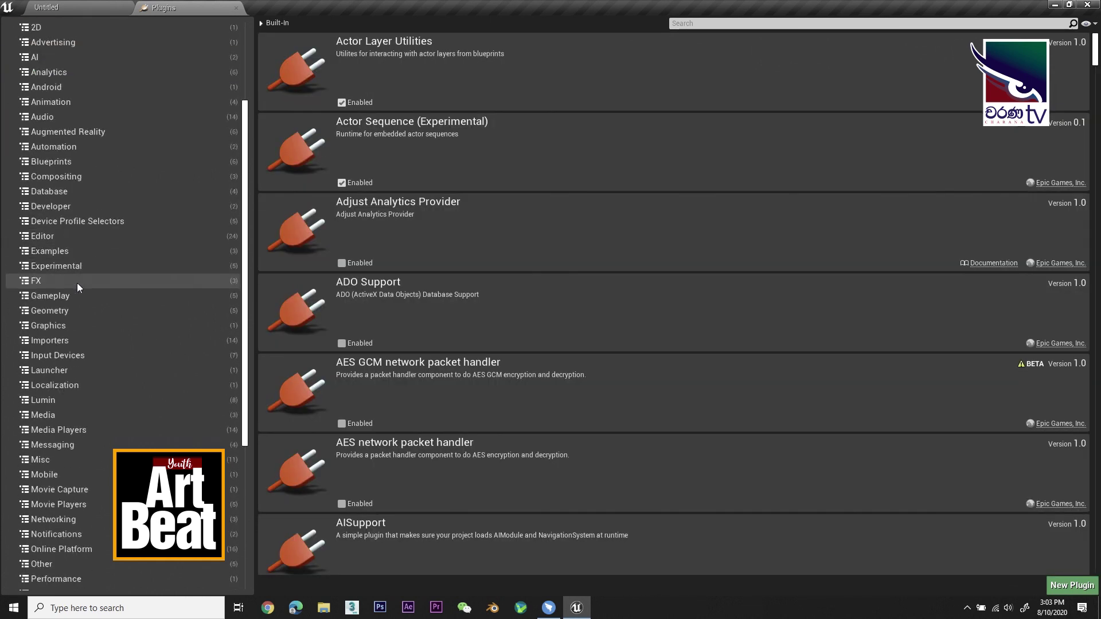
pyautogui.scroll(-5, 77, 282)
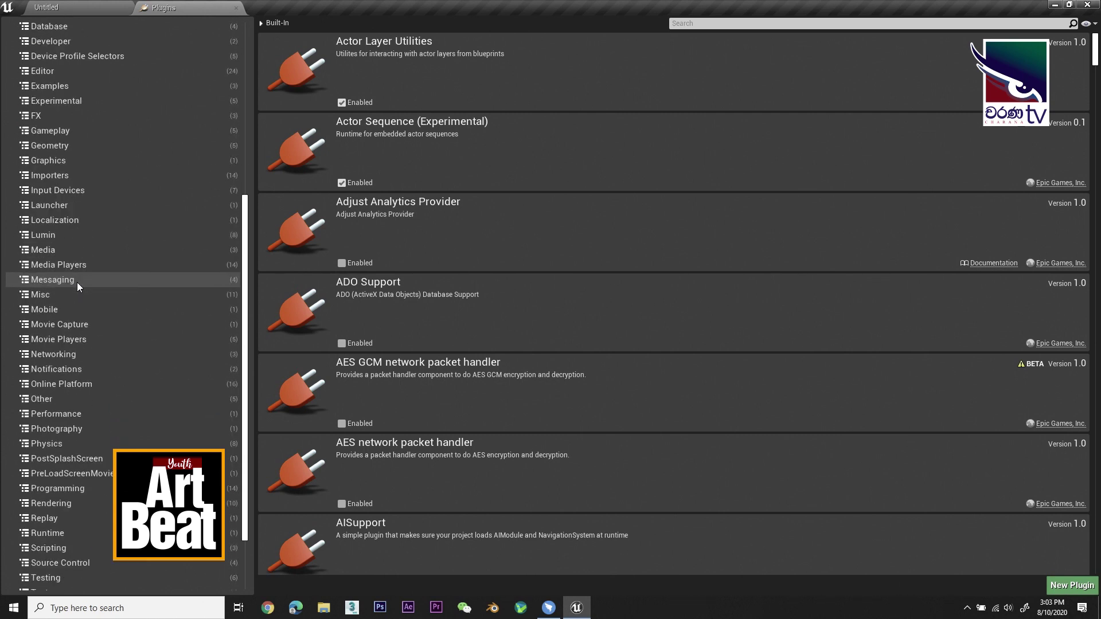
pyautogui.middleClick(210, 11)
pyautogui.click(457, 44)
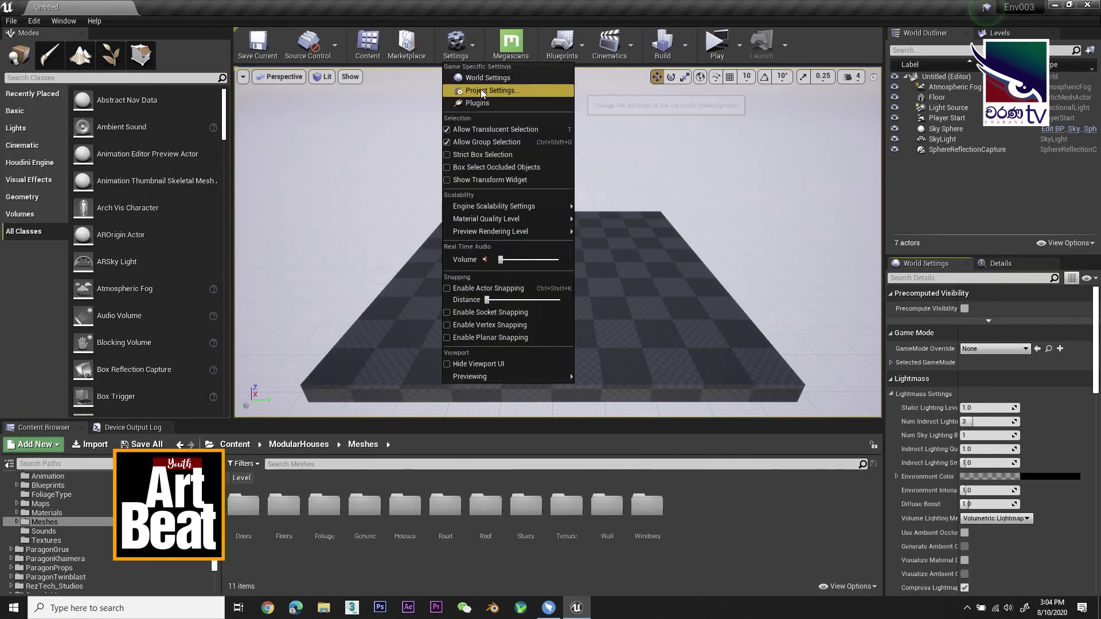
pyautogui.click(471, 103)
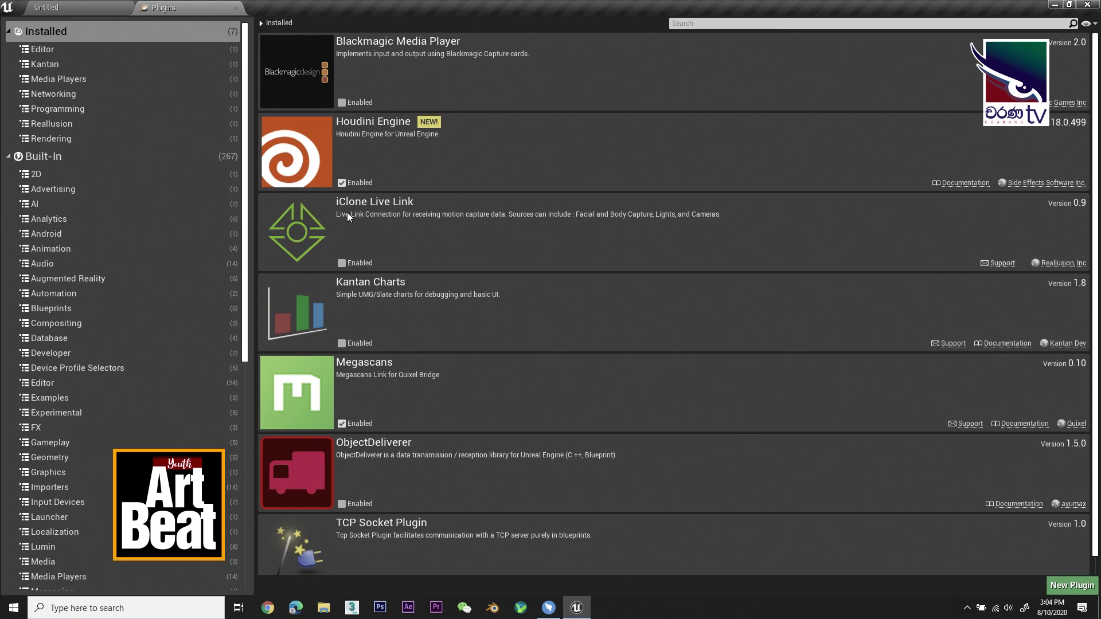
pyautogui.middleClick(168, 5)
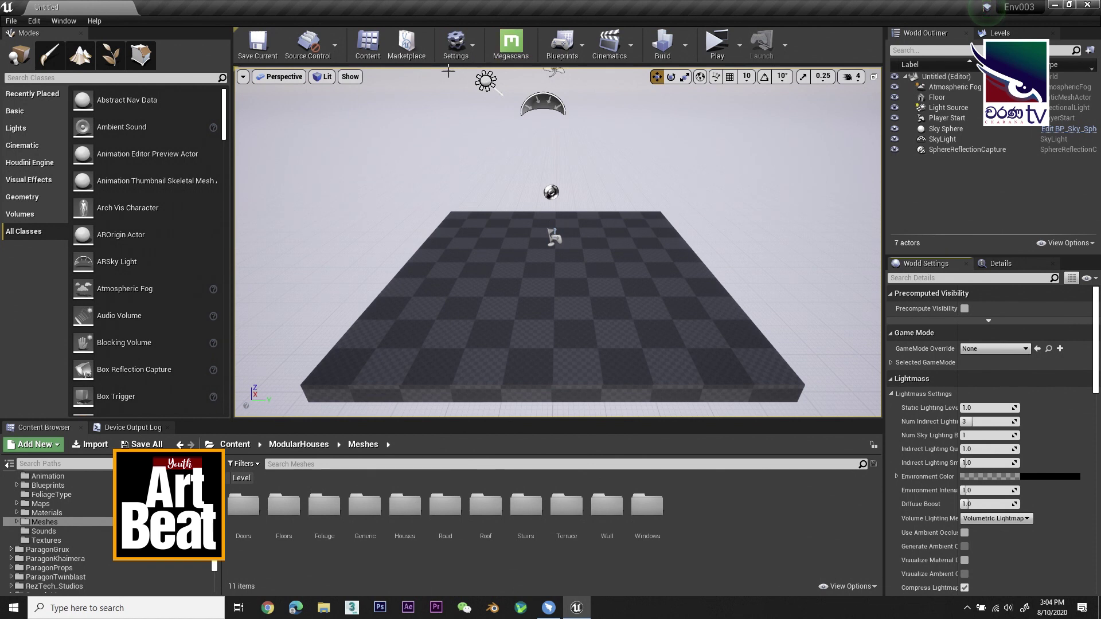
# Collapse and re-expand the Content tree, peek into fbx, and return to the 28-item Content folder
pyautogui.click(509, 49)
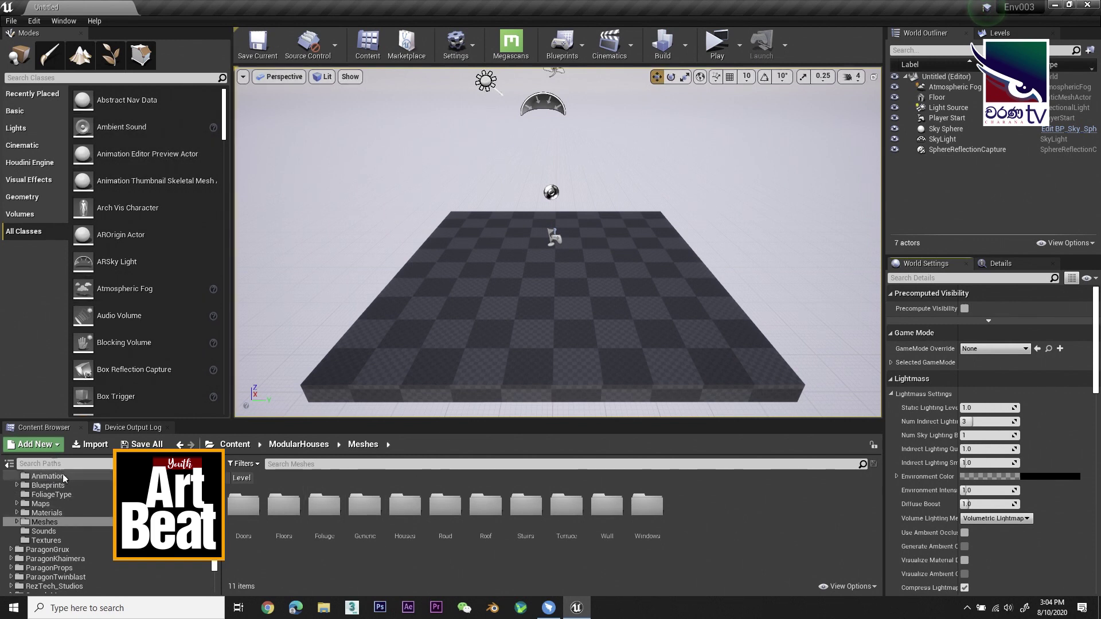
pyautogui.scroll(8, 61, 511)
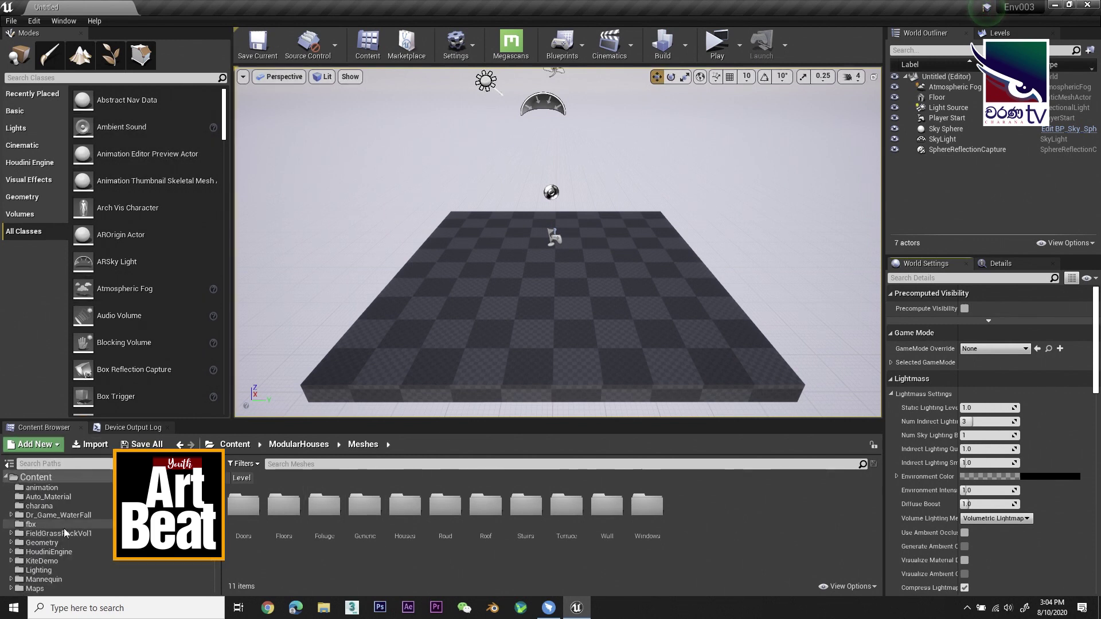
pyautogui.click(6, 478)
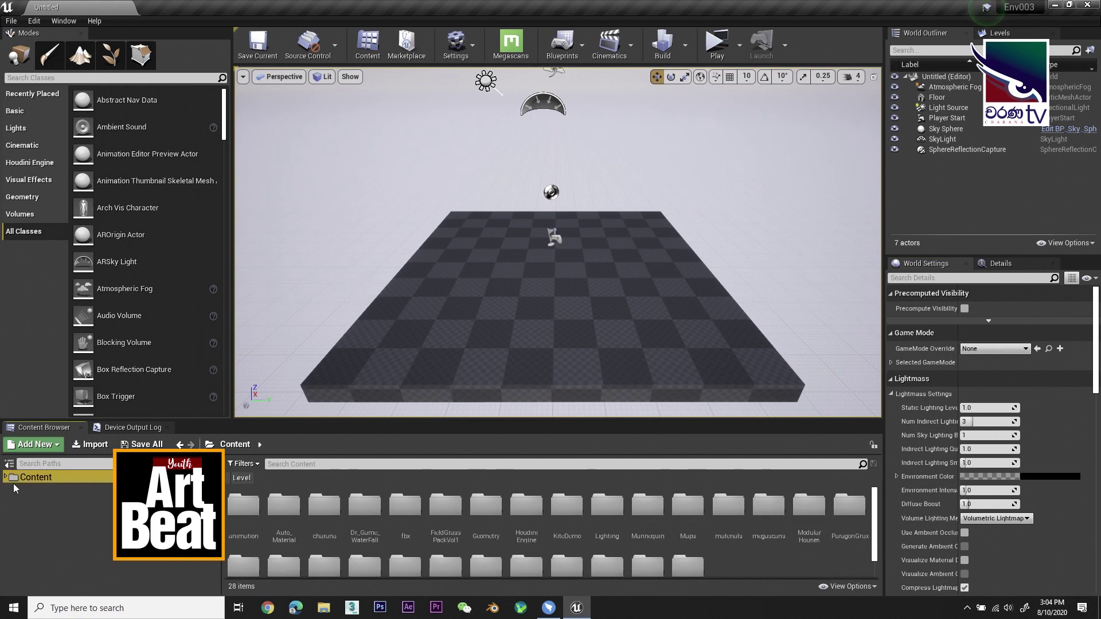
pyautogui.click(6, 477)
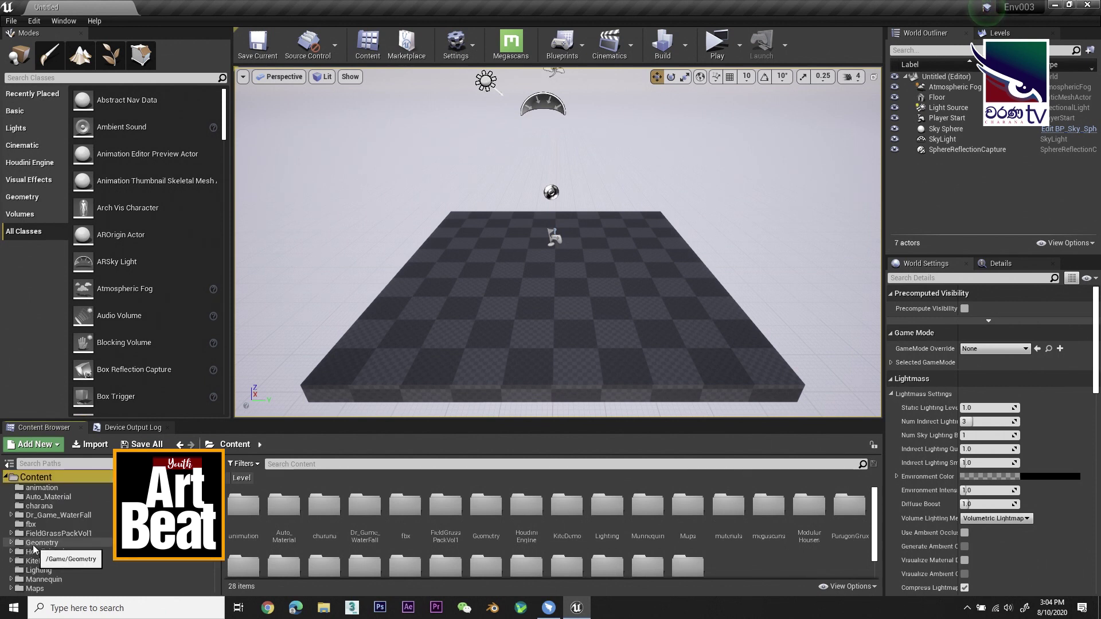
pyautogui.click(32, 524)
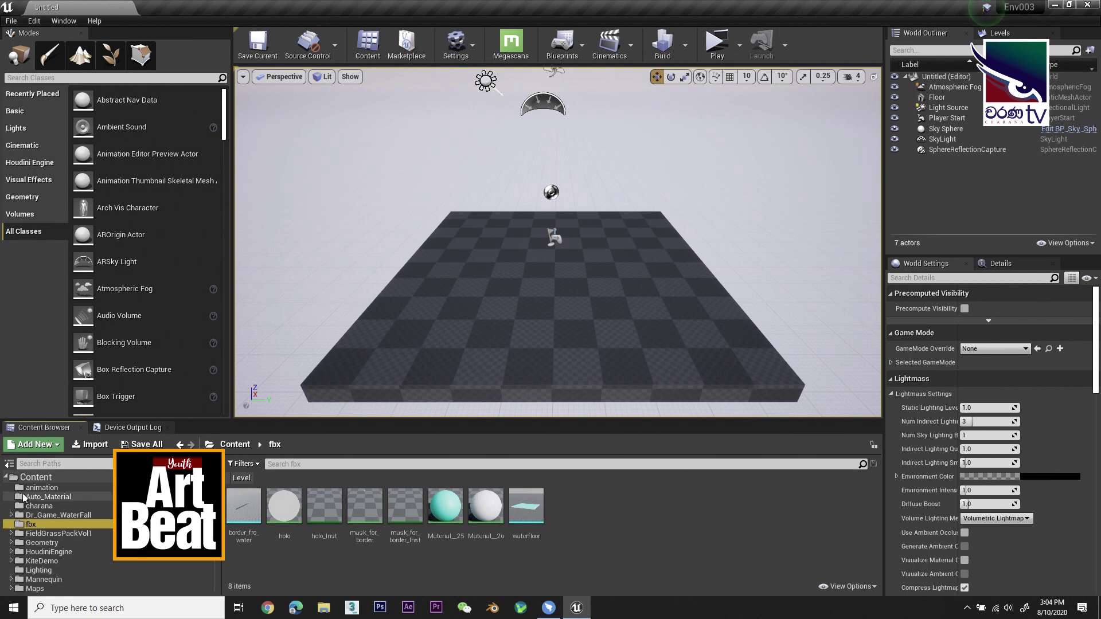
pyautogui.doubleClick(36, 477)
pyautogui.click(868, 588)
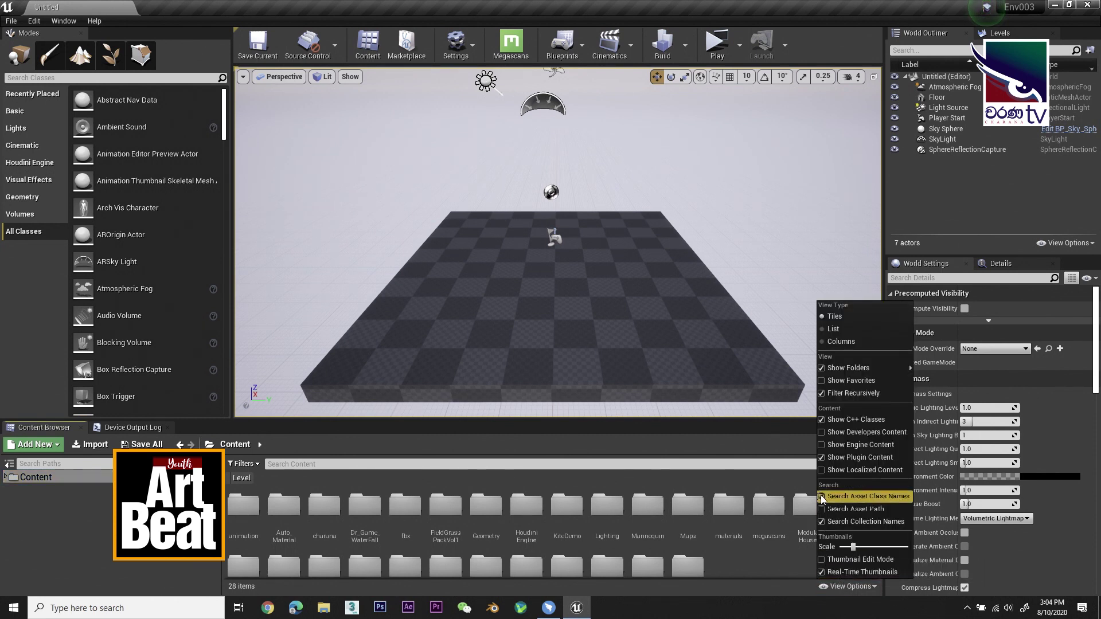
# Show Engine Content, expand and collapse its folder, then hide engine content again
pyautogui.click(822, 446)
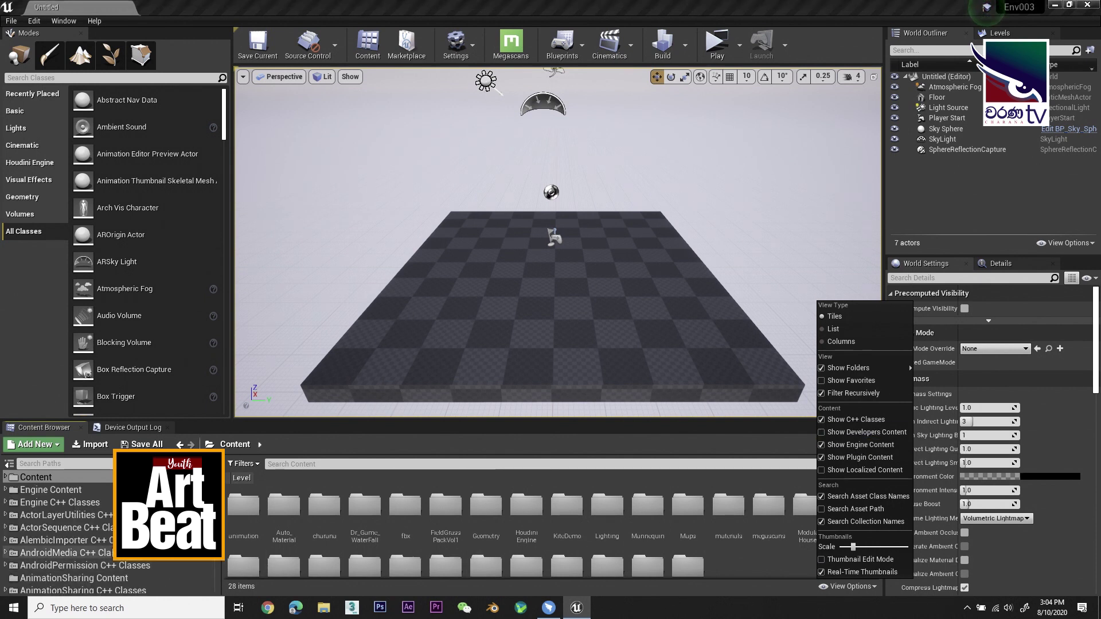
pyautogui.scroll(-8, 111, 538)
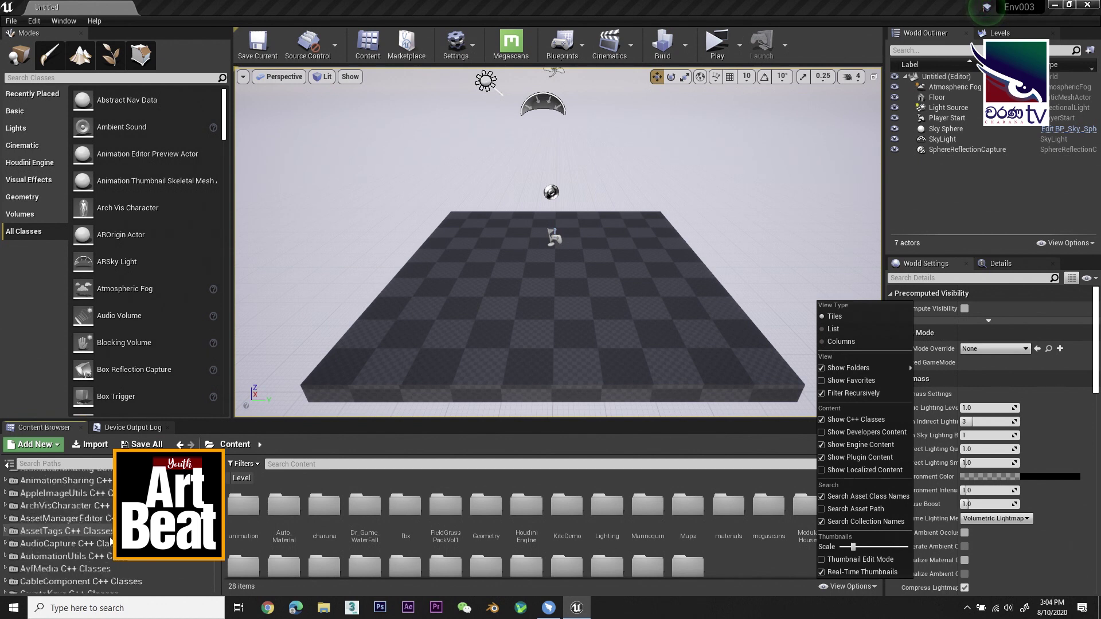
pyautogui.scroll(-6, 112, 538)
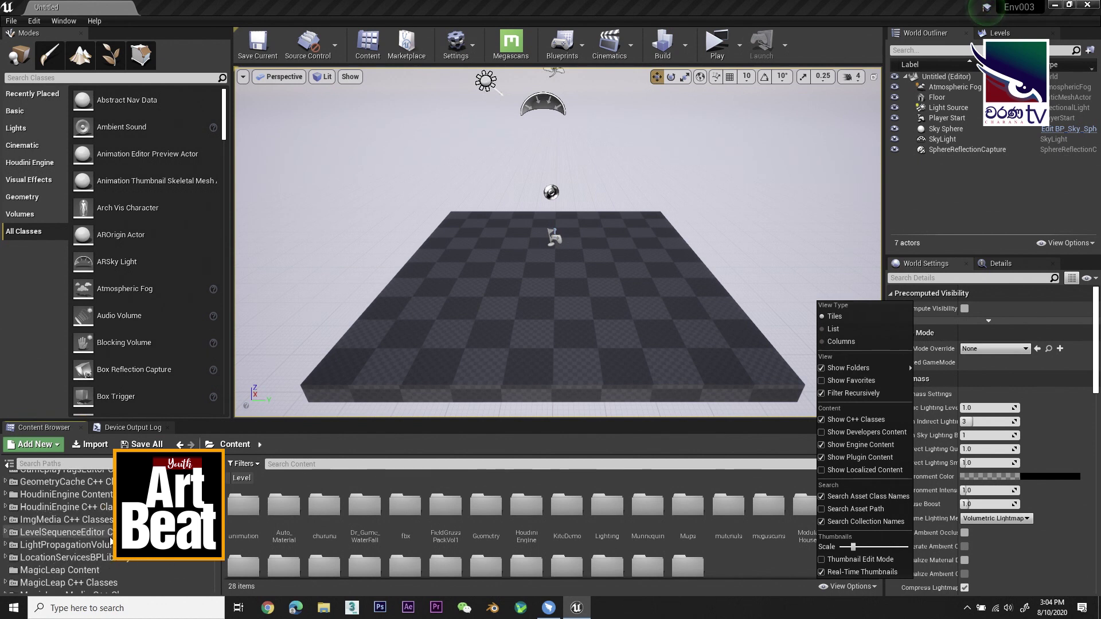
pyautogui.scroll(12, 111, 542)
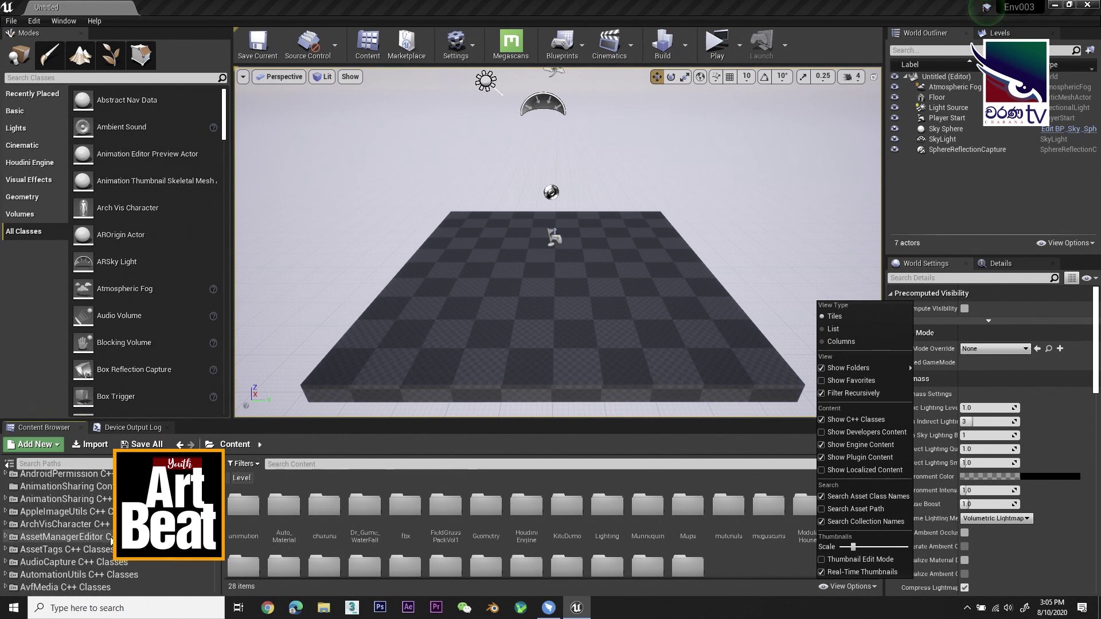
pyautogui.scroll(3, 111, 541)
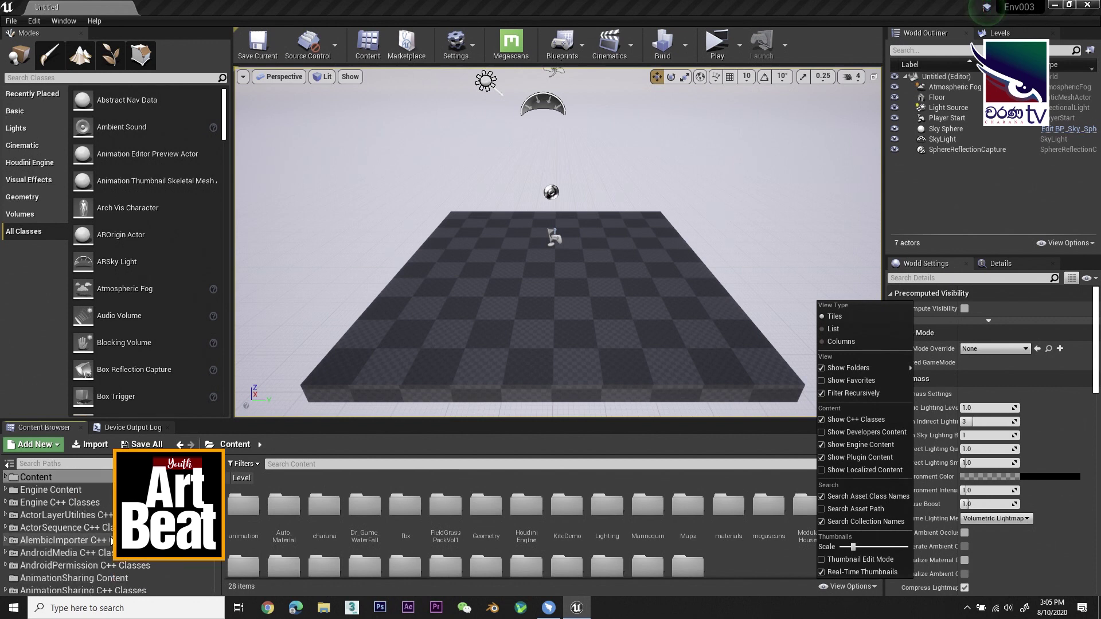
pyautogui.click(7, 490)
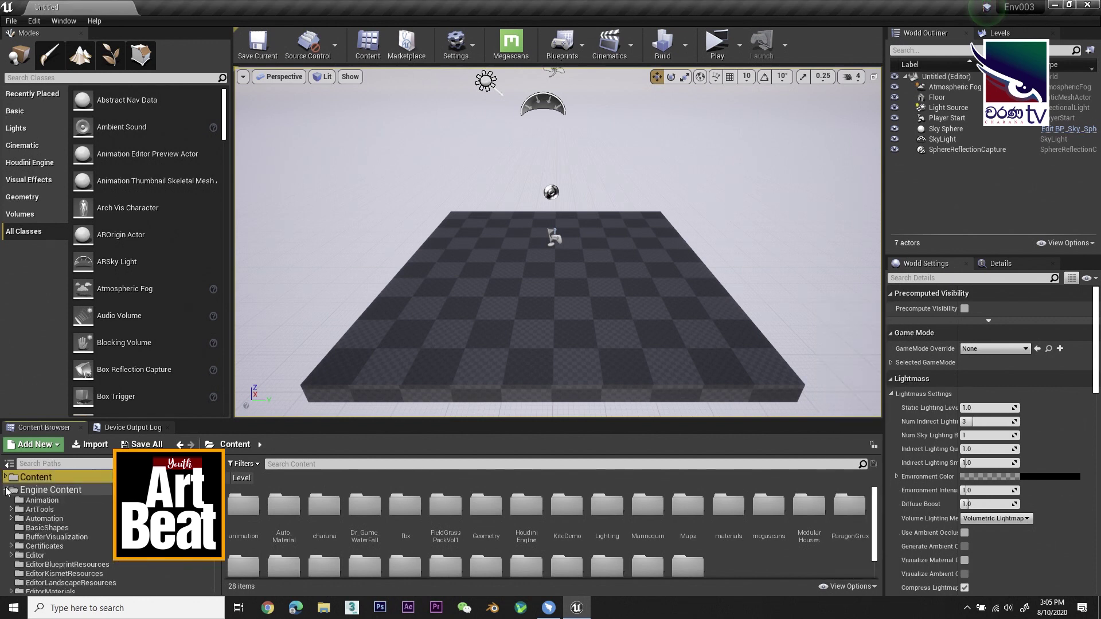
pyautogui.click(6, 490)
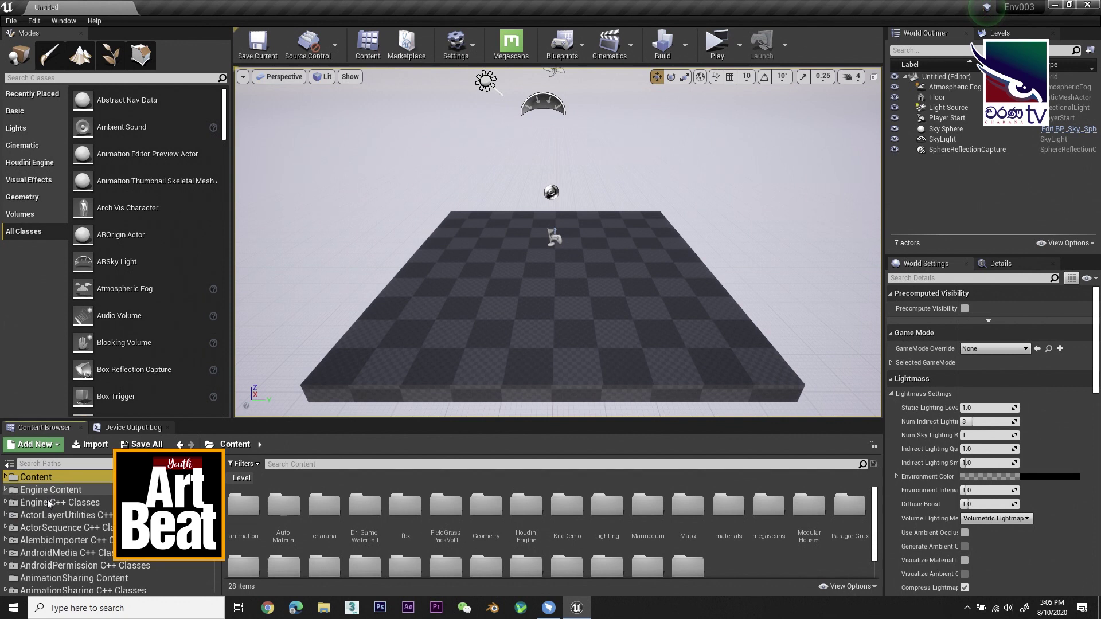
pyautogui.click(847, 586)
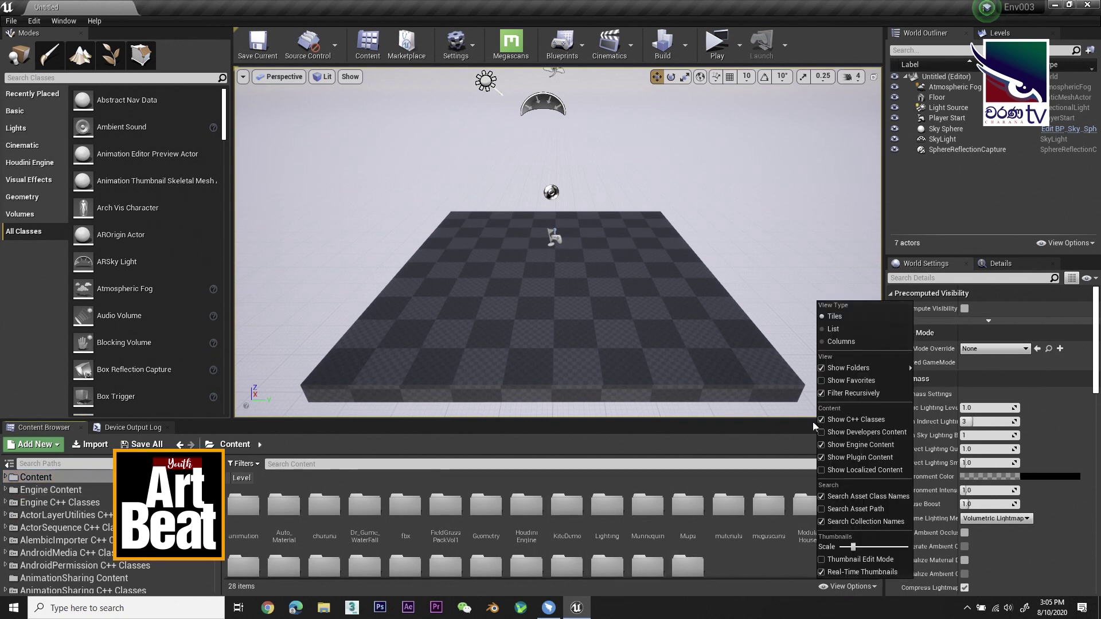
pyautogui.click(837, 445)
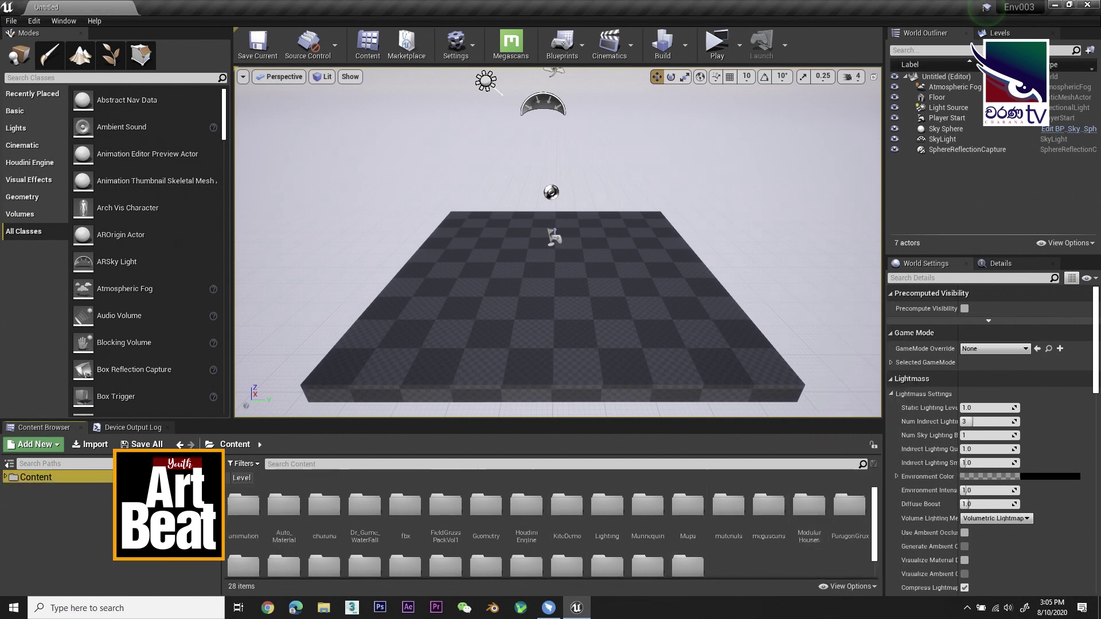
# Flip between Device Output Log and Content Browser, view Levels, then show the empty Details panel
pyautogui.click(129, 429)
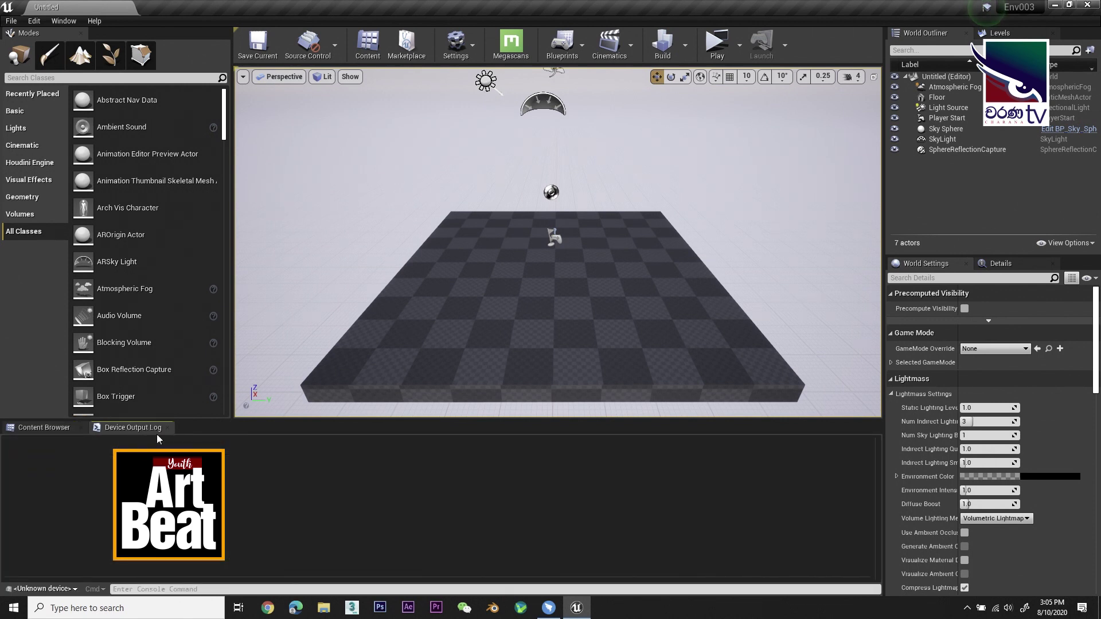
pyautogui.click(36, 429)
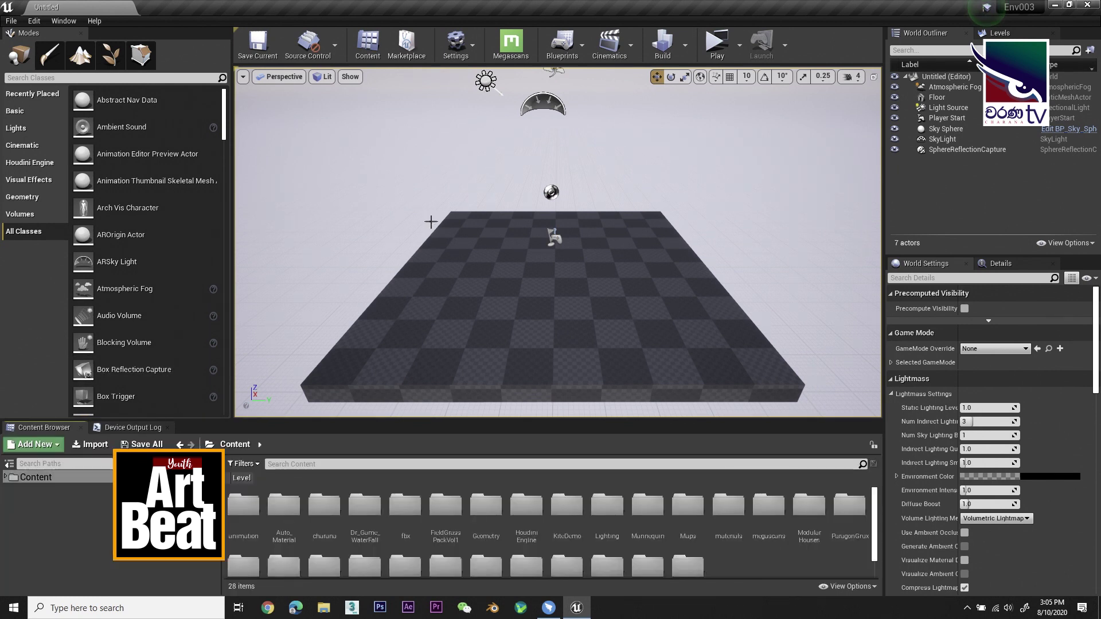
pyautogui.click(145, 428)
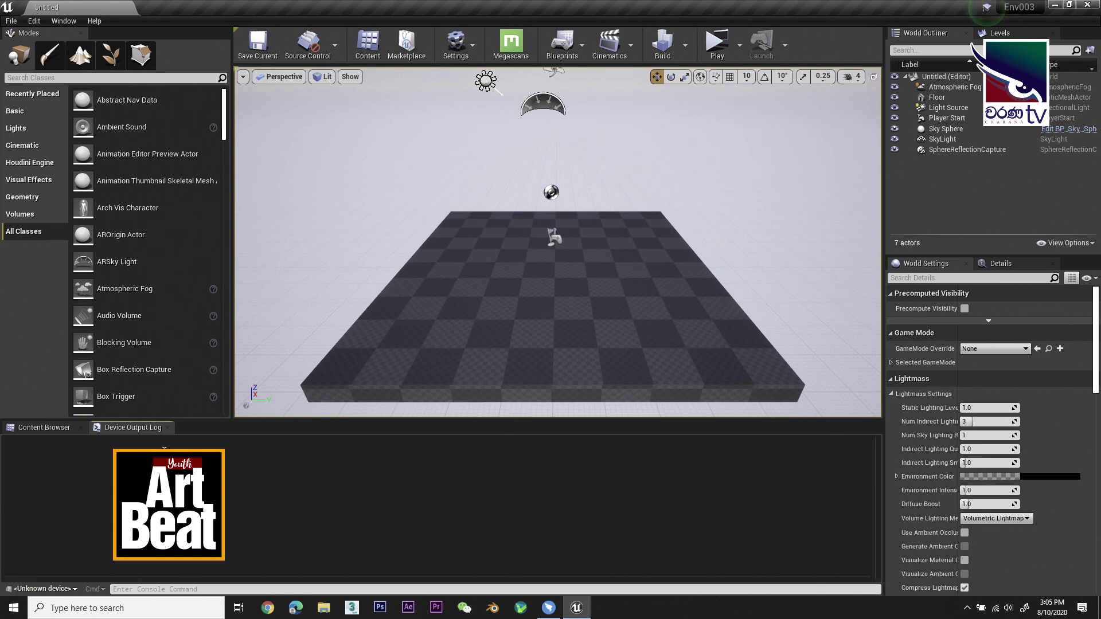
pyautogui.click(43, 429)
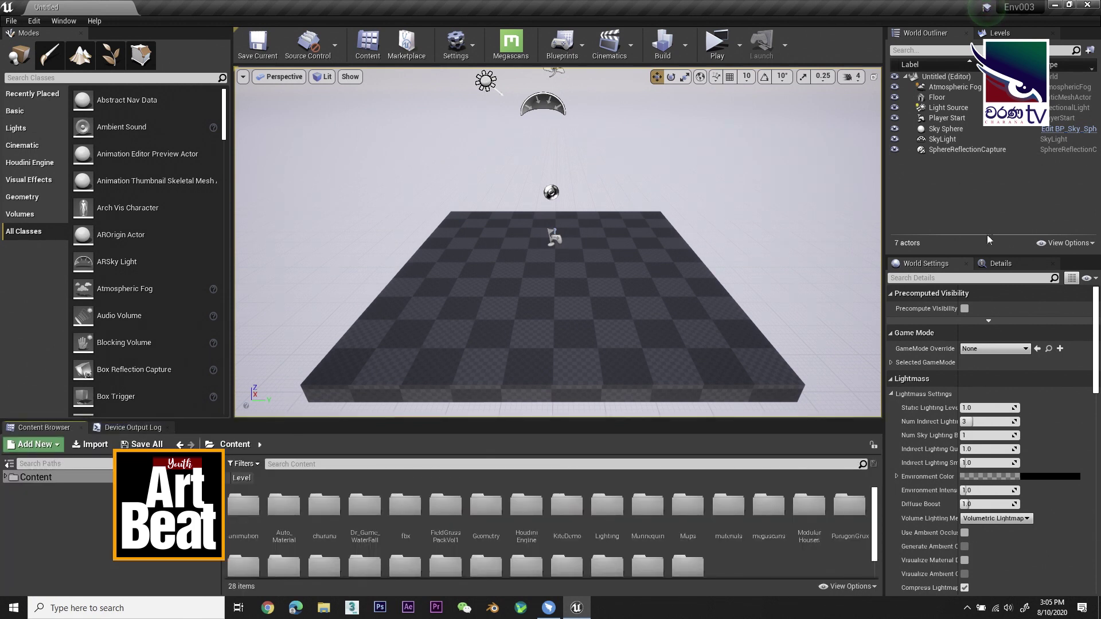
pyautogui.click(1013, 35)
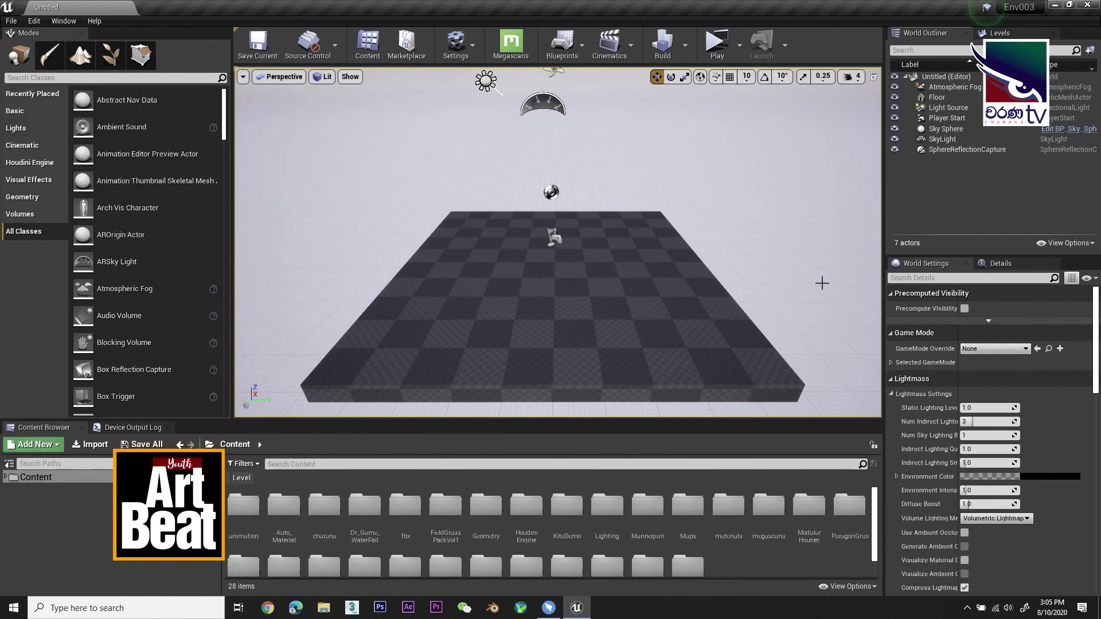
pyautogui.click(1000, 263)
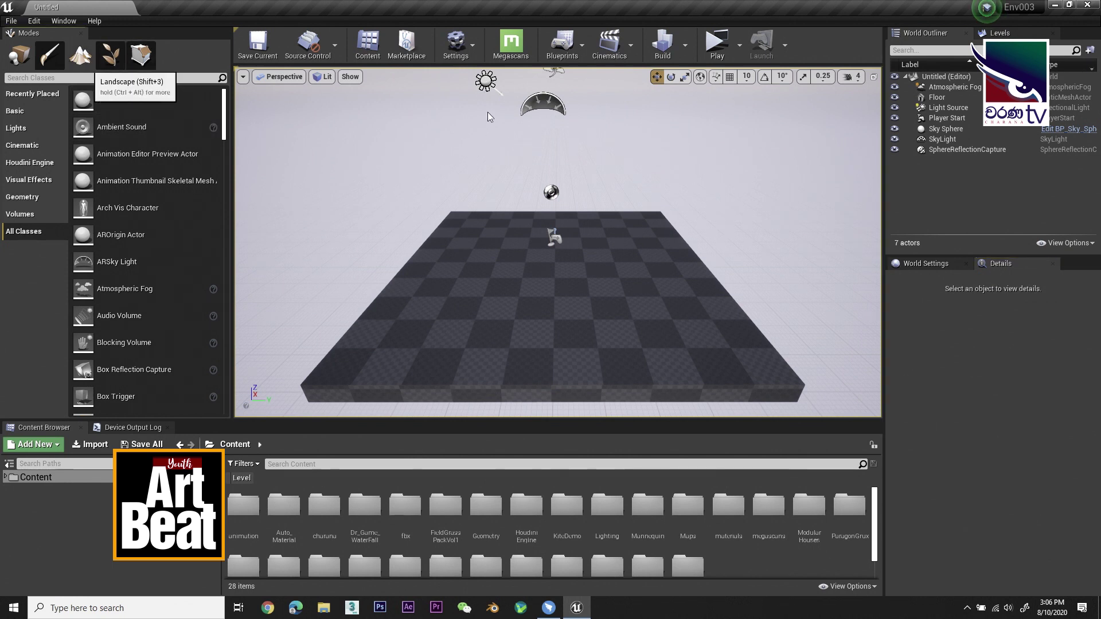
# Enter Landscape mode and zoom out to see the green New Landscape preview grid
pyautogui.hotkey('shift', '3')
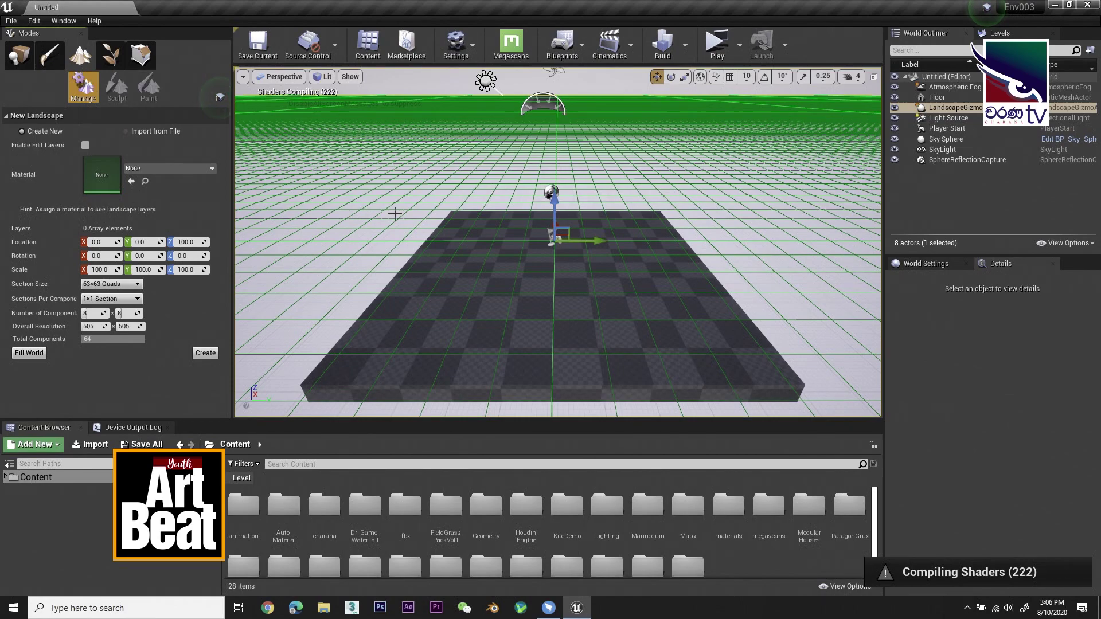
pyautogui.scroll(-10, 419, 214)
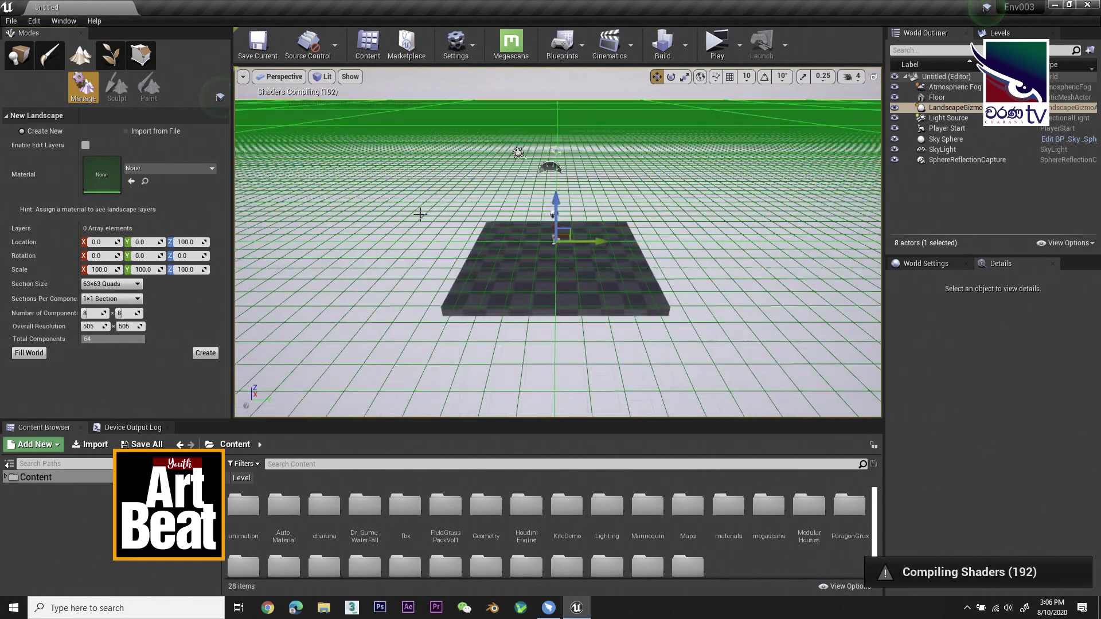
pyautogui.scroll(-10, 535, 189)
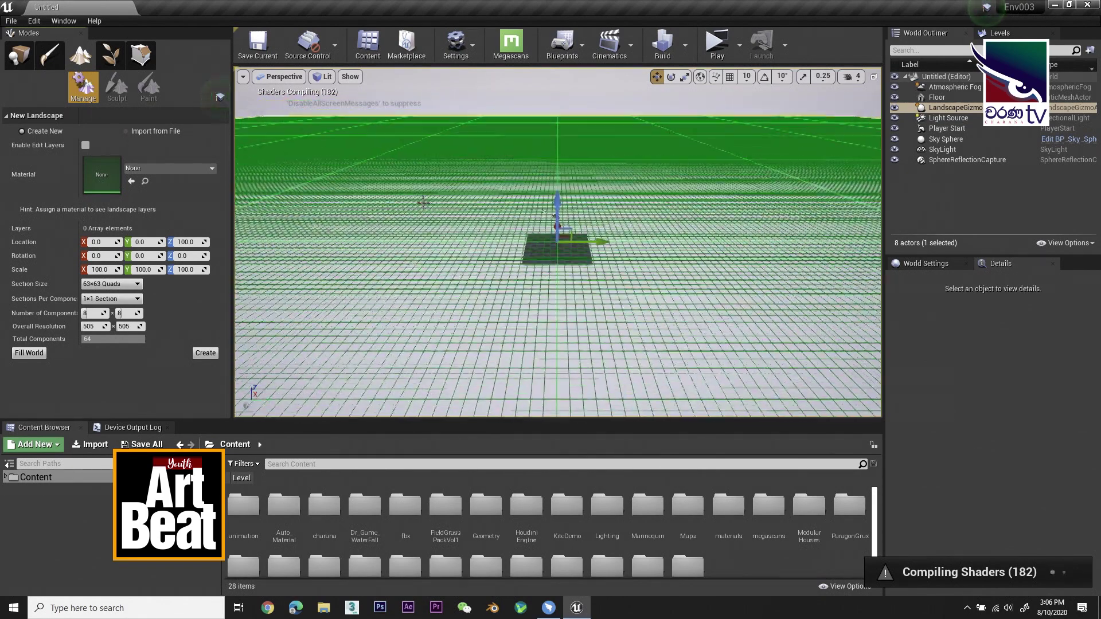
pyautogui.scroll(-10, 546, 217)
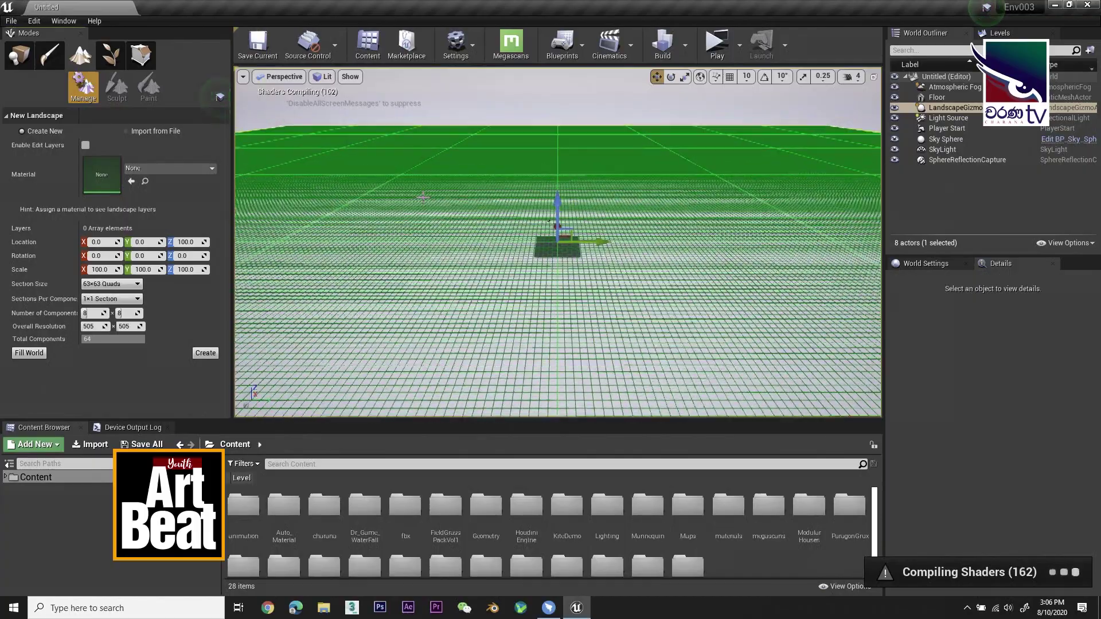
pyautogui.scroll(-8, 424, 191)
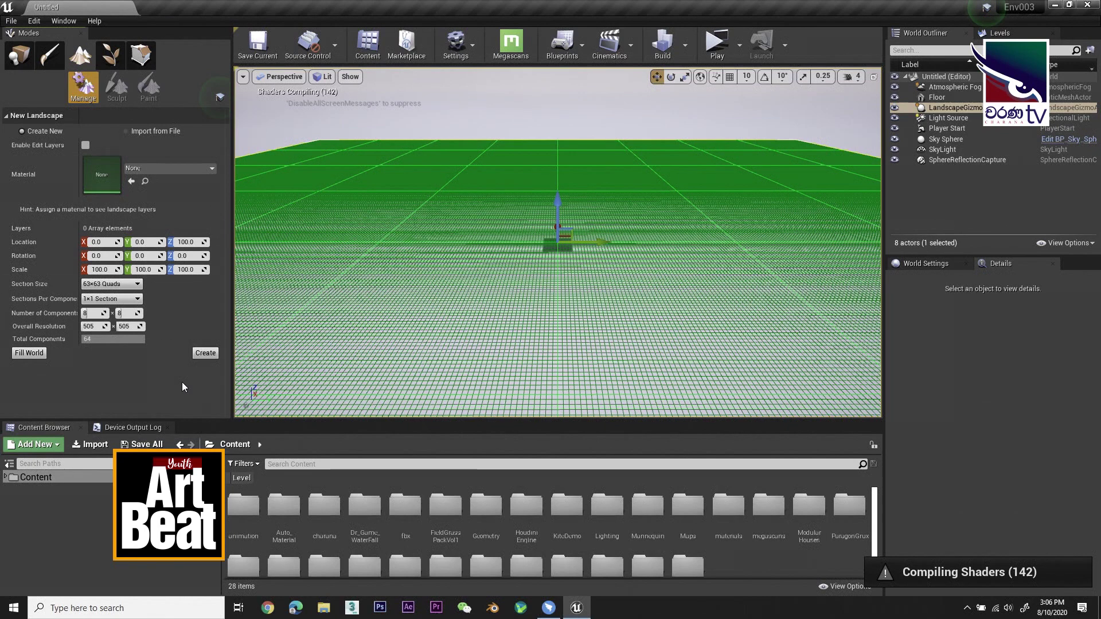
pyautogui.click(121, 285)
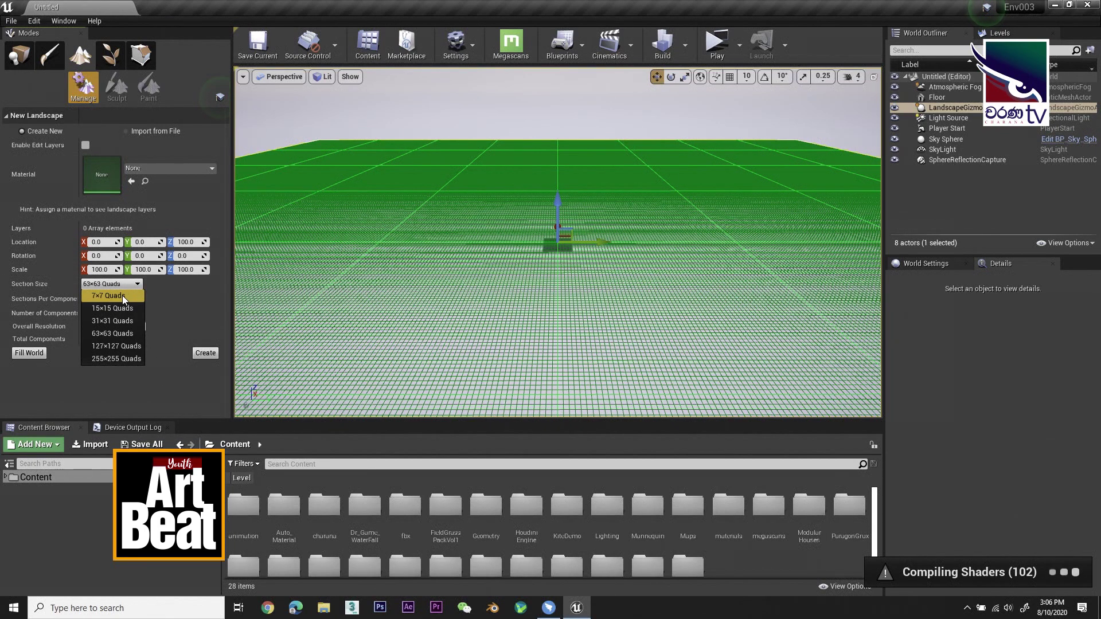
# Try 7×7, 15×15 and 63×63 Quads section sizes, settling on 31×31 Quads
pyautogui.click(123, 296)
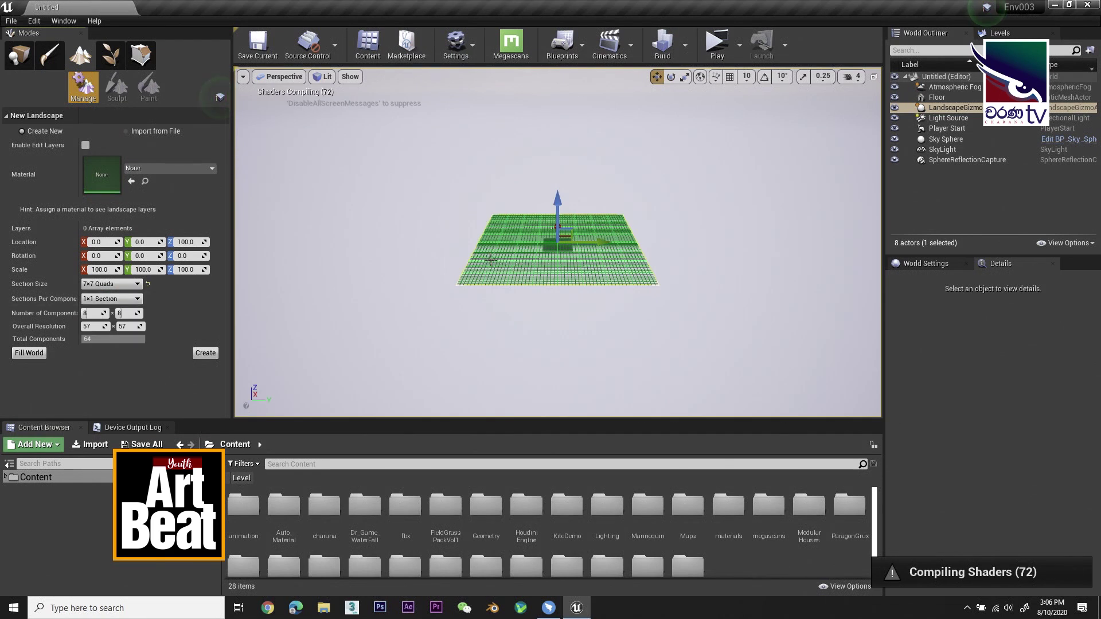
pyautogui.scroll(8, 491, 260)
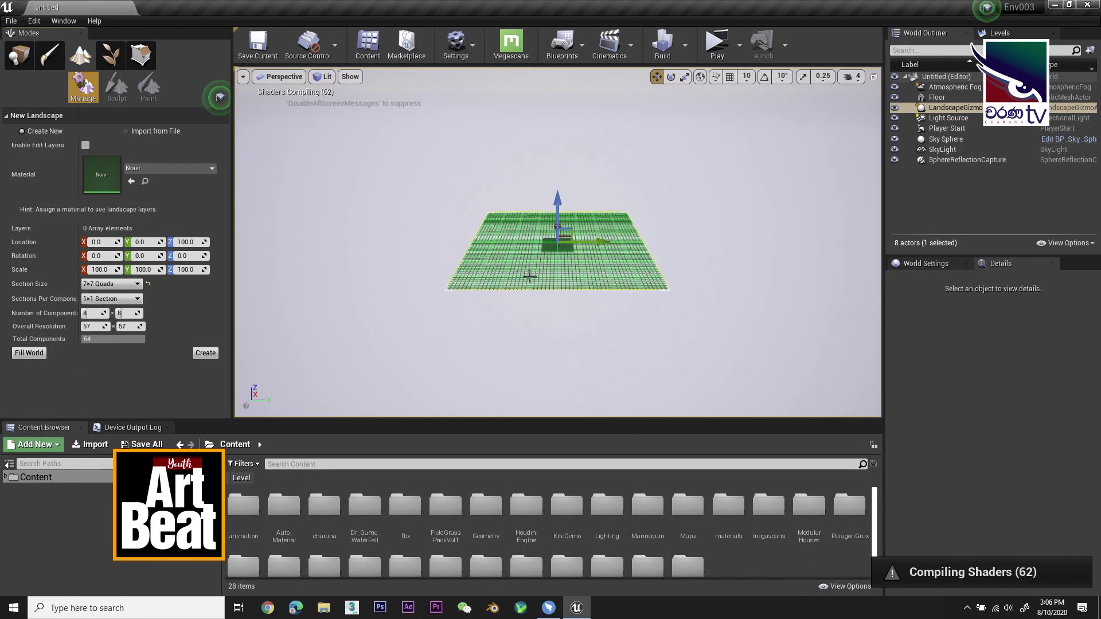
pyautogui.click(138, 285)
pyautogui.click(115, 309)
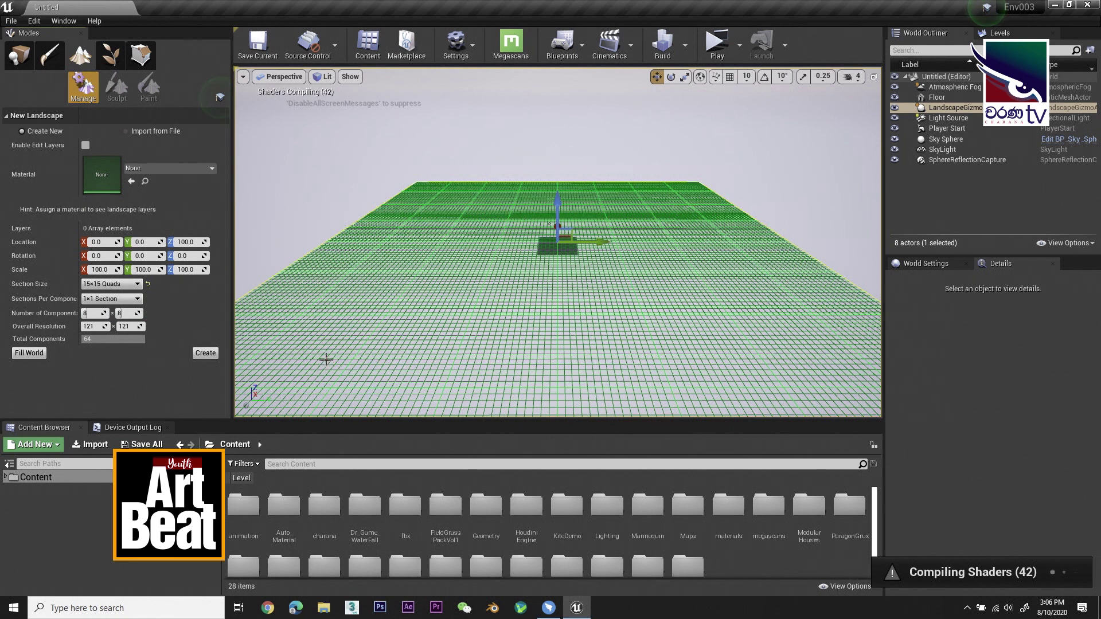
pyautogui.click(119, 287)
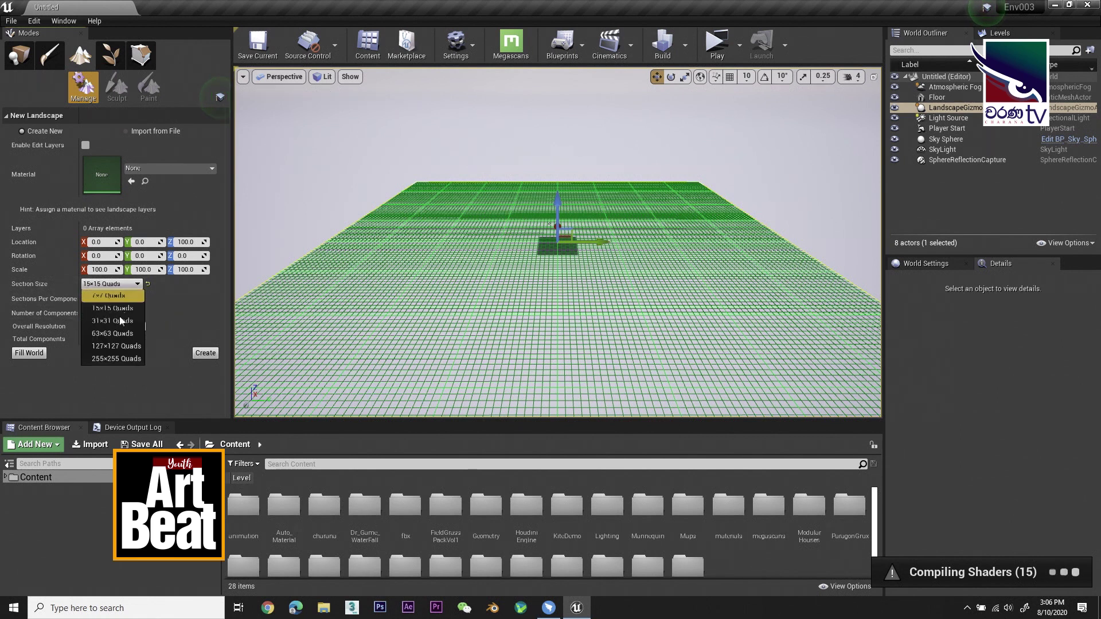
pyautogui.click(115, 333)
pyautogui.click(128, 285)
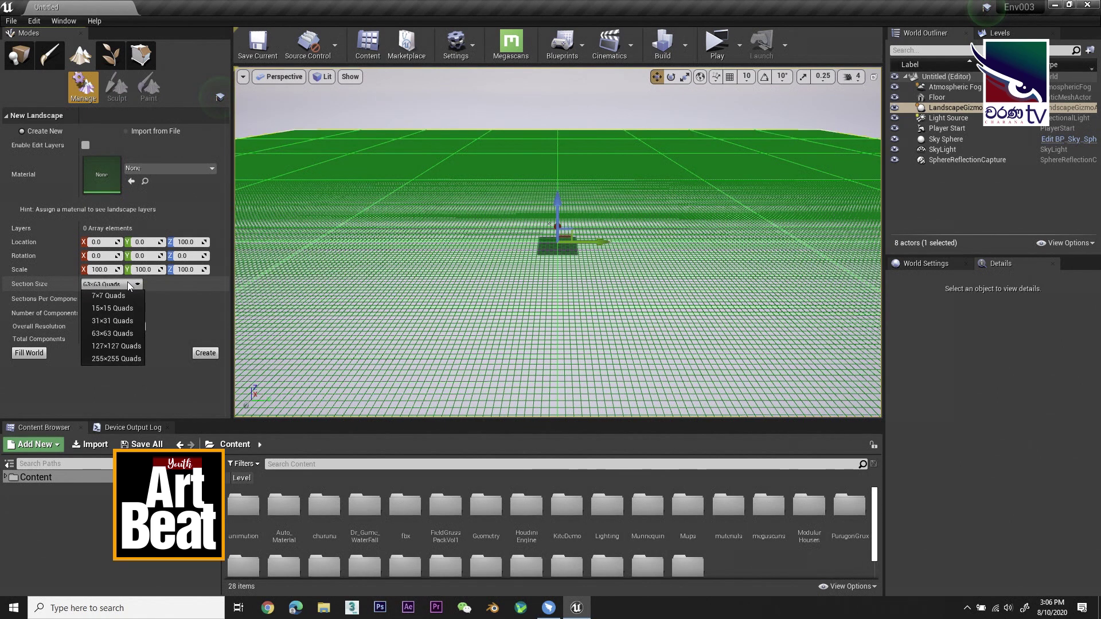
pyautogui.click(125, 323)
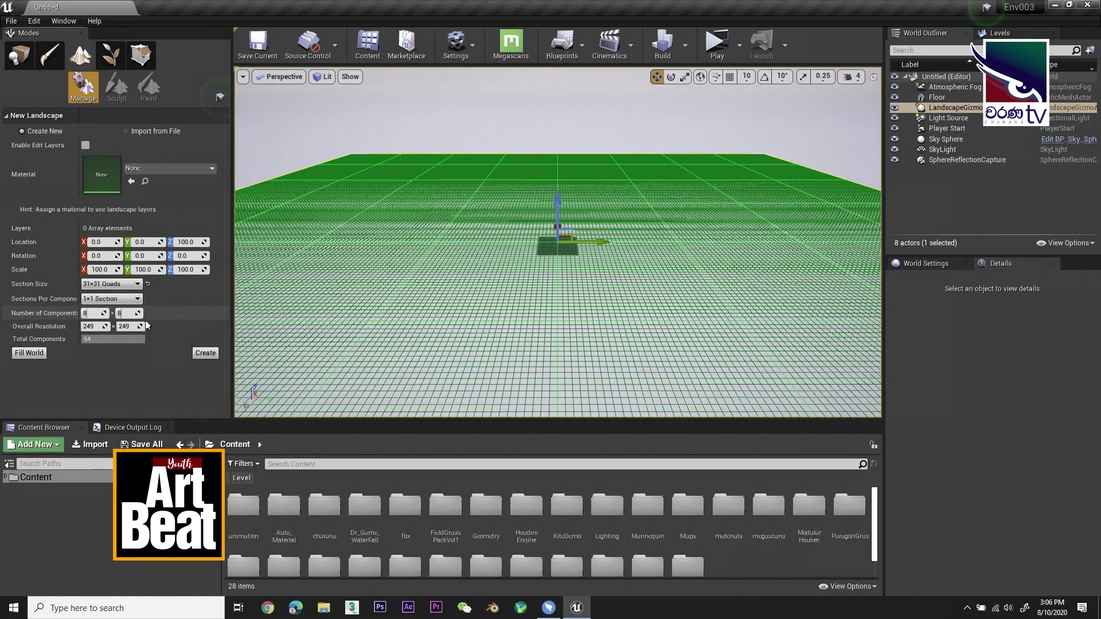
# Set Number of Components to 8 x 8 (249x249 resolution) and create the landscape
pyautogui.click(88, 315)
pyautogui.write('3')
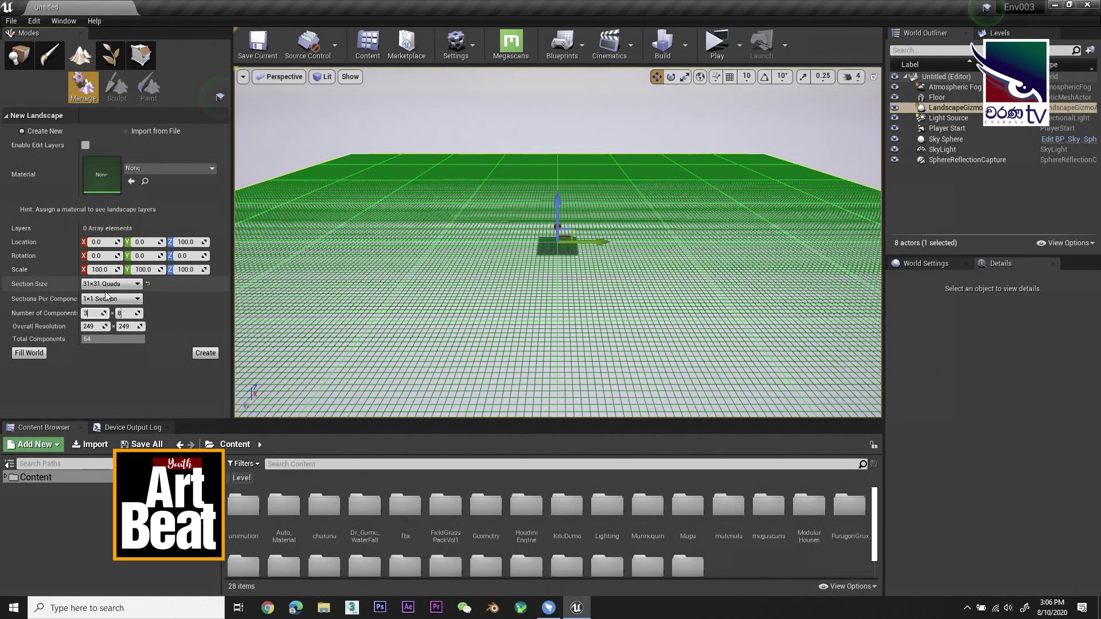
pyautogui.click(122, 313)
pyautogui.write('3')
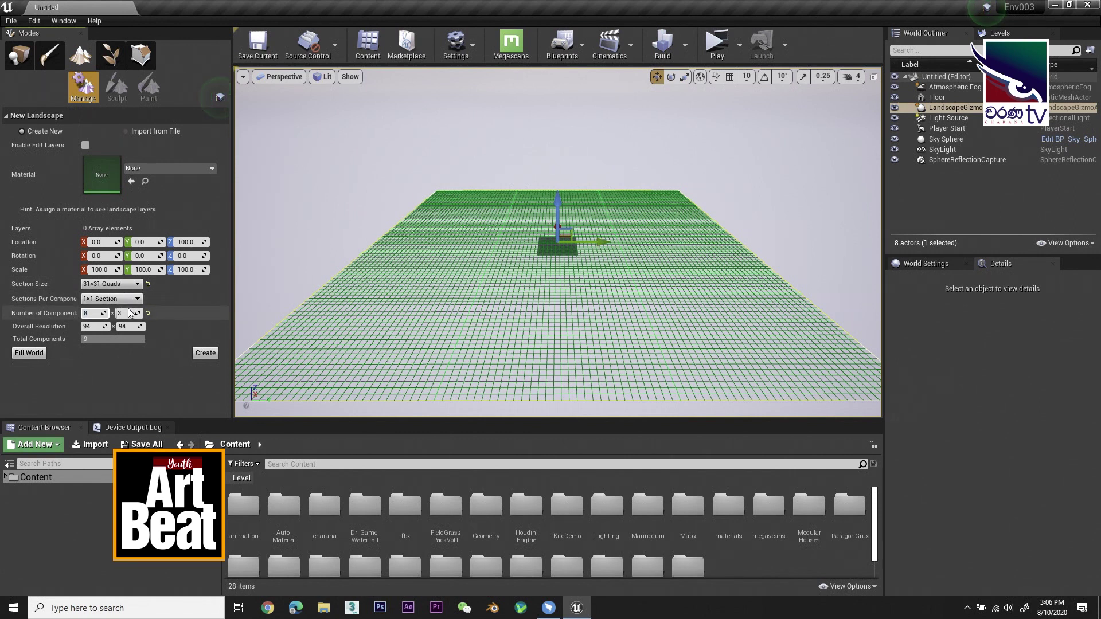
pyautogui.write('8')
pyautogui.press('Return')
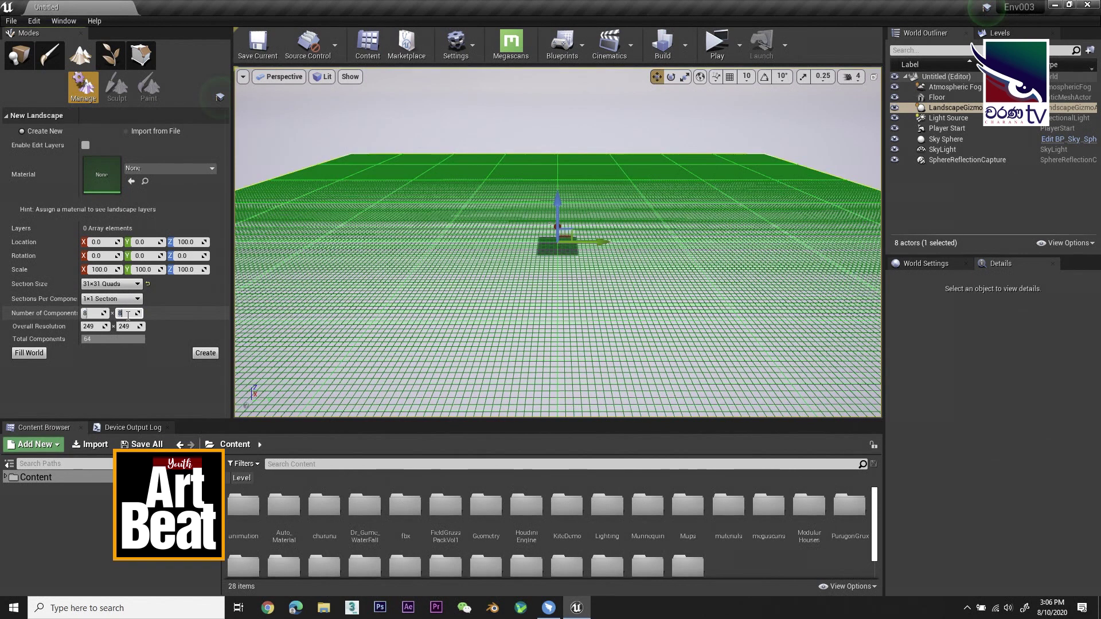
pyautogui.click(215, 352)
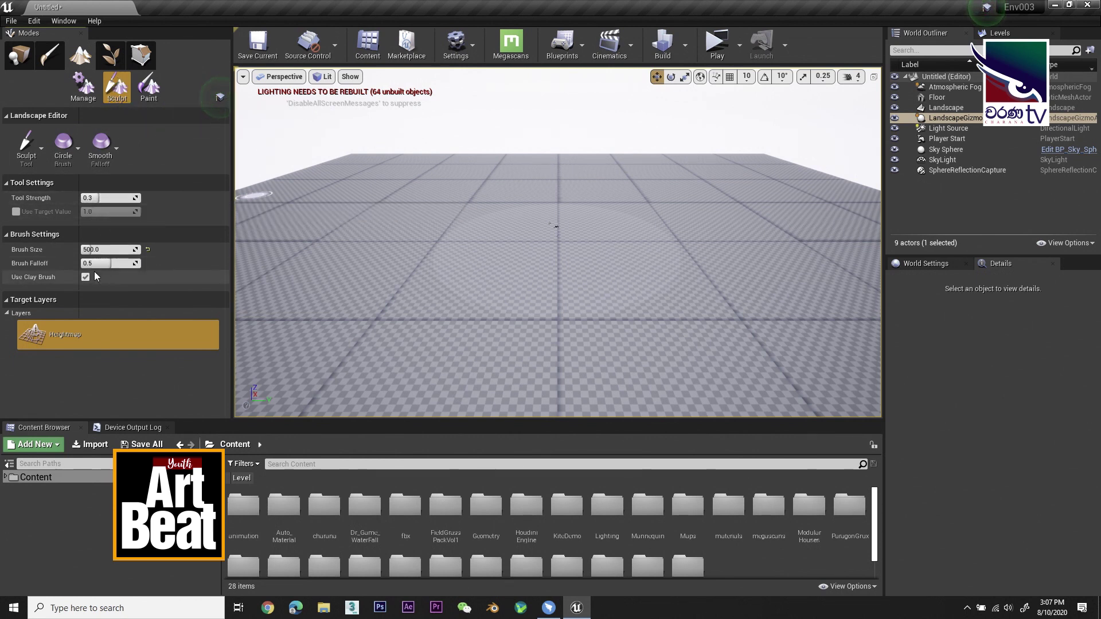
# Enlarge the sculpt brush to about 3914, raise a test hill, then undo it
pyautogui.moveTo(96, 250); pyautogui.dragTo(132, 250)
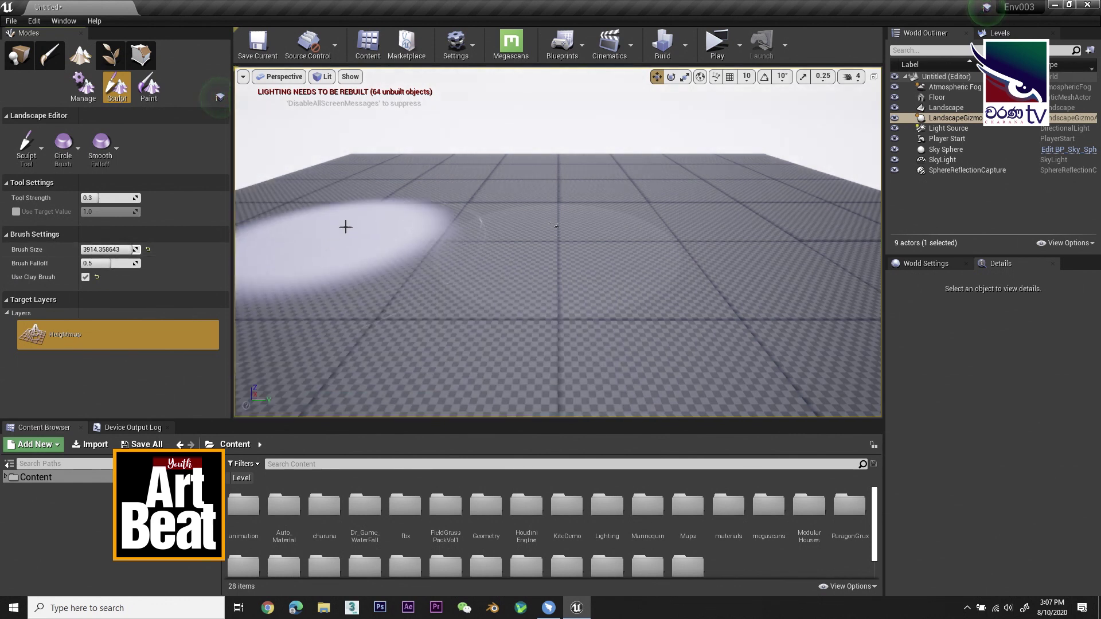
pyautogui.moveTo(350, 241)
pyautogui.mouseDown()
pyautogui.moveTo(347, 216)
pyautogui.moveTo(367, 229)
pyautogui.mouseUp()
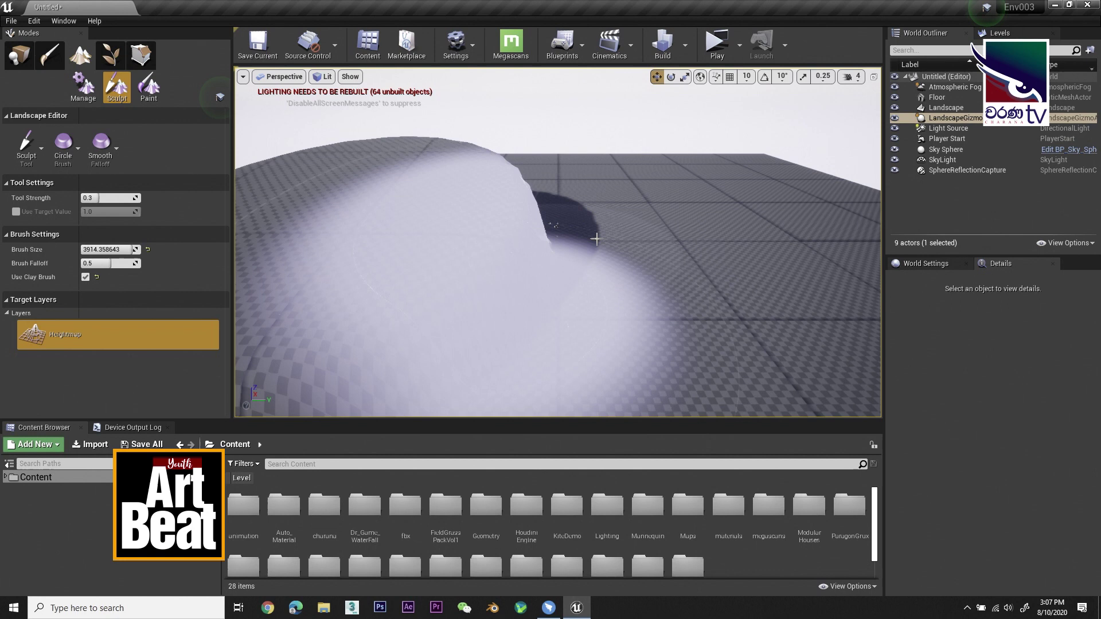
pyautogui.scroll(-8, 730, 263)
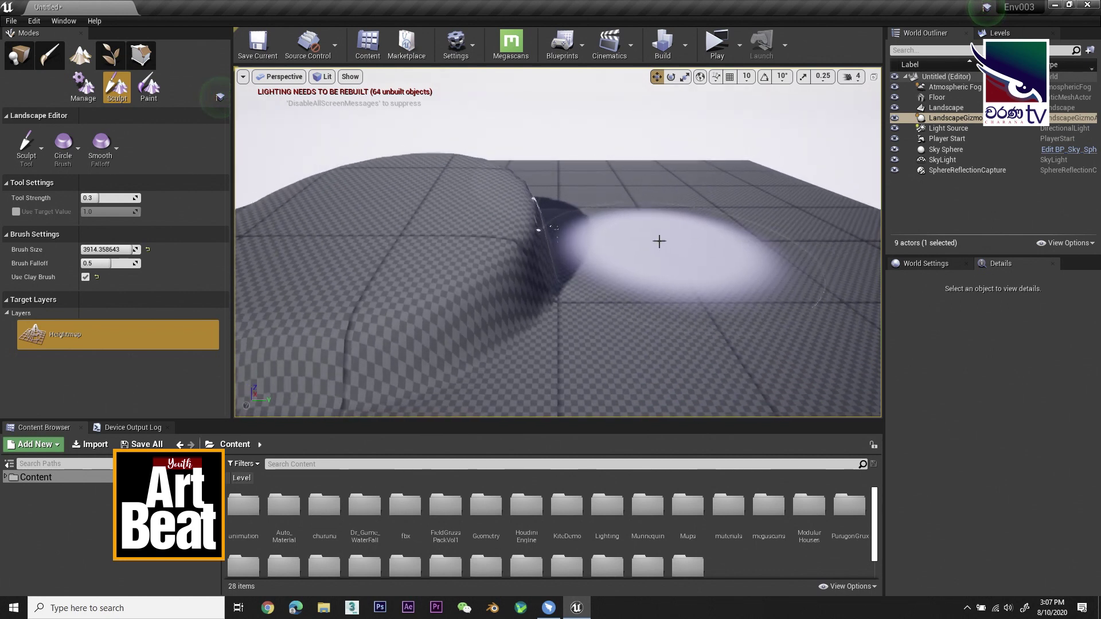
pyautogui.scroll(-1, 642, 242)
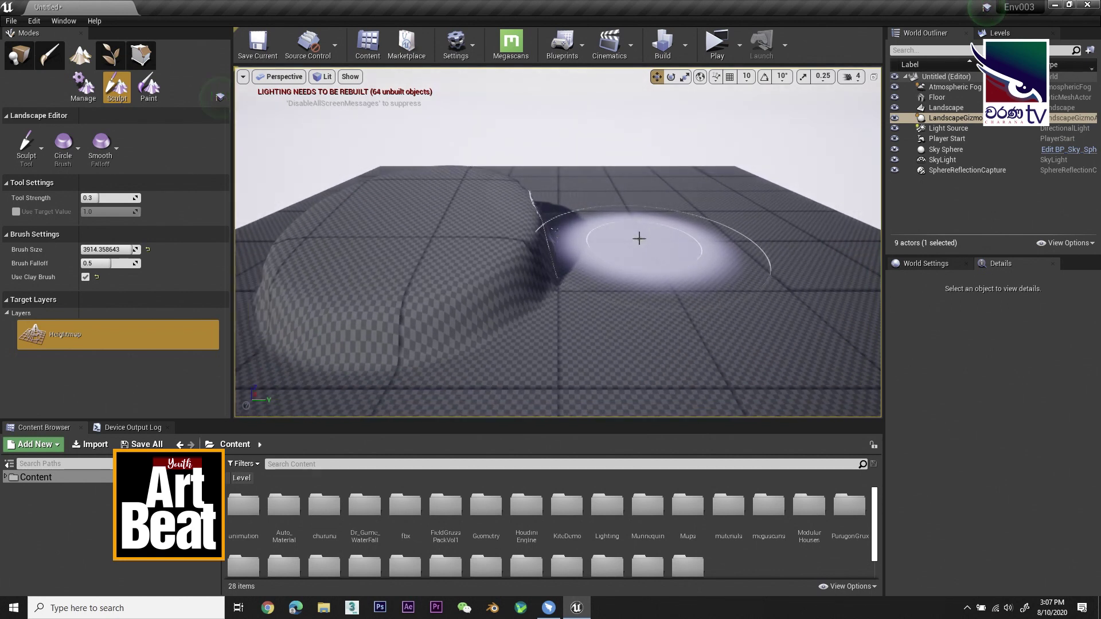
pyautogui.hotkey('ctrl', 'z')
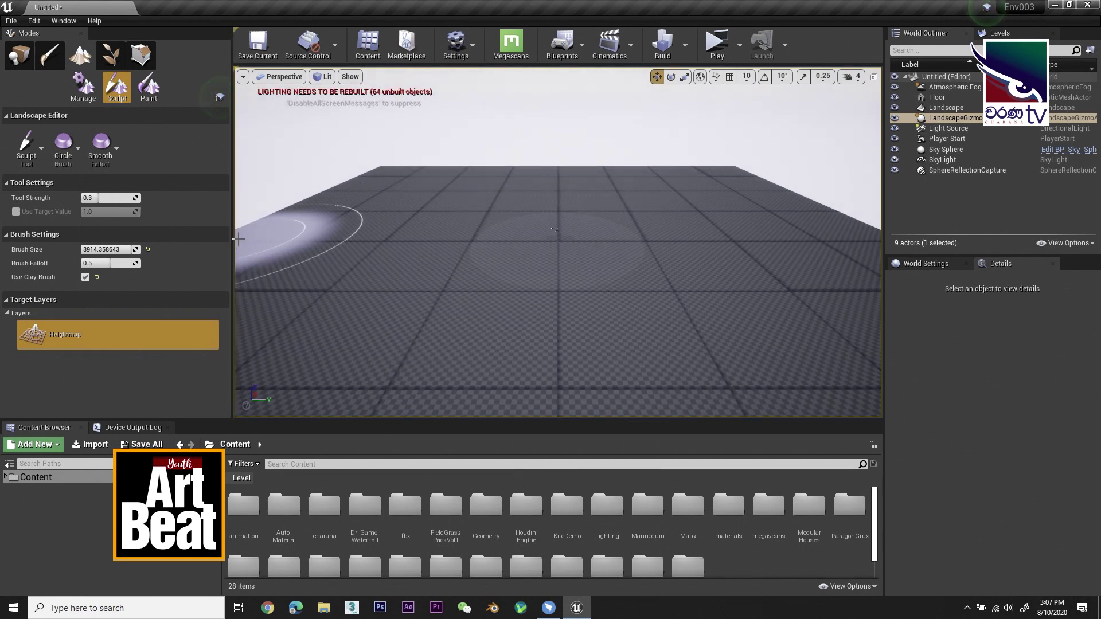
# Set brush size ~1434 and strength 0.614286, then sculpt hills across the landscape in several sweeps
pyautogui.moveTo(112, 247); pyautogui.dragTo(94, 248)
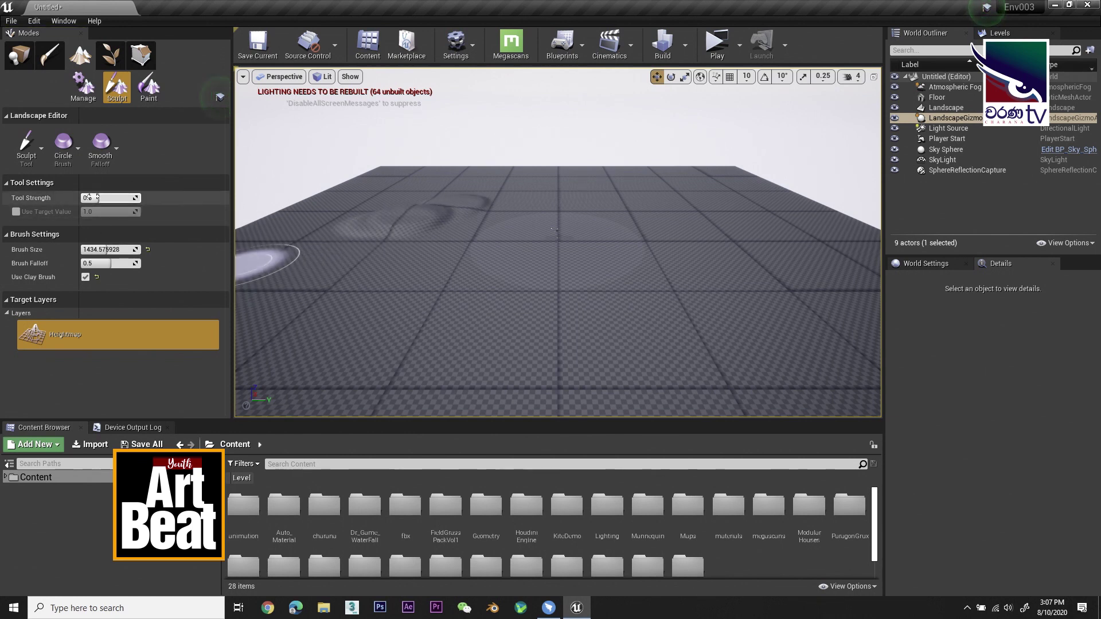
pyautogui.moveTo(121, 198); pyautogui.dragTo(117, 198)
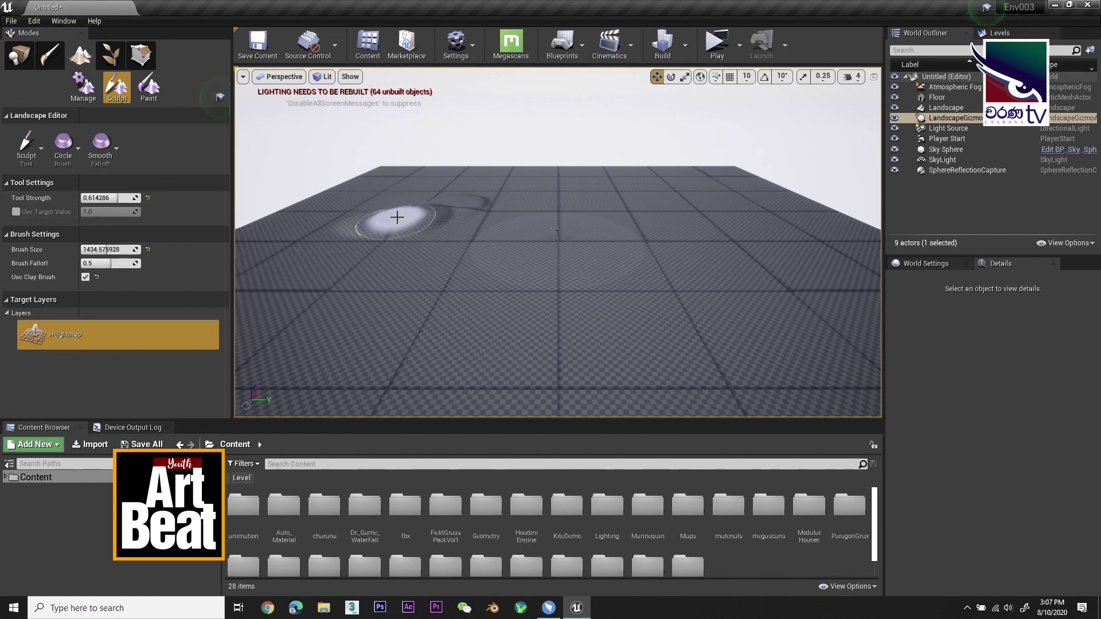
pyautogui.moveTo(343, 251)
pyautogui.mouseDown()
pyautogui.moveTo(322, 300)
pyautogui.moveTo(401, 256)
pyautogui.moveTo(445, 260)
pyautogui.moveTo(491, 219)
pyautogui.mouseUp()
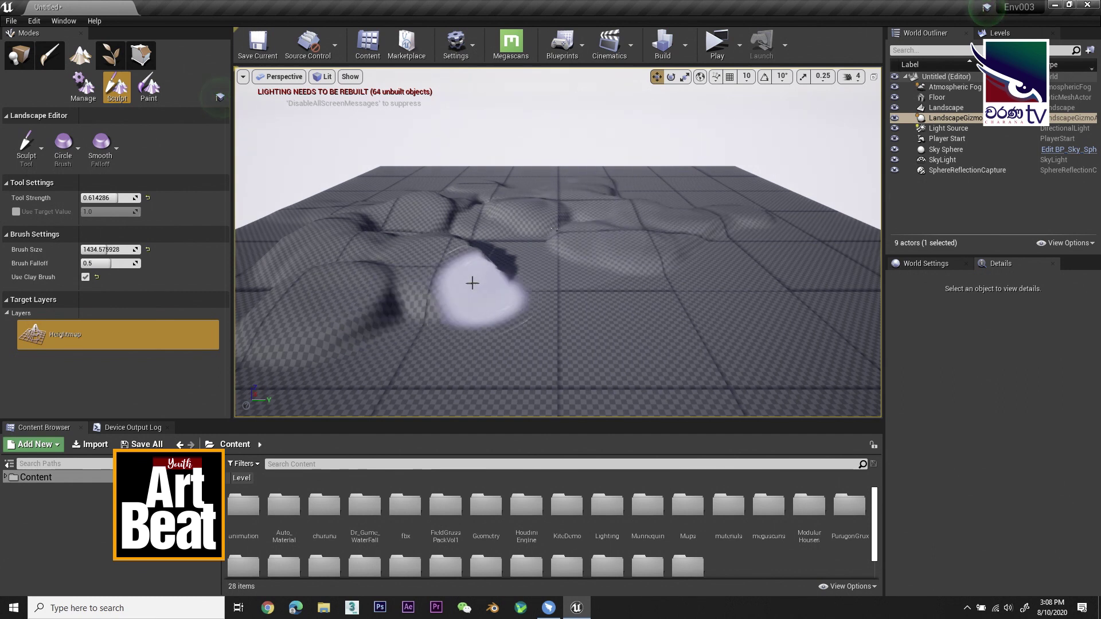
pyautogui.moveTo(516, 312)
pyautogui.keyDown('alt'); pyautogui.mouseDown()
pyautogui.moveTo(516, 338)
pyautogui.moveTo(541, 287)
pyautogui.moveTo(527, 308)
pyautogui.moveTo(516, 303)
pyautogui.mouseUp(); pyautogui.keyUp('alt')
pyautogui.moveTo(567, 275)
pyautogui.mouseDown()
pyautogui.moveTo(496, 342)
pyautogui.moveTo(469, 328)
pyautogui.moveTo(435, 346)
pyautogui.moveTo(501, 278)
pyautogui.moveTo(501, 333)
pyautogui.moveTo(480, 359)
pyautogui.moveTo(511, 358)
pyautogui.moveTo(600, 316)
pyautogui.moveTo(509, 337)
pyautogui.moveTo(531, 297)
pyautogui.moveTo(476, 293)
pyautogui.moveTo(483, 253)
pyautogui.moveTo(429, 344)
pyautogui.moveTo(509, 337)
pyautogui.mouseUp()
# Switch to the Smooth tool and paint over the terrain's sharp creases to soften them
pyautogui.click(39, 158)
pyautogui.click(39, 158)
pyautogui.click(68, 152)
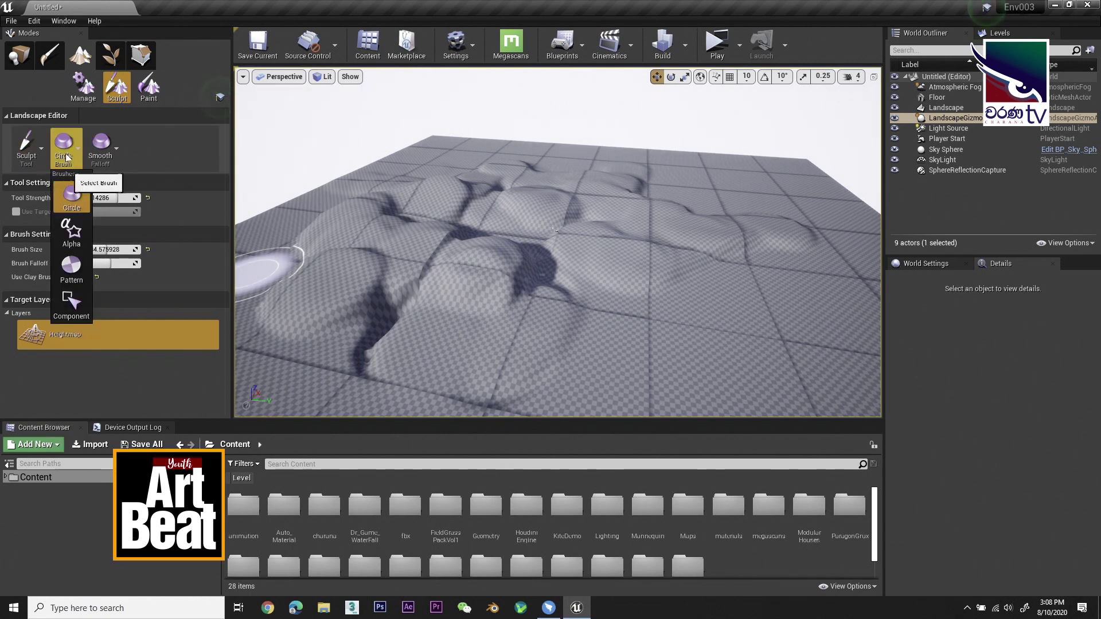
pyautogui.click(36, 156)
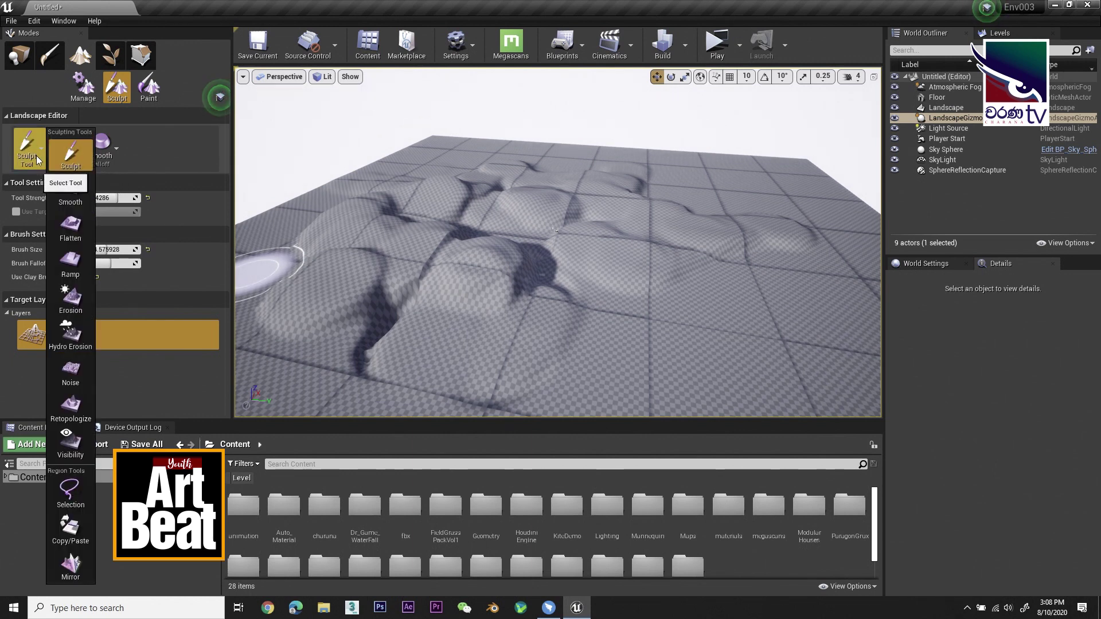
pyautogui.click(79, 198)
pyautogui.moveTo(408, 303)
pyautogui.mouseDown()
pyautogui.moveTo(496, 294)
pyautogui.moveTo(516, 275)
pyautogui.moveTo(496, 254)
pyautogui.moveTo(528, 257)
pyautogui.moveTo(573, 307)
pyautogui.moveTo(491, 221)
pyautogui.moveTo(409, 209)
pyautogui.mouseUp()
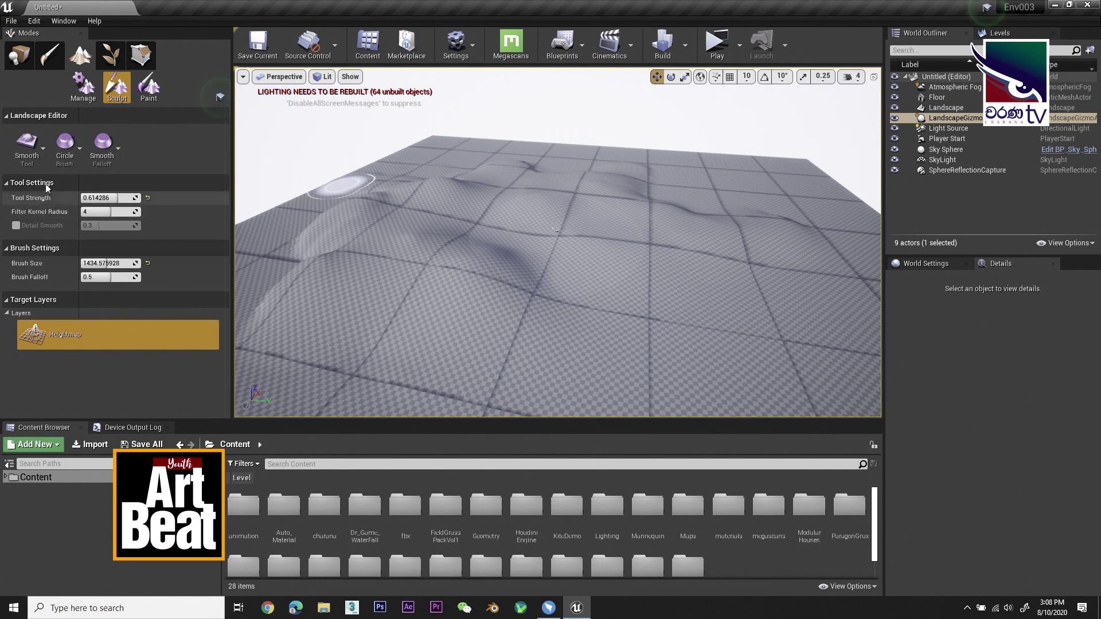
pyautogui.click(32, 160)
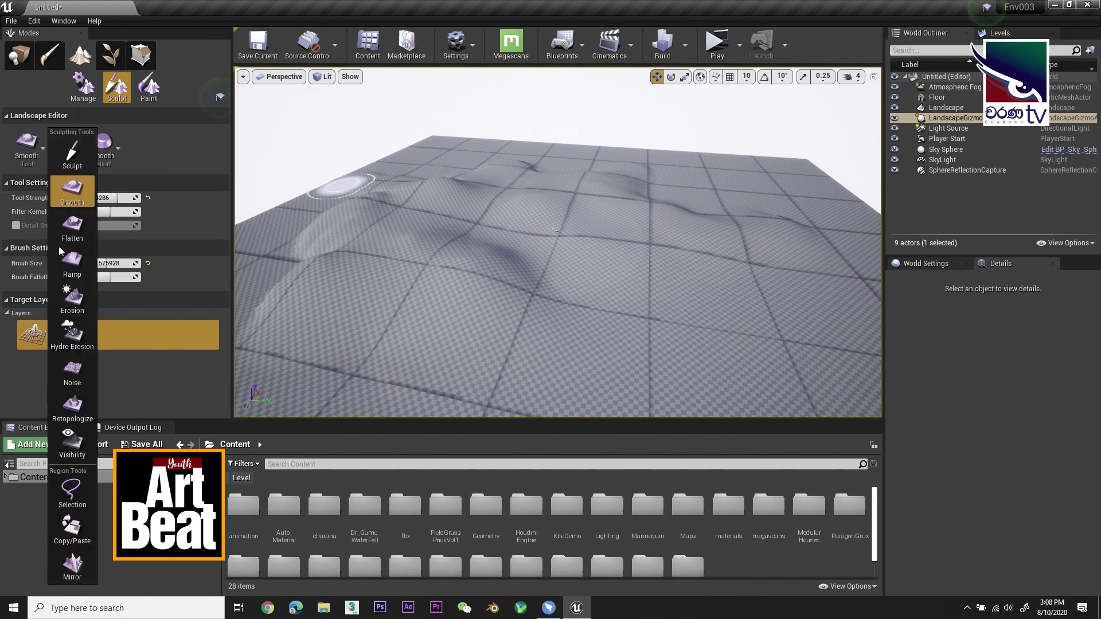
# Flatten a patch of the central hill, then erode the dark slope with the Erosion tool
pyautogui.click(81, 229)
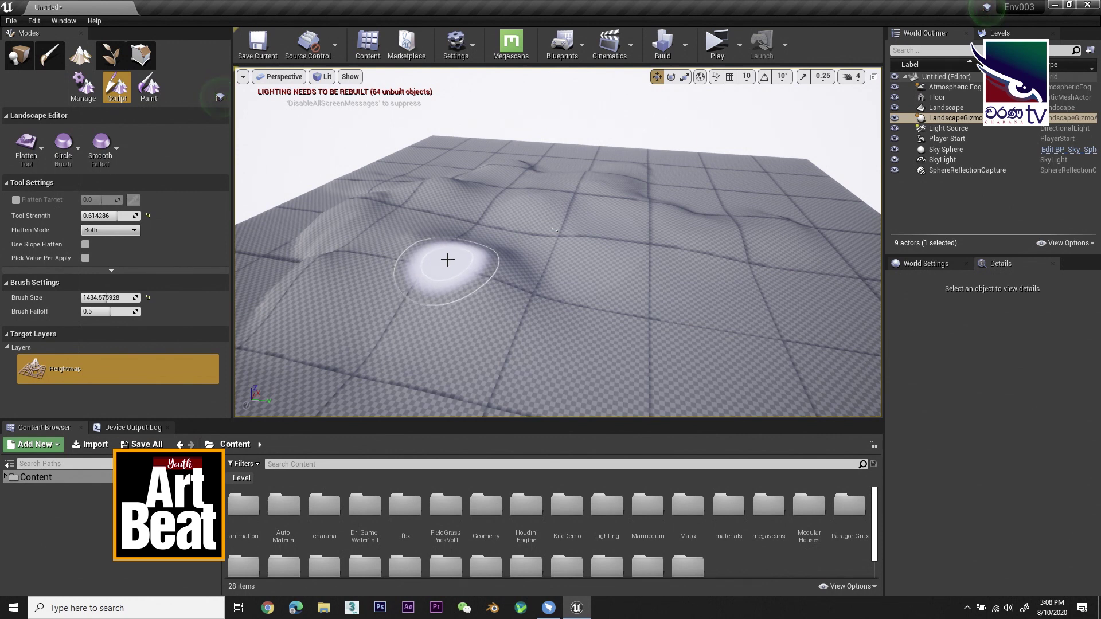
pyautogui.moveTo(459, 261)
pyautogui.mouseDown()
pyautogui.moveTo(450, 258)
pyautogui.moveTo(487, 258)
pyautogui.moveTo(388, 254)
pyautogui.moveTo(484, 263)
pyautogui.moveTo(425, 262)
pyautogui.mouseUp()
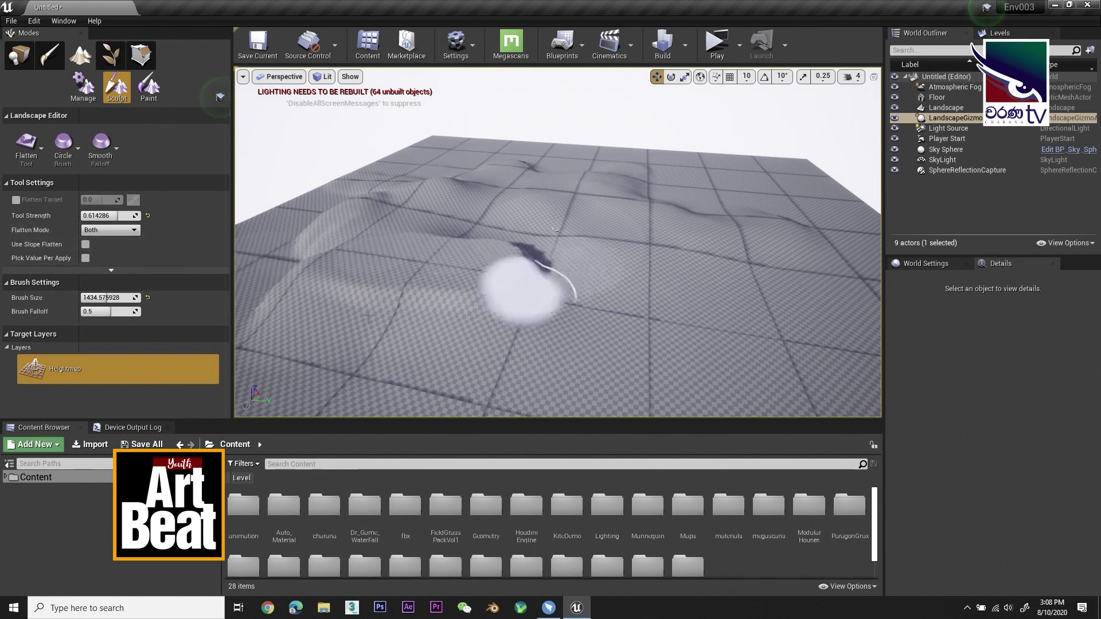
pyautogui.click(26, 164)
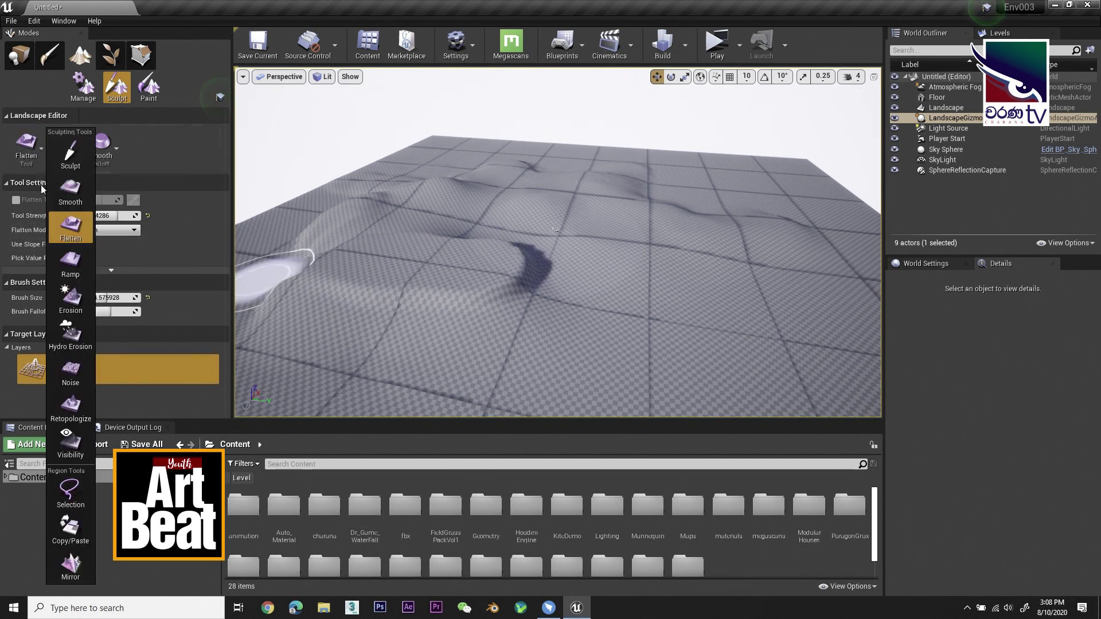
pyautogui.click(81, 307)
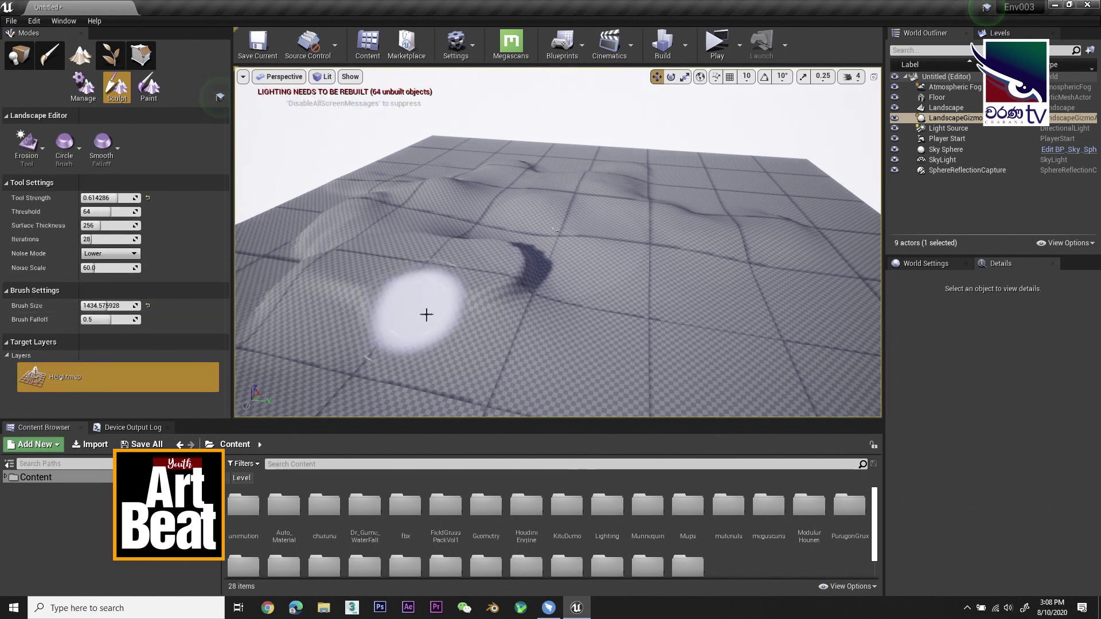
pyautogui.scroll(6, 511, 317)
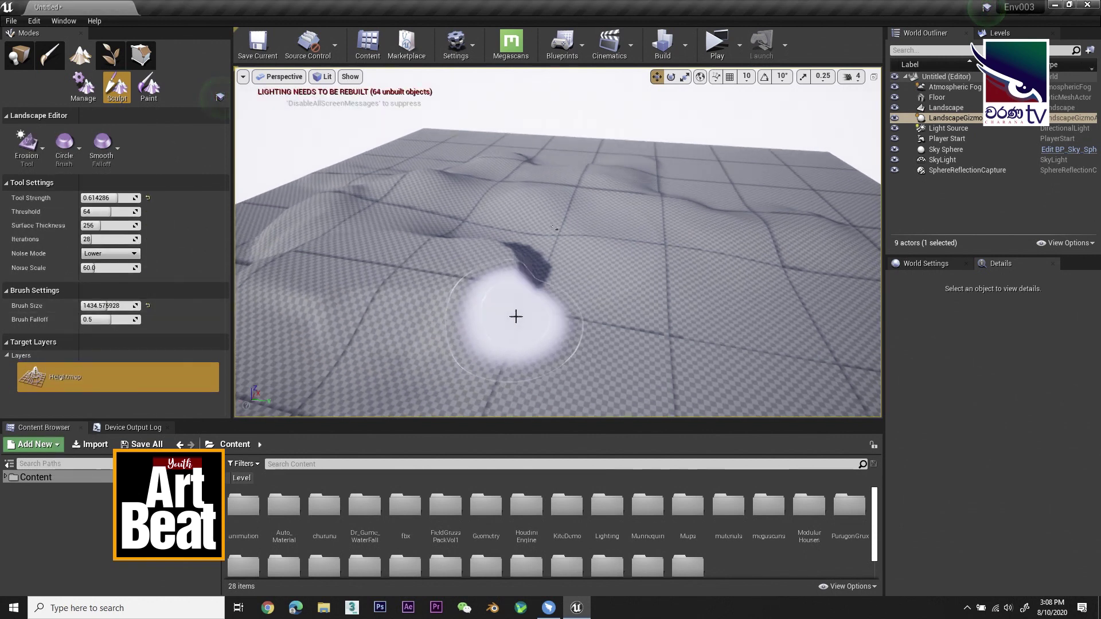
pyautogui.scroll(1, 534, 300)
pyautogui.moveTo(570, 310)
pyautogui.mouseDown()
pyautogui.moveTo(533, 330)
pyautogui.moveTo(556, 261)
pyautogui.moveTo(493, 268)
pyautogui.mouseUp()
# Apply Hydro Erosion to the central bump and the lower-left terrain
pyautogui.click(36, 159)
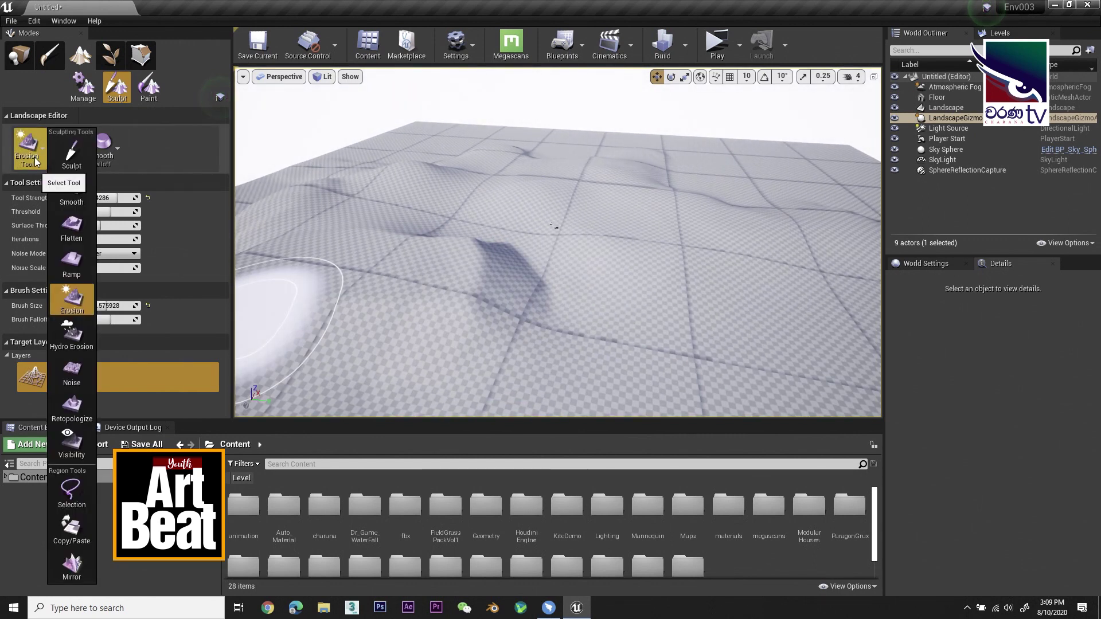
pyautogui.click(71, 336)
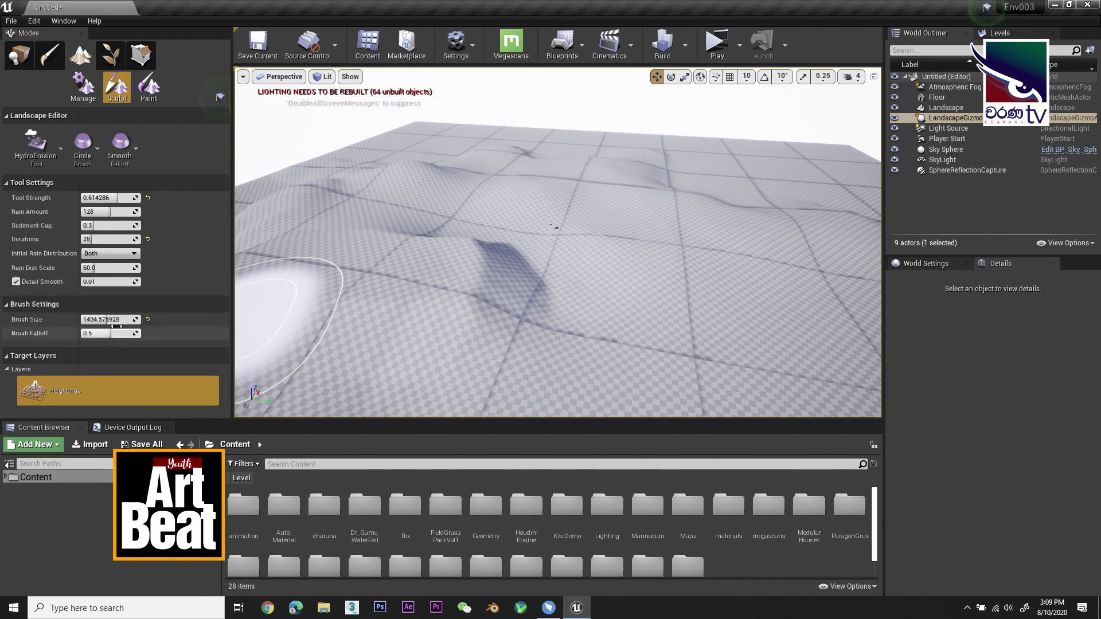
pyautogui.moveTo(504, 273); pyautogui.dragTo(458, 292)
pyautogui.moveTo(304, 379)
pyautogui.mouseDown()
pyautogui.moveTo(457, 290)
pyautogui.moveTo(484, 311)
pyautogui.moveTo(298, 329)
pyautogui.moveTo(253, 305)
pyautogui.moveTo(564, 258)
pyautogui.moveTo(499, 222)
pyautogui.moveTo(327, 226)
pyautogui.moveTo(487, 252)
pyautogui.moveTo(433, 384)
pyautogui.mouseUp()
pyautogui.scroll(-4, 484, 268)
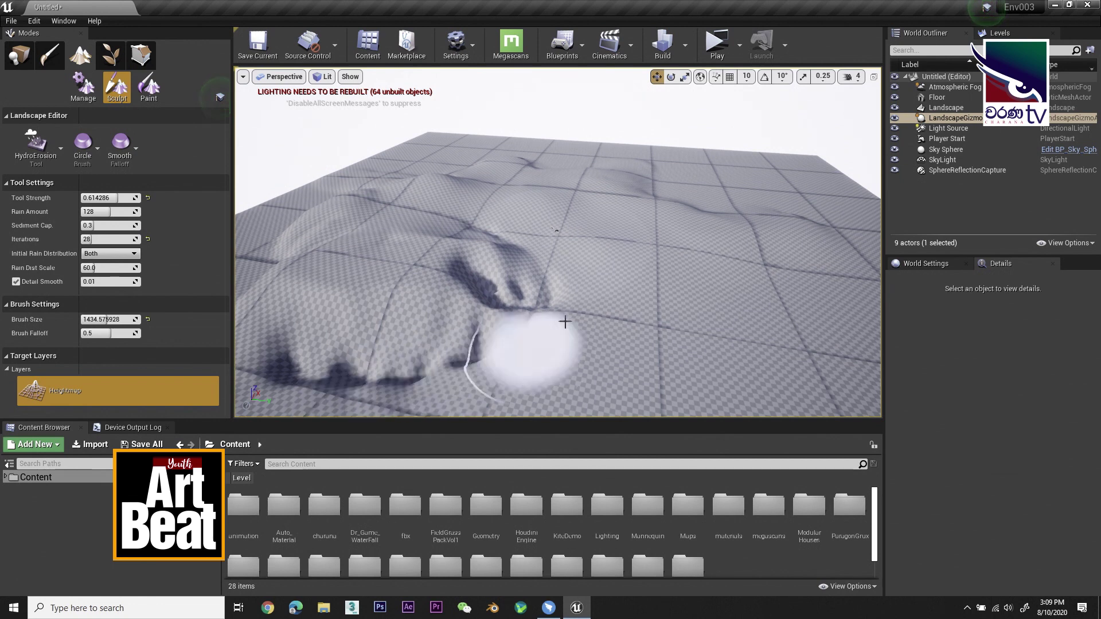
# Roughen the terrain with the Noise tool, then return to the Sculpt tool
pyautogui.click(36, 161)
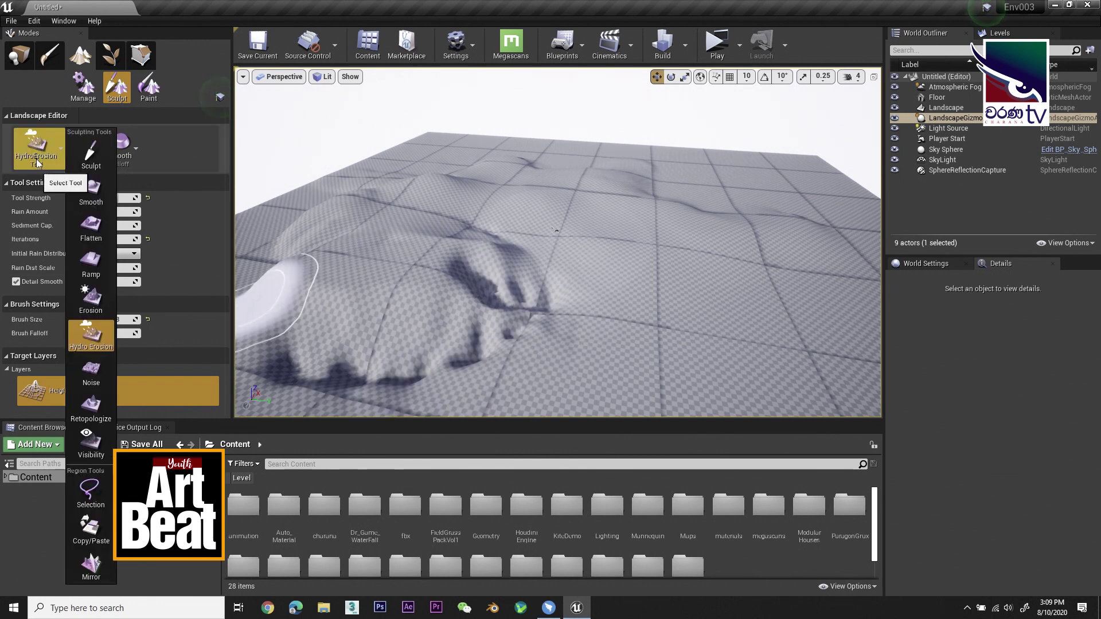
pyautogui.click(95, 380)
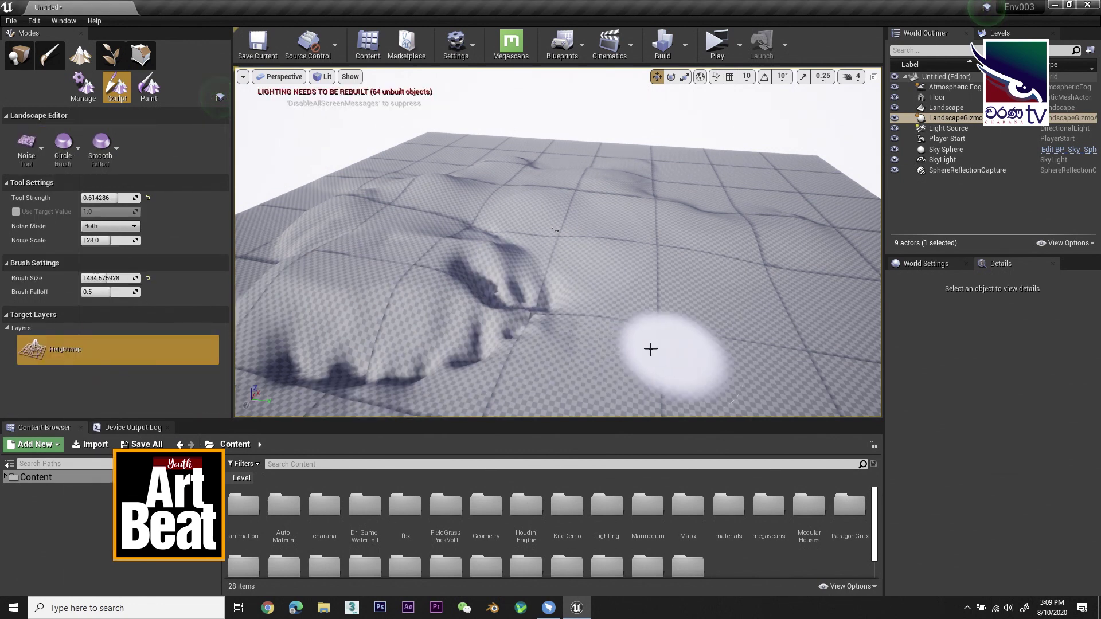
pyautogui.moveTo(559, 369)
pyautogui.mouseDown()
pyautogui.moveTo(515, 396)
pyautogui.moveTo(639, 326)
pyautogui.moveTo(556, 291)
pyautogui.moveTo(639, 393)
pyautogui.moveTo(702, 310)
pyautogui.moveTo(703, 275)
pyautogui.moveTo(631, 266)
pyautogui.moveTo(624, 231)
pyautogui.moveTo(656, 315)
pyautogui.moveTo(401, 364)
pyautogui.moveTo(676, 337)
pyautogui.moveTo(521, 275)
pyautogui.moveTo(371, 260)
pyautogui.moveTo(453, 261)
pyautogui.moveTo(315, 285)
pyautogui.moveTo(410, 271)
pyautogui.mouseUp()
pyautogui.click(26, 148)
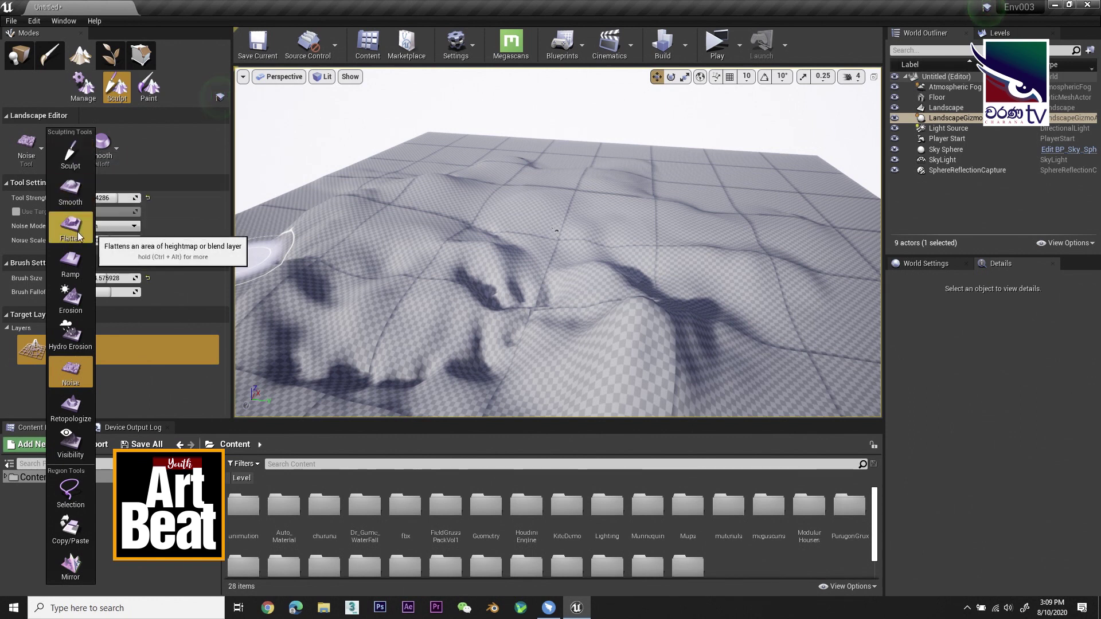
pyautogui.click(80, 171)
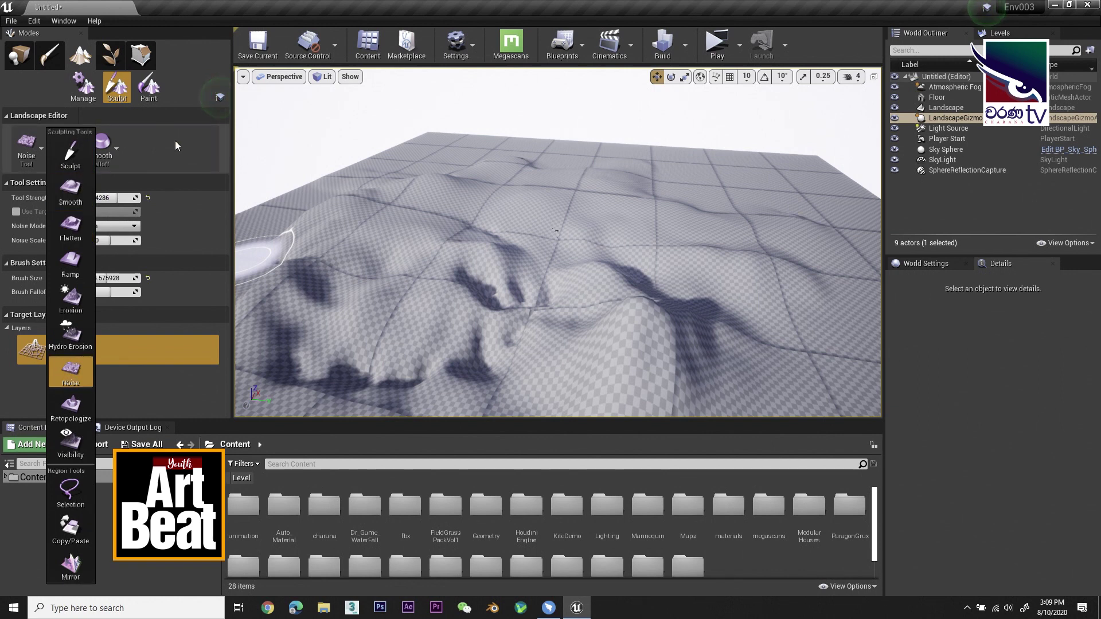
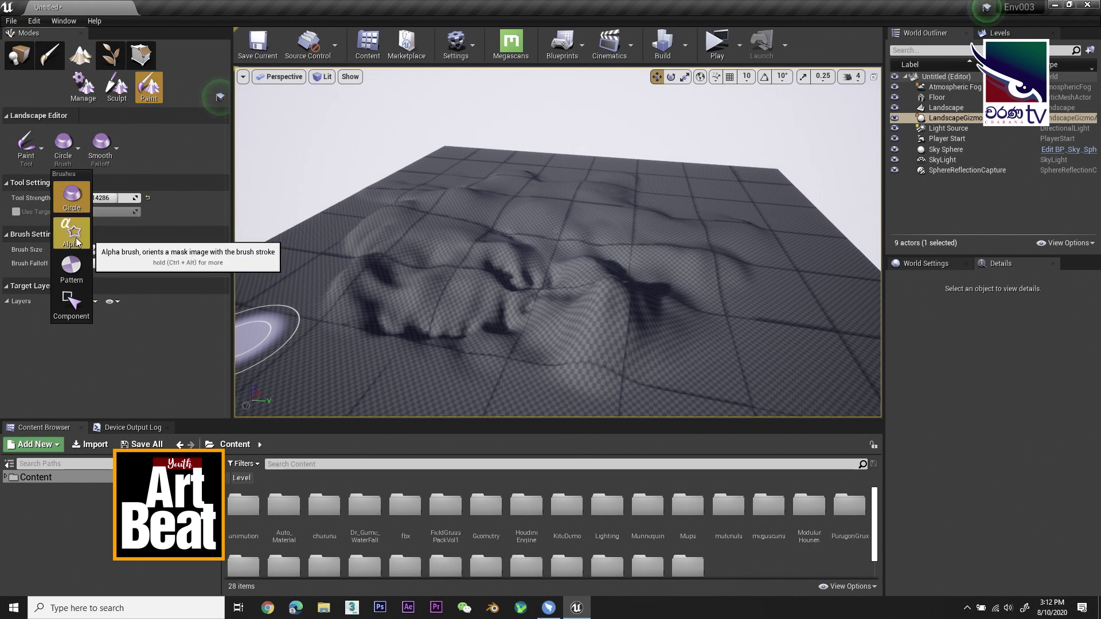
# Choose the Alpha brush and bring up its mask texture choices
pyautogui.click(73, 233)
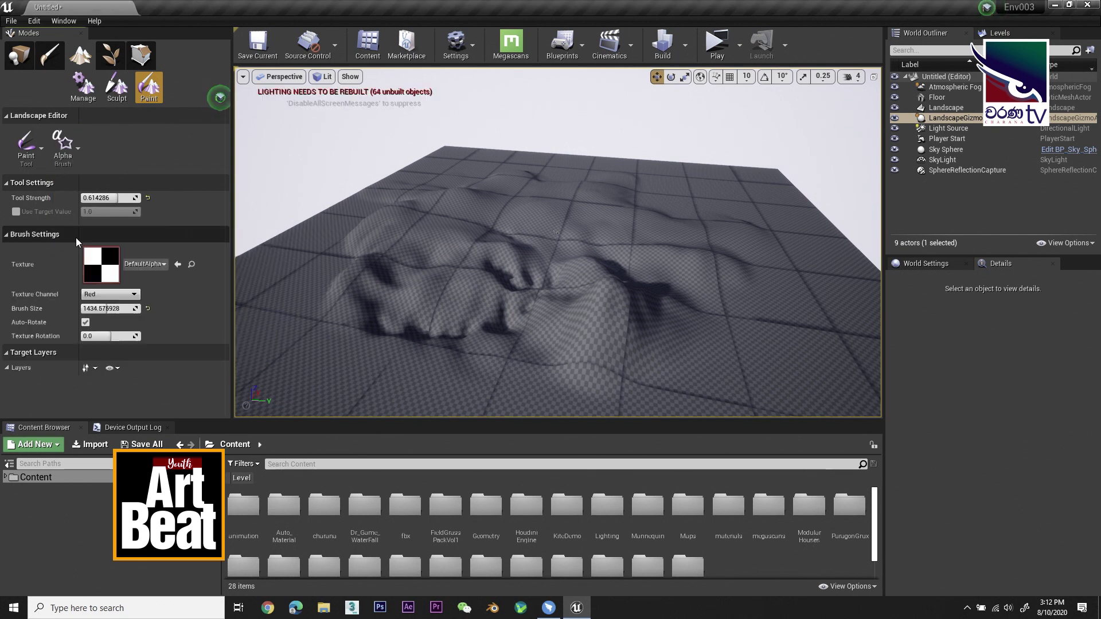
pyautogui.click(136, 267)
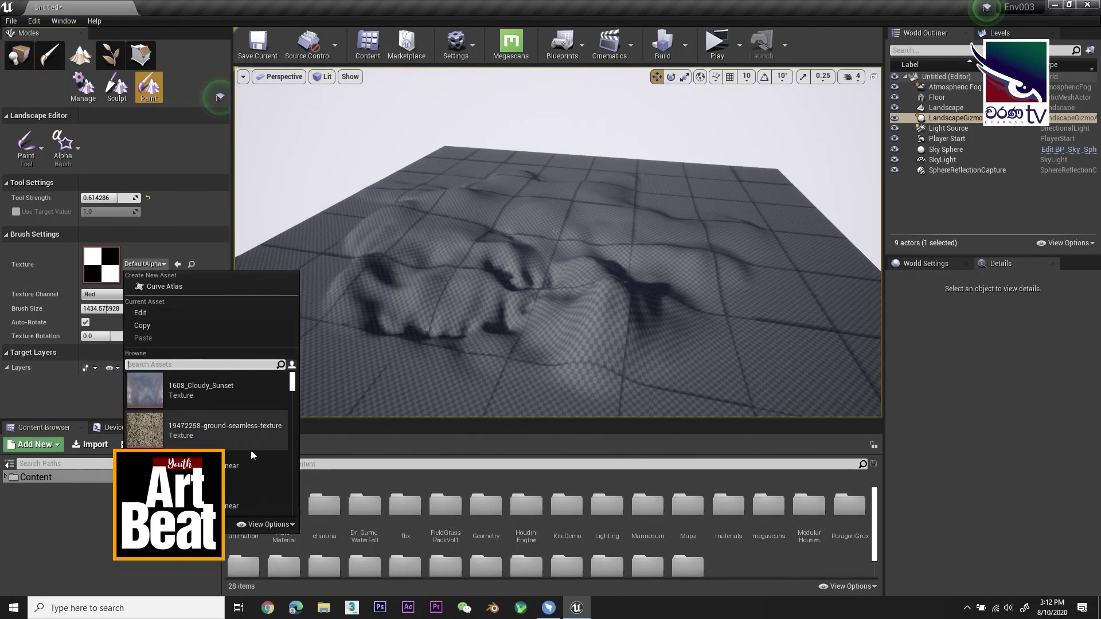
# Pick 2ndInfectedMapLinear as the alpha brush's mask texture
pyautogui.click(225, 480)
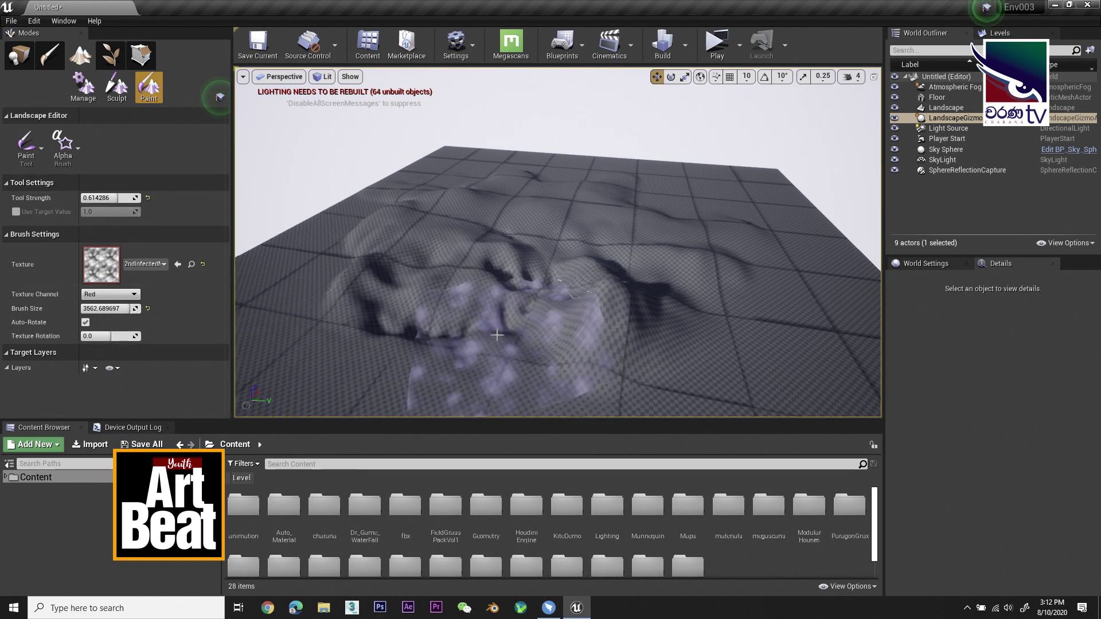
# Raise tool strength to 1.0 and try the tadao ando concrete texture as mask
pyautogui.moveTo(94, 196); pyautogui.dragTo(133, 197)
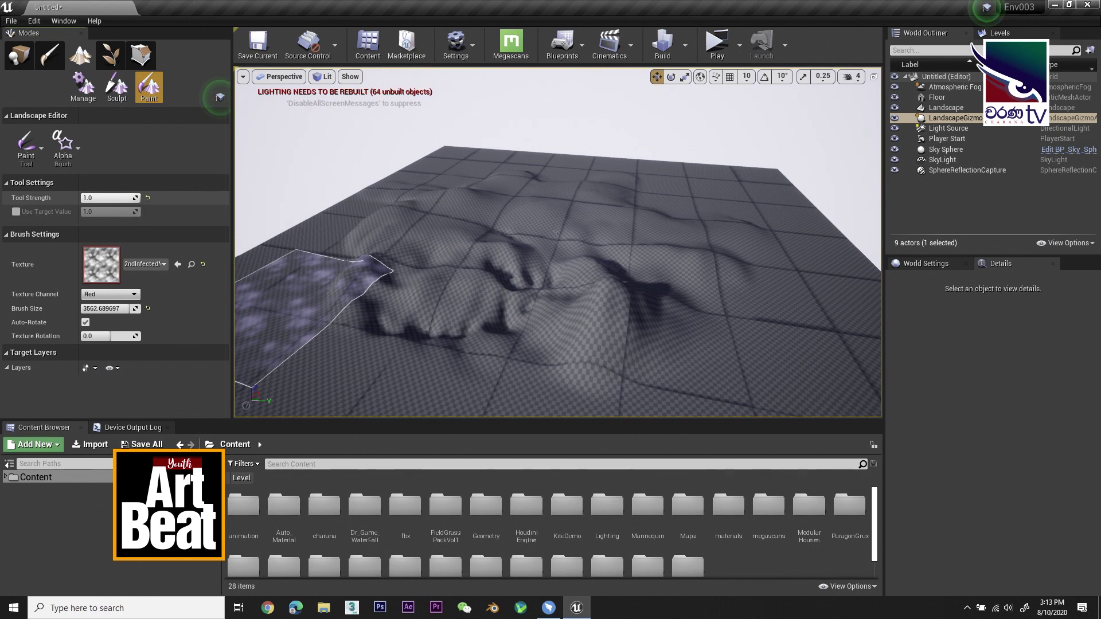
pyautogui.click(144, 265)
pyautogui.scroll(-2, 207, 436)
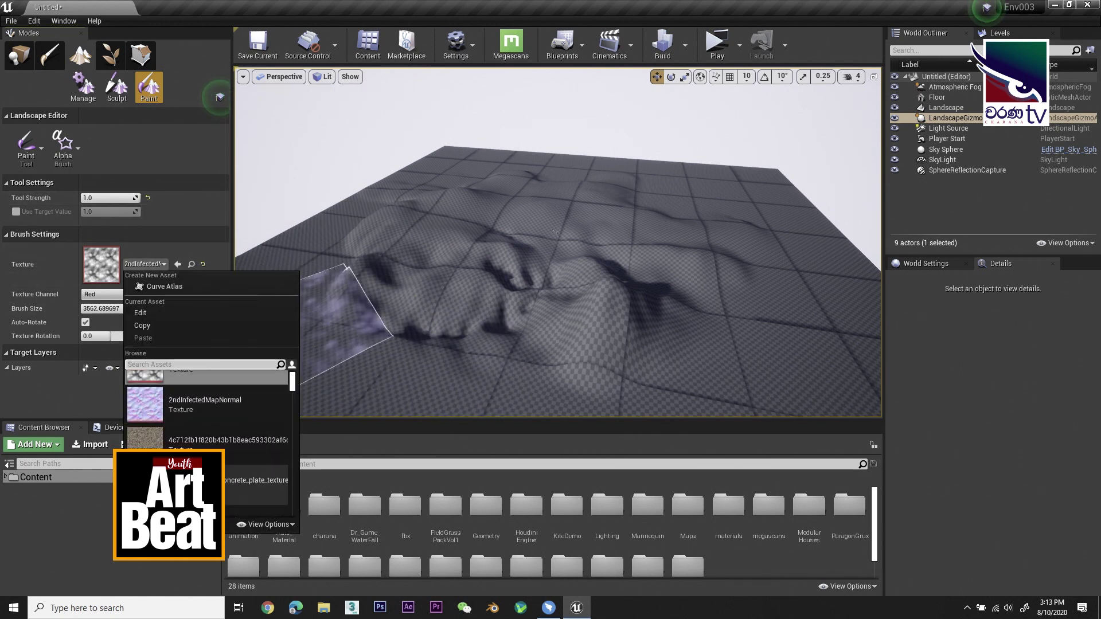
pyautogui.scroll(-3, 139, 442)
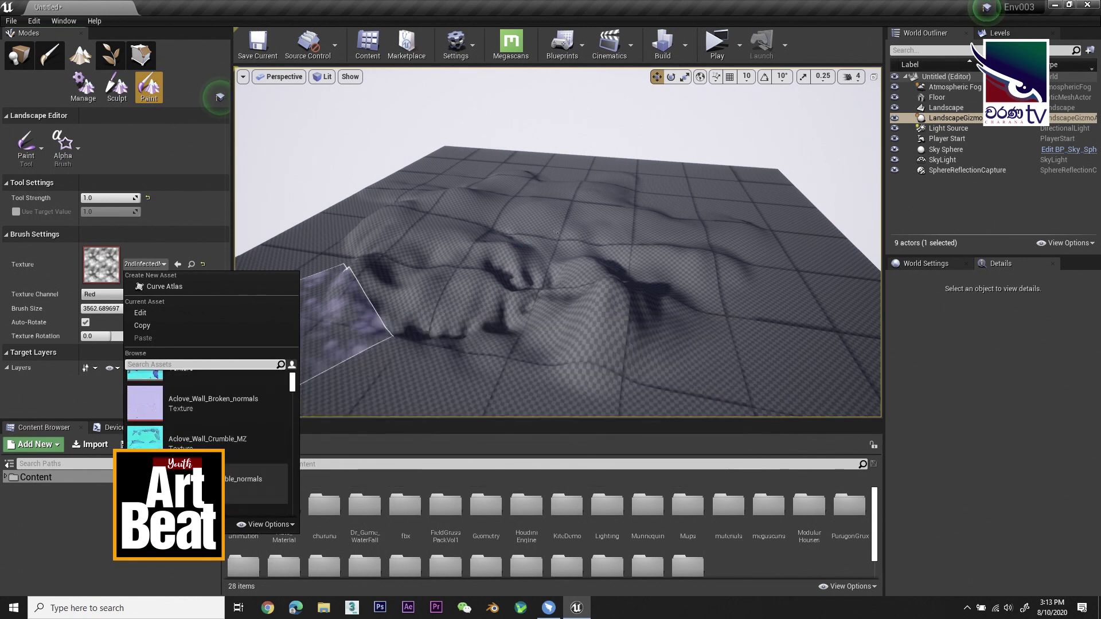
pyautogui.scroll(2, 139, 442)
pyautogui.click(139, 441)
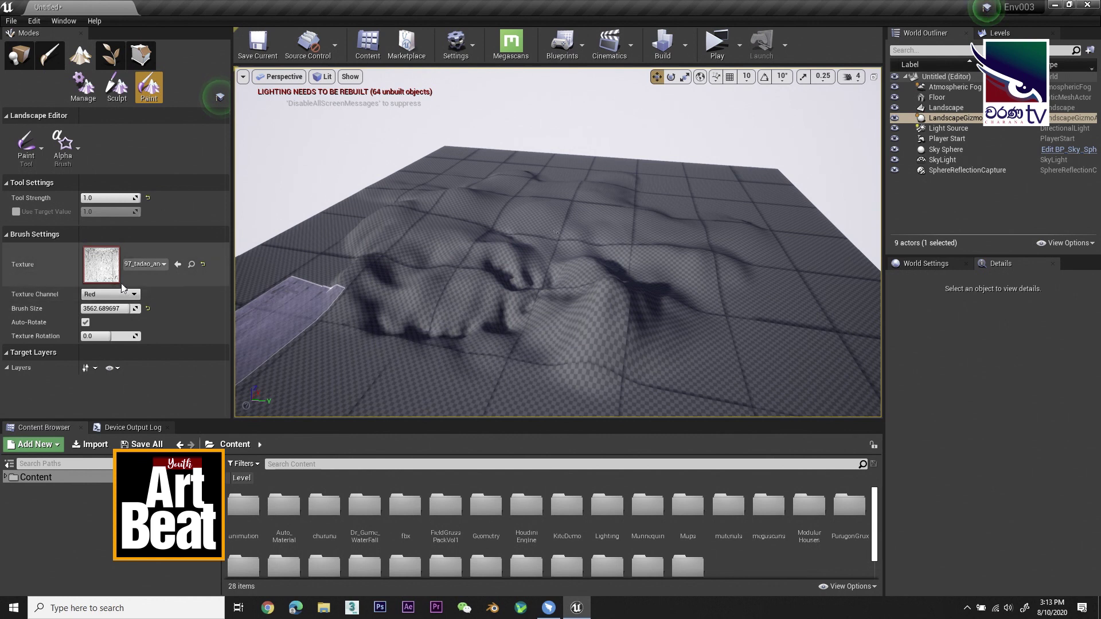
# Try a different texture from the picker as the brush mask
pyautogui.click(144, 264)
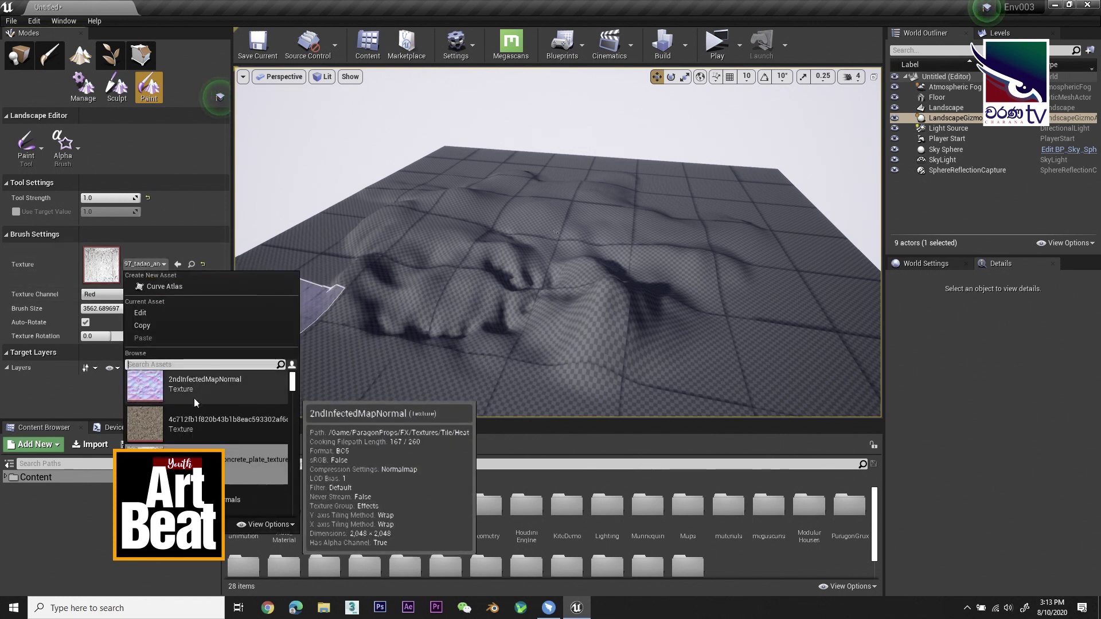
pyautogui.scroll(-5, 199, 421)
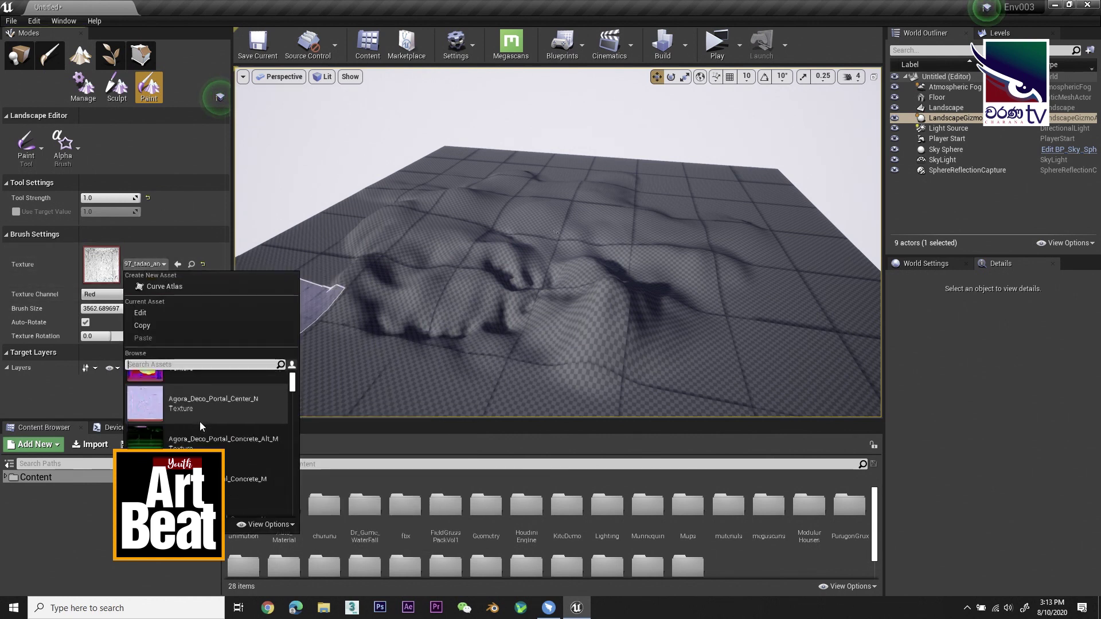
pyautogui.scroll(-6, 198, 419)
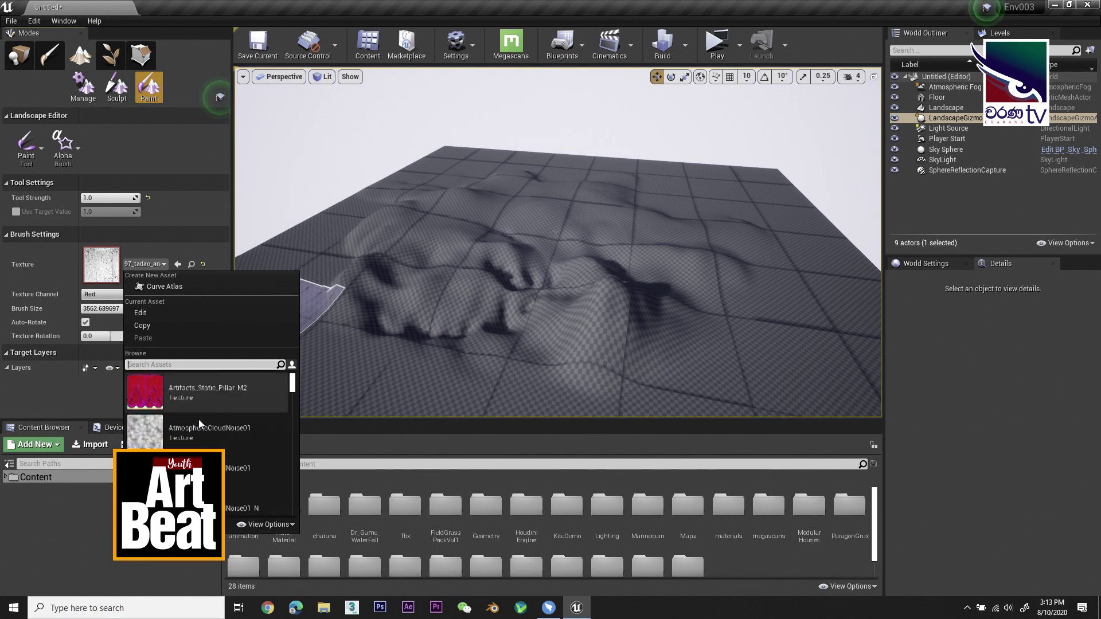
pyautogui.scroll(-2, 198, 419)
pyautogui.click(199, 419)
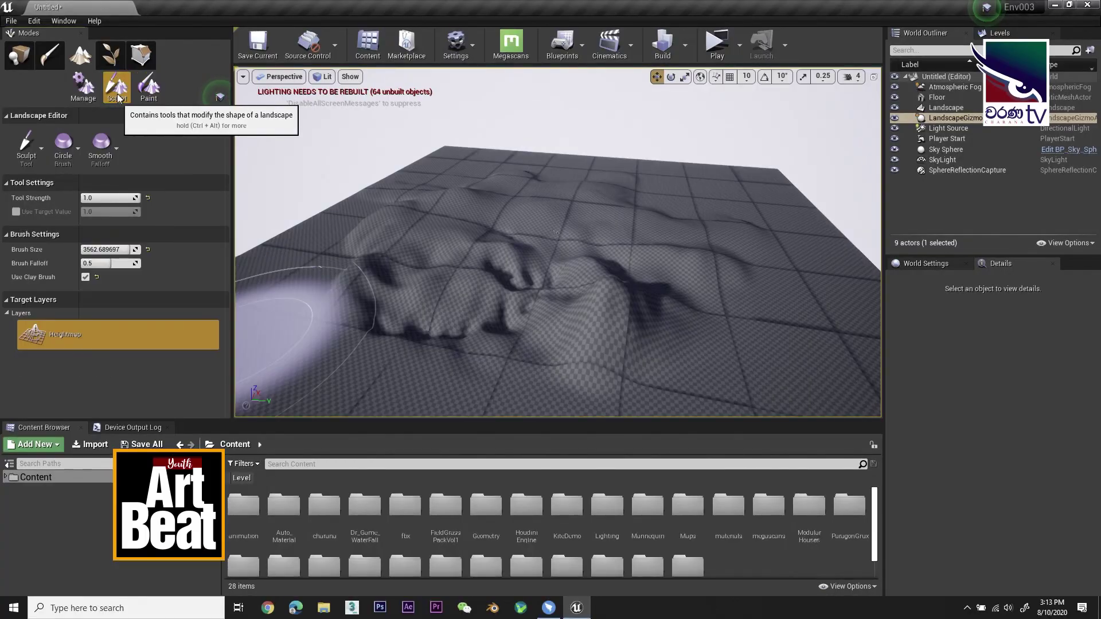
# Review brush shapes, falloff options and sculpt tools, keeping the standard Sculpt tool
pyautogui.click(58, 153)
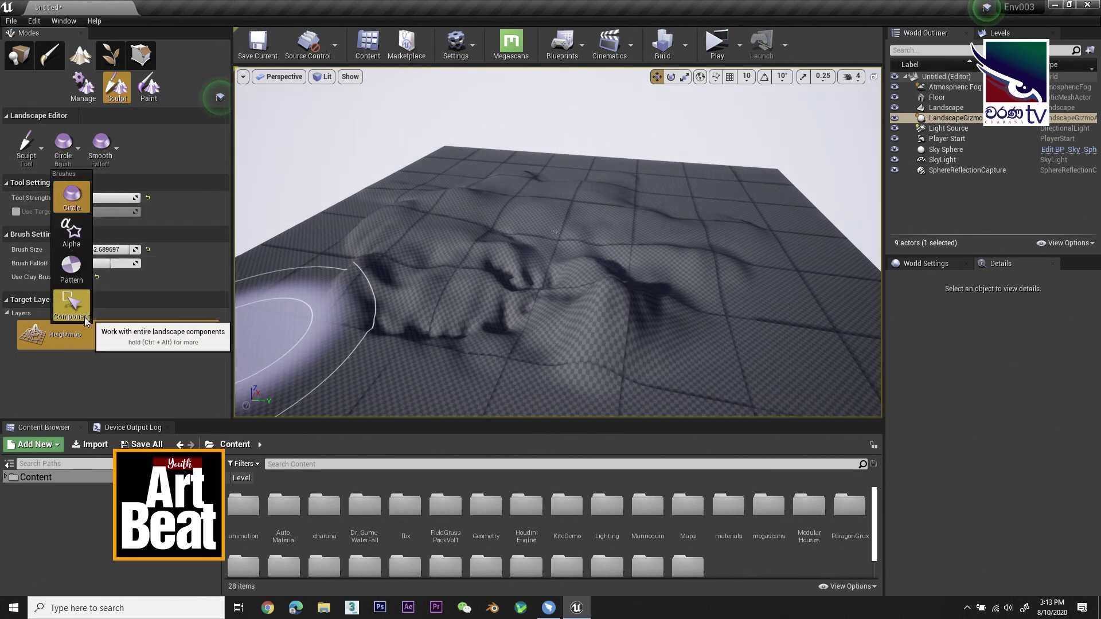
pyautogui.click(102, 144)
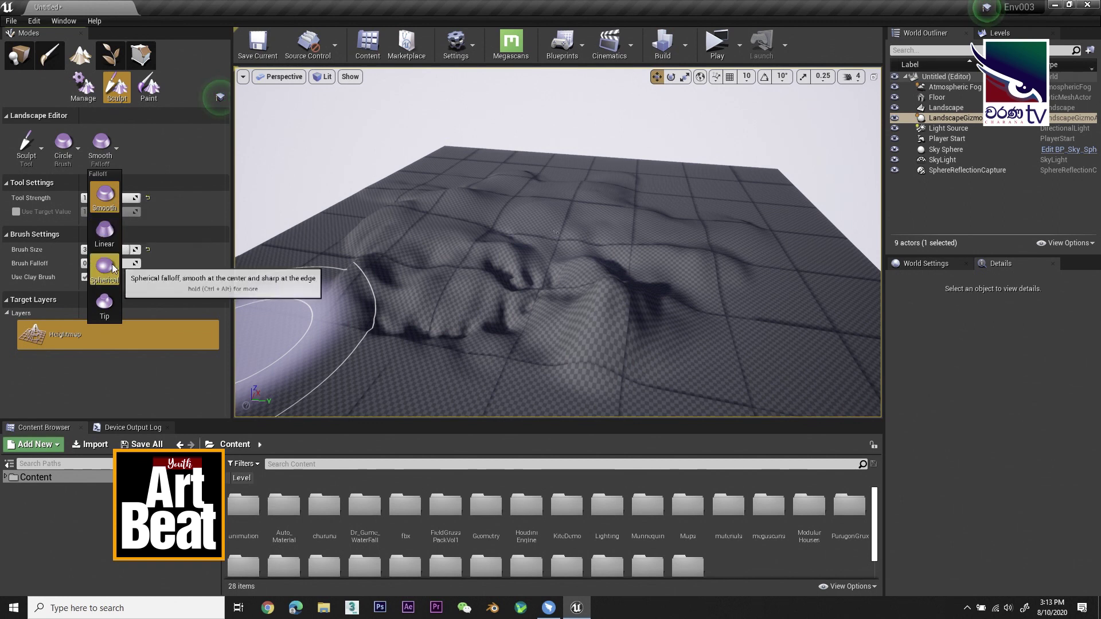
pyautogui.click(34, 160)
pyautogui.click(35, 160)
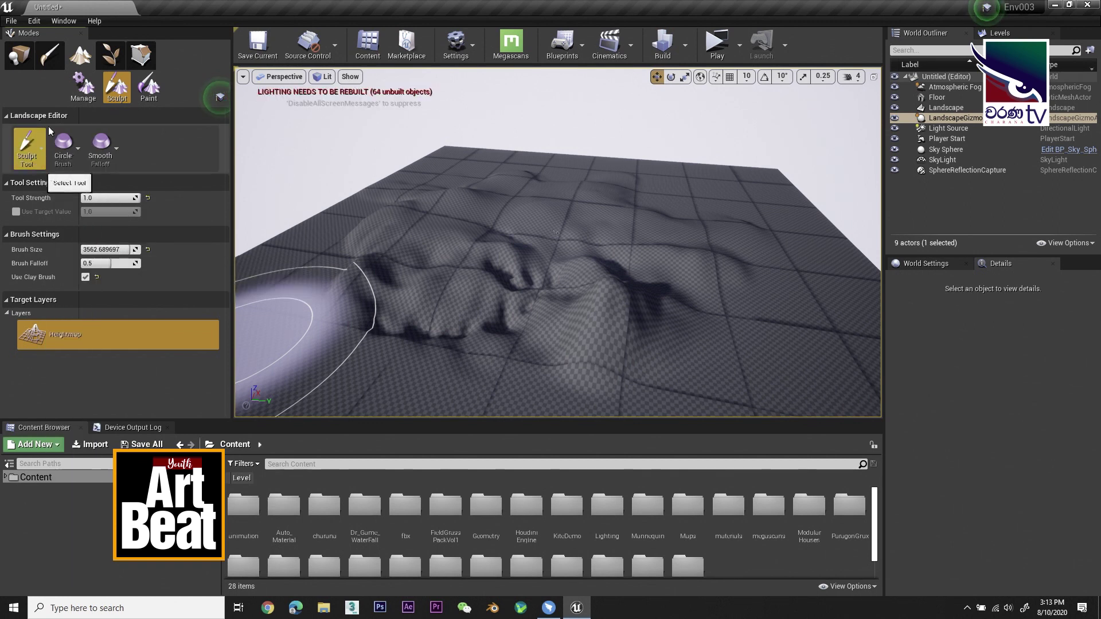
# In Manage mode, select the front-left landscape component
pyautogui.click(80, 91)
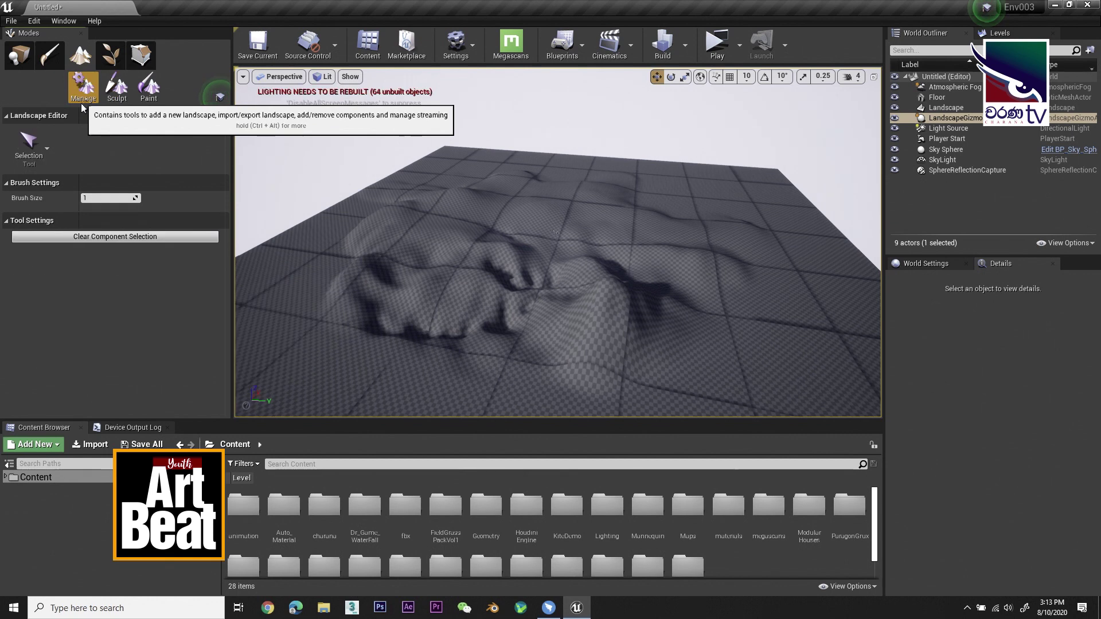
pyautogui.click(43, 150)
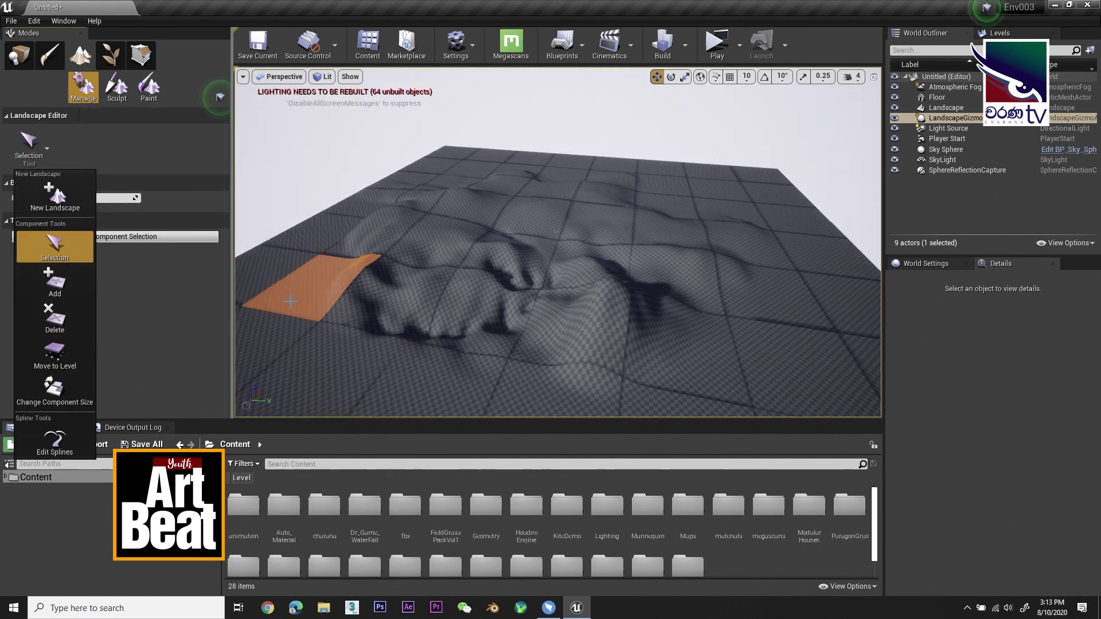
pyautogui.click(405, 303)
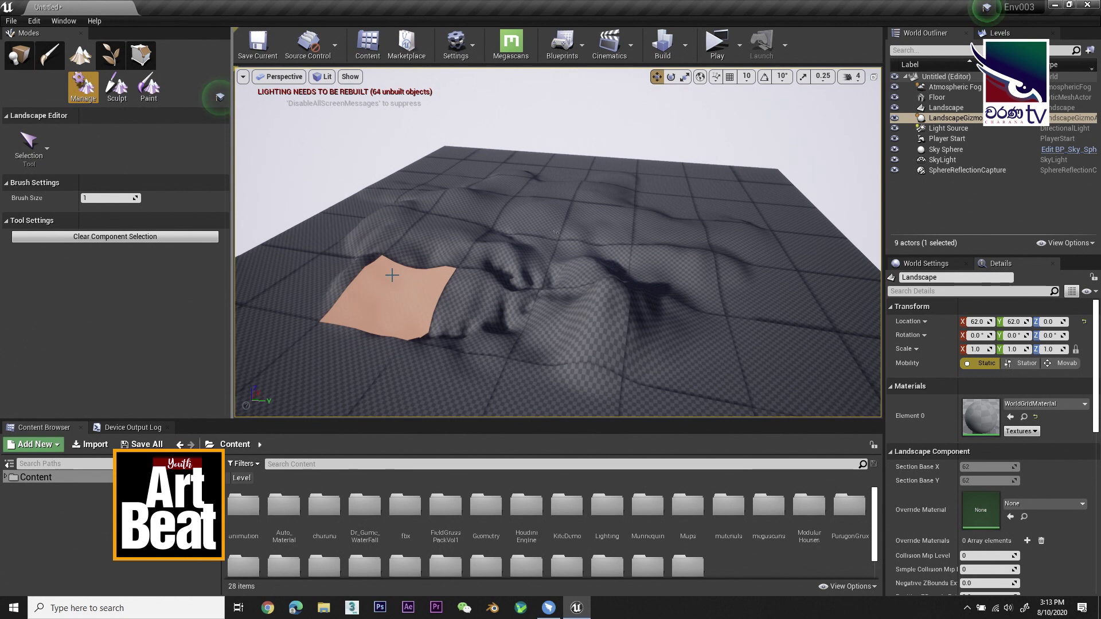
pyautogui.click(393, 300)
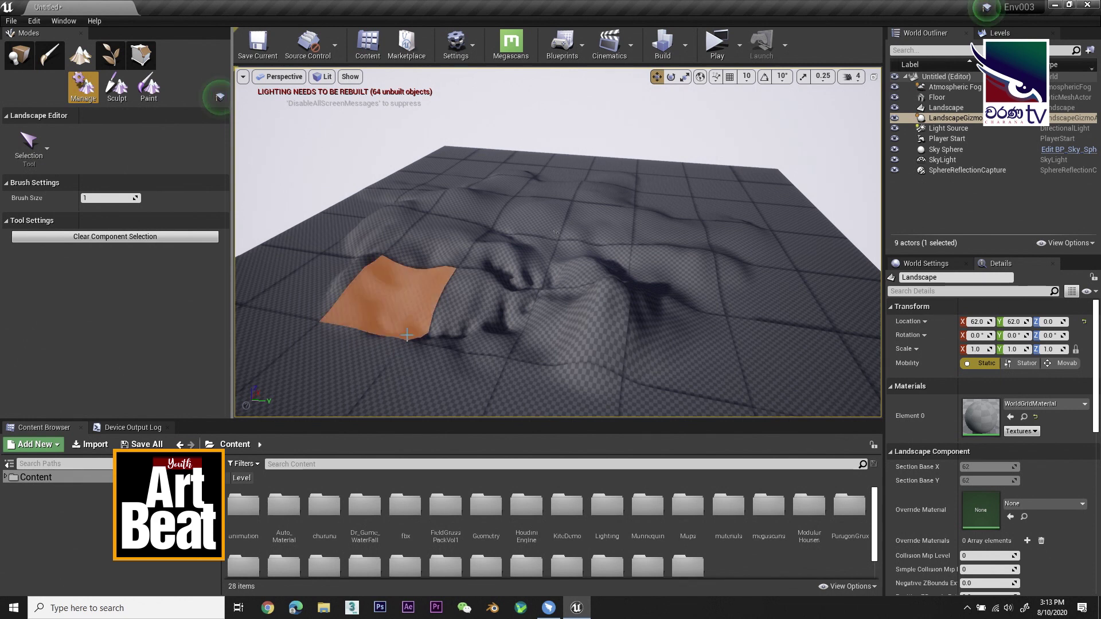
pyautogui.click(381, 308)
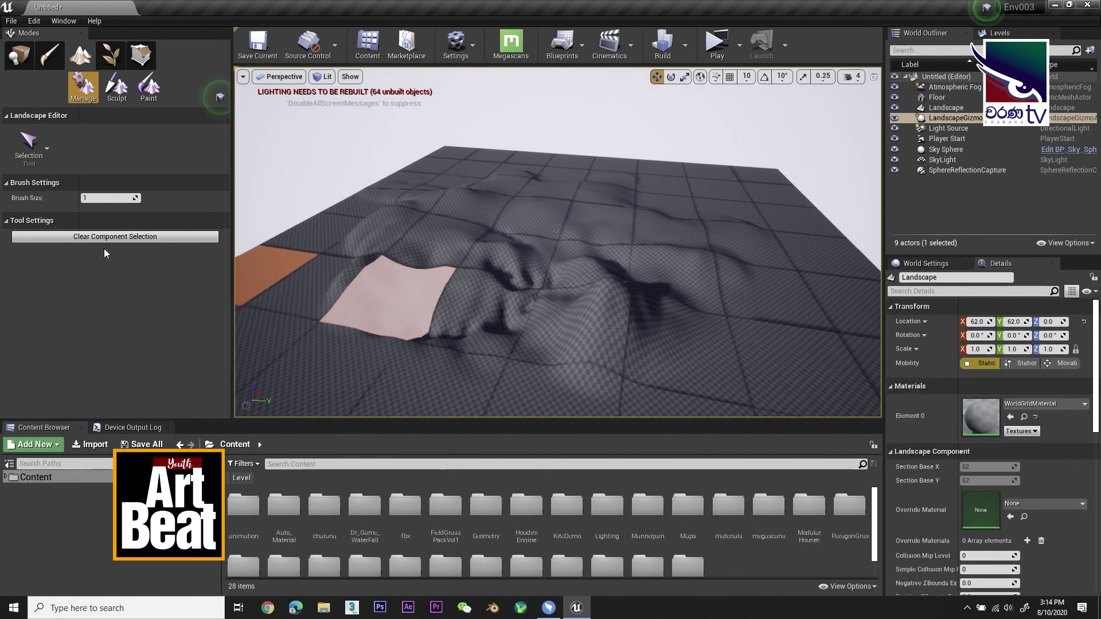
# Switch to the Add Component tool and pan across the landscape
pyautogui.click(35, 162)
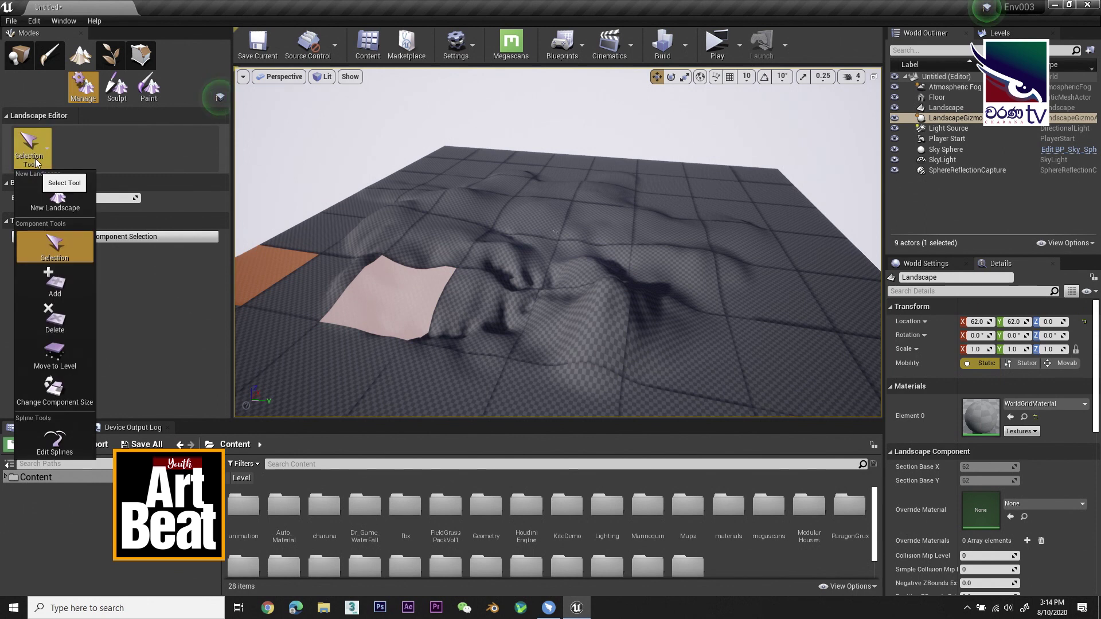
pyautogui.click(68, 289)
pyautogui.moveTo(378, 295); pyautogui.dragTo(292, 301, button='middle')
pyautogui.moveTo(683, 310); pyautogui.dragTo(625, 313, button='middle')
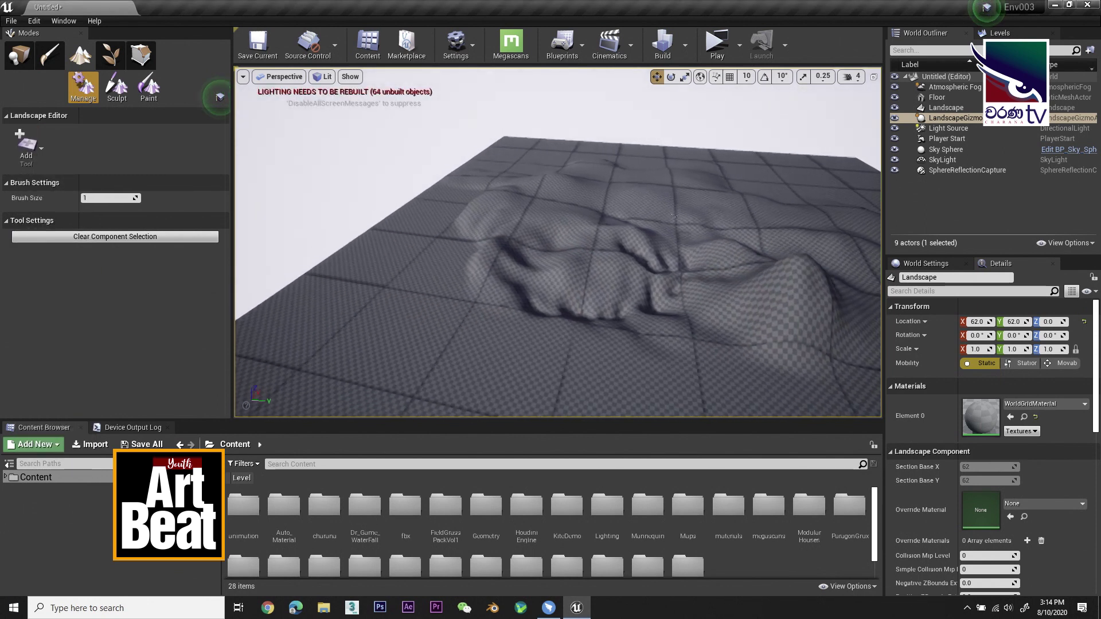
pyautogui.keyDown('alt'); pyautogui.moveTo(674, 217); pyautogui.dragTo(686, 216); pyautogui.keyUp('alt')
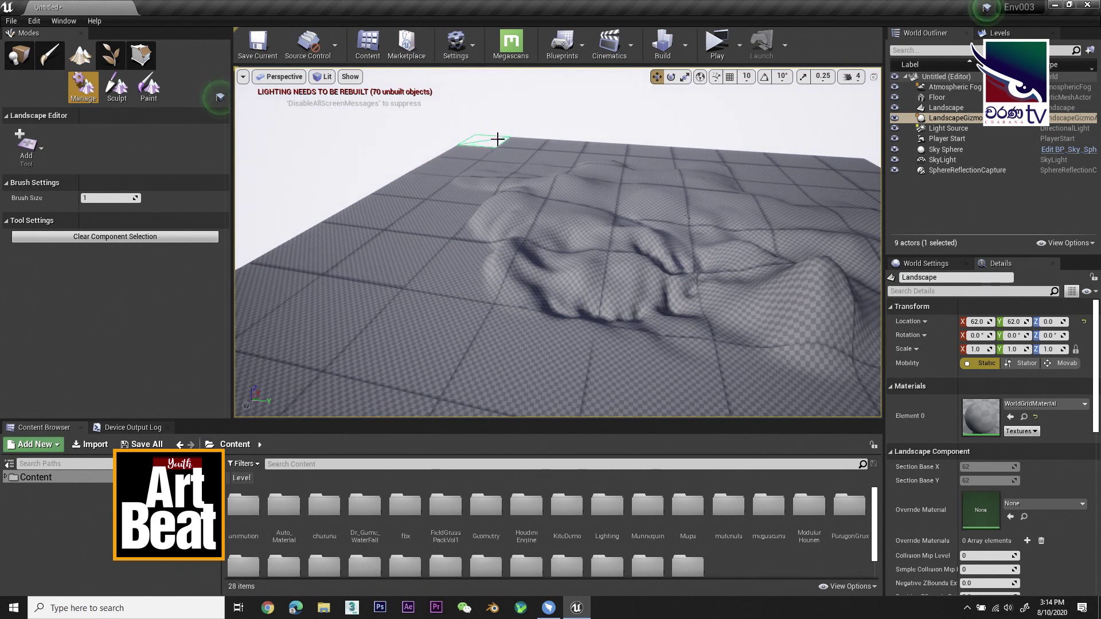
# Back in Sculpt mode, raise a large test mound on the left, then undo it
pyautogui.click(116, 87)
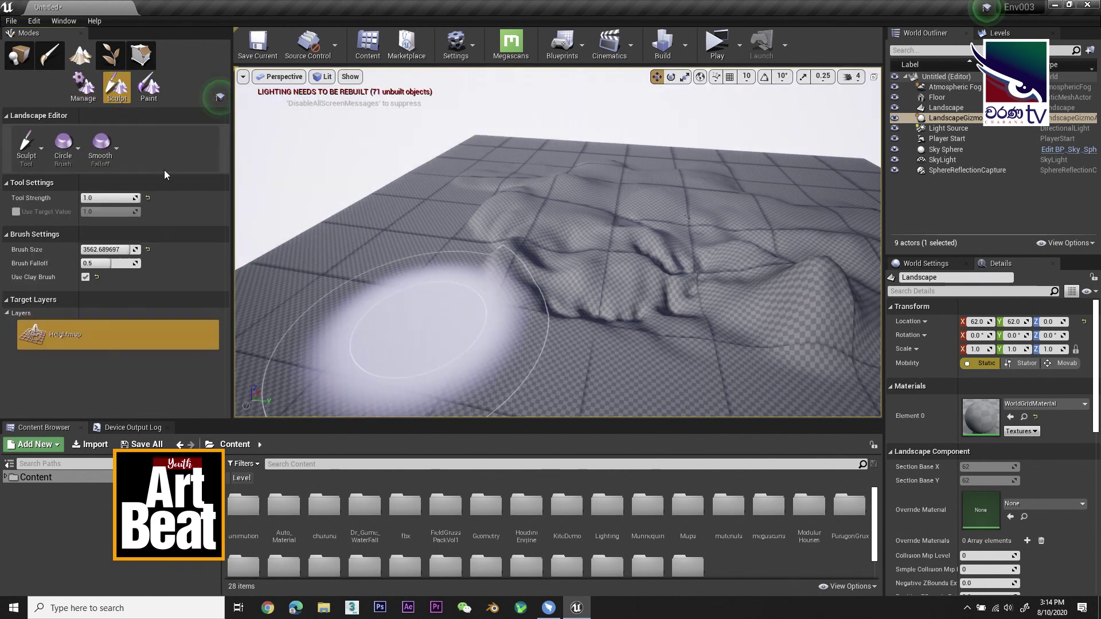
pyautogui.click(33, 163)
pyautogui.moveTo(361, 248)
pyautogui.mouseDown()
pyautogui.moveTo(361, 221)
pyautogui.moveTo(491, 344)
pyautogui.moveTo(481, 321)
pyautogui.mouseUp()
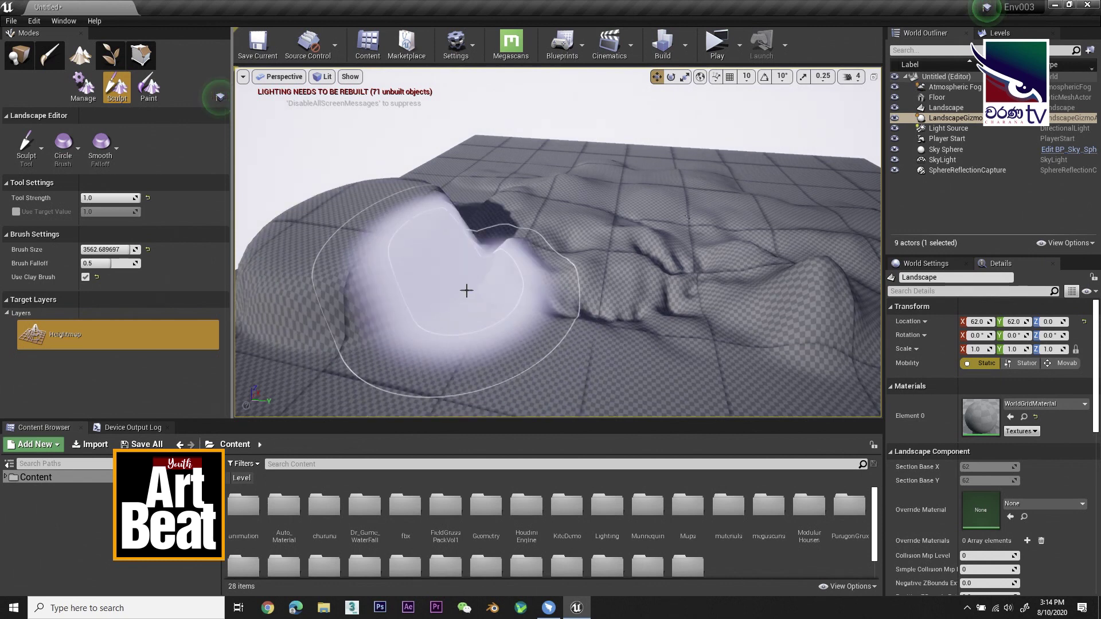
pyautogui.hotkey('ctrl', 'z')
# With the Delete Tool, remove two landscape components near the hill, undoing the second
pyautogui.click(80, 94)
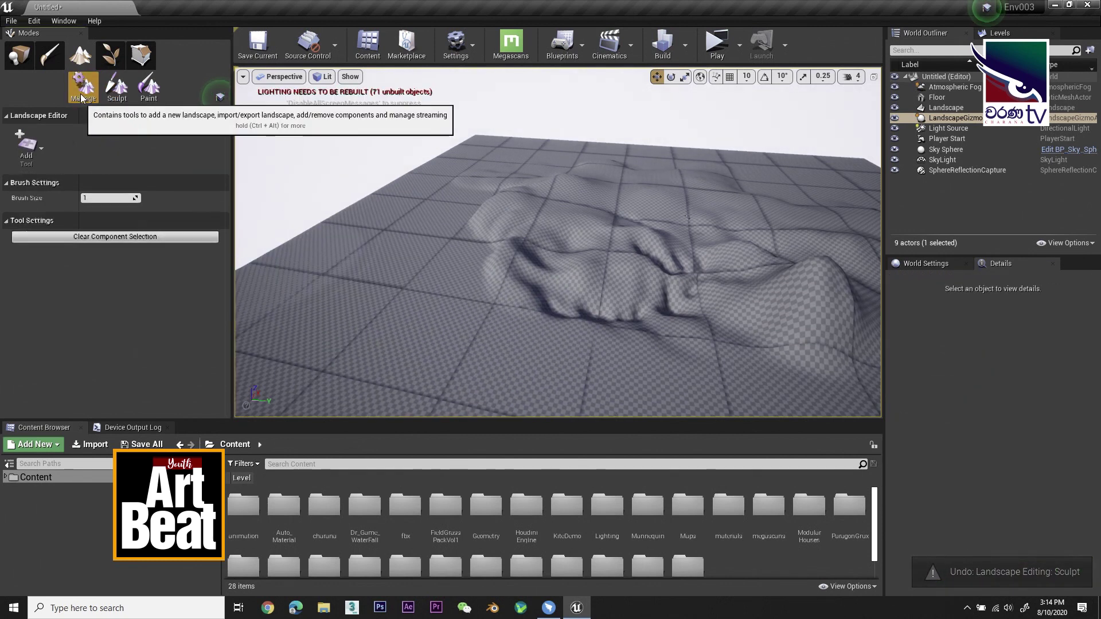
pyautogui.click(33, 153)
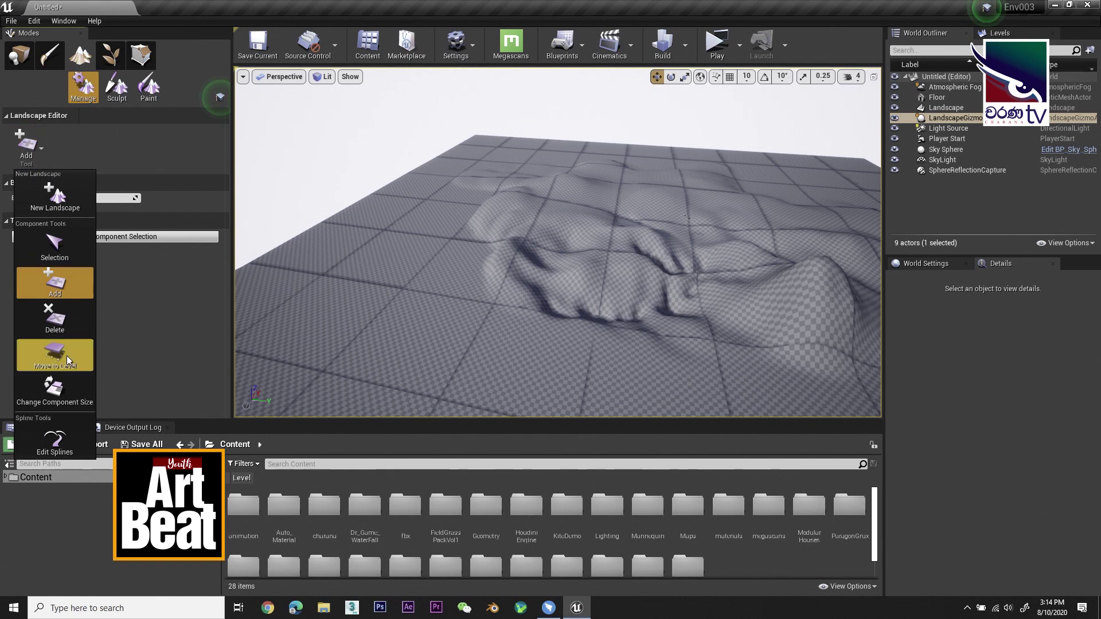
pyautogui.click(56, 332)
pyautogui.click(532, 325)
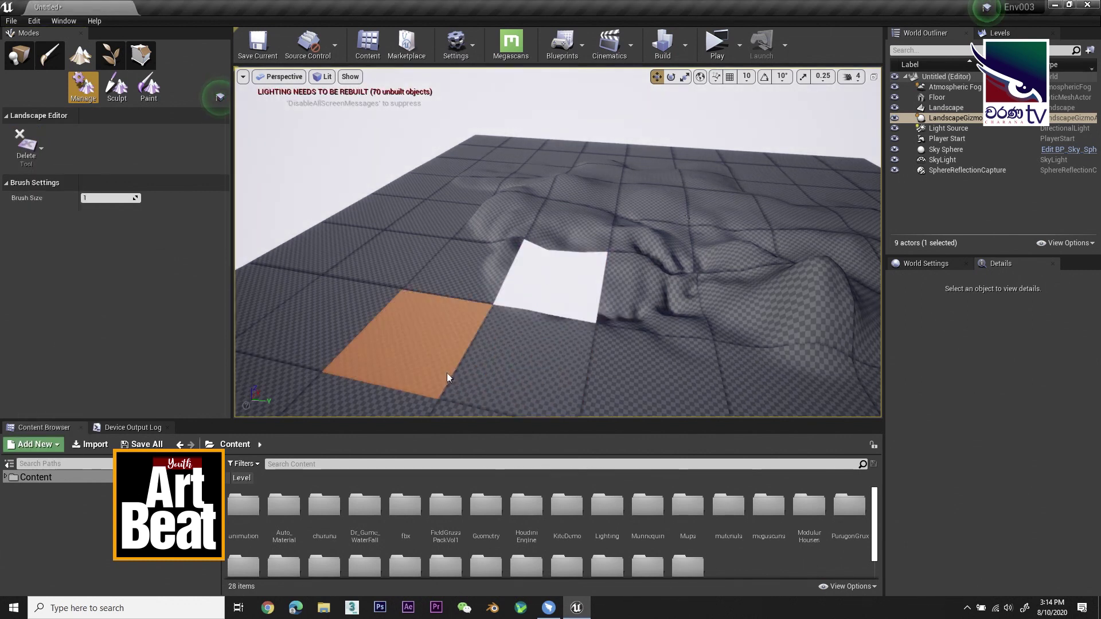
pyautogui.click(441, 294)
pyautogui.moveTo(522, 313); pyautogui.dragTo(561, 307, button='right')
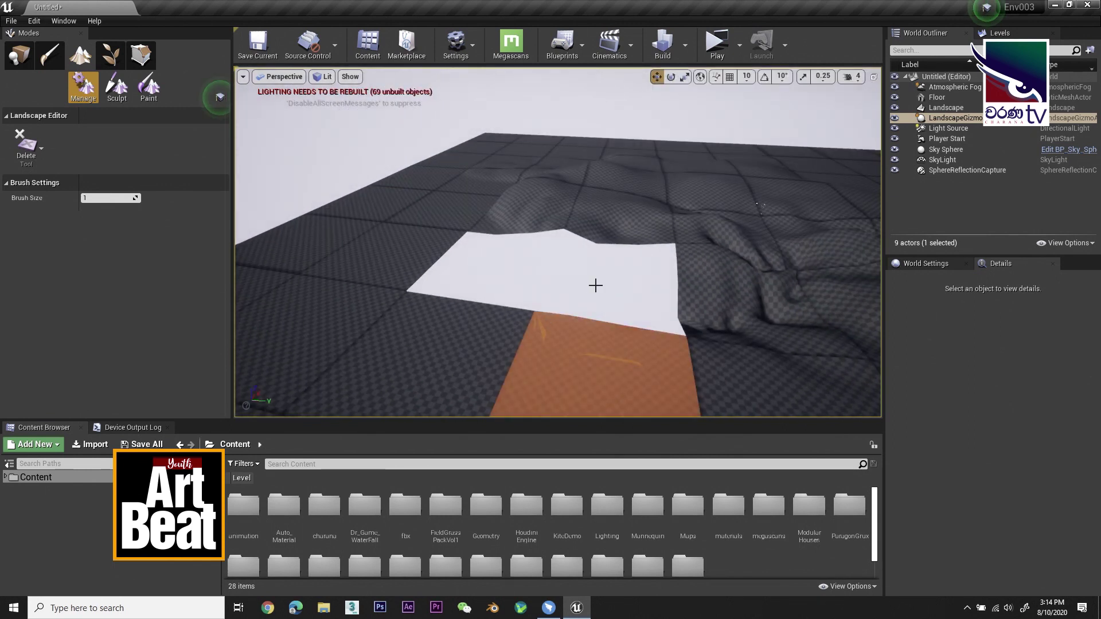
pyautogui.hotkey('ctrl', 'z')
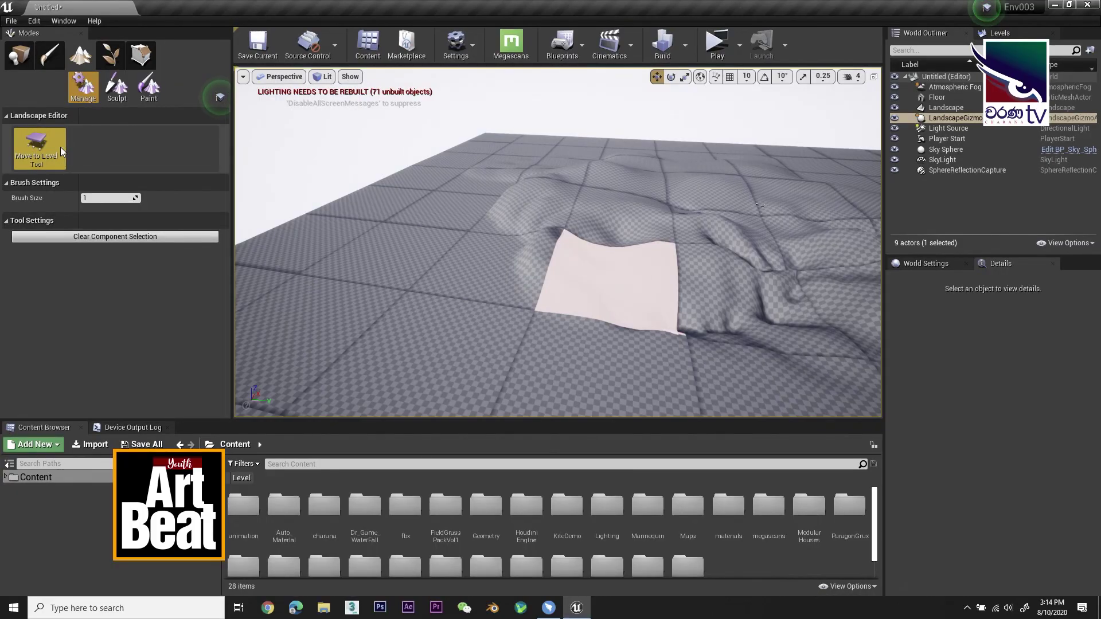
# Switch to the Selection tool, then sculpt a large test bump and undo it
pyautogui.click(61, 147)
pyautogui.click(63, 235)
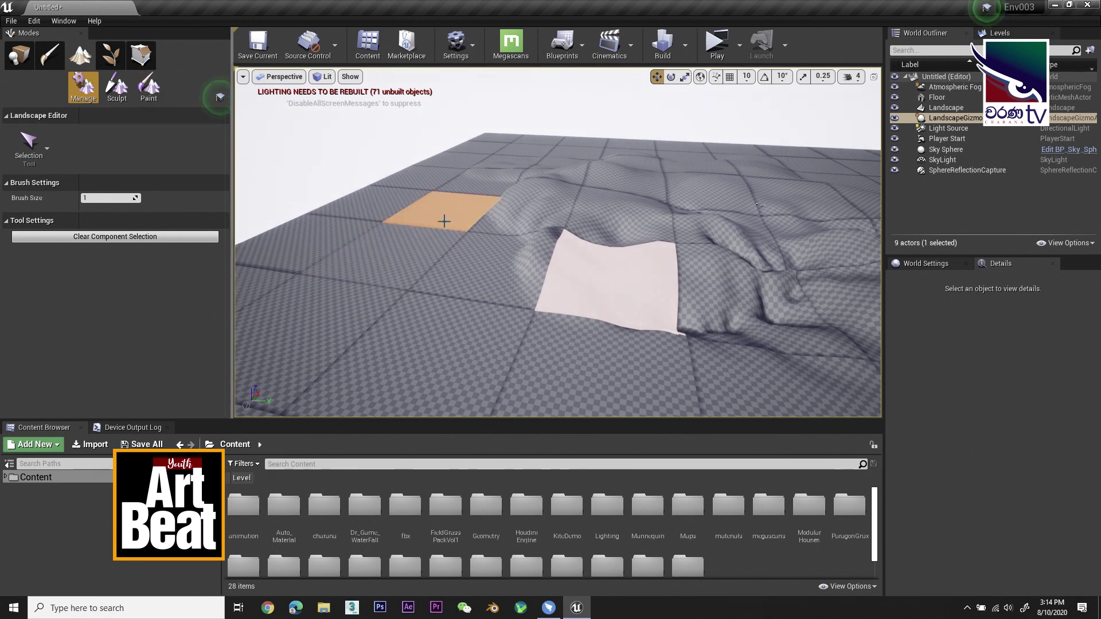
pyautogui.click(117, 99)
pyautogui.moveTo(479, 200)
pyautogui.mouseDown()
pyautogui.moveTo(462, 252)
pyautogui.moveTo(451, 215)
pyautogui.mouseUp()
pyautogui.hotkey('ctrl', 'z')
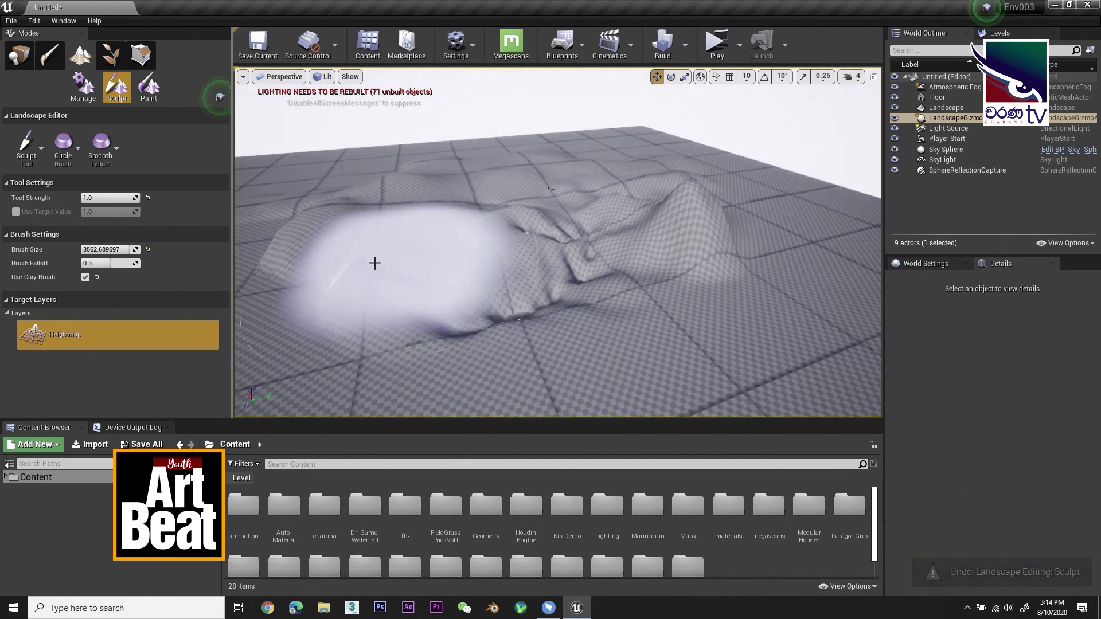
# Switch to Foliage mode and browse the Add Foliage Type list
pyautogui.click(112, 55)
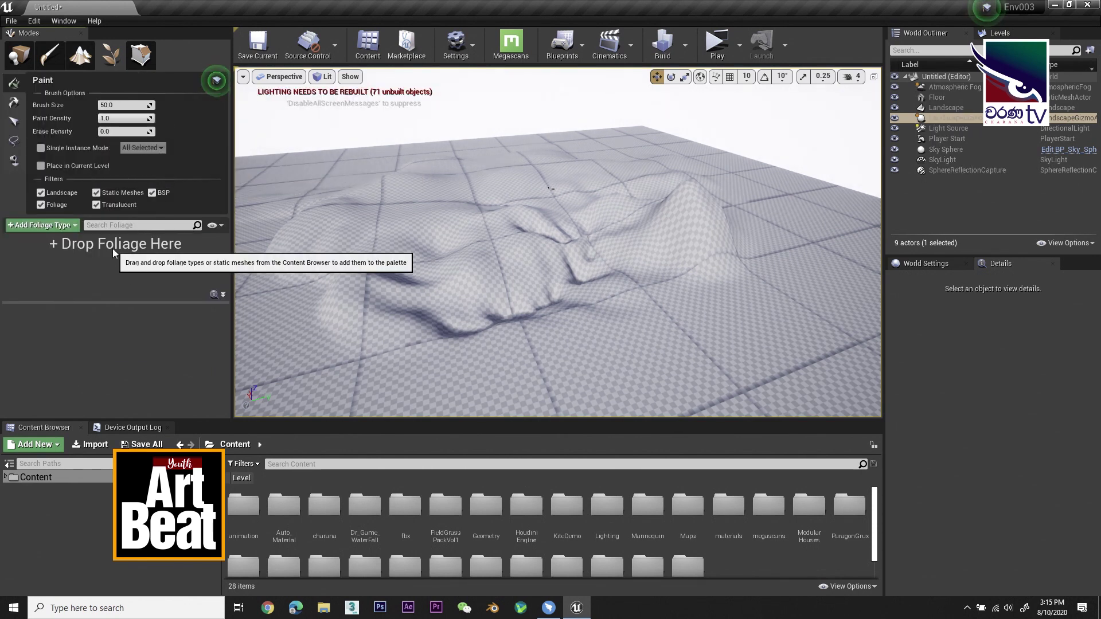
pyautogui.moveTo(322, 234); pyautogui.dragTo(315, 238, button='right')
pyautogui.moveTo(450, 285); pyautogui.dragTo(408, 284, button='right')
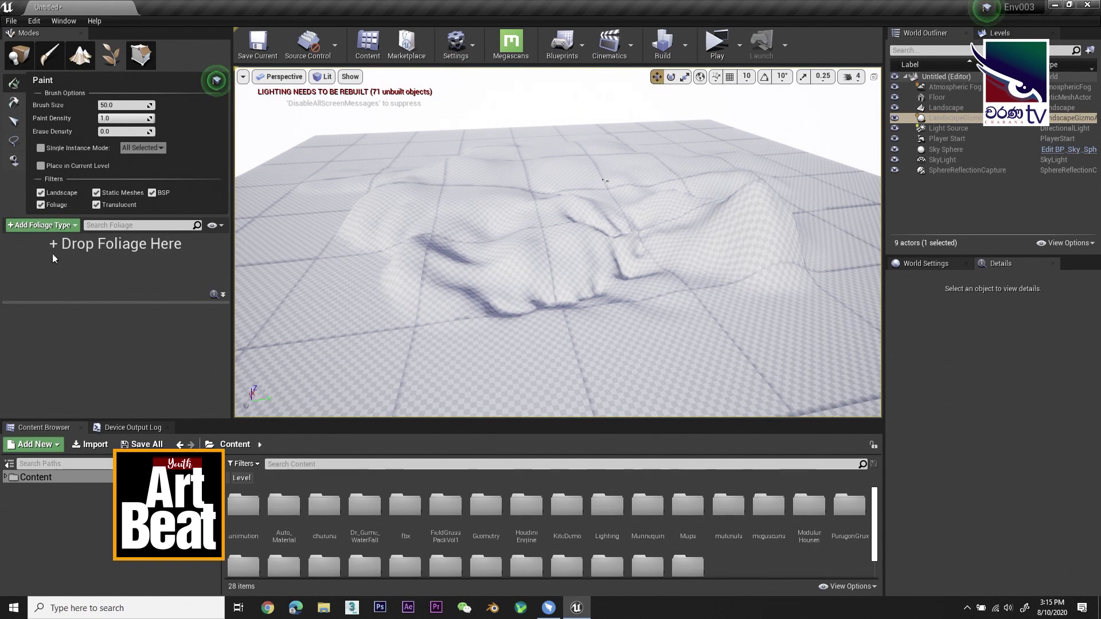
pyautogui.click(47, 225)
pyautogui.scroll(-5, 92, 446)
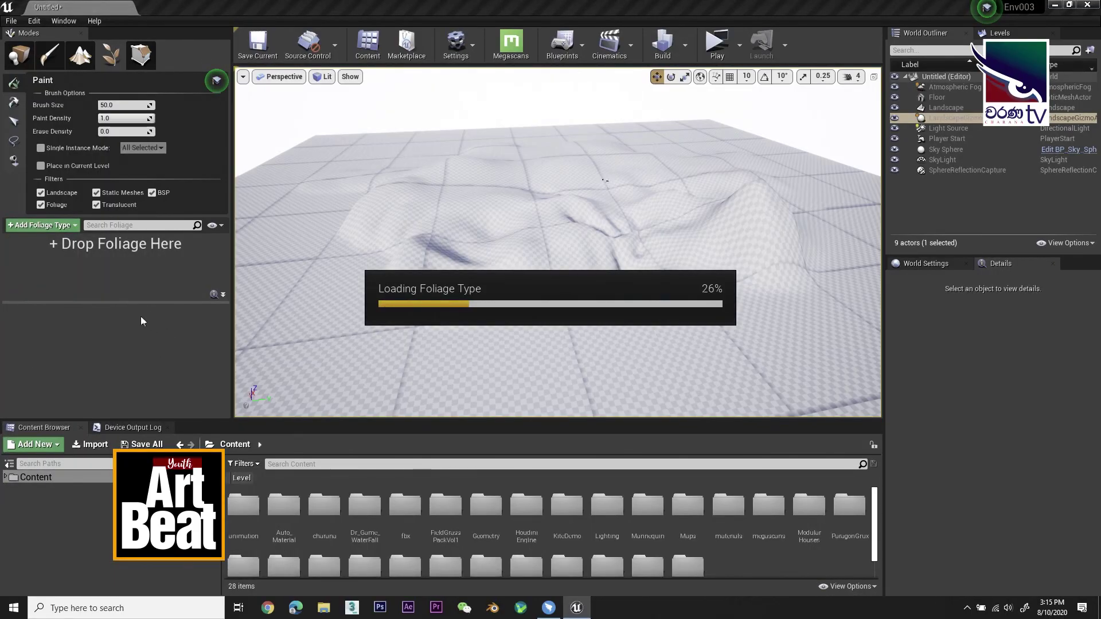
# Add a foliage asset from the Add Foliage Type list to the palette
pyautogui.click(57, 225)
pyautogui.scroll(-5, 89, 425)
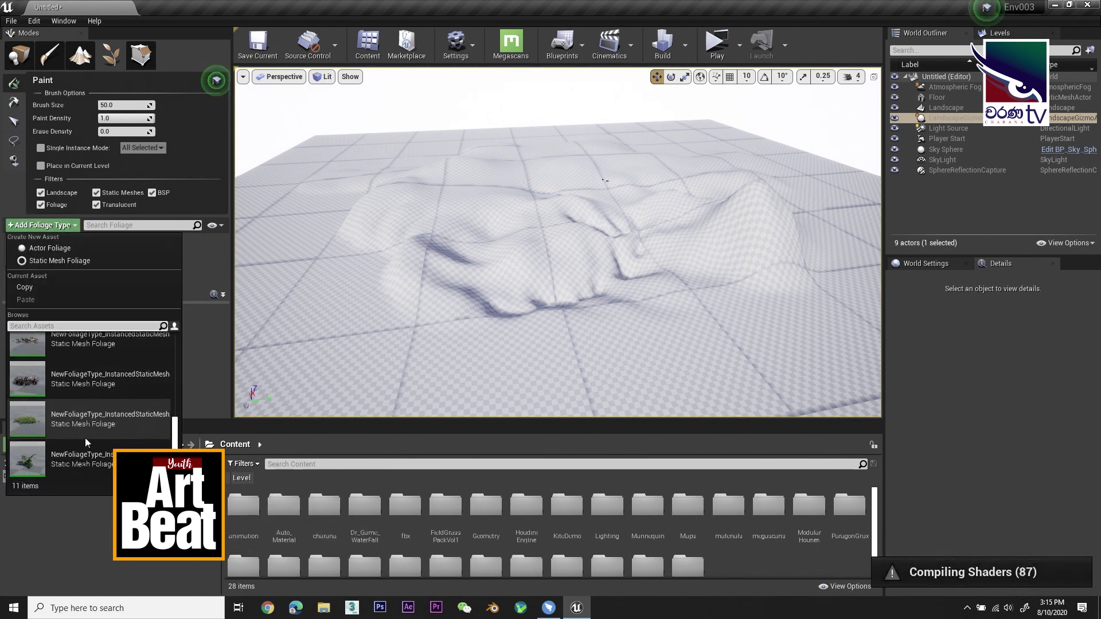
pyautogui.scroll(4, 79, 459)
pyautogui.scroll(2, 78, 440)
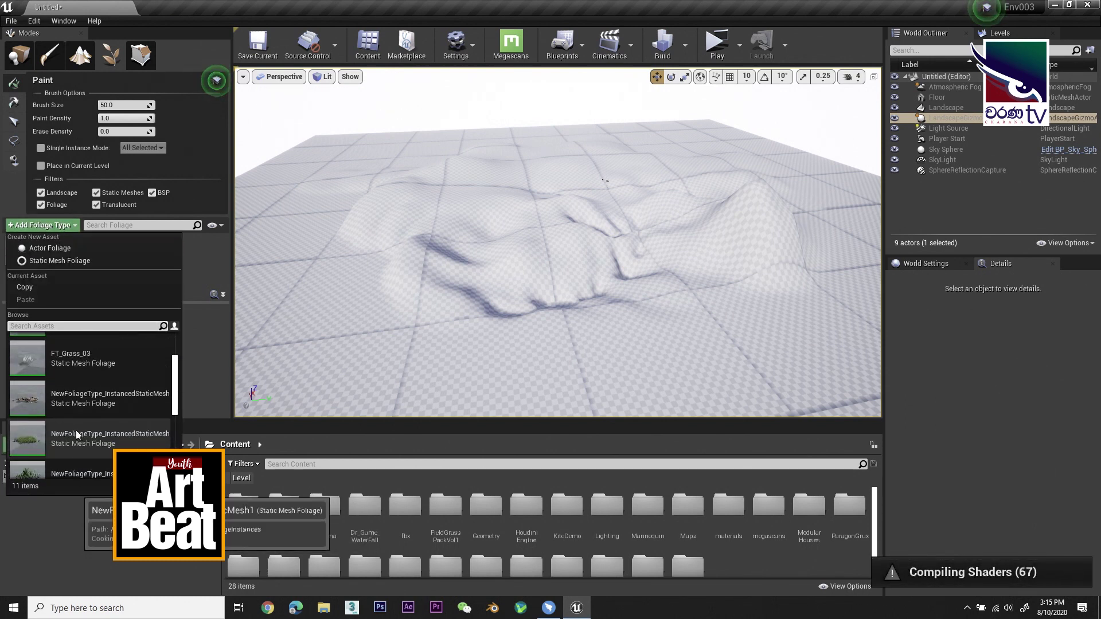
pyautogui.click(18, 449)
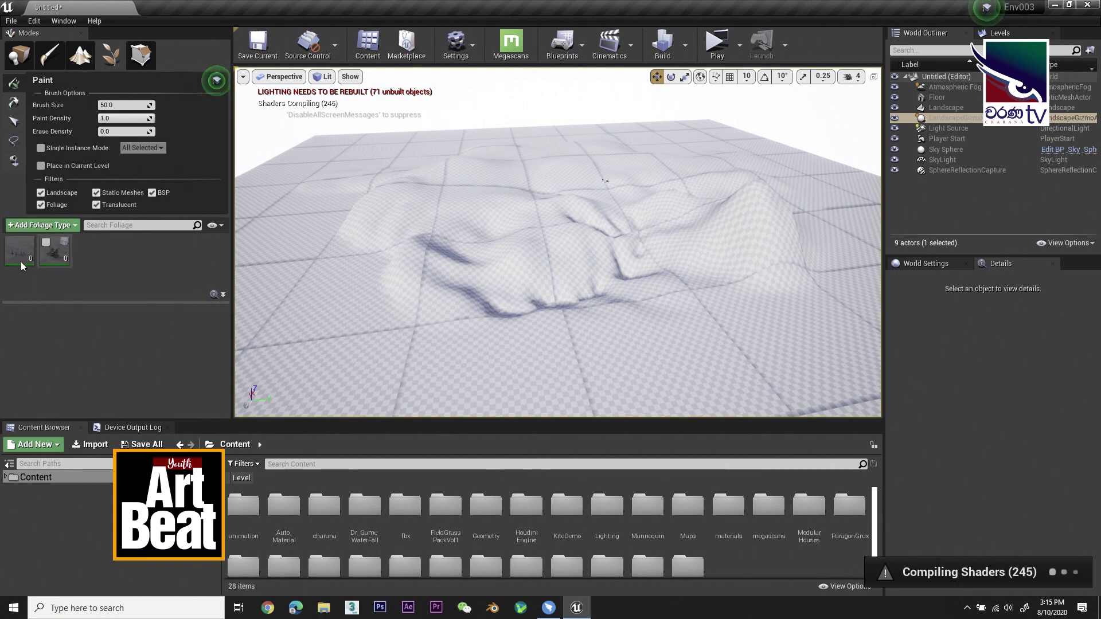
# Enable the second foliage type and enlarge the brush size to about 1392
pyautogui.click(46, 243)
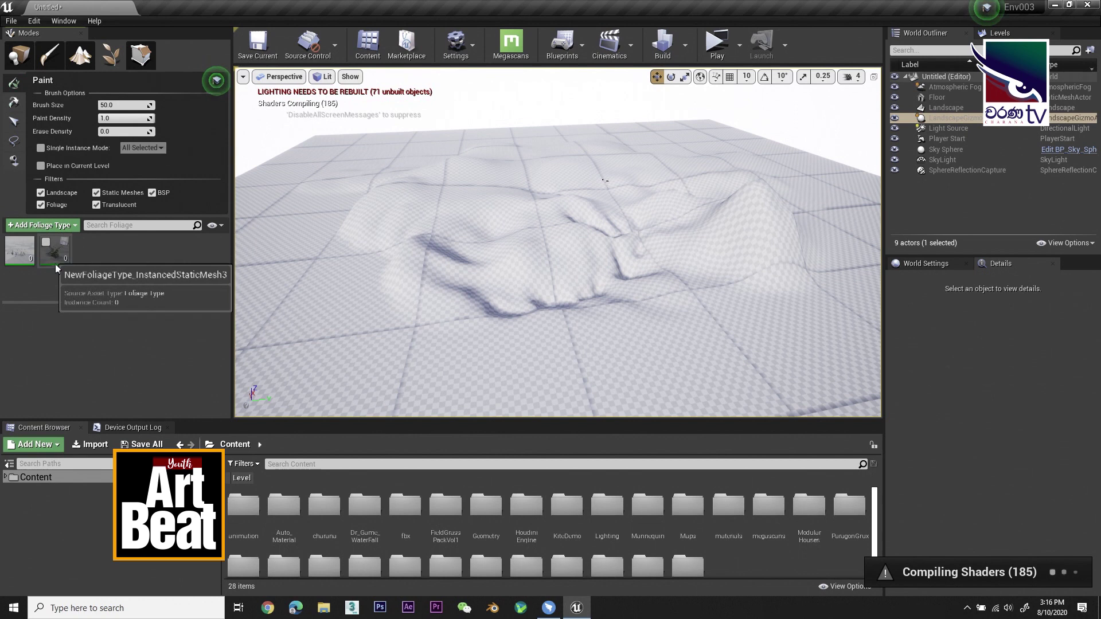
pyautogui.click(46, 242)
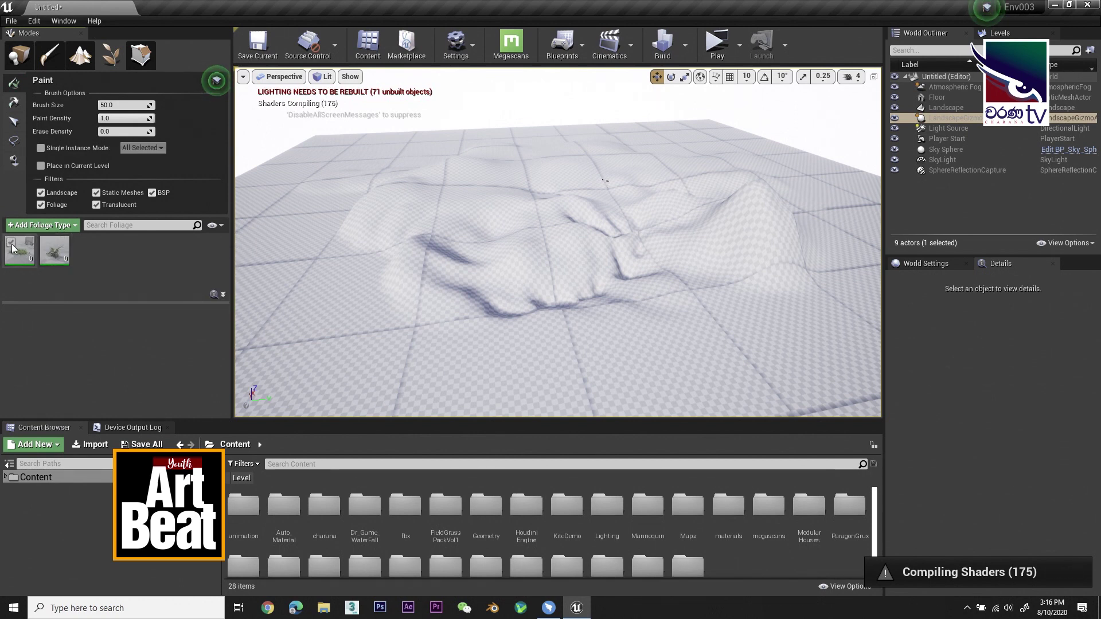
pyautogui.moveTo(335, 327); pyautogui.dragTo(418, 315, button='right')
pyautogui.scroll(5, 418, 304)
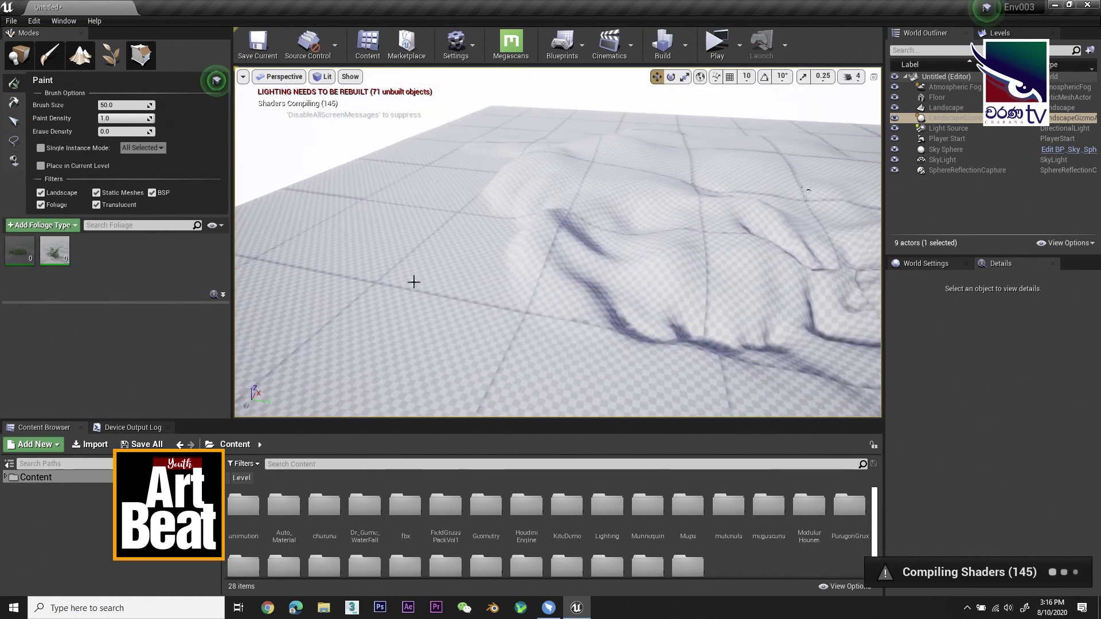
pyautogui.scroll(5, 407, 270)
pyautogui.scroll(-5, 332, 292)
pyautogui.moveTo(383, 337); pyautogui.dragTo(436, 321, button='right')
pyautogui.scroll(5, 321, 290)
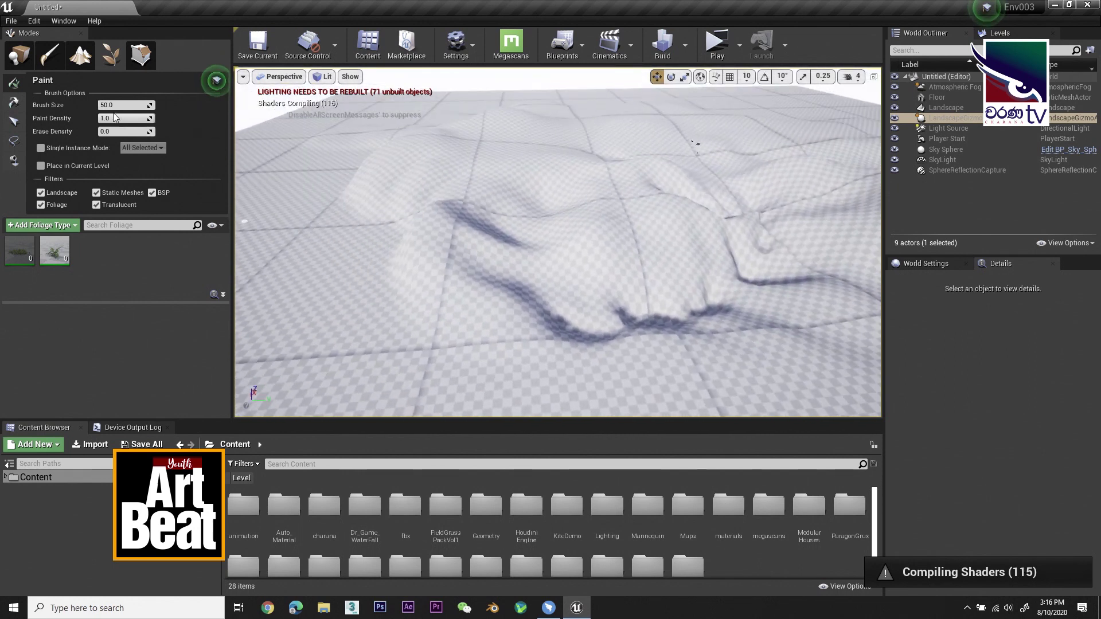
pyautogui.moveTo(126, 105); pyautogui.dragTo(102, 105)
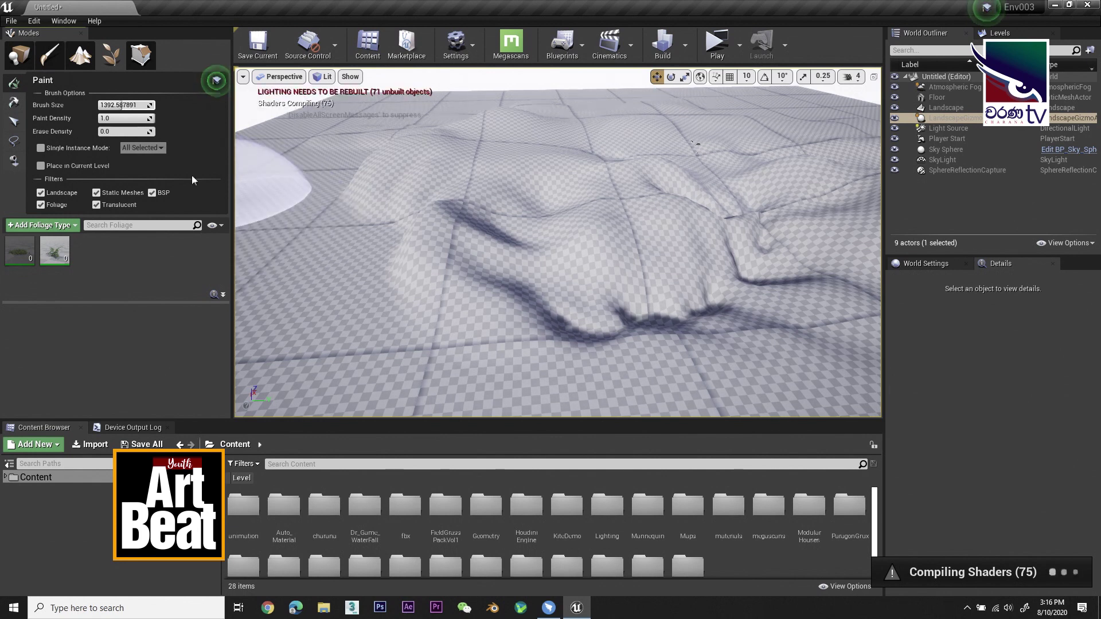
pyautogui.click(114, 118)
pyautogui.write('0.27')
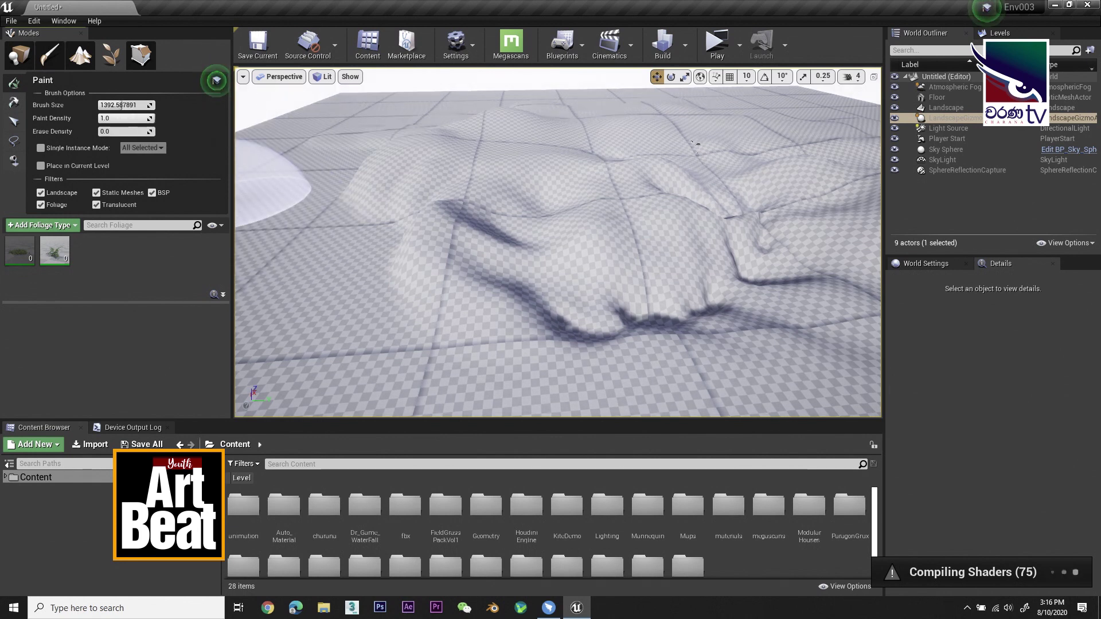
pyautogui.moveTo(410, 317)
pyautogui.mouseDown(button='right')
pyautogui.moveTo(356, 339)
pyautogui.moveTo(361, 321)
pyautogui.mouseUp(button='right')
pyautogui.moveTo(410, 318)
pyautogui.mouseDown()
pyautogui.moveTo(529, 297)
pyautogui.moveTo(521, 321)
pyautogui.moveTo(389, 307)
pyautogui.moveTo(487, 258)
pyautogui.moveTo(525, 215)
pyautogui.moveTo(463, 191)
pyautogui.moveTo(337, 241)
pyautogui.moveTo(386, 337)
pyautogui.moveTo(539, 344)
pyautogui.mouseUp()
pyautogui.moveTo(539, 344)
pyautogui.mouseDown(button='right')
pyautogui.moveTo(544, 287)
pyautogui.moveTo(533, 304)
pyautogui.moveTo(507, 287)
pyautogui.moveTo(527, 275)
pyautogui.mouseUp(button='right')
pyautogui.press('w')
pyautogui.press('w')
pyautogui.press('w')
pyautogui.moveTo(614, 182); pyautogui.dragTo(633, 164, button='right')
pyautogui.press('w')
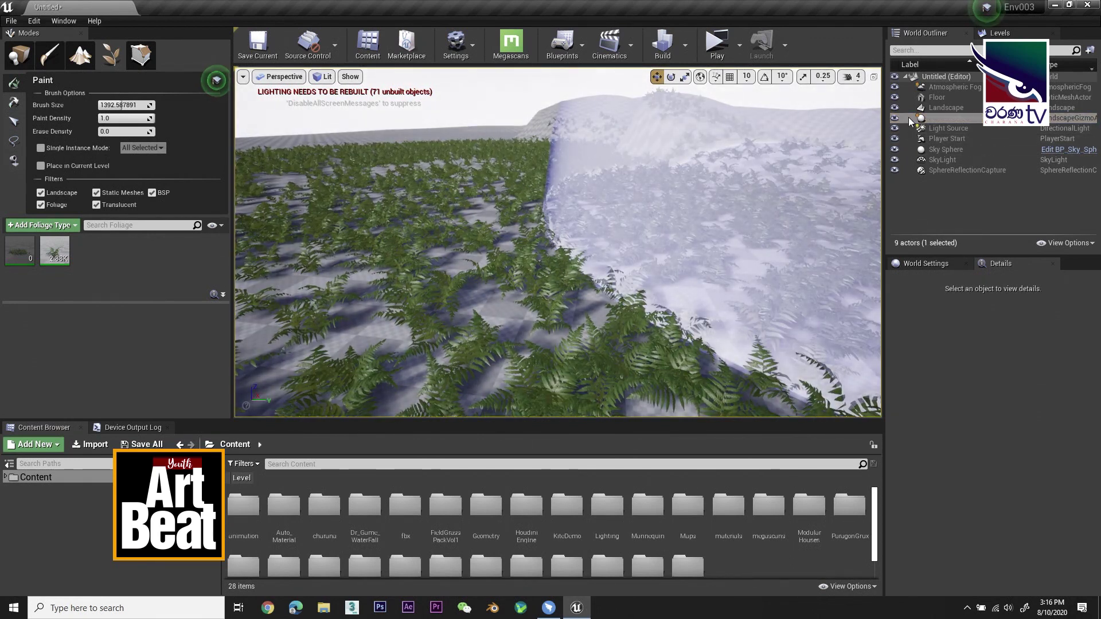
pyautogui.doubleClick(908, 120)
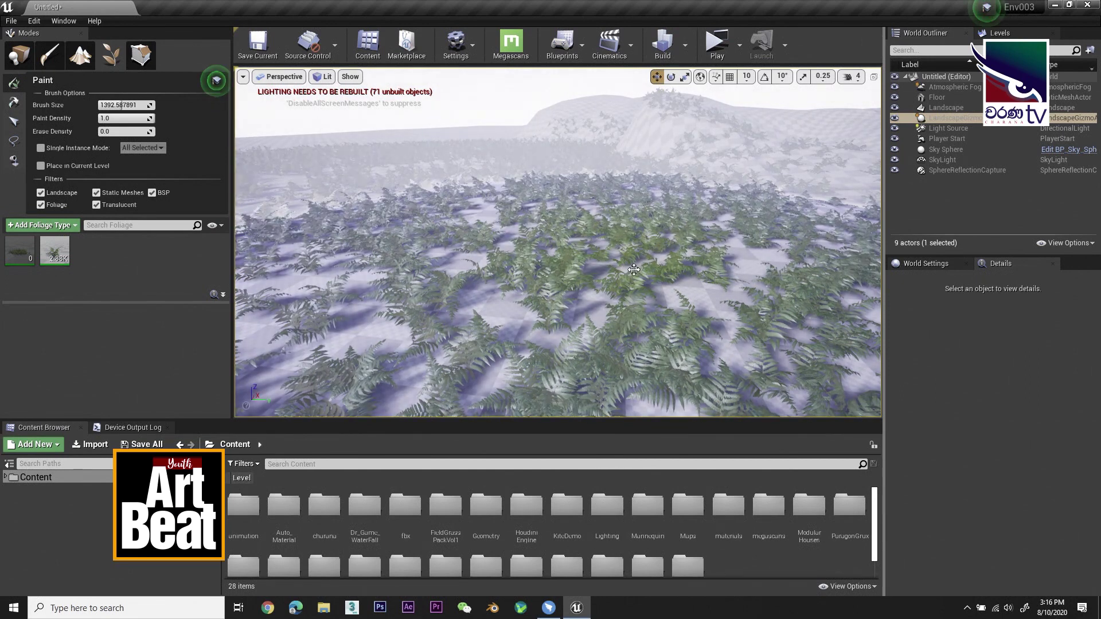
pyautogui.hotkey('ctrl', 'z')
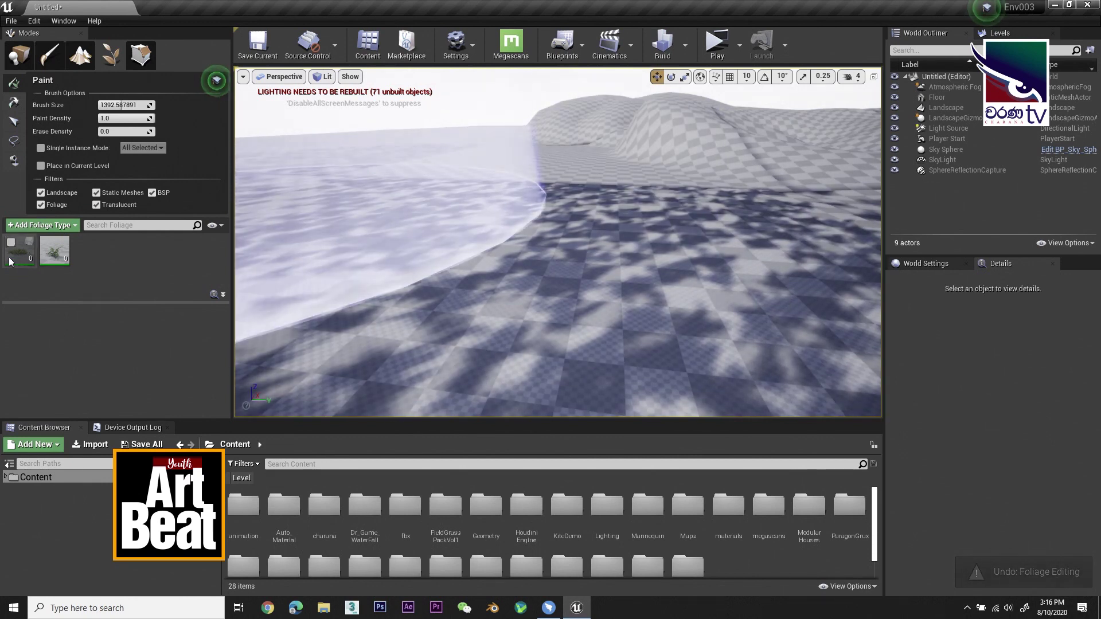
pyautogui.click(57, 259)
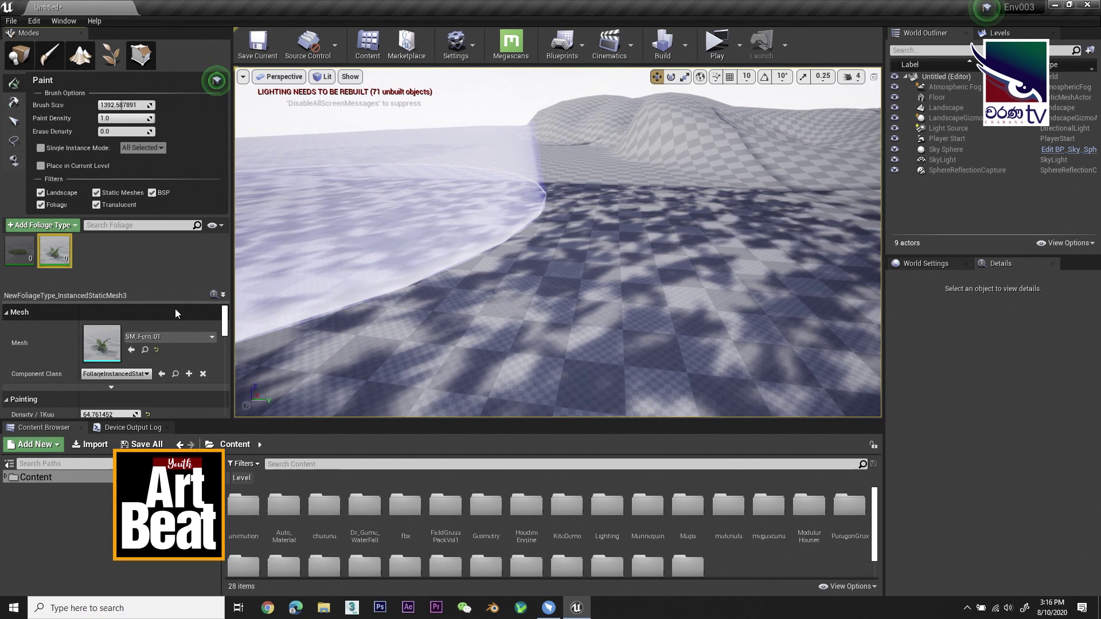
pyautogui.moveTo(179, 303); pyautogui.dragTo(179, 269)
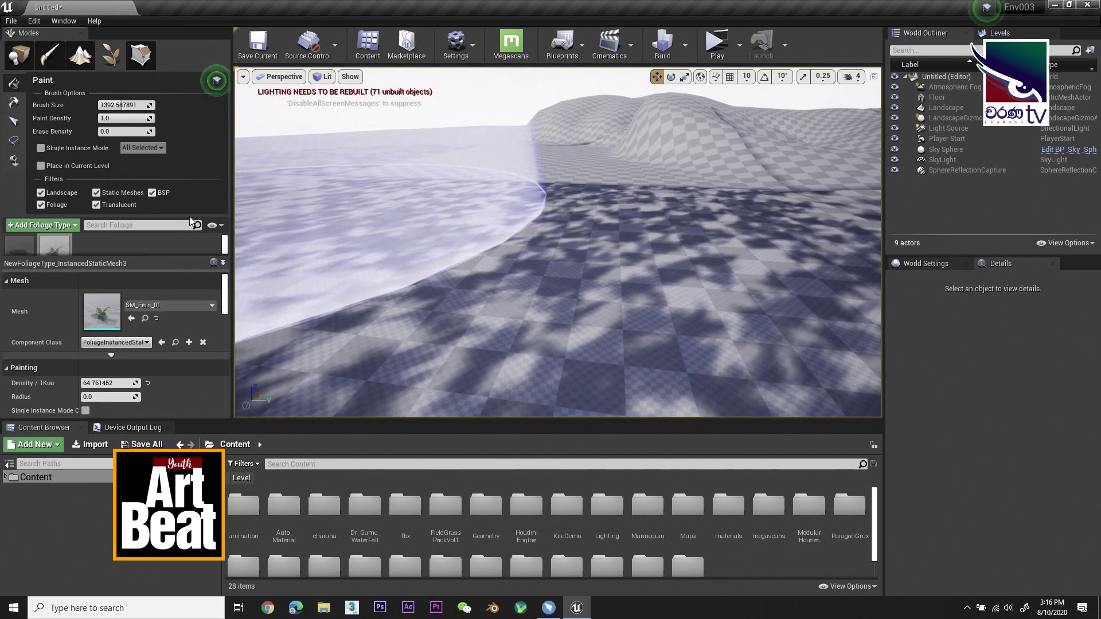
pyautogui.scroll(-2, 162, 386)
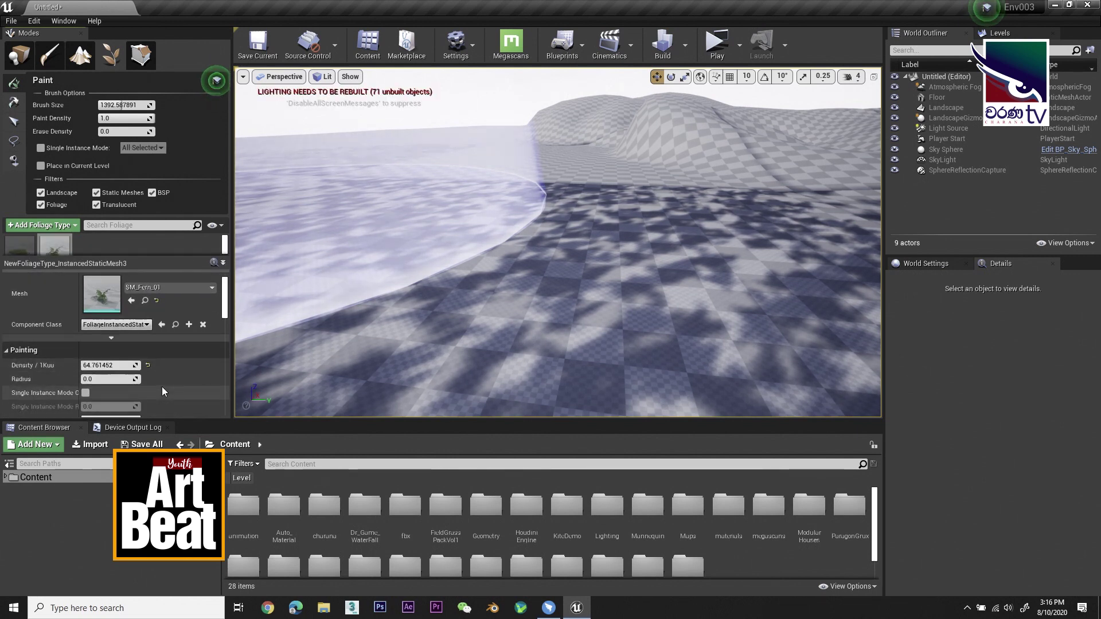
pyautogui.scroll(-10, 160, 384)
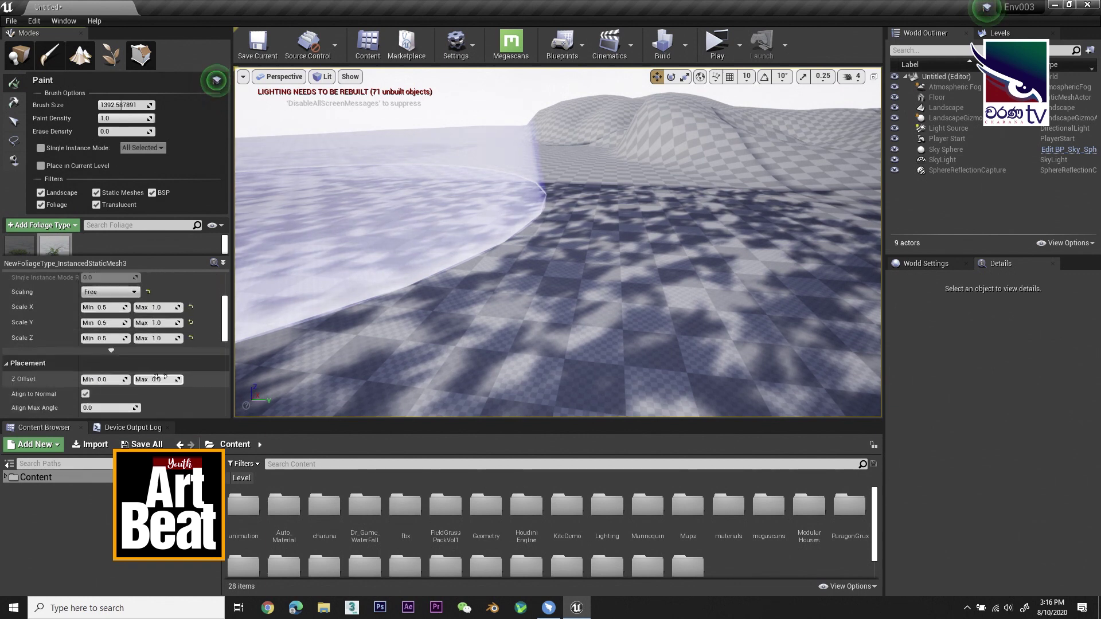
pyautogui.scroll(-3, 160, 376)
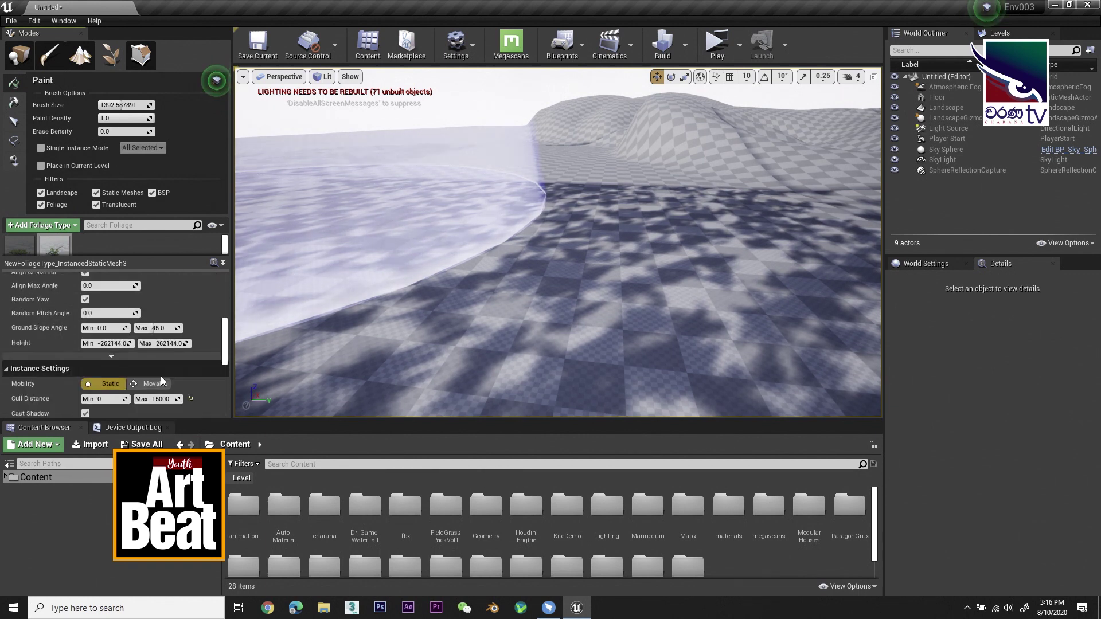
pyautogui.scroll(15, 161, 374)
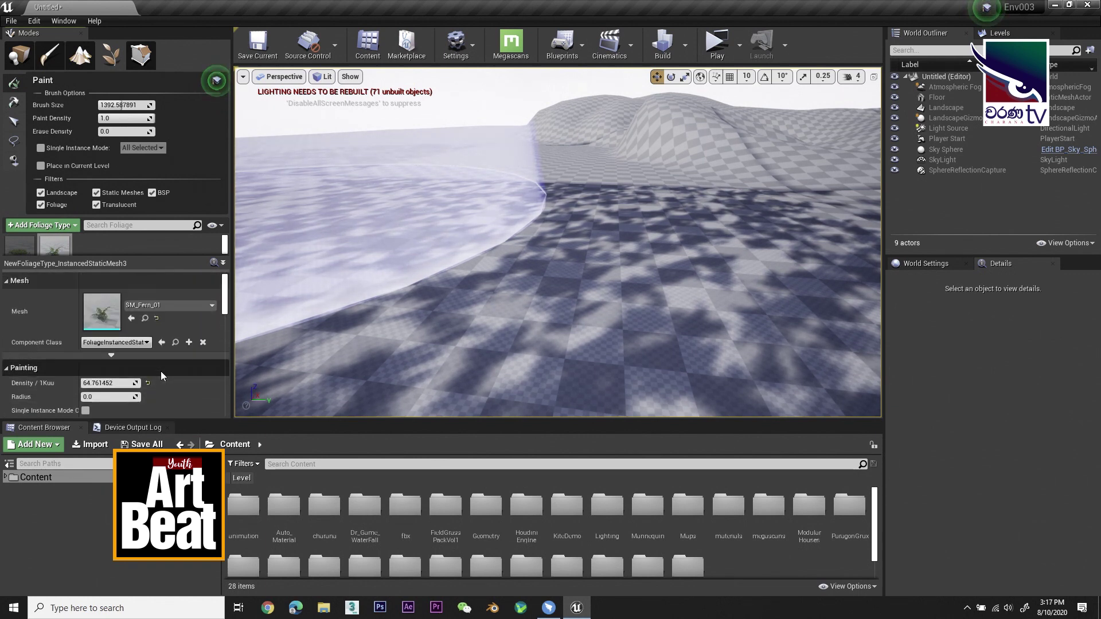
pyautogui.scroll(-2, 149, 381)
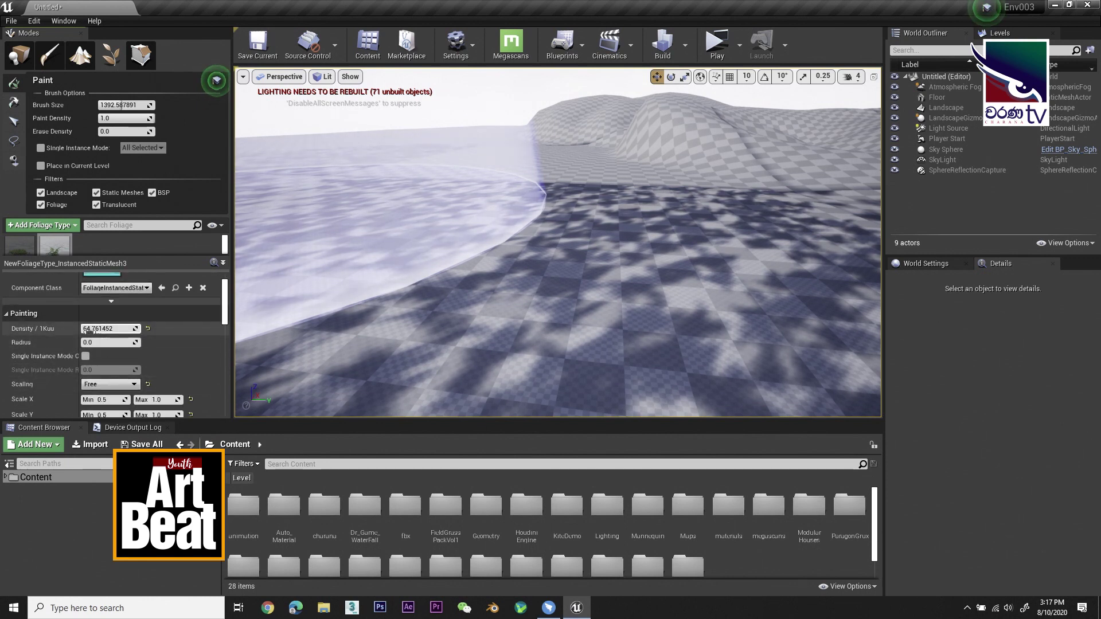
# Set fern density to 1500, paint a trial patch, then undo it
pyautogui.click(101, 329)
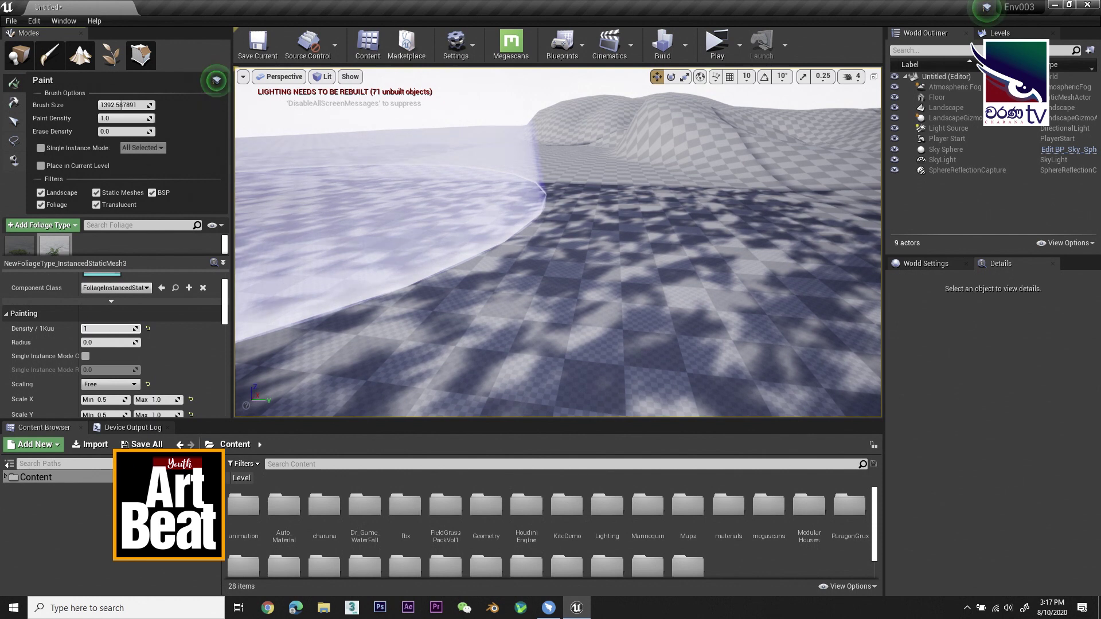
pyautogui.write('1500')
pyautogui.press('Return')
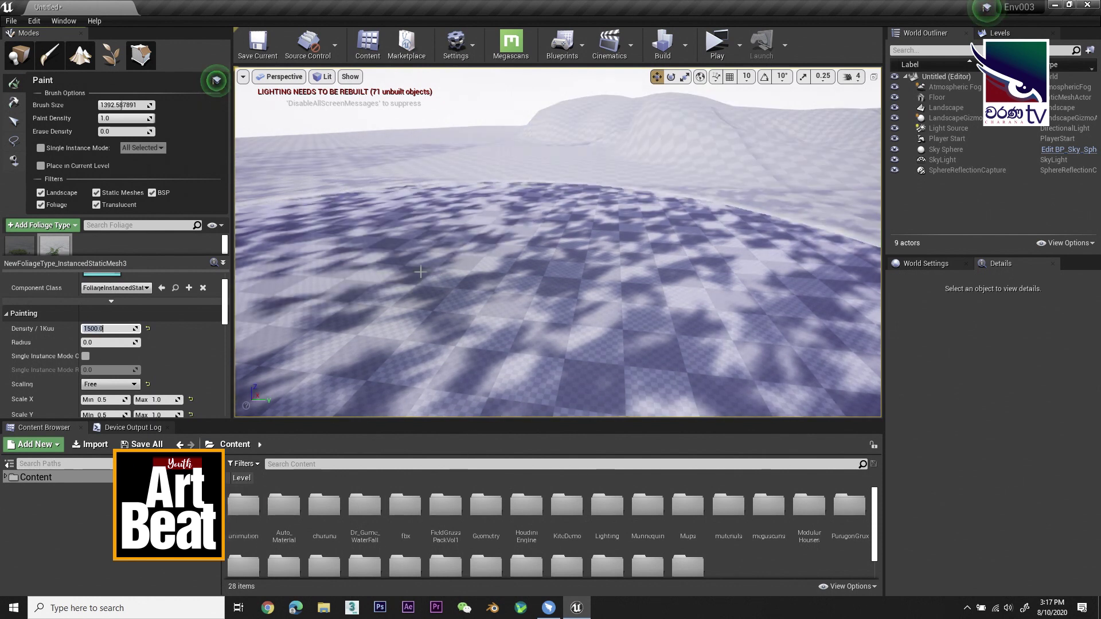
pyautogui.moveTo(521, 277)
pyautogui.mouseDown()
pyautogui.moveTo(394, 224)
pyautogui.moveTo(640, 224)
pyautogui.mouseUp()
pyautogui.moveTo(640, 225)
pyautogui.mouseDown(button='right')
pyautogui.moveTo(995, 221)
pyautogui.moveTo(831, 224)
pyautogui.moveTo(832, 172)
pyautogui.mouseUp(button='right')
pyautogui.press('s')
pyautogui.moveTo(729, 228); pyautogui.dragTo(738, 236, button='right')
pyautogui.press('w')
pyautogui.hotkey('ctrl', 'z')
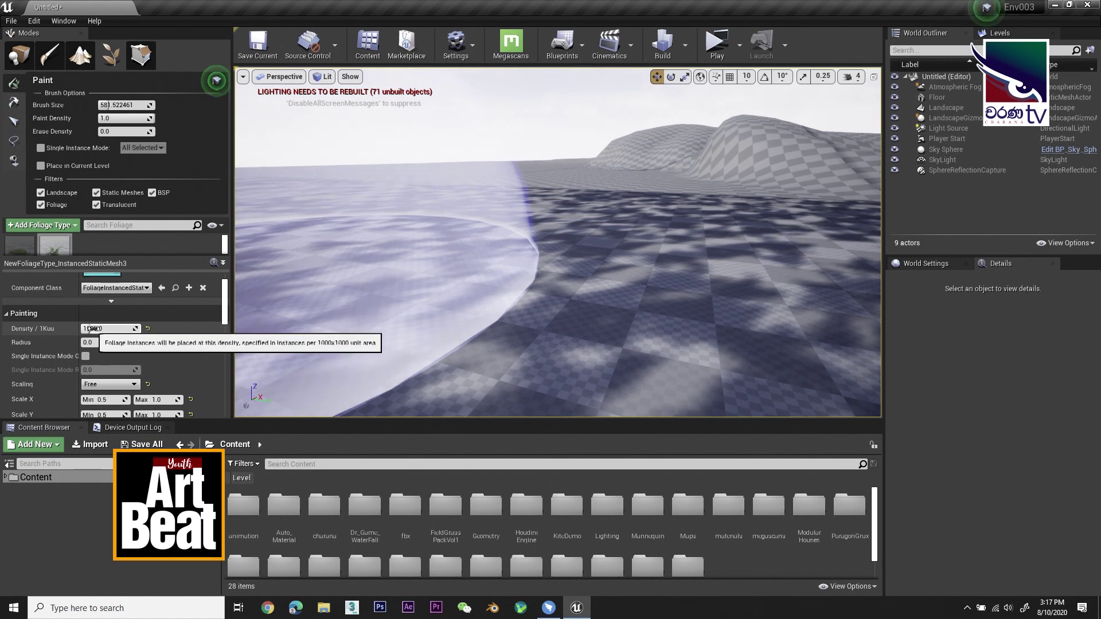
# Re-enter 1500, then test fern density 550 with a stroke and undo it
pyautogui.click(92, 329)
pyautogui.write('1500')
pyautogui.press('Return')
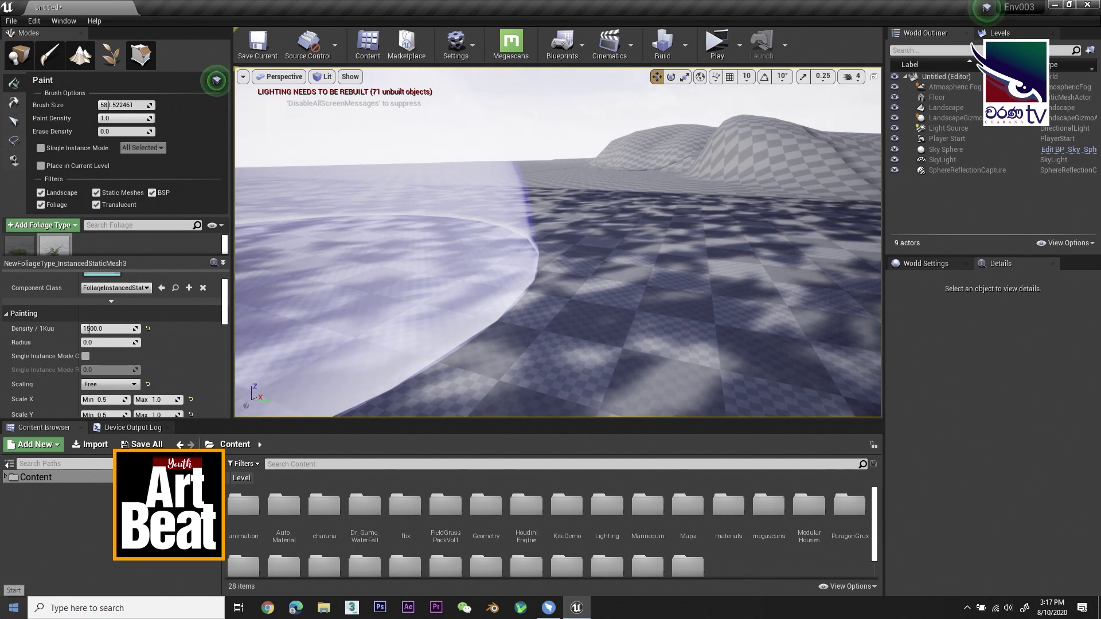
pyautogui.click(109, 329)
pyautogui.write('550')
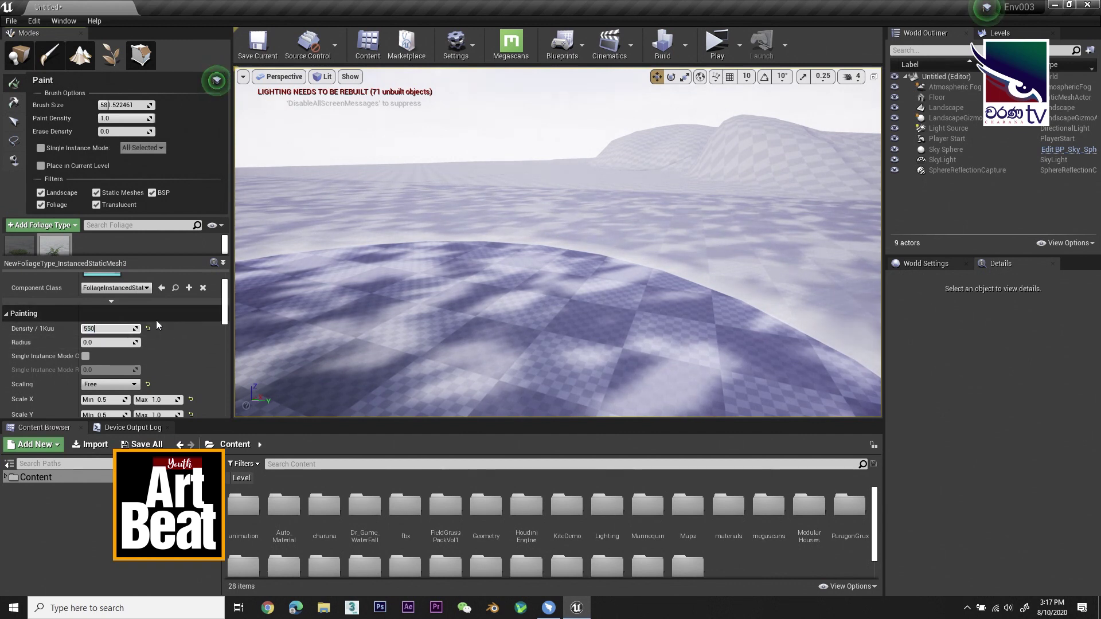
pyautogui.moveTo(515, 238)
pyautogui.mouseDown()
pyautogui.moveTo(551, 232)
pyautogui.moveTo(618, 253)
pyautogui.mouseUp()
pyautogui.hotkey('ctrl', 'z')
# Test fern densities of 65 and 150 with painted strokes, undoing each
pyautogui.click(109, 329)
pyautogui.write('65.')
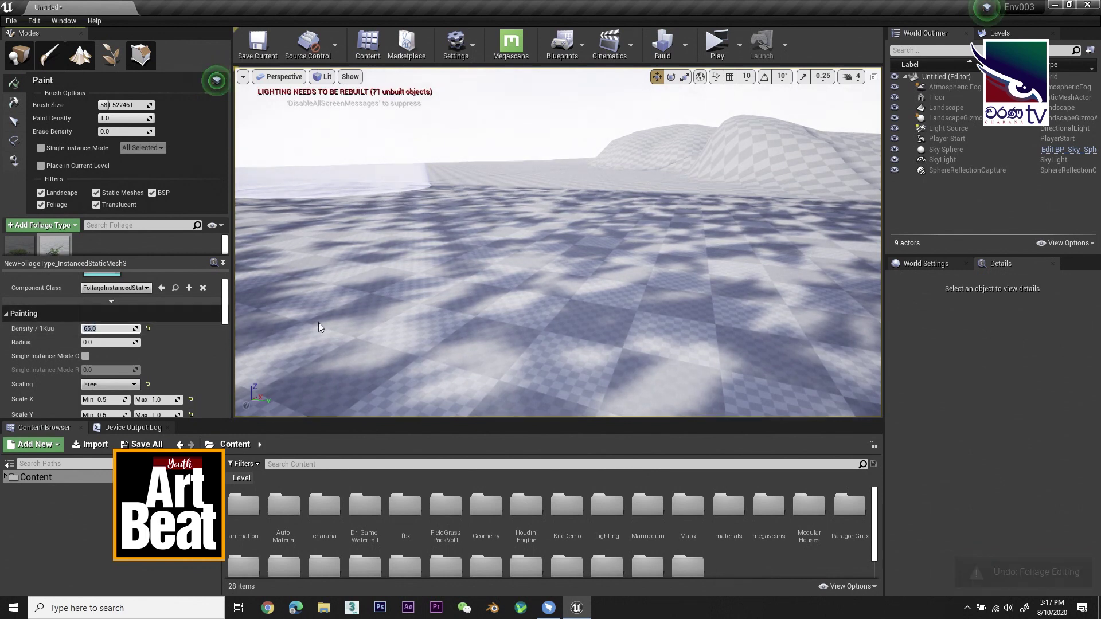
pyautogui.moveTo(406, 271); pyautogui.dragTo(670, 230)
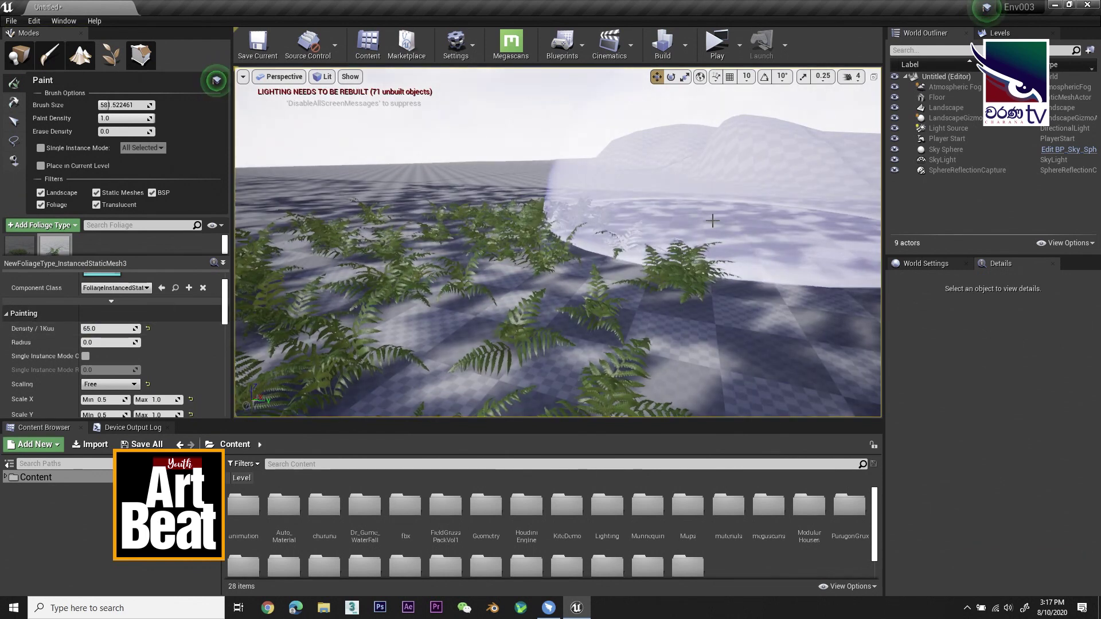
pyautogui.hotkey('ctrl', 'z')
pyautogui.click(109, 329)
pyautogui.write('150')
pyautogui.press('Return')
pyautogui.moveTo(431, 337)
pyautogui.mouseDown()
pyautogui.moveTo(504, 269)
pyautogui.moveTo(550, 247)
pyautogui.moveTo(614, 238)
pyautogui.moveTo(571, 230)
pyautogui.mouseUp()
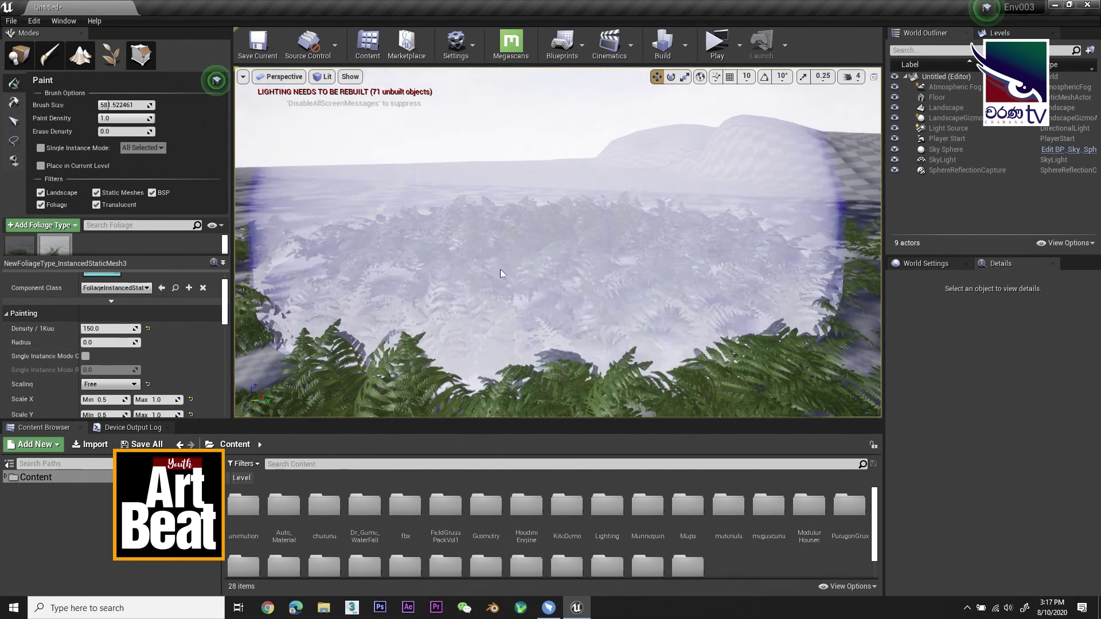
pyautogui.hotkey('ctrl', 'z')
# Set fern density to 300 and paint a dense fern patch
pyautogui.click(105, 327)
pyautogui.write('300')
pyautogui.press('Return')
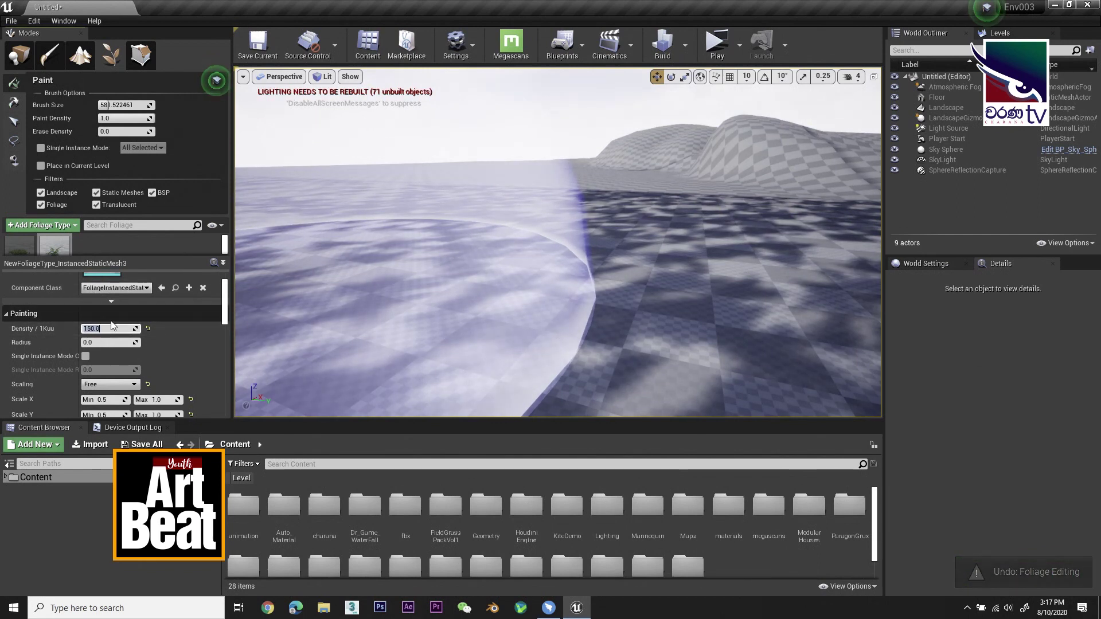
pyautogui.moveTo(424, 278)
pyautogui.mouseDown()
pyautogui.moveTo(534, 276)
pyautogui.moveTo(610, 228)
pyautogui.mouseUp()
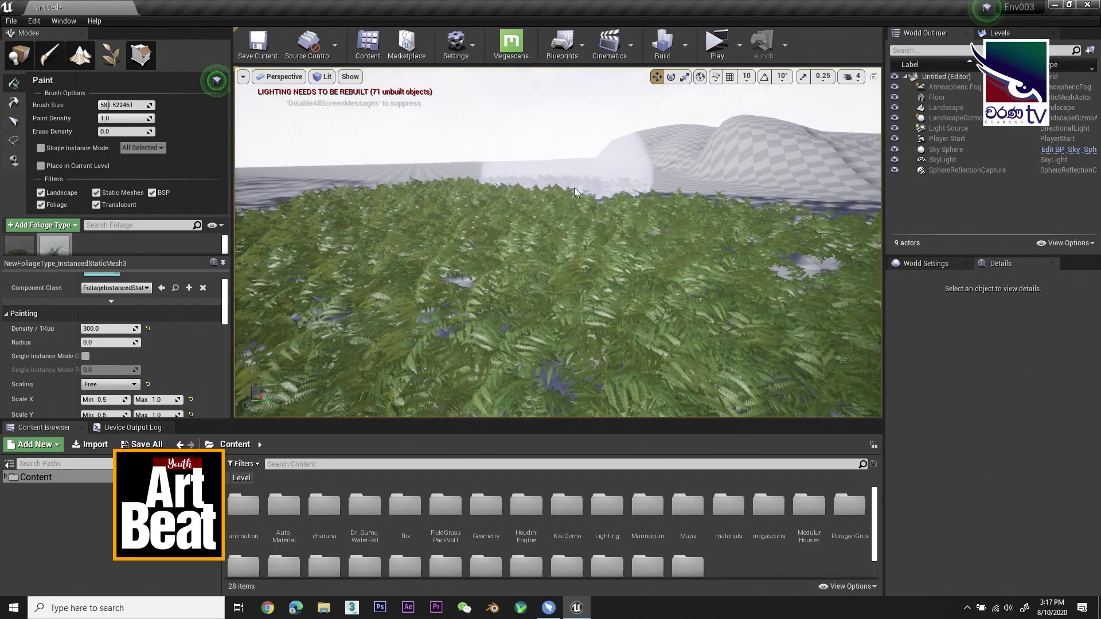
pyautogui.moveTo(650, 235); pyautogui.dragTo(650, 269, button='right')
pyautogui.scroll(-6, 651, 269)
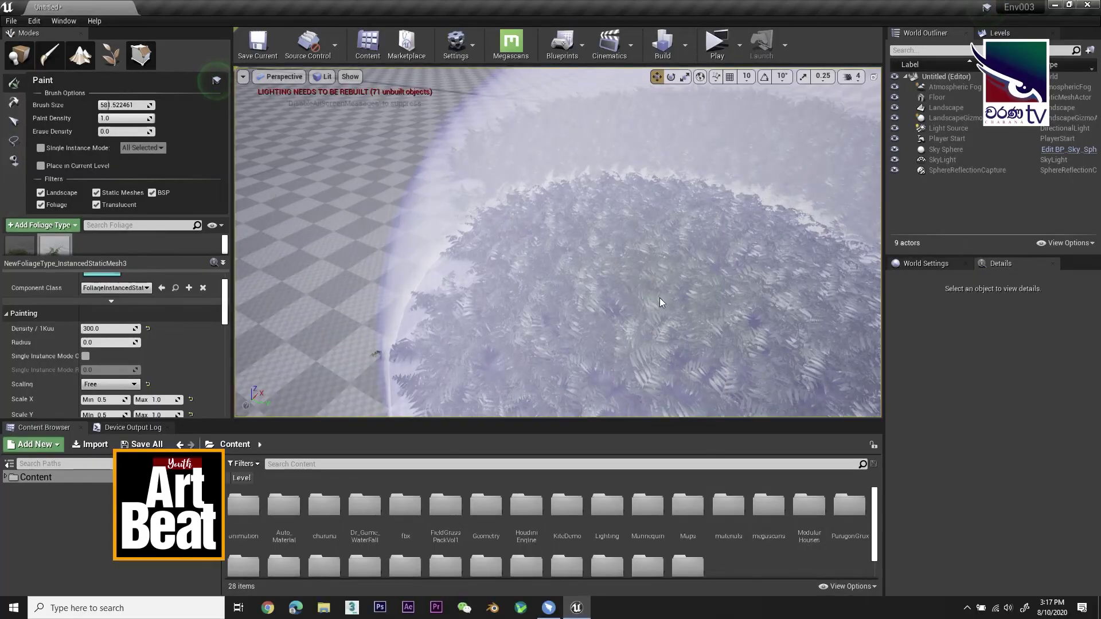
# Undo the 300-density fern patch and select the InstancedStaticMesh1 foliage type
pyautogui.hotkey('ctrl', 'z')
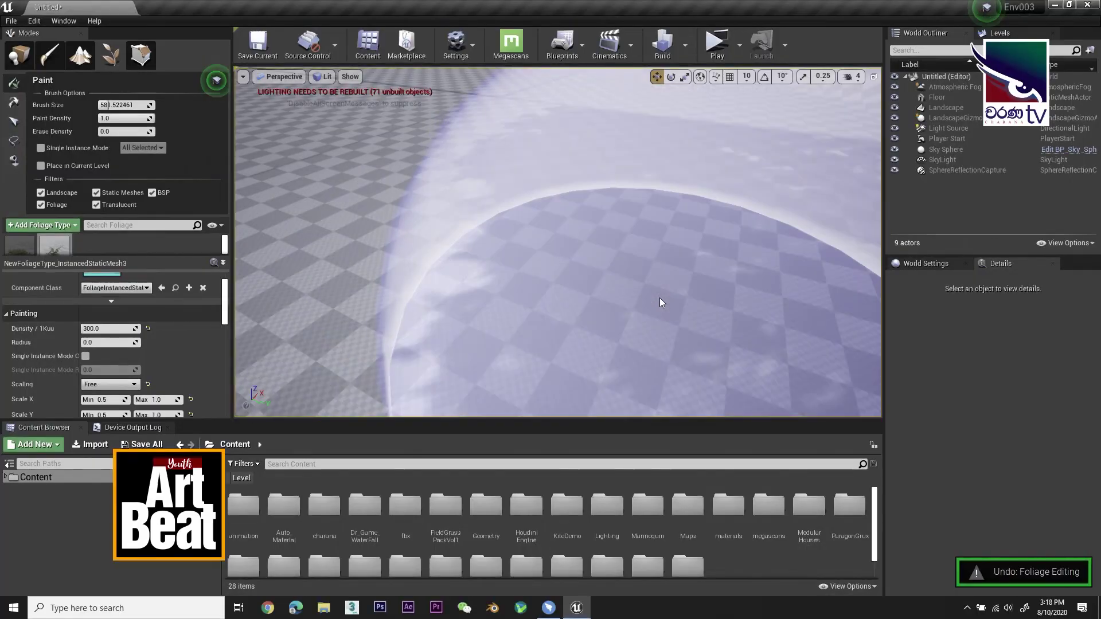
pyautogui.moveTo(582, 327)
pyautogui.mouseDown(button='right')
pyautogui.moveTo(596, 303)
pyautogui.moveTo(596, 321)
pyautogui.moveTo(599, 299)
pyautogui.moveTo(683, 301)
pyautogui.mouseUp(button='right')
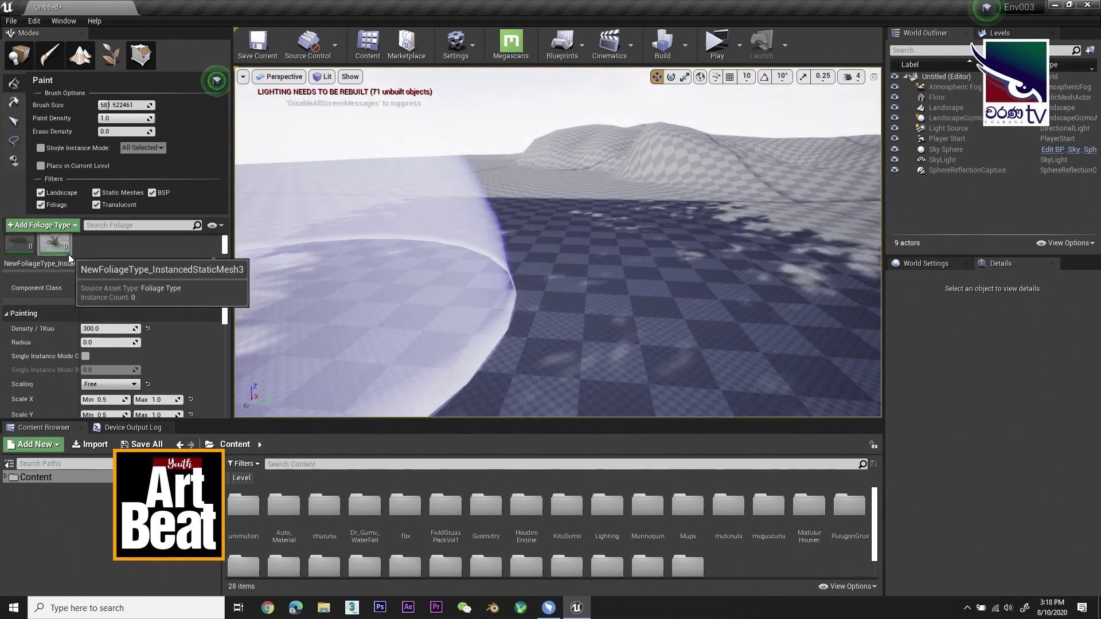
pyautogui.click(20, 245)
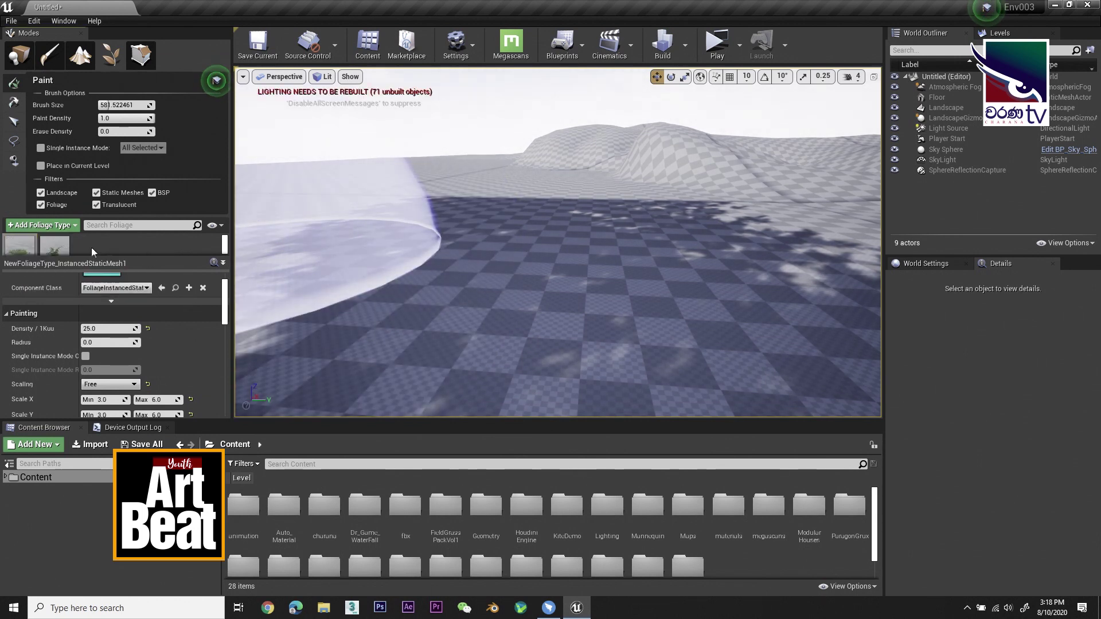
pyautogui.moveTo(192, 272); pyautogui.dragTo(186, 316)
pyautogui.click(59, 260)
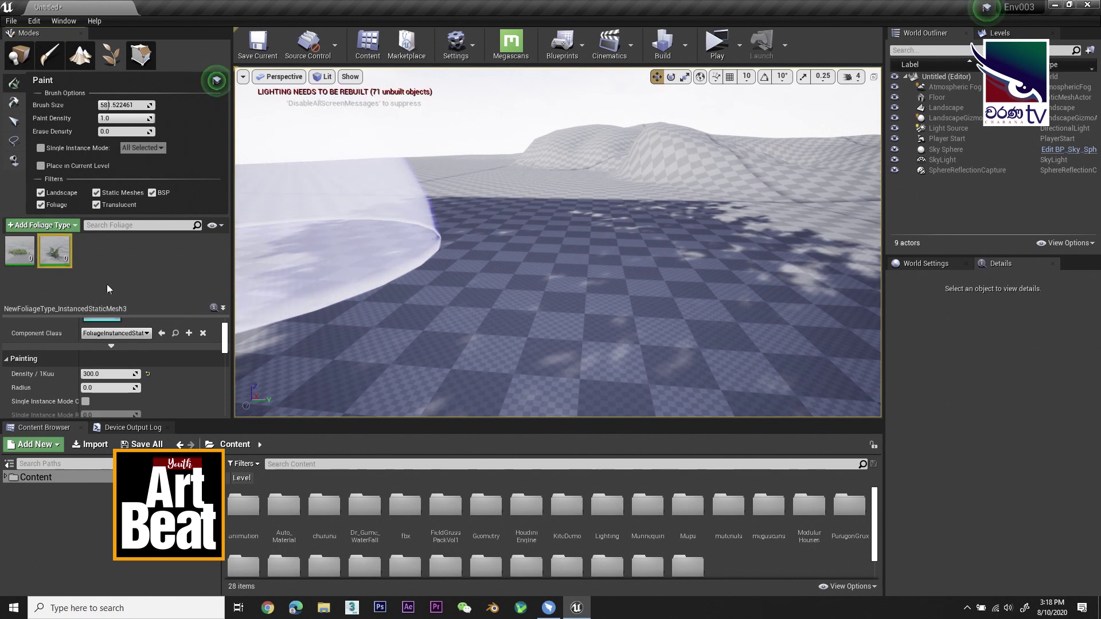
pyautogui.click(25, 258)
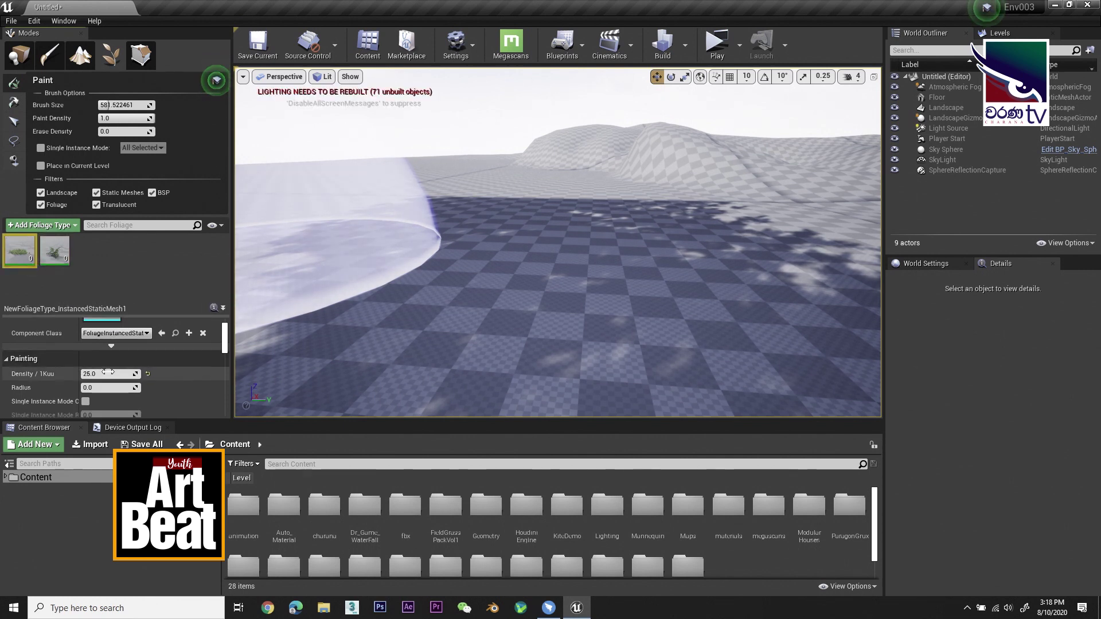
# Set the density of both InstancedStaticMesh1 and the fern to 250
pyautogui.click(102, 374)
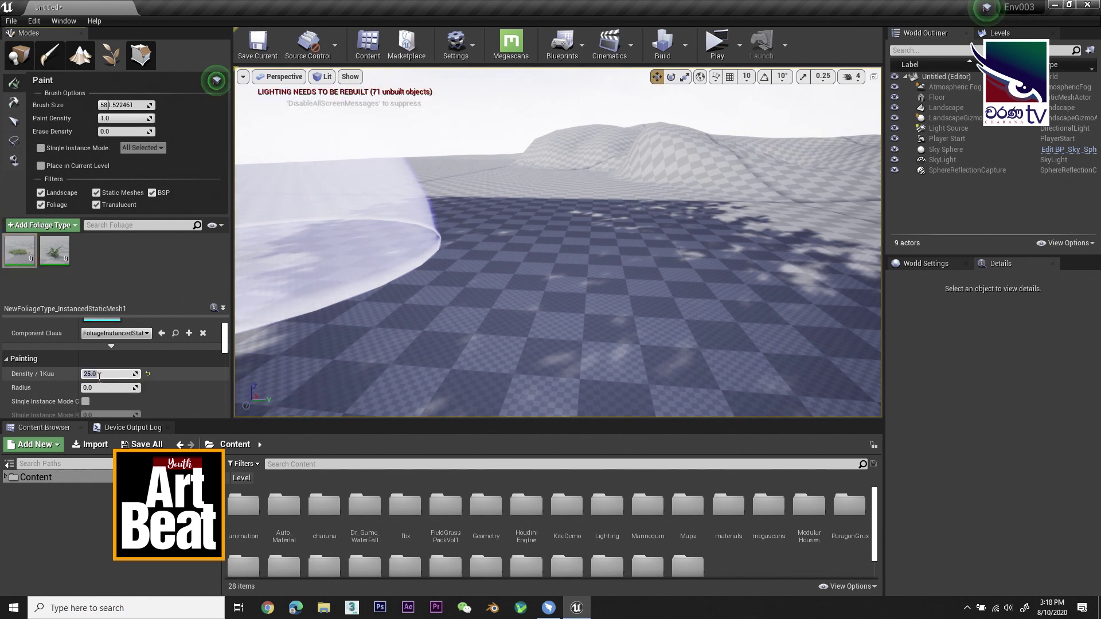
pyautogui.write('250')
pyautogui.press('Return')
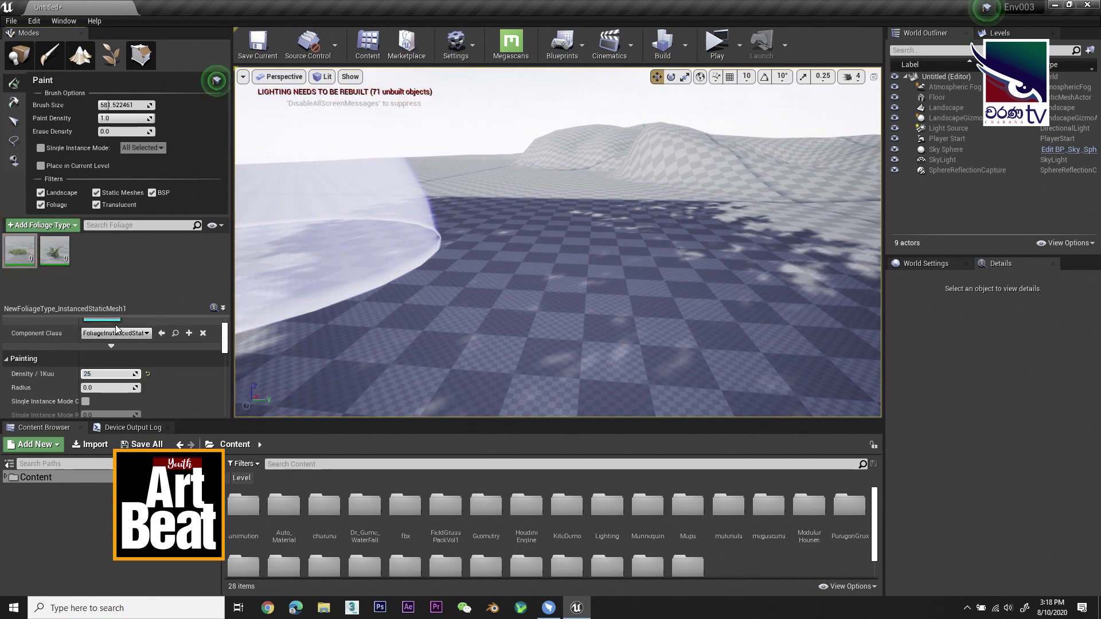
pyautogui.click(53, 261)
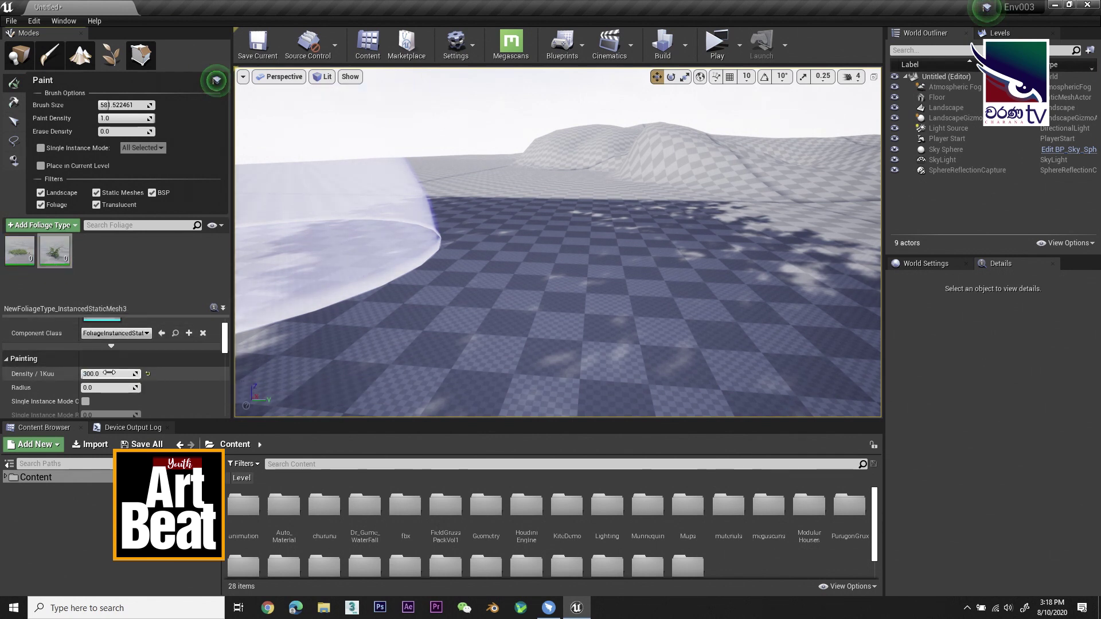
pyautogui.click(109, 374)
pyautogui.write('25')
# Paint a mixed grass-and-fern field across the landscape
pyautogui.moveTo(570, 293)
pyautogui.mouseDown(button='right')
pyautogui.moveTo(565, 338)
pyautogui.moveTo(525, 316)
pyautogui.mouseUp(button='right')
pyautogui.moveTo(570, 293)
pyautogui.mouseDown()
pyautogui.moveTo(393, 251)
pyautogui.moveTo(491, 197)
pyautogui.moveTo(639, 186)
pyautogui.moveTo(790, 207)
pyautogui.moveTo(379, 194)
pyautogui.mouseUp()
pyautogui.moveTo(379, 194)
pyautogui.mouseDown(button='right')
pyautogui.moveTo(459, 206)
pyautogui.moveTo(505, 240)
pyautogui.moveTo(421, 221)
pyautogui.moveTo(352, 221)
pyautogui.mouseUp(button='right')
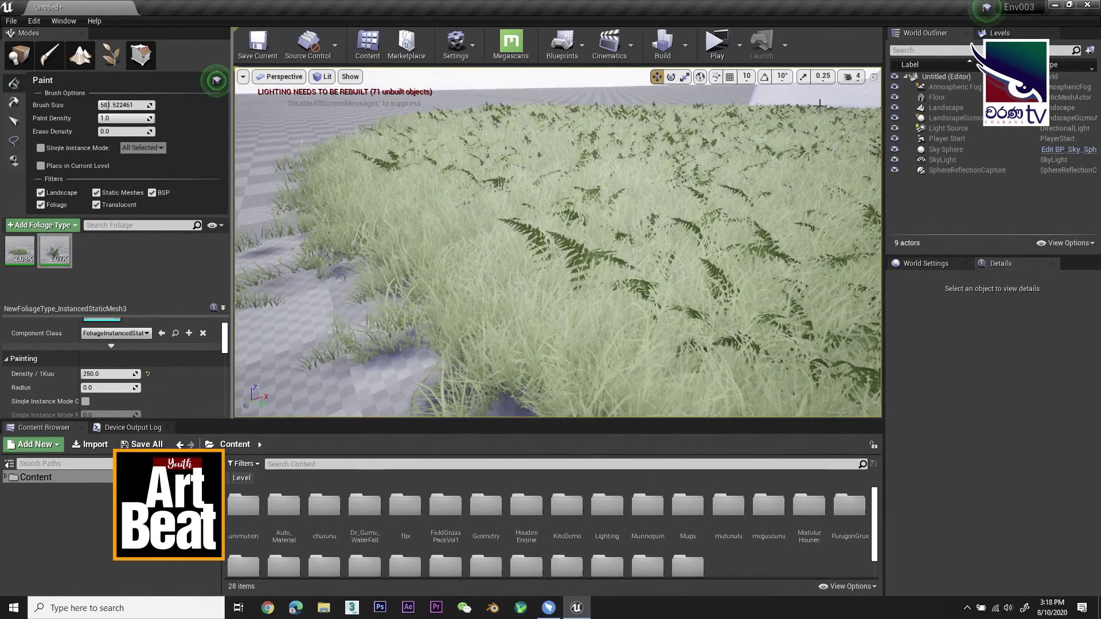
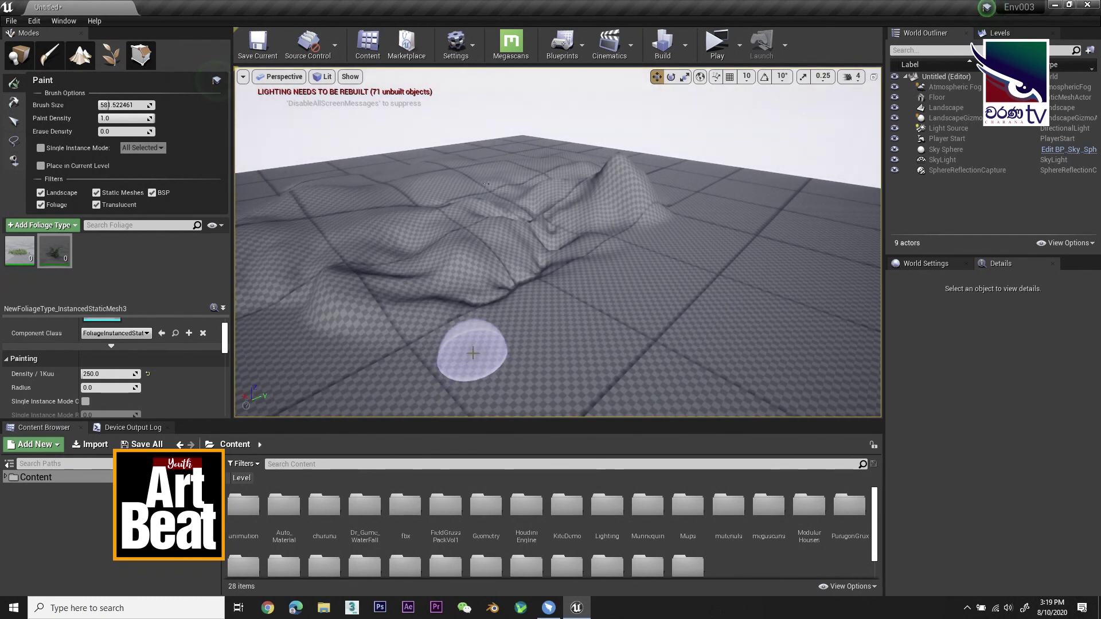
# Orbit the view across the sculpted hilly landscape and back toward the hills
pyautogui.moveTo(492, 354); pyautogui.dragTo(756, 246, button='right')
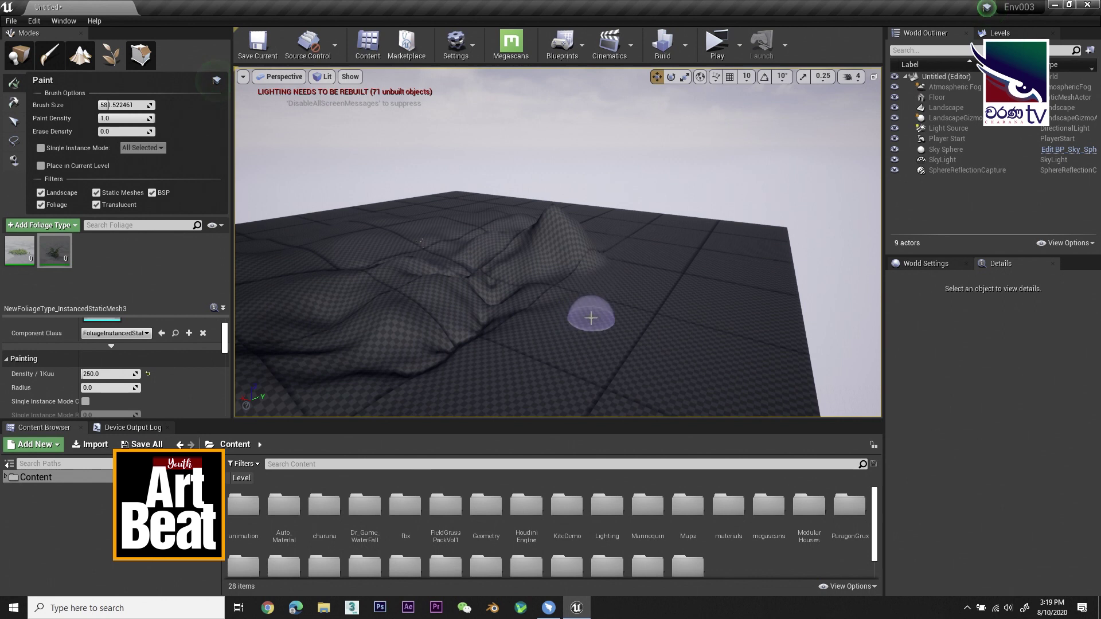
pyautogui.moveTo(656, 308); pyautogui.dragTo(564, 339, button='right')
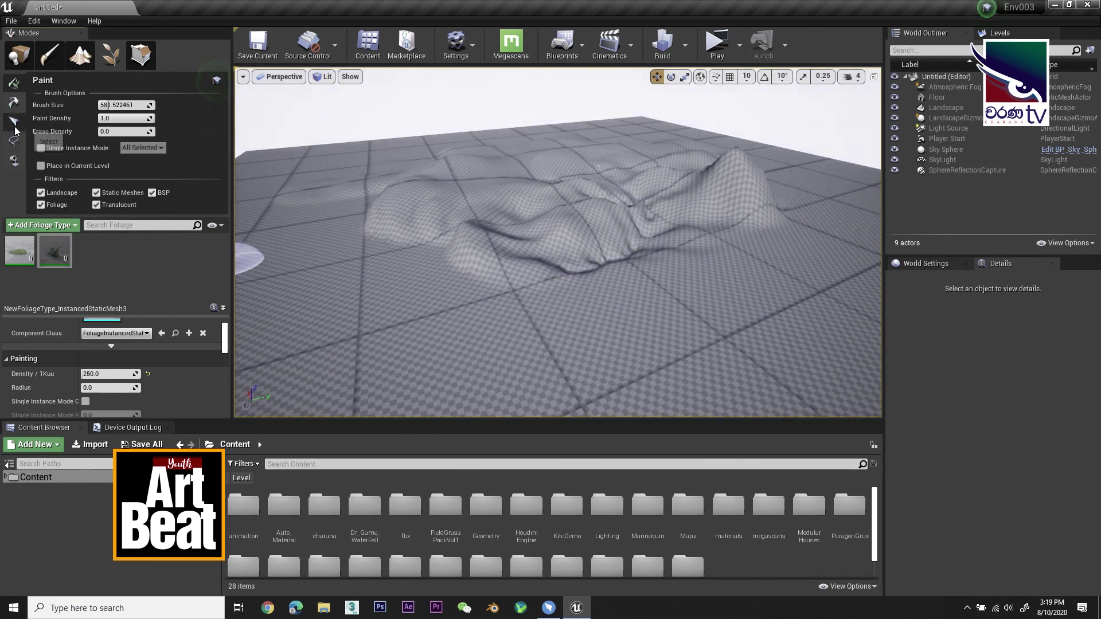
# Pick the Fill tool and select the first grass foliage type
pyautogui.click(14, 121)
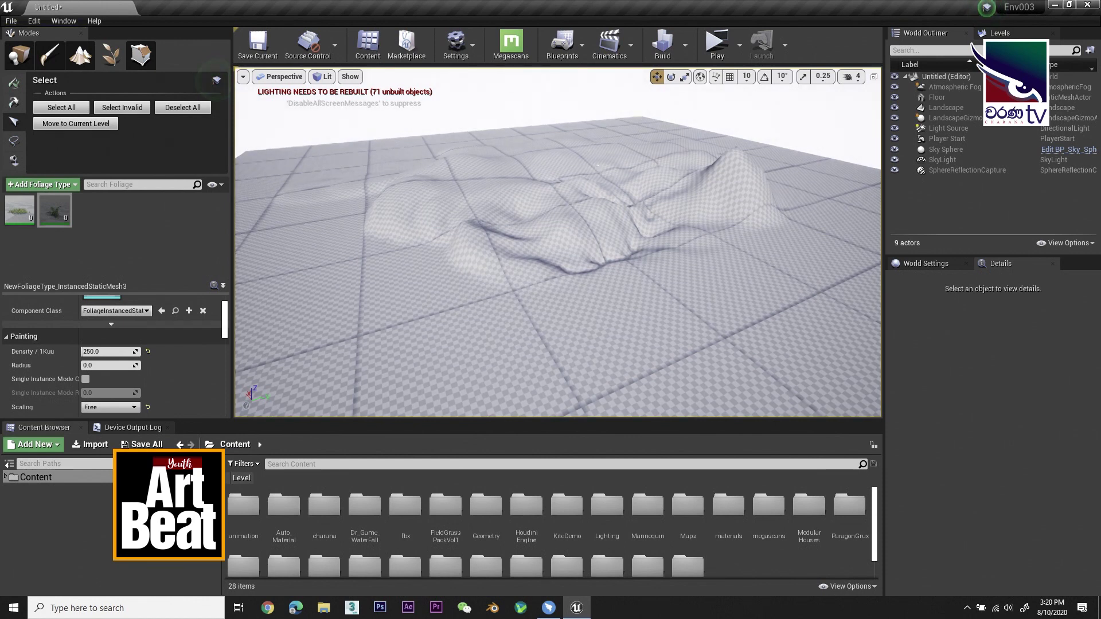
pyautogui.moveTo(250, 167); pyautogui.dragTo(239, 181, button='right')
pyautogui.click(14, 162)
pyautogui.moveTo(342, 236); pyautogui.dragTo(313, 212, button='right')
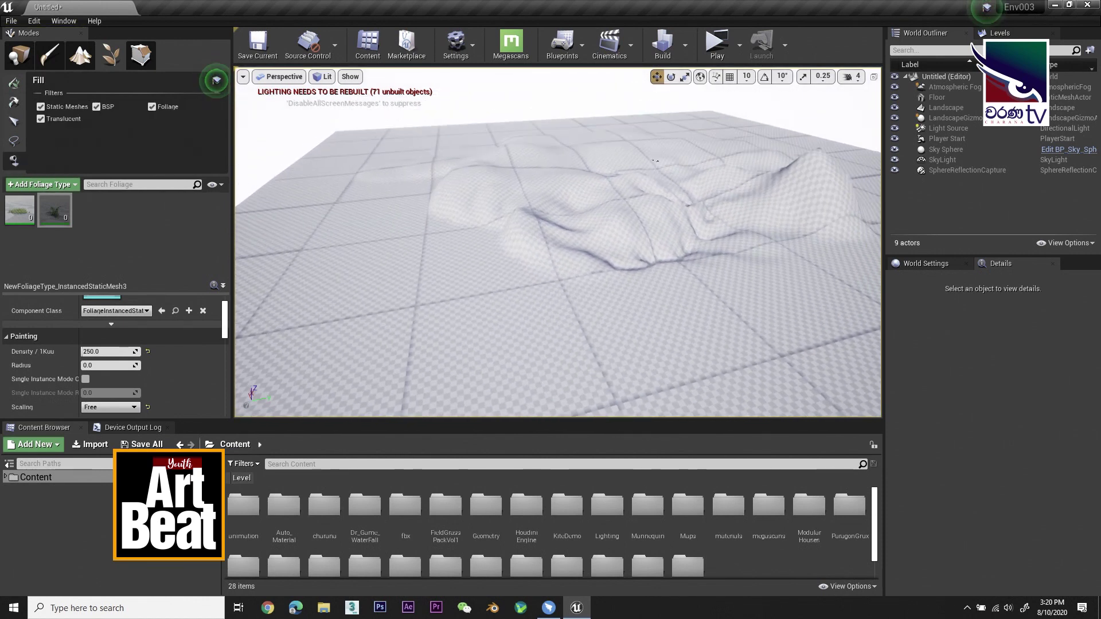
pyautogui.click(21, 222)
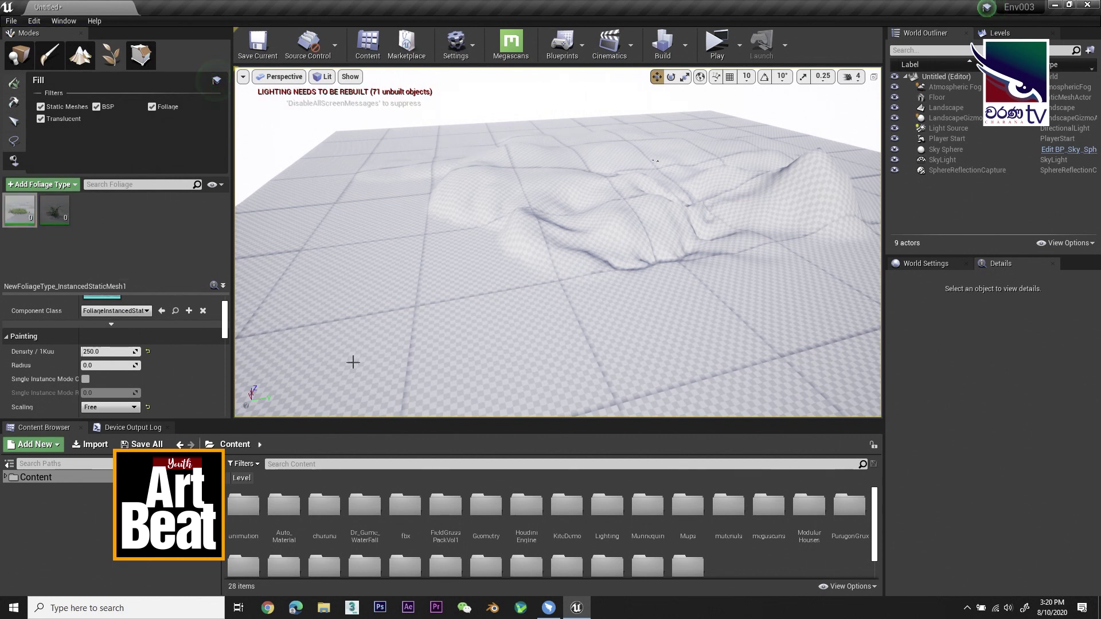
pyautogui.scroll(-3, 577, 305)
pyautogui.scroll(5, 415, 235)
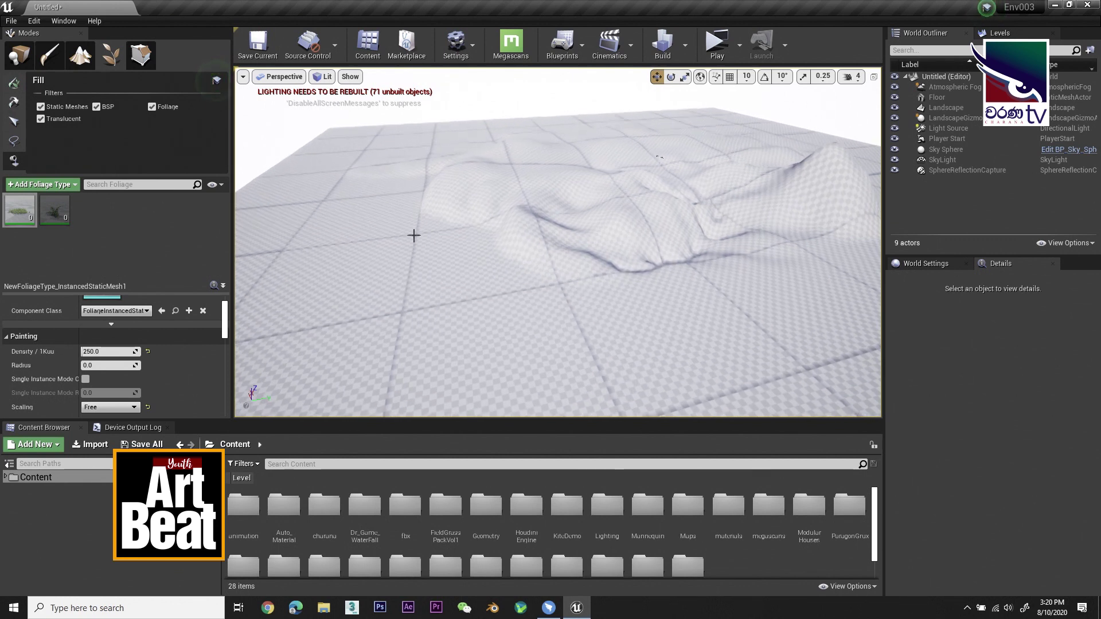
pyautogui.moveTo(350, 285); pyautogui.dragTo(439, 271, button='right')
# Try the Reapply, Select and Paint tools, then with Fill active set grass density to 300
pyautogui.click(14, 102)
pyautogui.click(14, 121)
pyautogui.click(14, 85)
pyautogui.moveTo(338, 217)
pyautogui.mouseDown(button='right')
pyautogui.moveTo(321, 240)
pyautogui.moveTo(332, 234)
pyautogui.mouseUp(button='right')
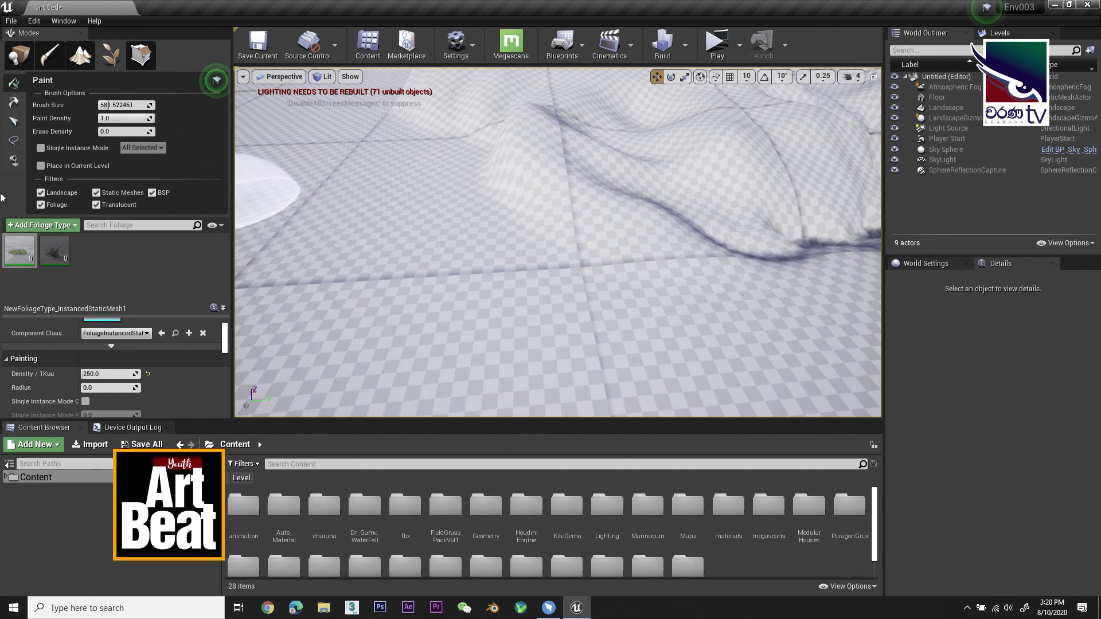
pyautogui.click(14, 160)
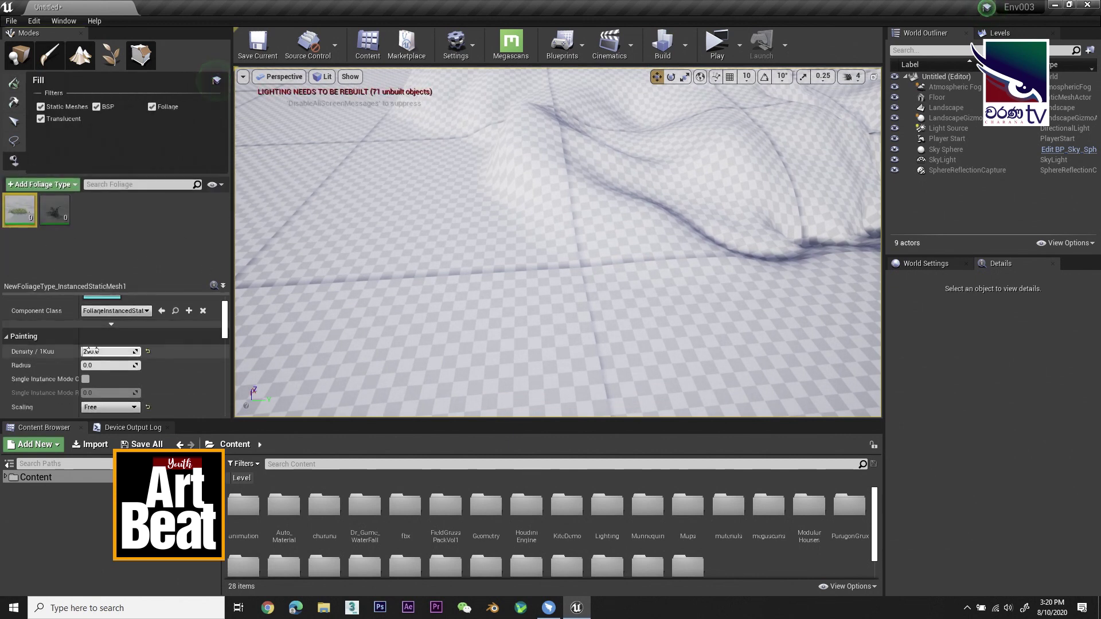
pyautogui.click(106, 351)
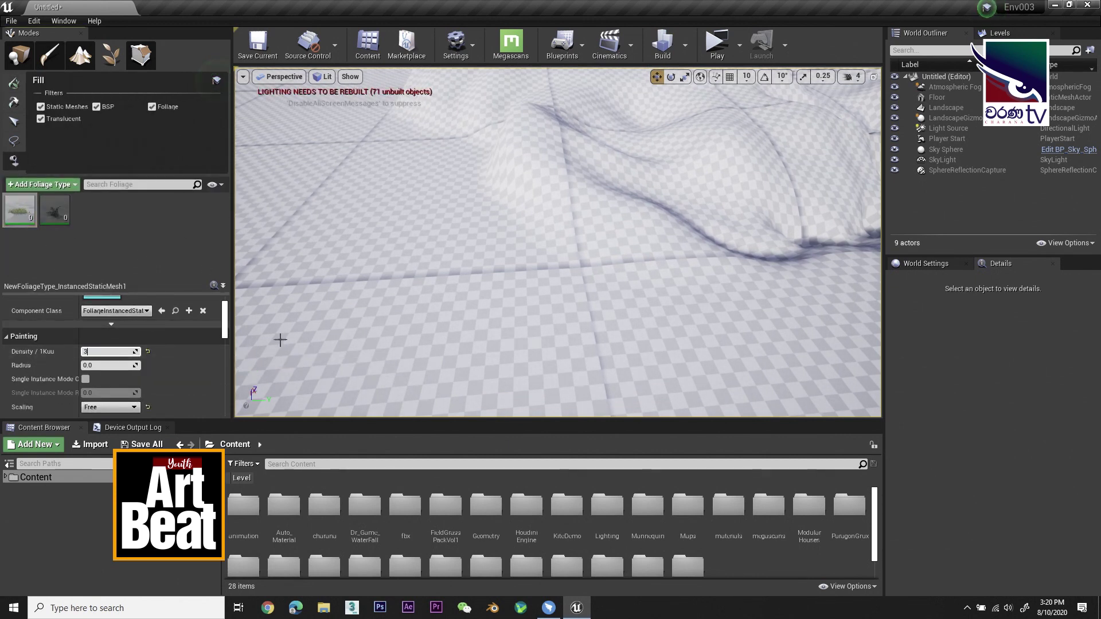
pyautogui.moveTo(404, 271); pyautogui.dragTo(425, 227, button='right')
pyautogui.moveTo(439, 287); pyautogui.dragTo(451, 287, button='right')
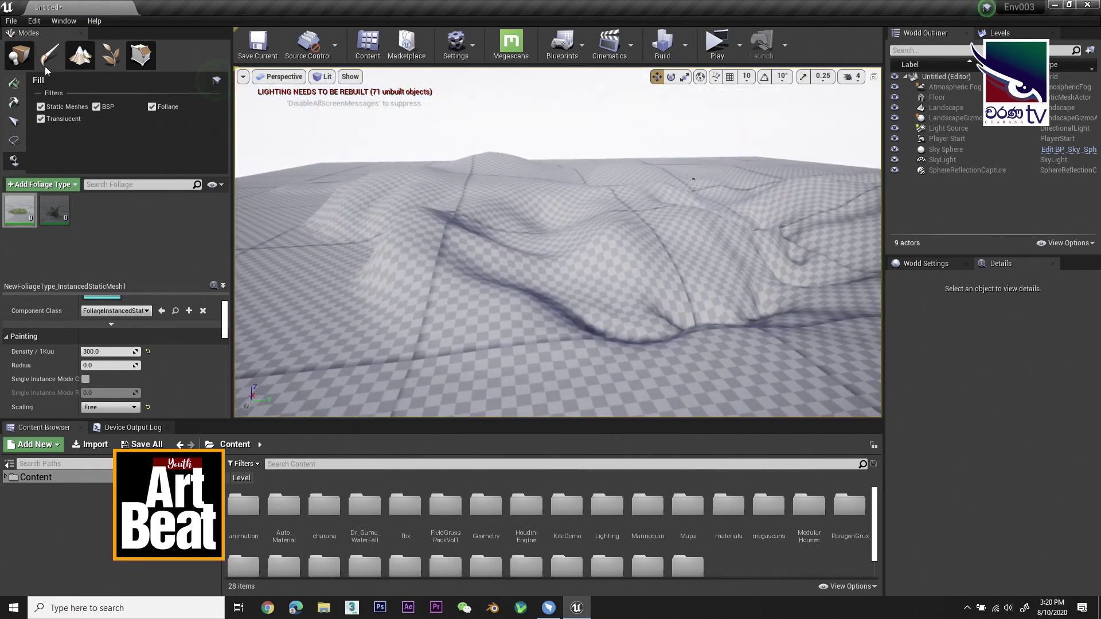
# Drag a Cube from Place mode's Basic list into the level
pyautogui.click(19, 55)
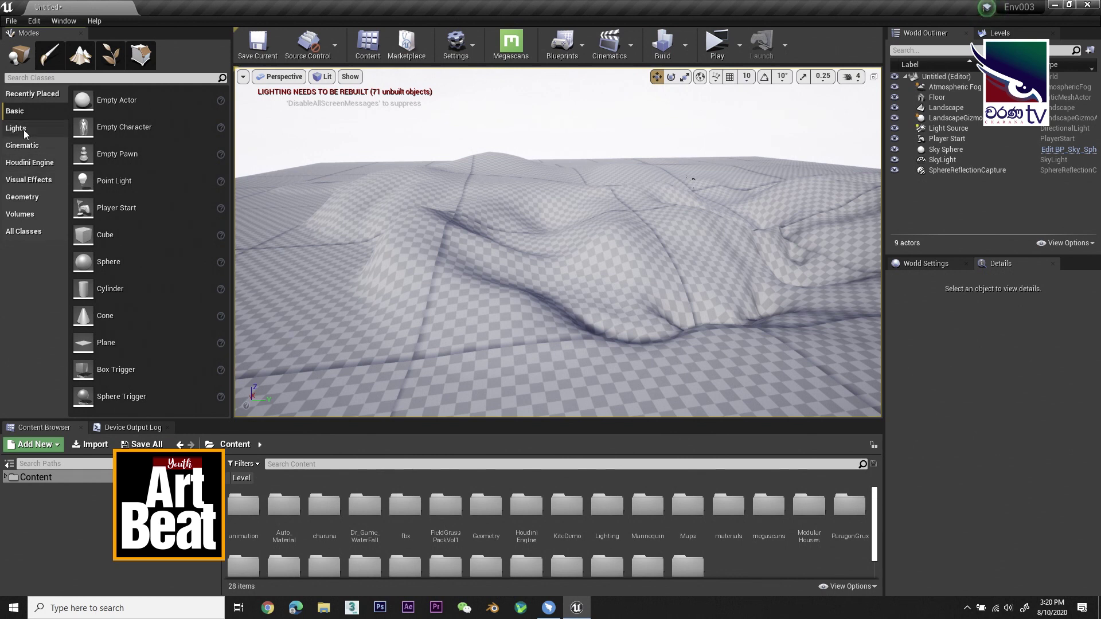
pyautogui.moveTo(105, 246); pyautogui.dragTo(562, 263)
pyautogui.moveTo(562, 263); pyautogui.dragTo(568, 238, button='right')
pyautogui.scroll(-4, 551, 252)
pyautogui.moveTo(123, 237); pyautogui.dragTo(508, 233)
pyautogui.press('e')
pyautogui.press('r')
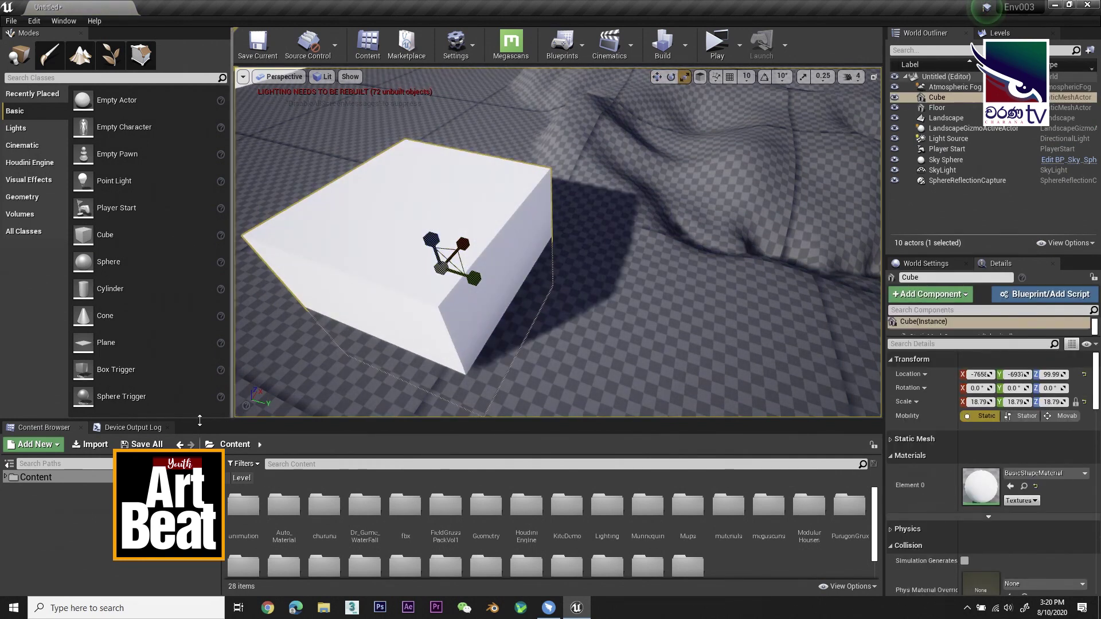
# Trial-fill the cube's top with grass in Foliage mode, then undo it
pyautogui.click(110, 54)
pyautogui.click(19, 209)
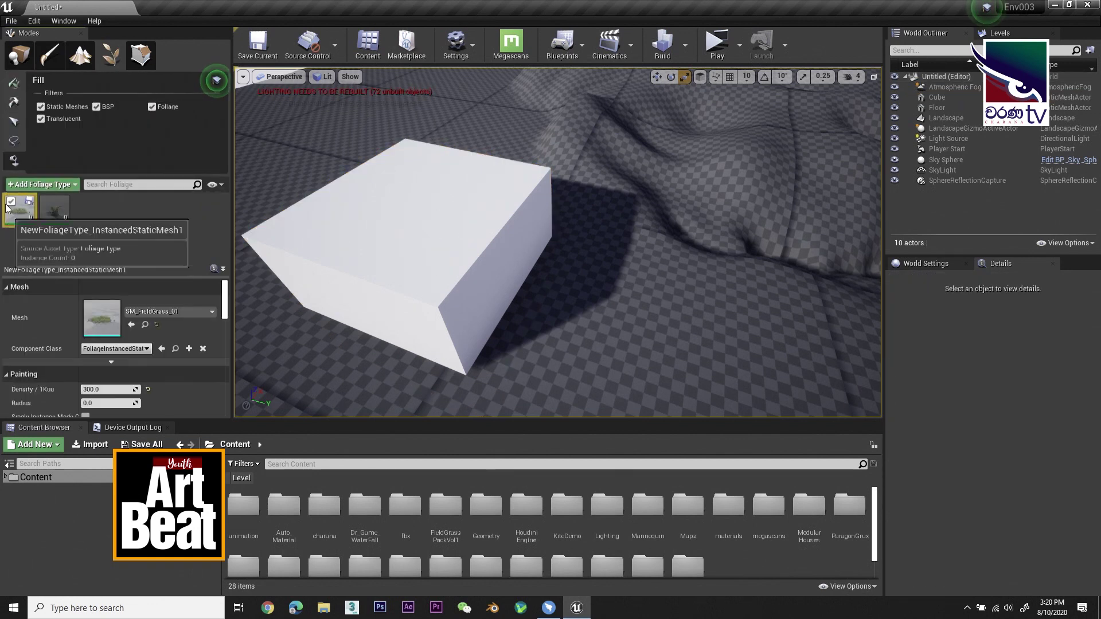
pyautogui.click(354, 243)
pyautogui.keyDown('alt'); pyautogui.moveTo(354, 243); pyautogui.dragTo(407, 265); pyautogui.keyUp('alt')
pyautogui.moveTo(407, 265); pyautogui.dragTo(565, 255, button='right')
pyautogui.hotkey('ctrl', 'z')
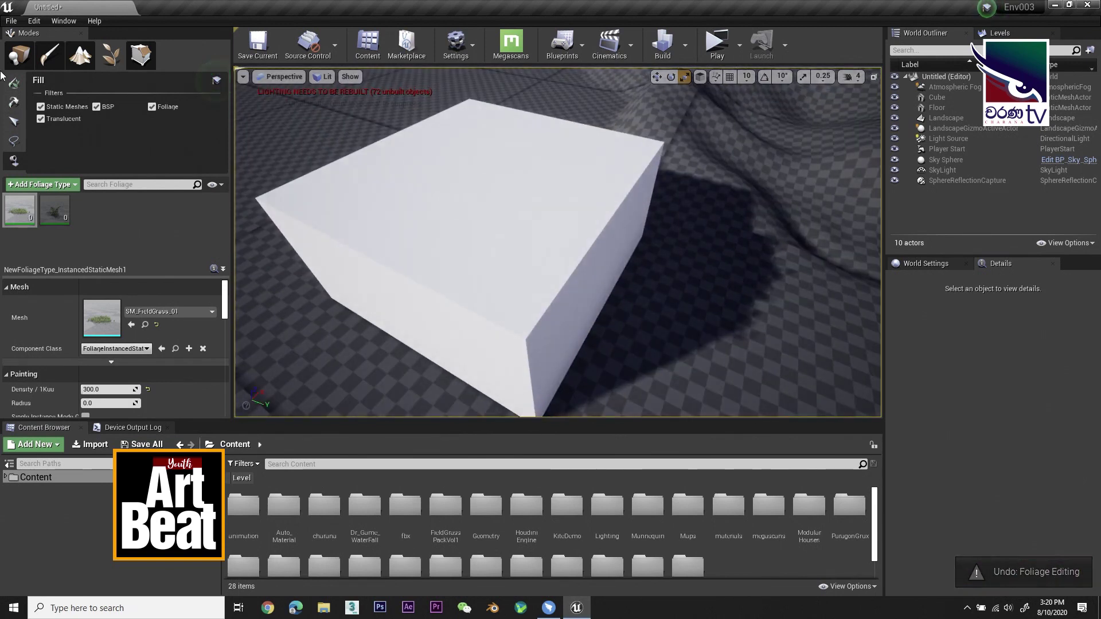
# Scale the cube into a wide, thin slab of about 50.82 × 96.83 × 2.263
pyautogui.click(18, 55)
pyautogui.click(482, 256)
pyautogui.press('f')
pyautogui.moveTo(549, 240); pyautogui.dragTo(597, 333)
pyautogui.moveTo(552, 268); pyautogui.dragTo(639, 319)
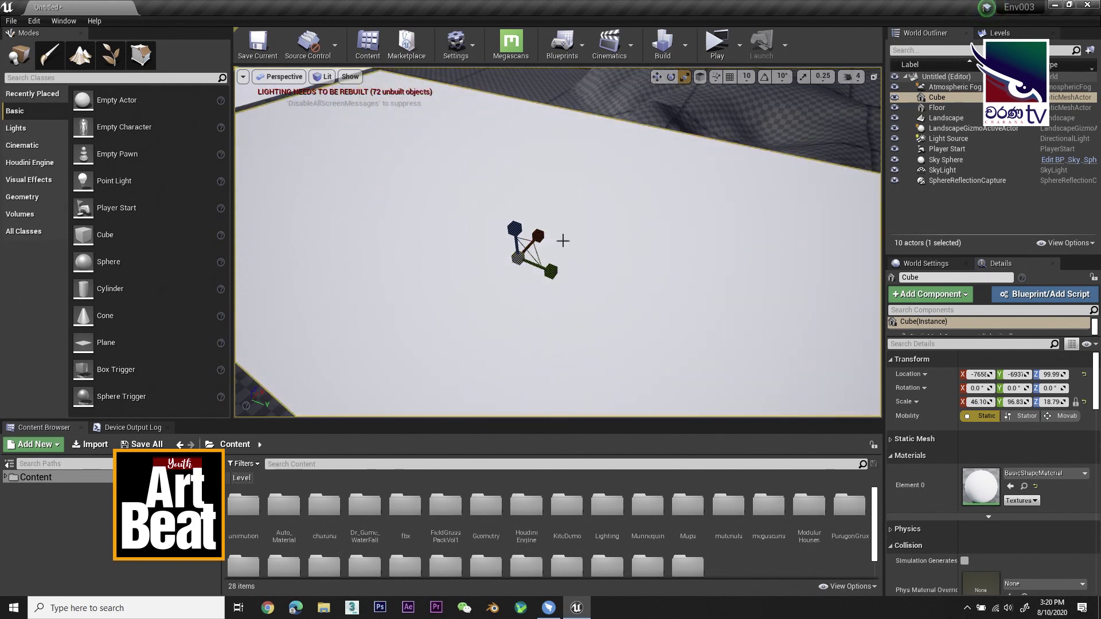
pyautogui.moveTo(538, 234); pyautogui.dragTo(265, 185)
# Lower the platform to Z 49.47 and look around its edges
pyautogui.press('w')
pyautogui.press('f')
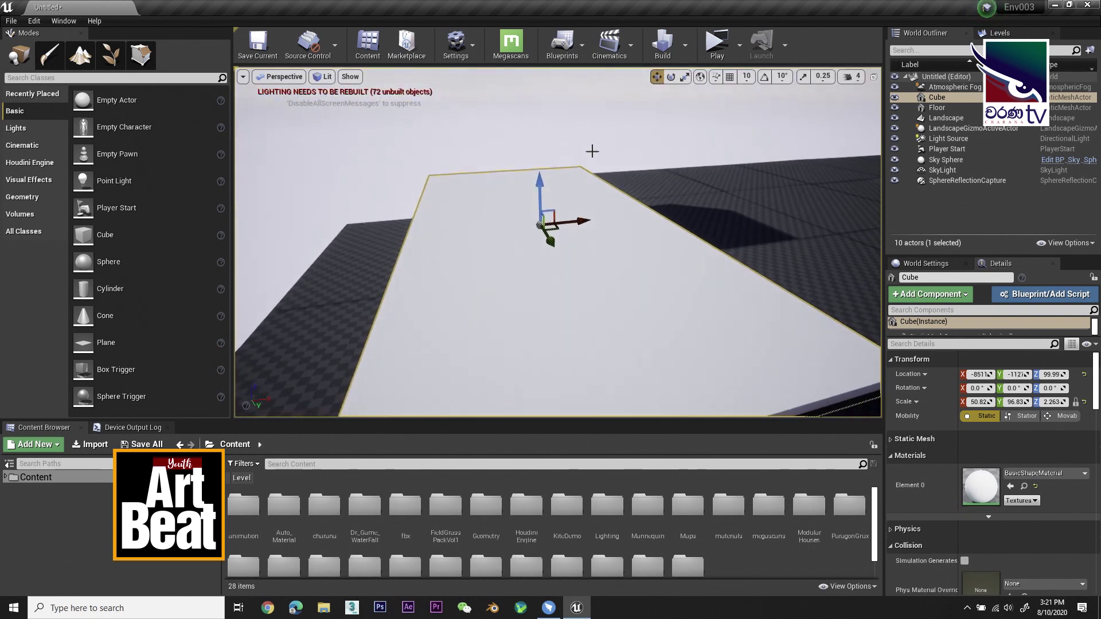
pyautogui.moveTo(539, 179); pyautogui.dragTo(540, 182)
pyautogui.moveTo(539, 183); pyautogui.dragTo(570, 229, button='right')
pyautogui.moveTo(502, 222); pyautogui.dragTo(431, 222, button='right')
pyautogui.moveTo(356, 333); pyautogui.dragTo(573, 322, button='right')
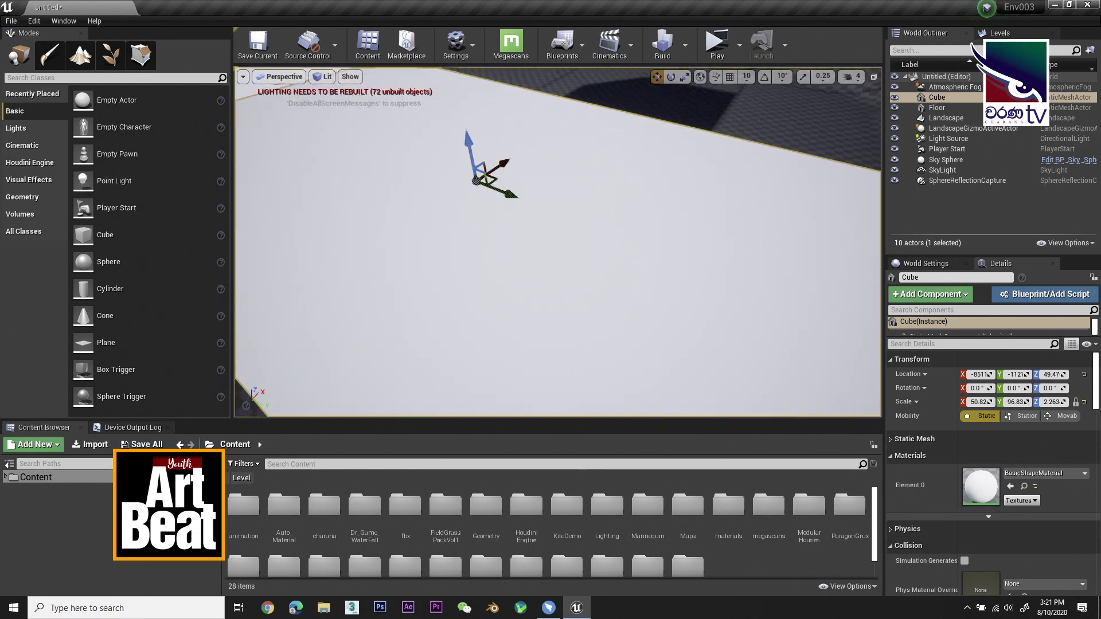
pyautogui.moveTo(644, 320); pyautogui.dragTo(404, 194, button='right')
pyautogui.click(111, 54)
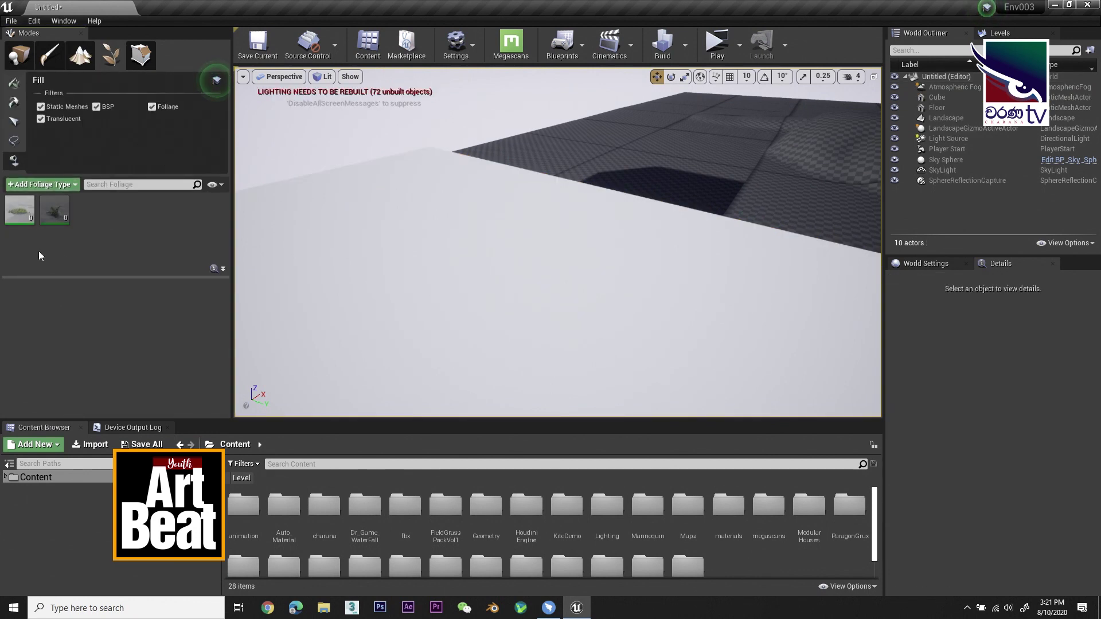
# Fill the platform with grass, fly through it, then undo the fill
pyautogui.moveTo(365, 236); pyautogui.dragTo(427, 239, button='right')
pyautogui.scroll(-2, 366, 253)
pyautogui.click(411, 233)
pyautogui.moveTo(373, 265)
pyautogui.mouseDown(button='right')
pyautogui.moveTo(381, 272)
pyautogui.moveTo(380, 260)
pyautogui.mouseUp(button='right')
pyautogui.scroll(6, 368, 256)
pyautogui.scroll(2, 381, 260)
pyautogui.moveTo(288, 113); pyautogui.dragTo(276, 113, button='right')
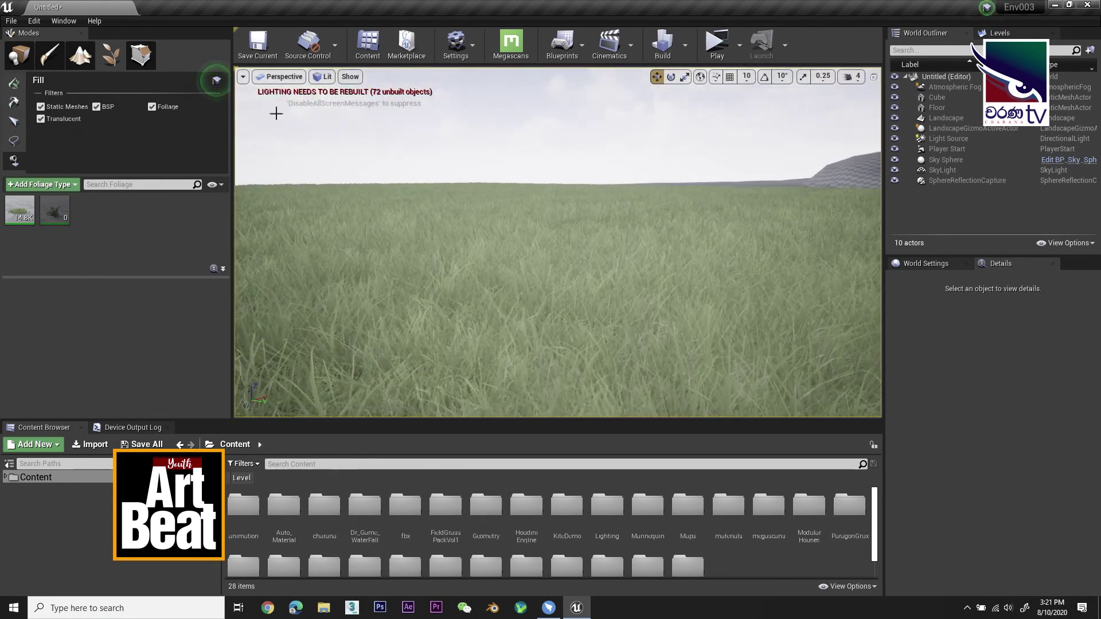
pyautogui.hotkey('ctrl', 'z')
# Brush-paint grass strokes across the platform, then undo the painted patch
pyautogui.click(14, 83)
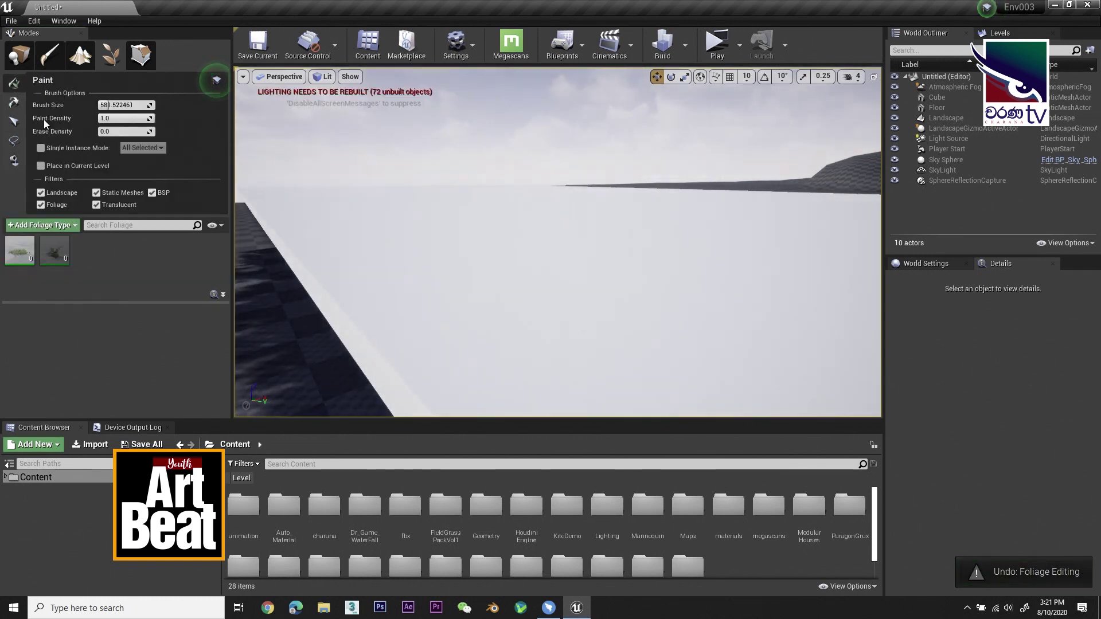
pyautogui.moveTo(519, 219); pyautogui.dragTo(713, 226)
pyautogui.moveTo(647, 295); pyautogui.dragTo(646, 295, button='right')
pyautogui.moveTo(647, 294); pyautogui.dragTo(465, 274)
pyautogui.hotkey('ctrl', 'z')
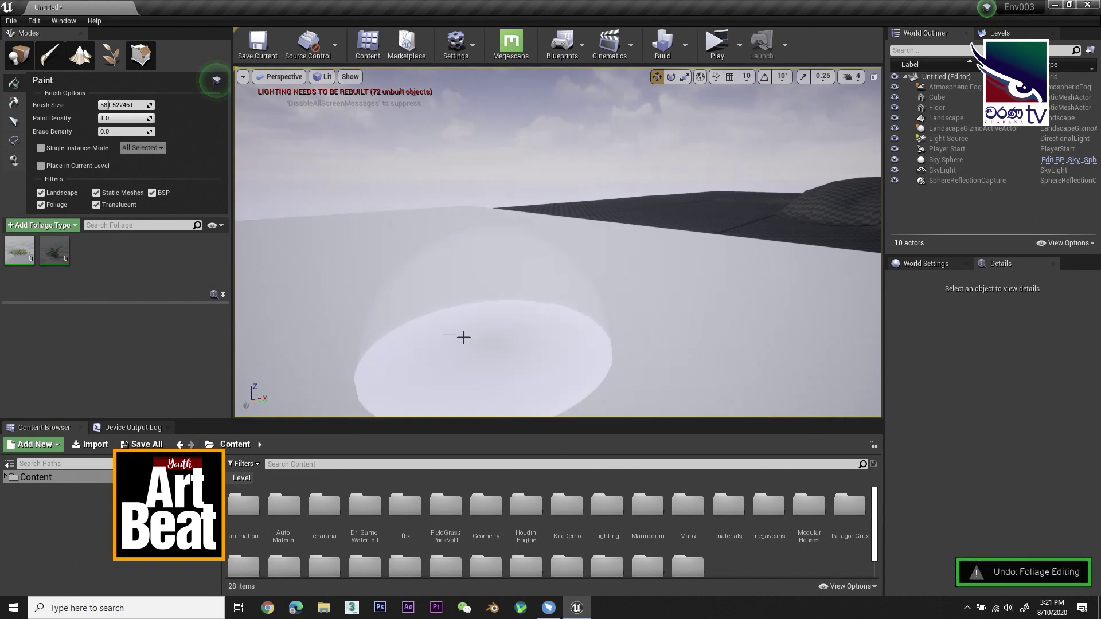
# Fill the platform with grass again, about 14.8K instances, and view it up close
pyautogui.click(15, 161)
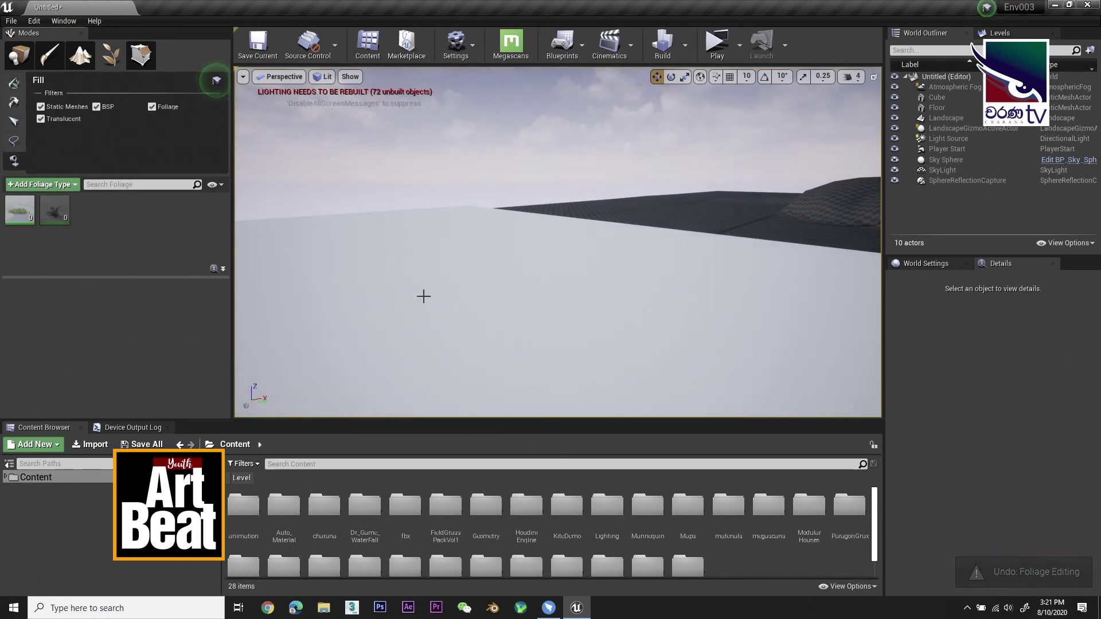
pyautogui.click(496, 373)
pyautogui.moveTo(496, 373); pyautogui.dragTo(358, 400, button='right')
pyautogui.press('w')
pyautogui.moveTo(499, 325); pyautogui.dragTo(510, 324, button='right')
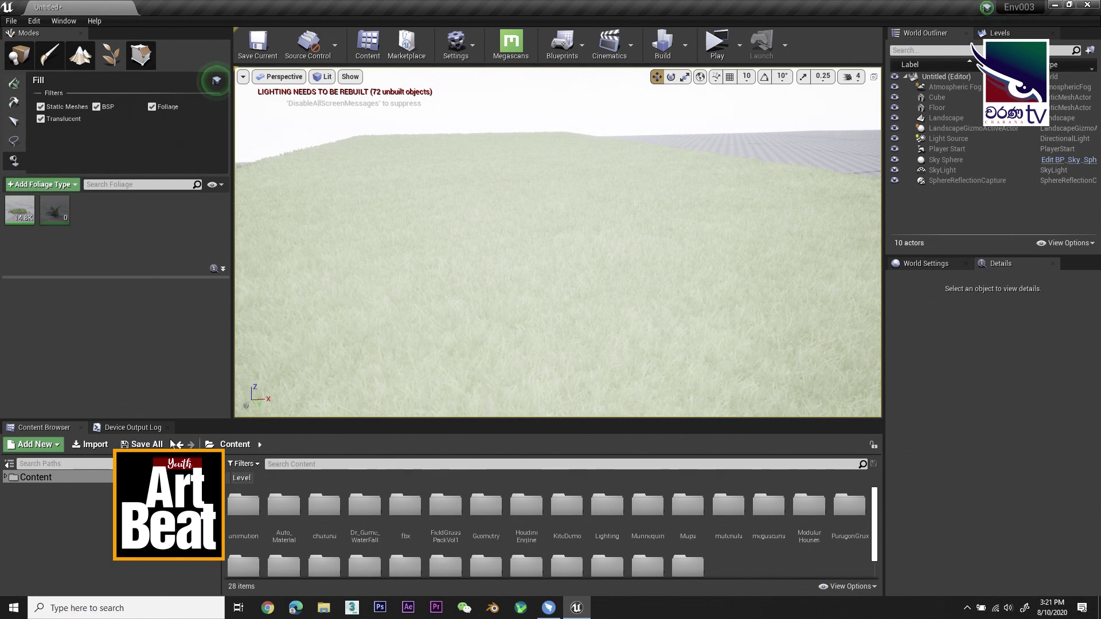
pyautogui.moveTo(490, 316); pyautogui.dragTo(489, 330, button='right')
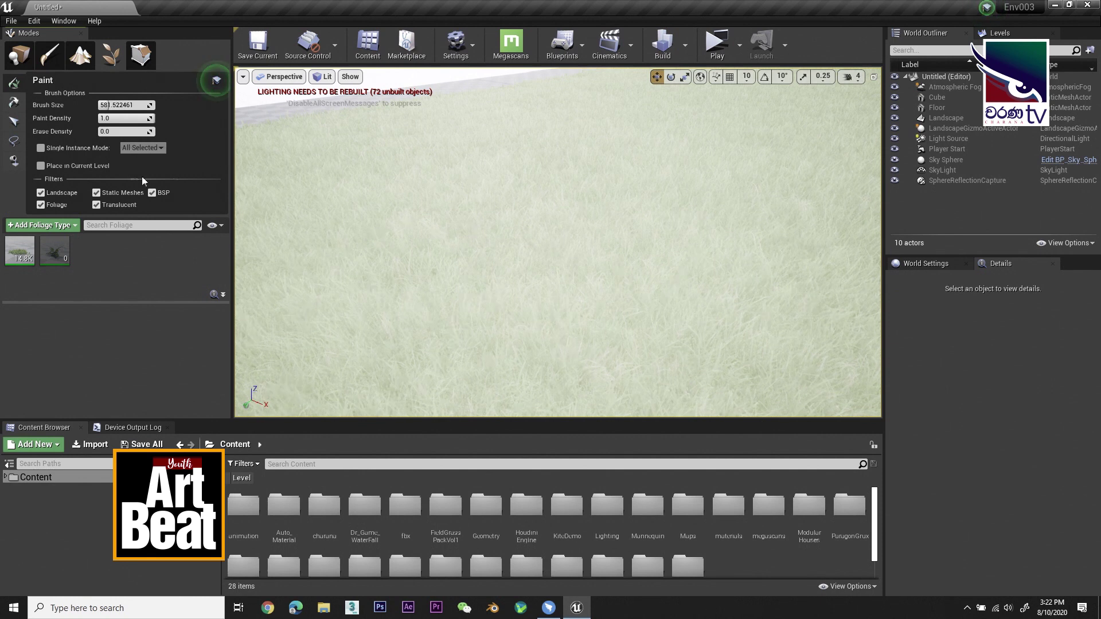
# Erase grass strokes on the platform, adjusting Erase Density up to 1.0 and then 0.75
pyautogui.moveTo(119, 132); pyautogui.dragTo(138, 131)
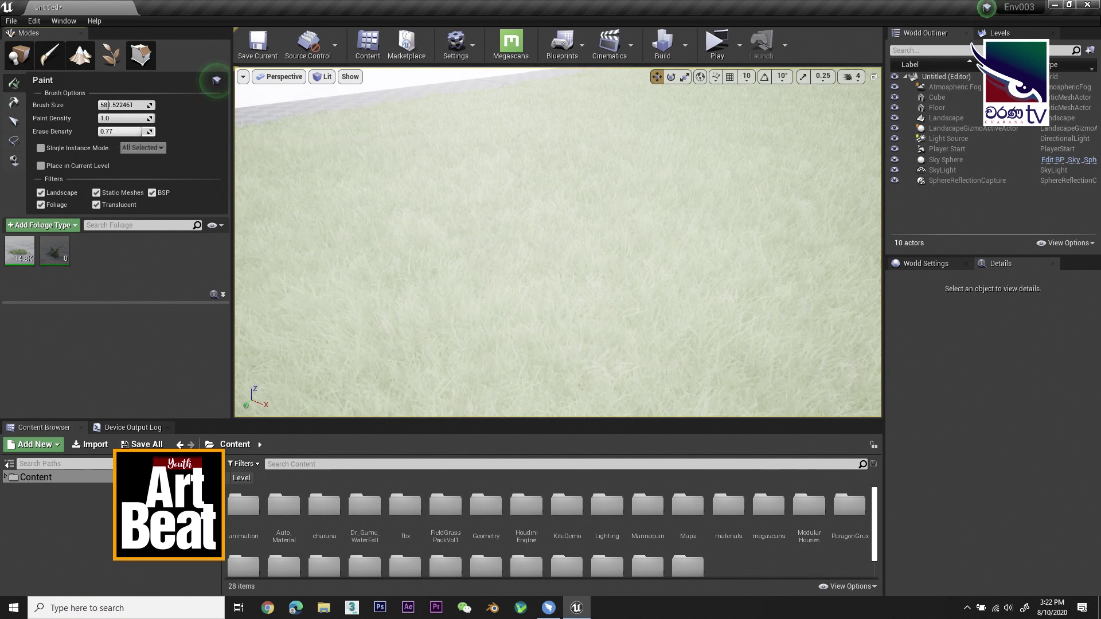
pyautogui.moveTo(398, 190)
pyautogui.mouseDown(button='right')
pyautogui.moveTo(338, 210)
pyautogui.moveTo(420, 226)
pyautogui.mouseUp(button='right')
pyautogui.moveTo(421, 226)
pyautogui.keyDown('shift'); pyautogui.mouseDown()
pyautogui.moveTo(514, 226)
pyautogui.moveTo(458, 214)
pyautogui.mouseUp(); pyautogui.keyUp('shift')
pyautogui.moveTo(128, 131); pyautogui.dragTo(154, 131)
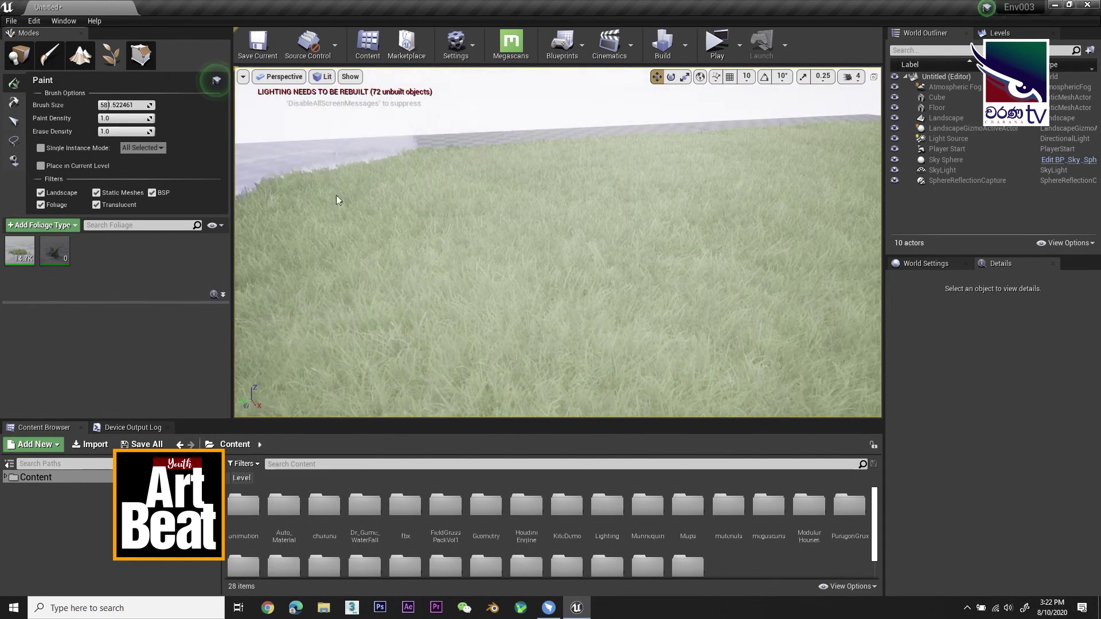
pyautogui.click(413, 239)
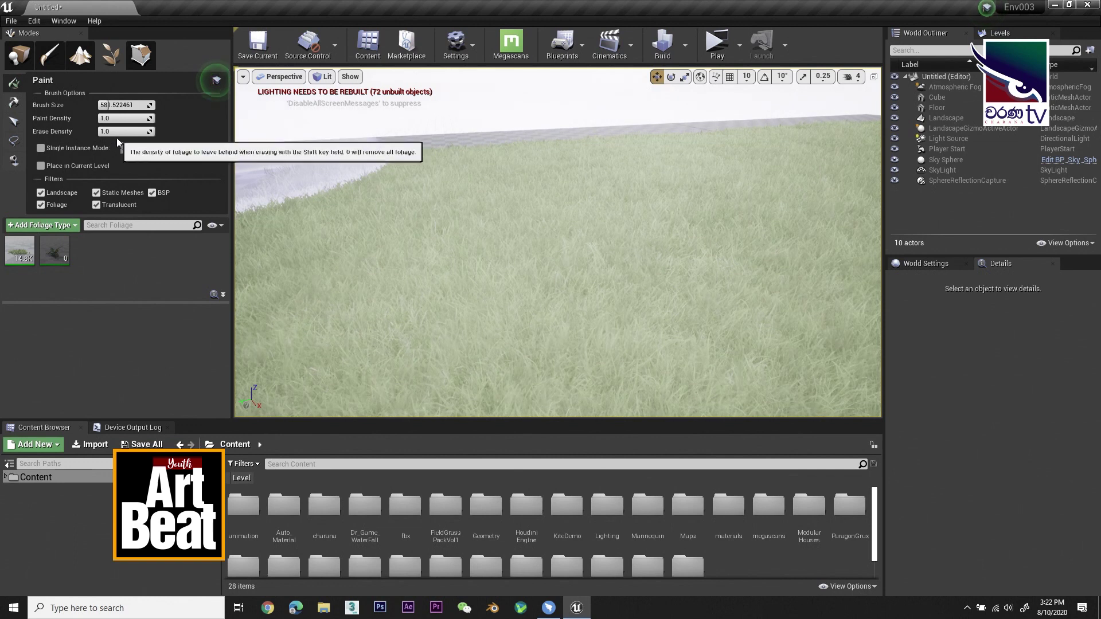
pyautogui.moveTo(119, 131); pyautogui.dragTo(86, 131)
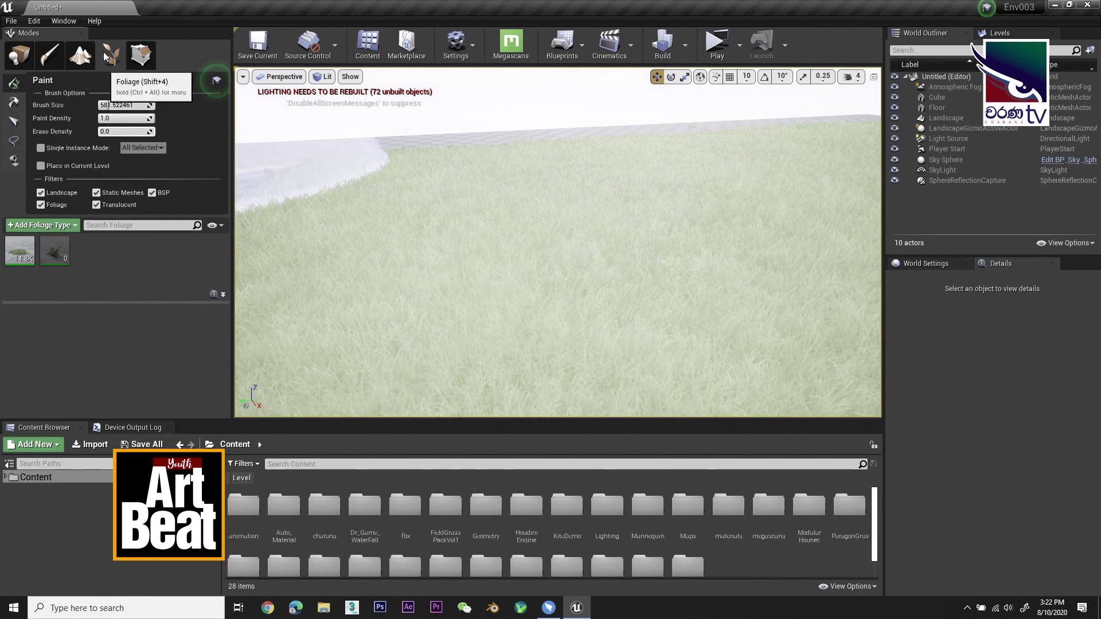
# Leave Foliage mode through Mesh Paint and return to Place mode's basic actors list
pyautogui.click(51, 64)
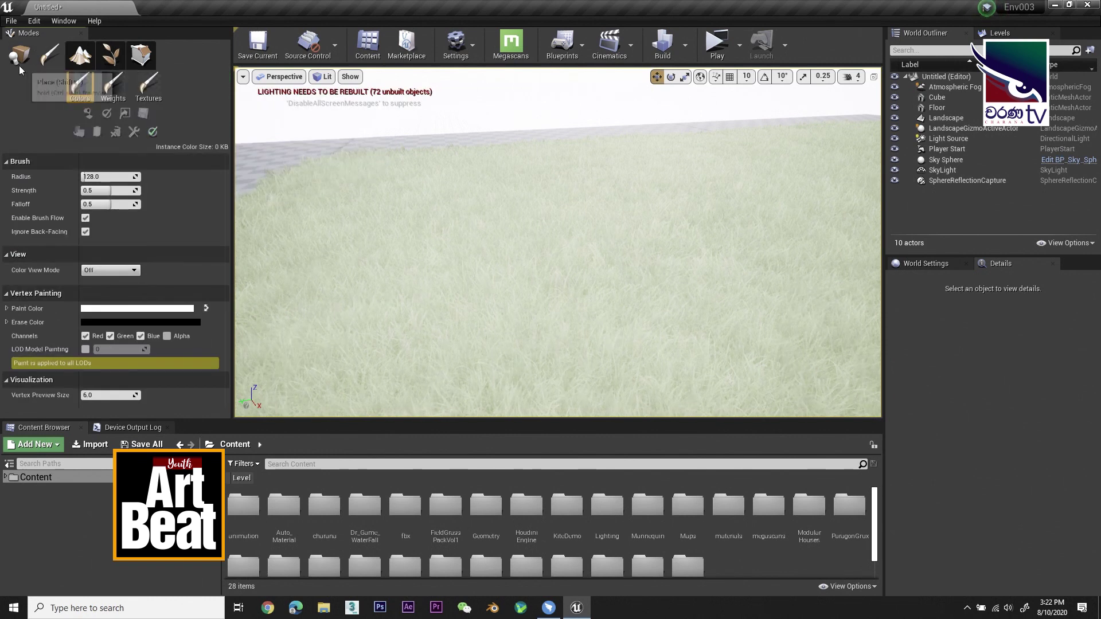
pyautogui.click(19, 66)
pyautogui.click(45, 63)
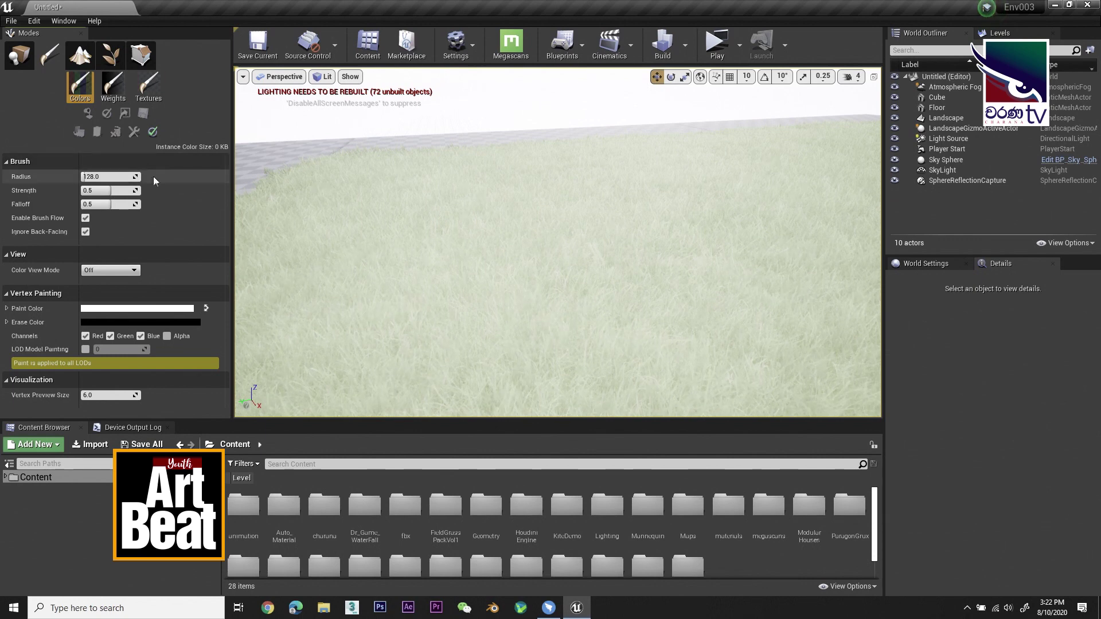
pyautogui.click(19, 55)
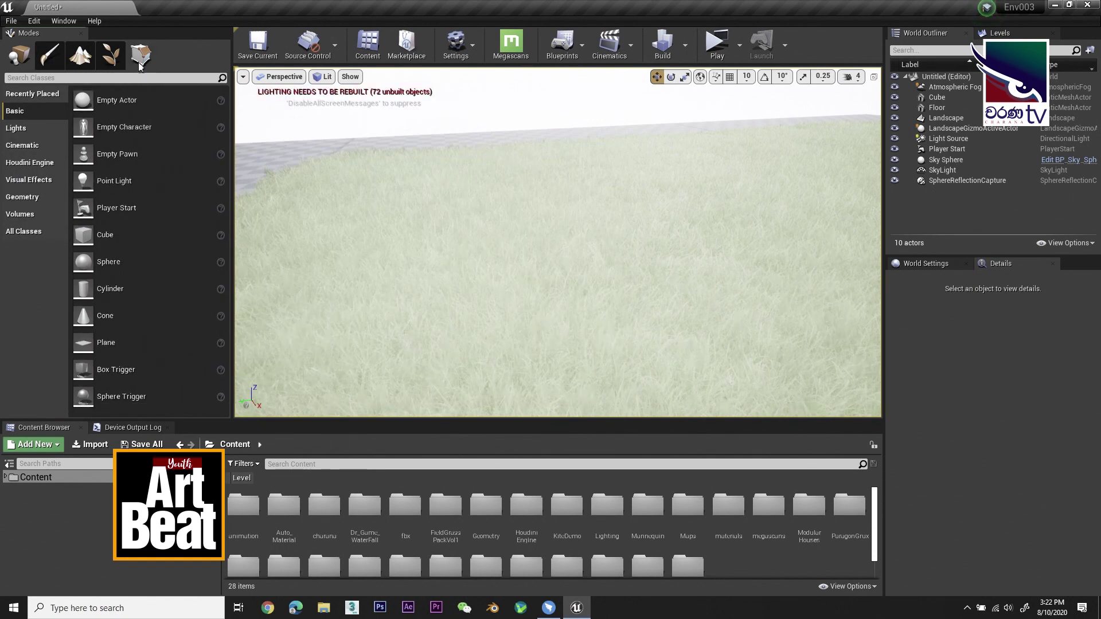
# Enter Geometry Editing and fly the camera over the checkered floor beside the grass field
pyautogui.click(139, 57)
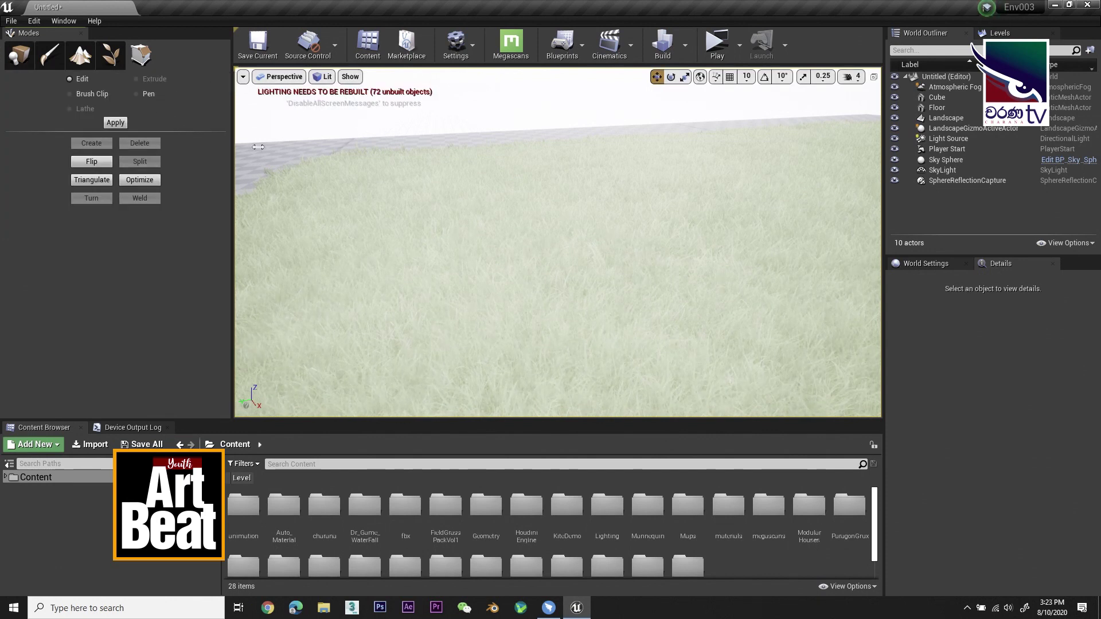
pyautogui.moveTo(292, 116); pyautogui.dragTo(327, 166, button='right')
pyautogui.scroll(-6, 293, 116)
pyautogui.moveTo(283, 108); pyautogui.dragTo(253, 81, button='right')
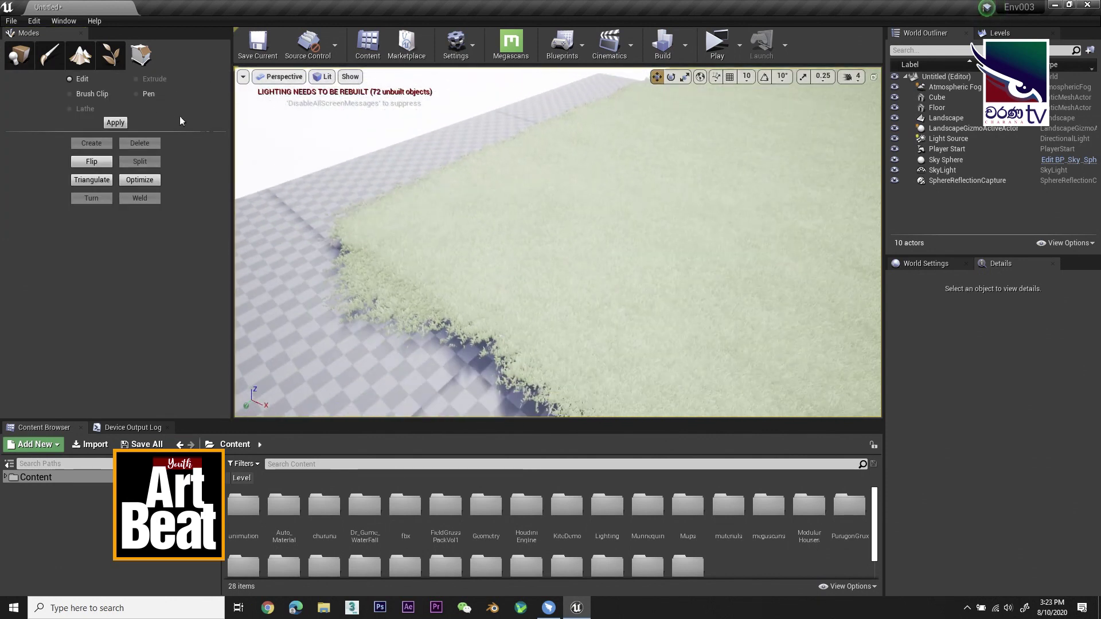
pyautogui.moveTo(260, 151); pyautogui.dragTo(283, 160)
pyautogui.moveTo(377, 240); pyautogui.dragTo(573, 243, button='right')
pyautogui.moveTo(449, 238); pyautogui.dragTo(382, 251, button='right')
pyautogui.scroll(3, 460, 238)
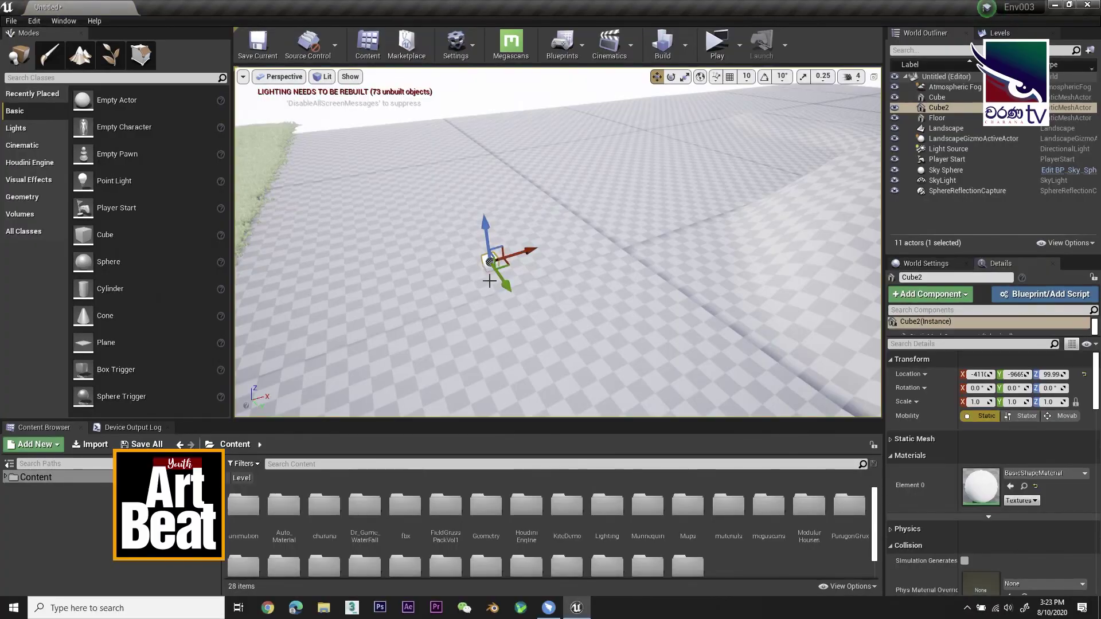
# Frame Cube2, lift it to Z 157.3, then show the Geometry brush shapes list
pyautogui.press('f')
pyautogui.scroll(-3, 527, 224)
pyautogui.moveTo(556, 212); pyautogui.dragTo(557, 182)
pyautogui.moveTo(509, 224); pyautogui.dragTo(564, 198, button='right')
pyautogui.press('w')
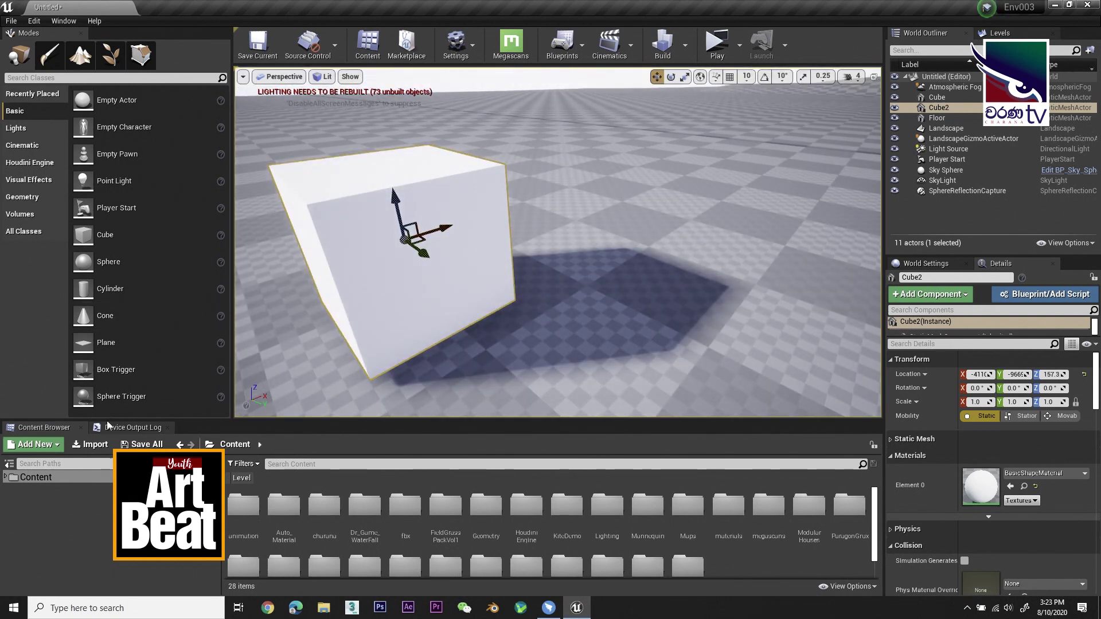
pyautogui.click(25, 127)
pyautogui.click(30, 198)
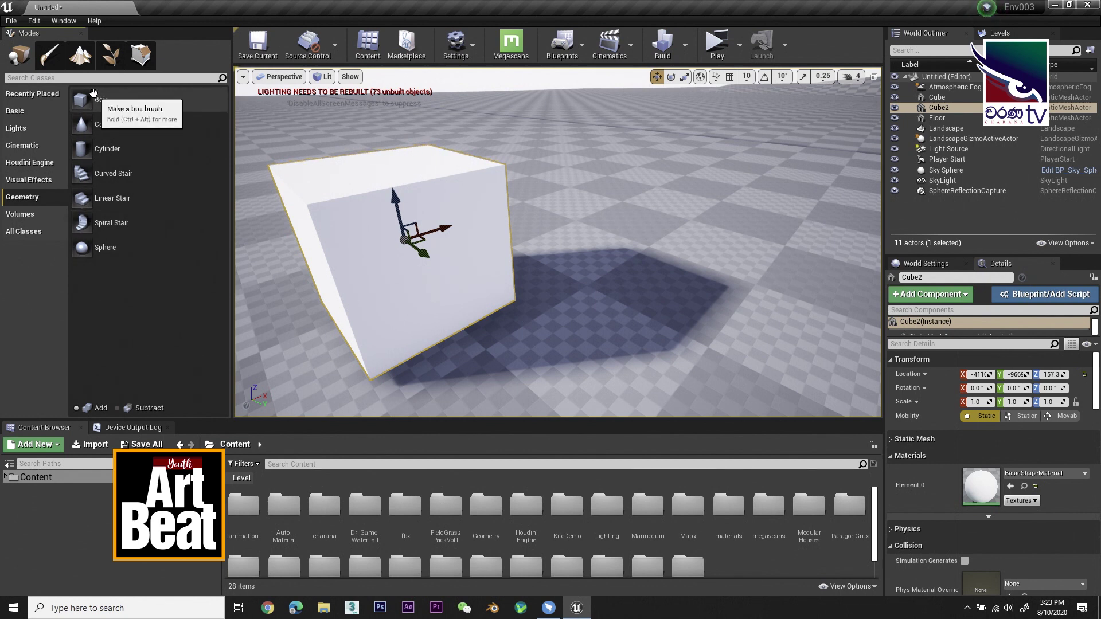
# Drag a 200×200×200 additive Box brush into the level beside Cube2
pyautogui.rightClick(467, 465)
pyautogui.moveTo(463, 337); pyautogui.dragTo(445, 444, button='right')
pyautogui.moveTo(92, 101)
pyautogui.mouseDown()
pyautogui.moveTo(404, 278)
pyautogui.moveTo(487, 343)
pyautogui.mouseUp()
pyautogui.moveTo(713, 361)
pyautogui.mouseDown(button='right')
pyautogui.moveTo(703, 344)
pyautogui.moveTo(659, 356)
pyautogui.mouseUp(button='right')
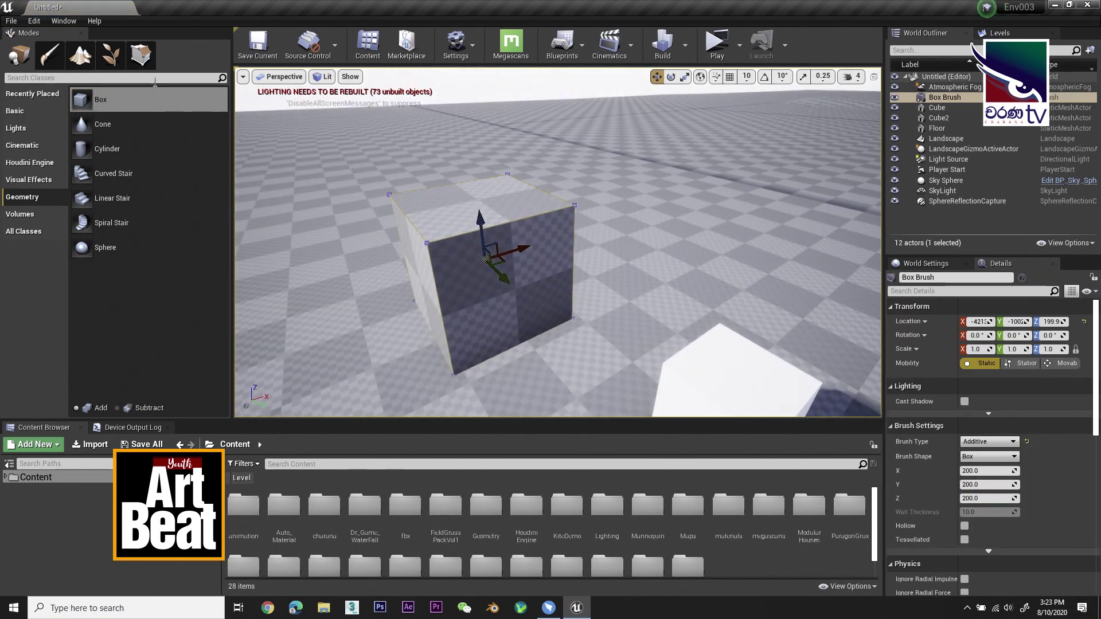
# In Geometry Editing, pick the box's top corner vertex and drag it along X and Y
pyautogui.click(139, 57)
pyautogui.moveTo(562, 315)
pyautogui.mouseDown(button='right')
pyautogui.moveTo(530, 306)
pyautogui.moveTo(583, 320)
pyautogui.mouseUp(button='right')
pyautogui.scroll(1, 564, 315)
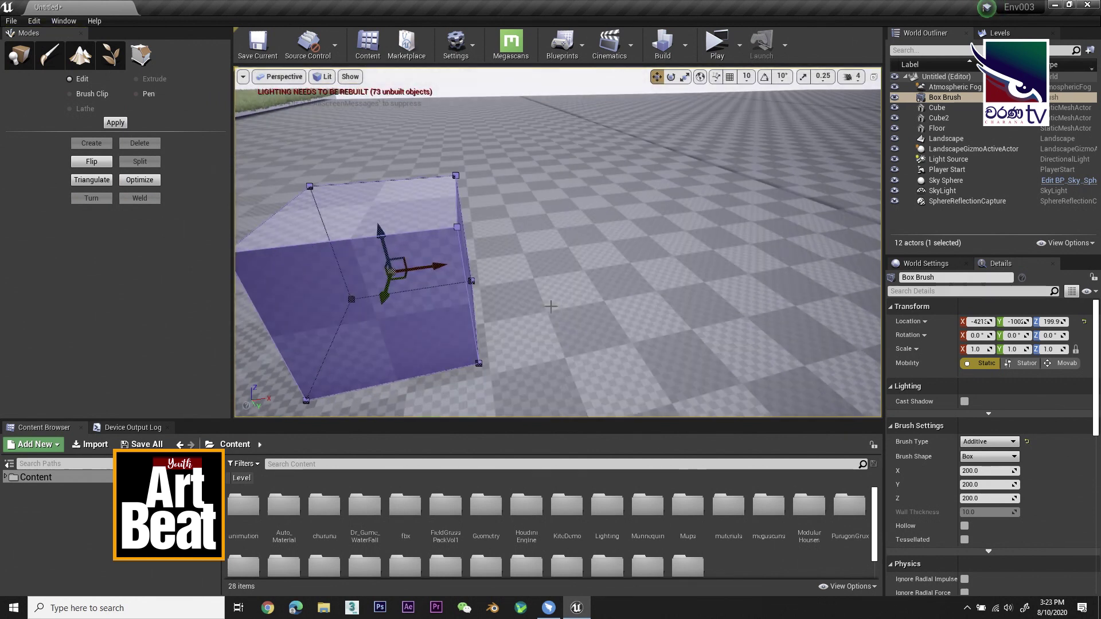
pyautogui.click(457, 227)
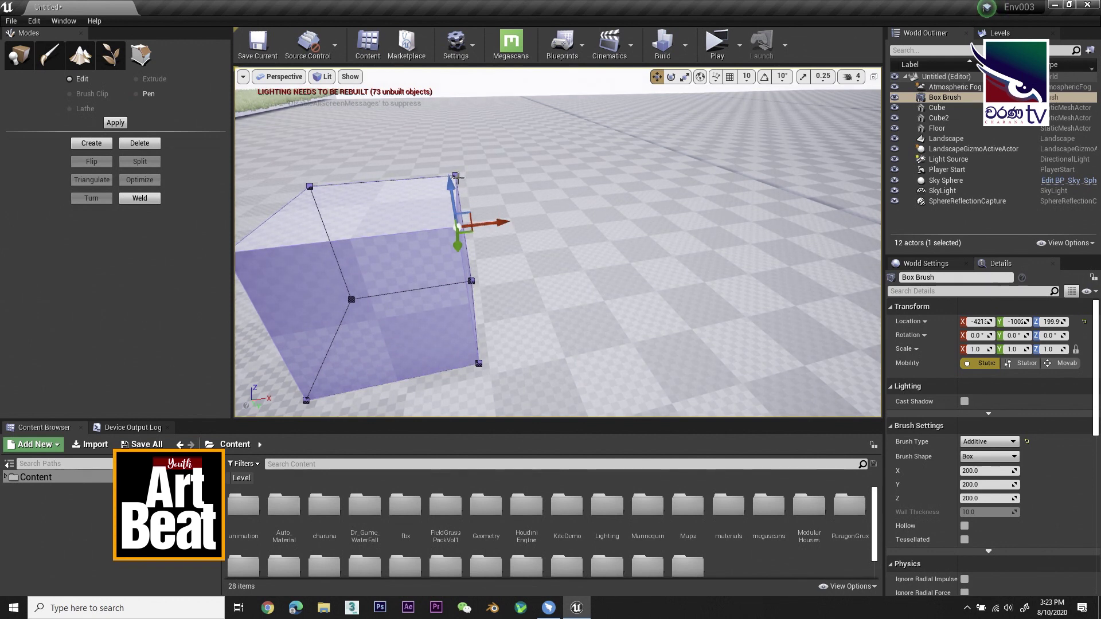
pyautogui.moveTo(462, 181); pyautogui.dragTo(396, 181)
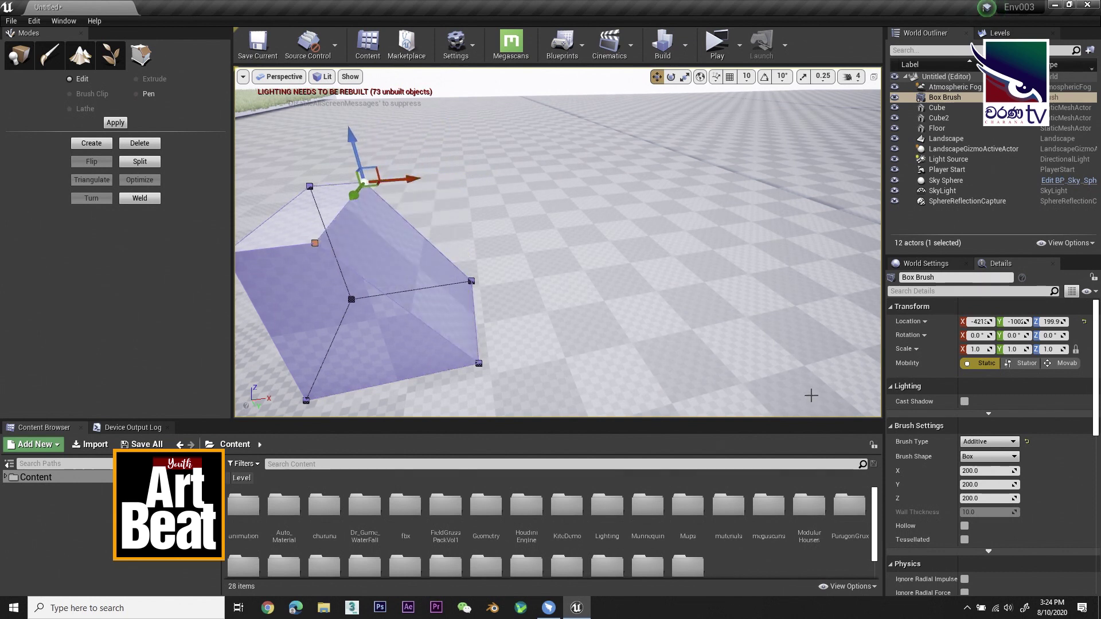
pyautogui.moveTo(410, 181)
pyautogui.mouseDown()
pyautogui.moveTo(668, 183)
pyautogui.moveTo(413, 179)
pyautogui.mouseUp()
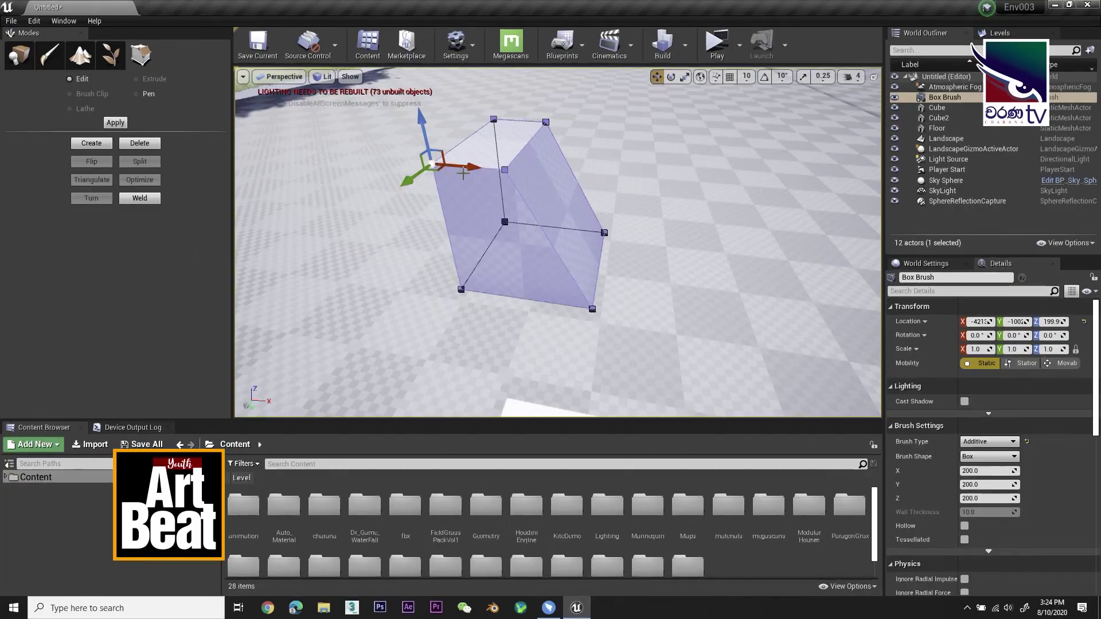
# Push the brush's top vertex further along X to form a sloped wedge
pyautogui.moveTo(447, 172)
pyautogui.mouseDown()
pyautogui.moveTo(514, 172)
pyautogui.moveTo(499, 170)
pyautogui.mouseUp()
pyautogui.moveTo(531, 124); pyautogui.dragTo(549, 140)
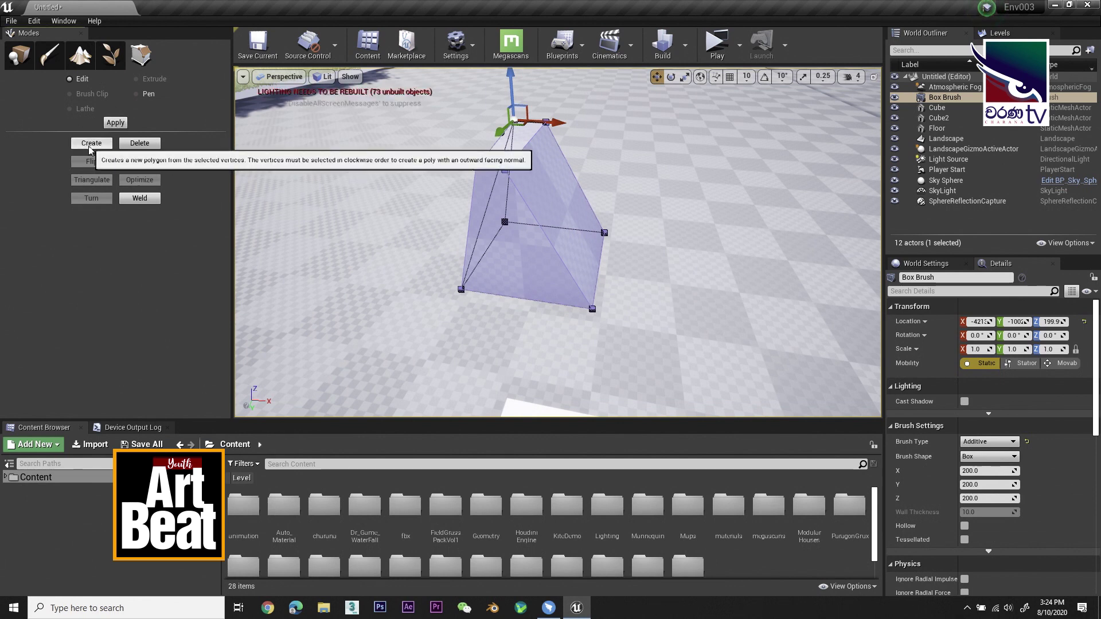
pyautogui.moveTo(357, 238)
pyautogui.mouseDown(button='right')
pyautogui.moveTo(359, 254)
pyautogui.moveTo(328, 229)
pyautogui.moveTo(386, 226)
pyautogui.mouseUp(button='right')
# Slide the wedge brush along Y in Place mode and frame it
pyautogui.click(21, 58)
pyautogui.keyDown('alt'); pyautogui.moveTo(386, 226); pyautogui.dragTo(514, 221, button='middle'); pyautogui.keyUp('alt')
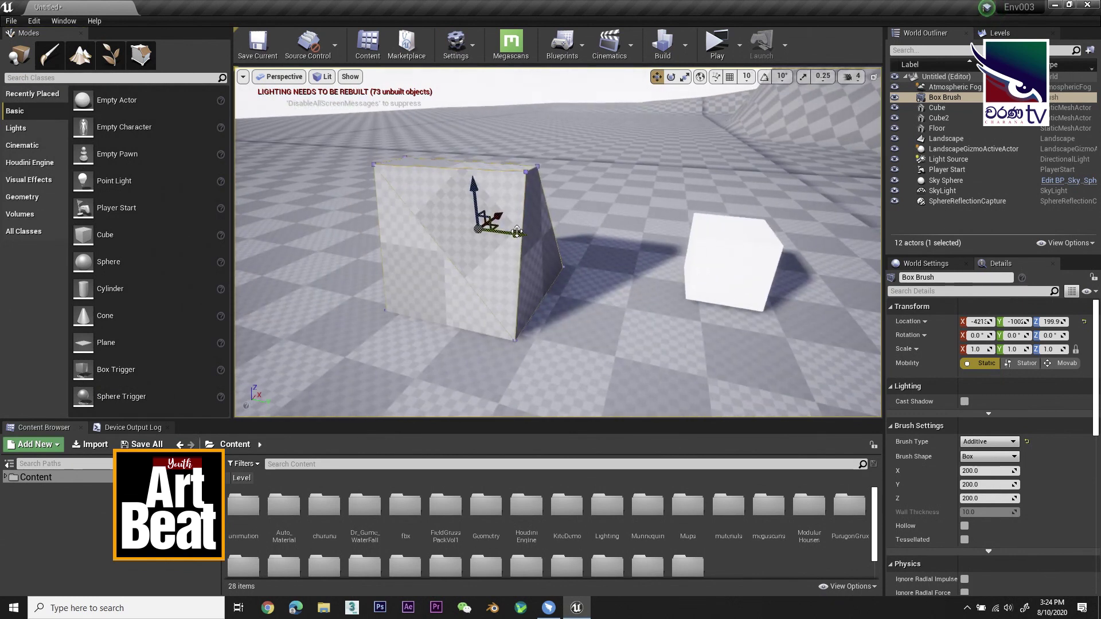
pyautogui.moveTo(517, 231); pyautogui.dragTo(388, 220)
pyautogui.press('f')
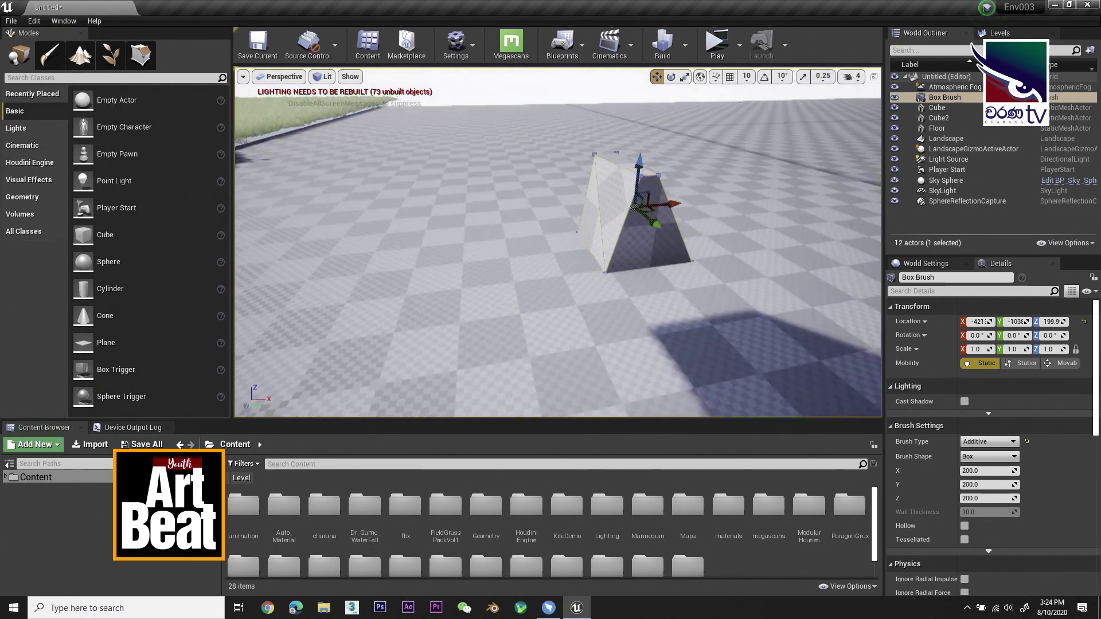
pyautogui.moveTo(523, 252); pyautogui.dragTo(556, 252)
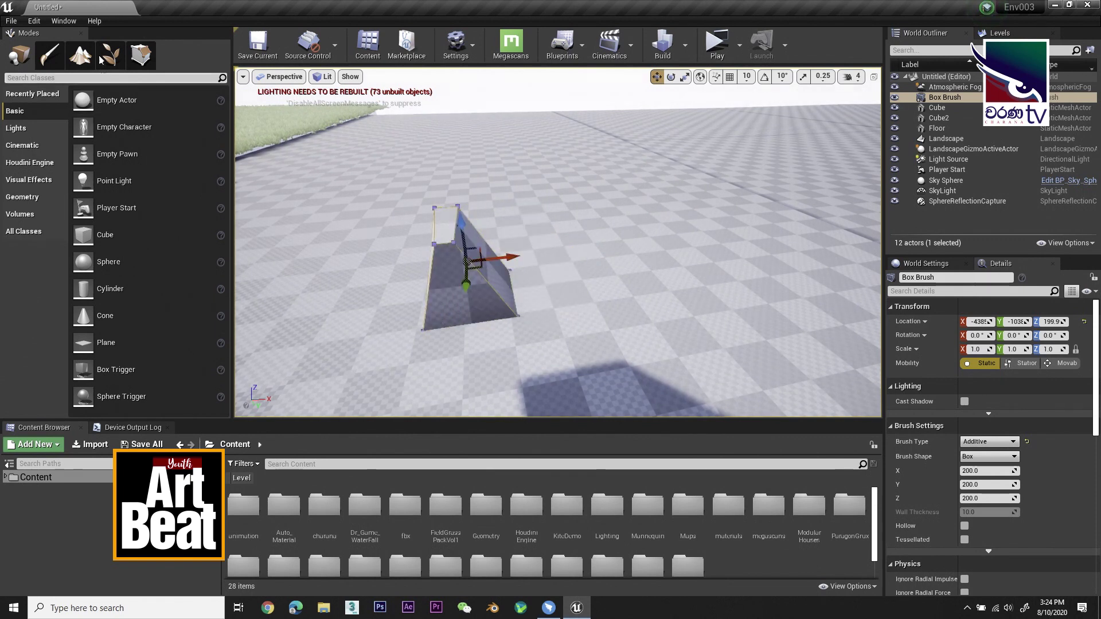
pyautogui.click(141, 55)
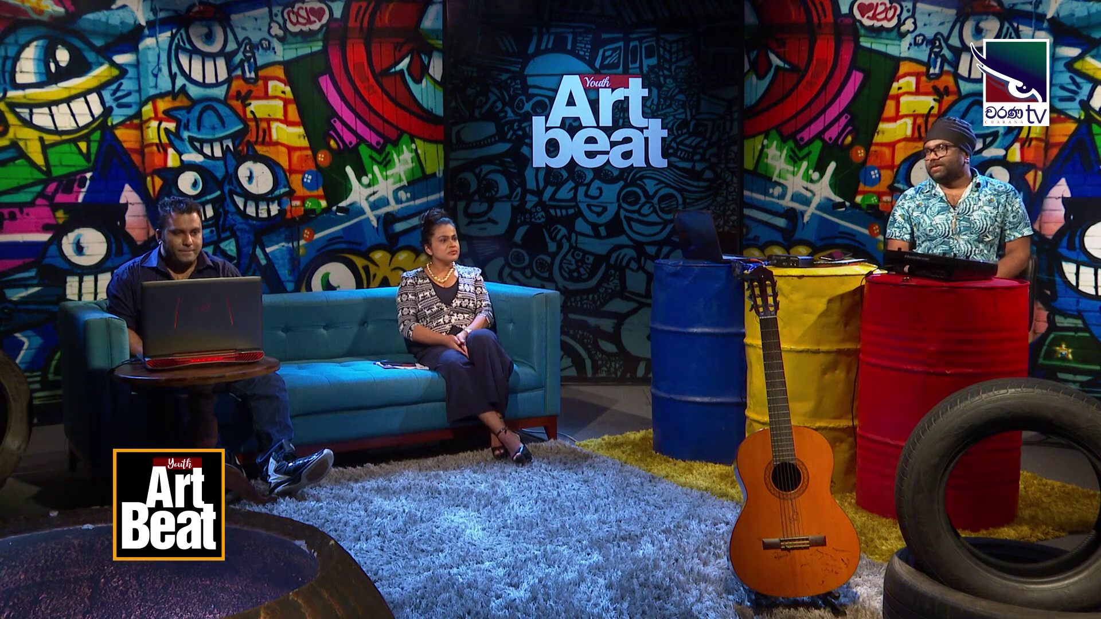
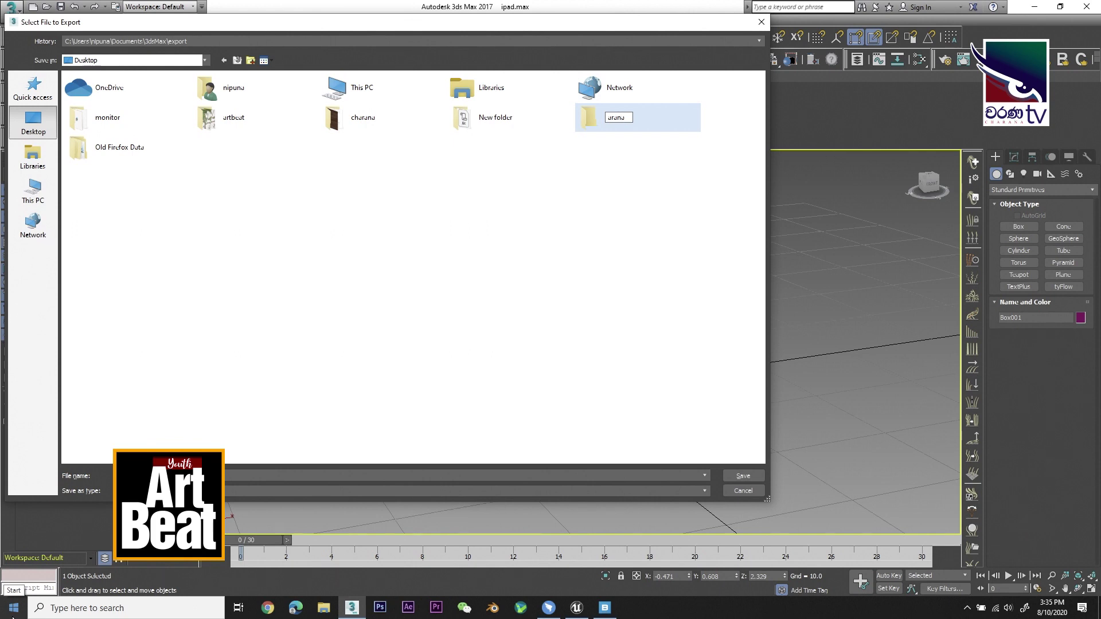
# Name the new Desktop folder 'charana TV', open it, and confirm saving the export there
pyautogui.write('charana')
pyautogui.press('Return')
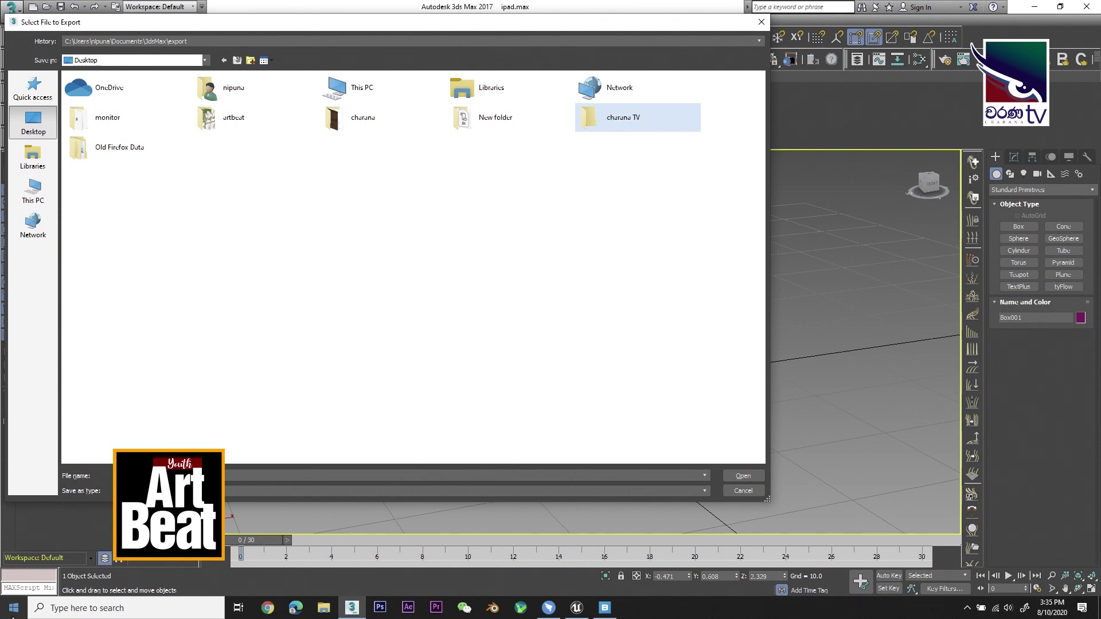
pyautogui.press('Return')
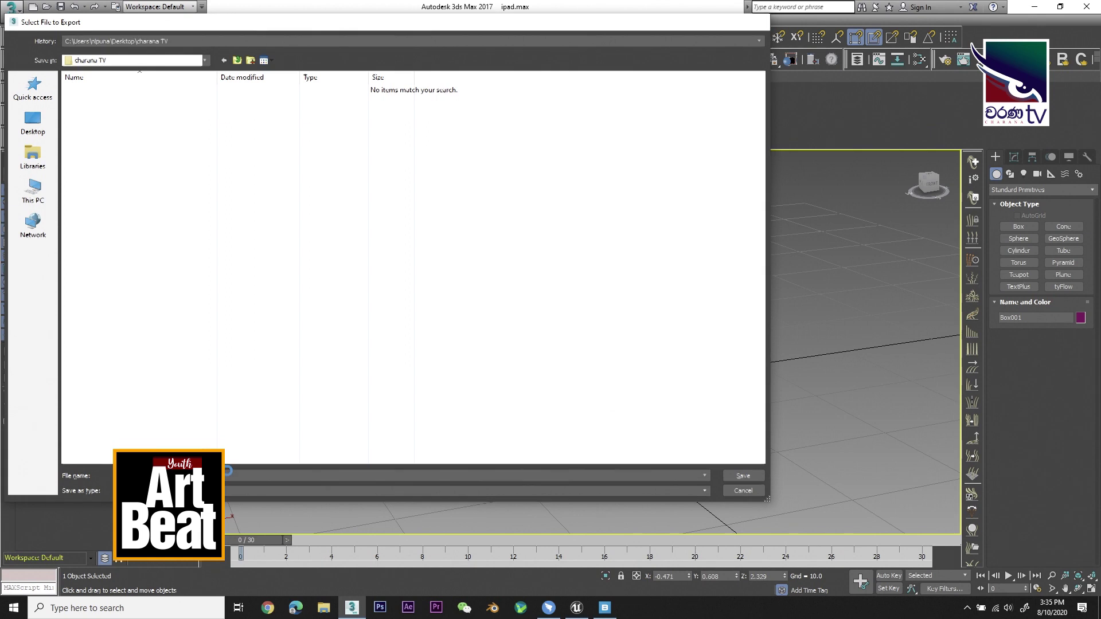
pyautogui.press('Return')
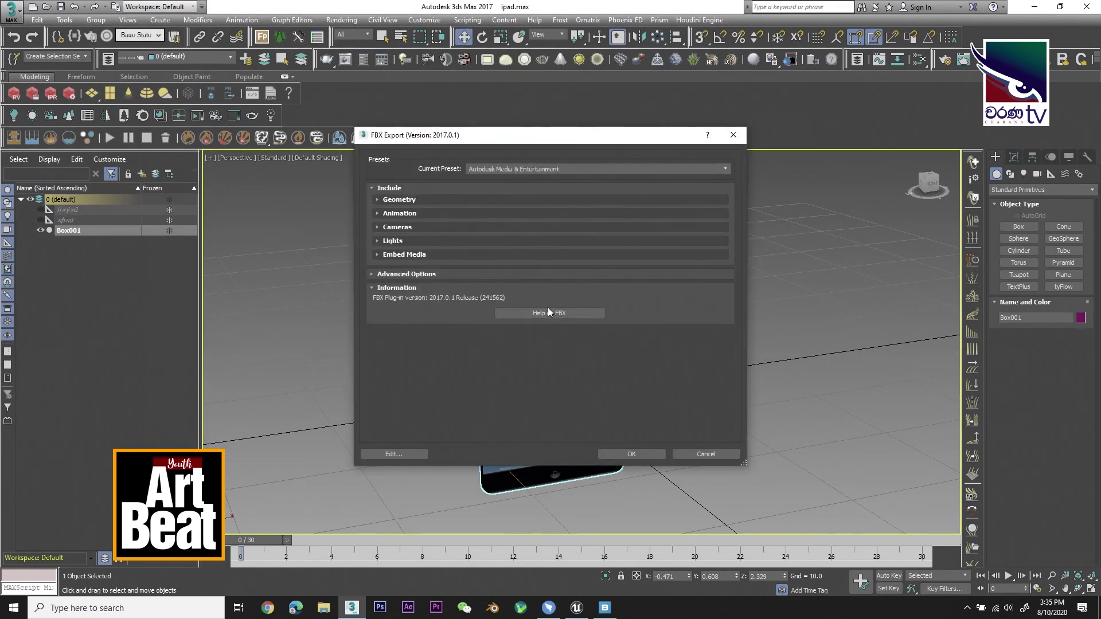
# In FBX Export, include Smoothing Groups and exclude Animation
pyautogui.moveTo(744, 463); pyautogui.dragTo(744, 516)
pyautogui.click(438, 200)
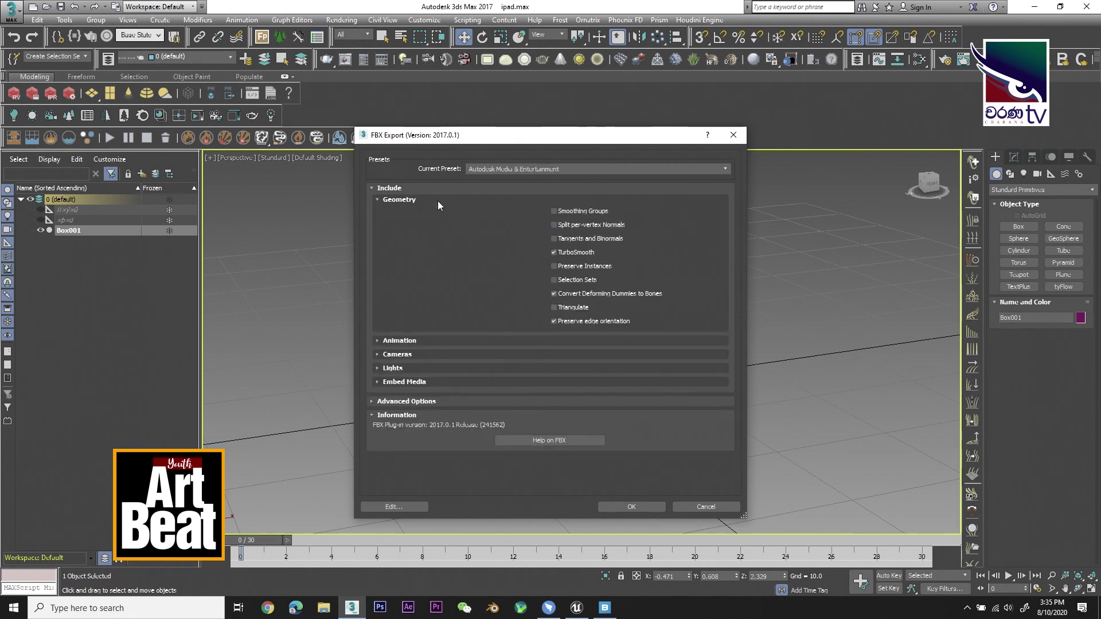
pyautogui.click(570, 214)
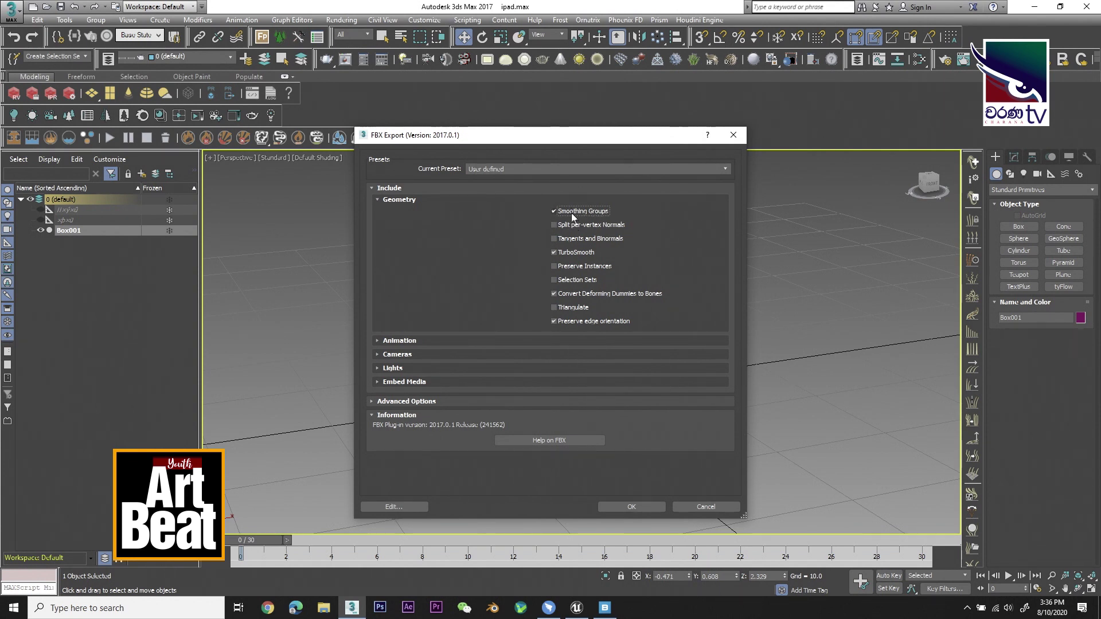
pyautogui.click(428, 343)
pyautogui.scroll(-2, 487, 269)
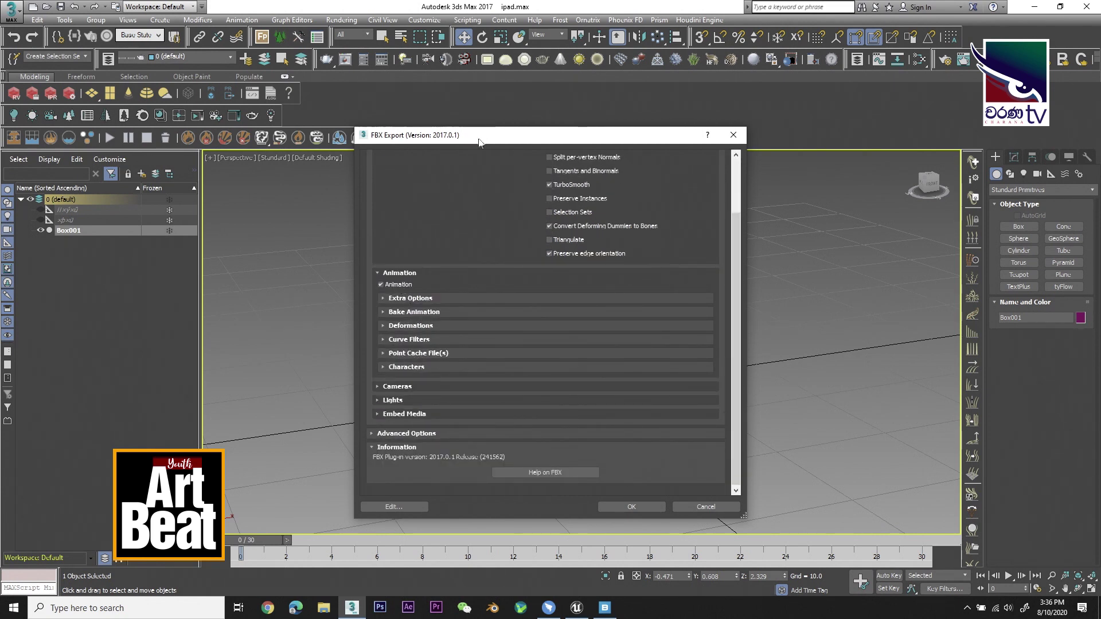
pyautogui.moveTo(478, 142); pyautogui.dragTo(800, 192)
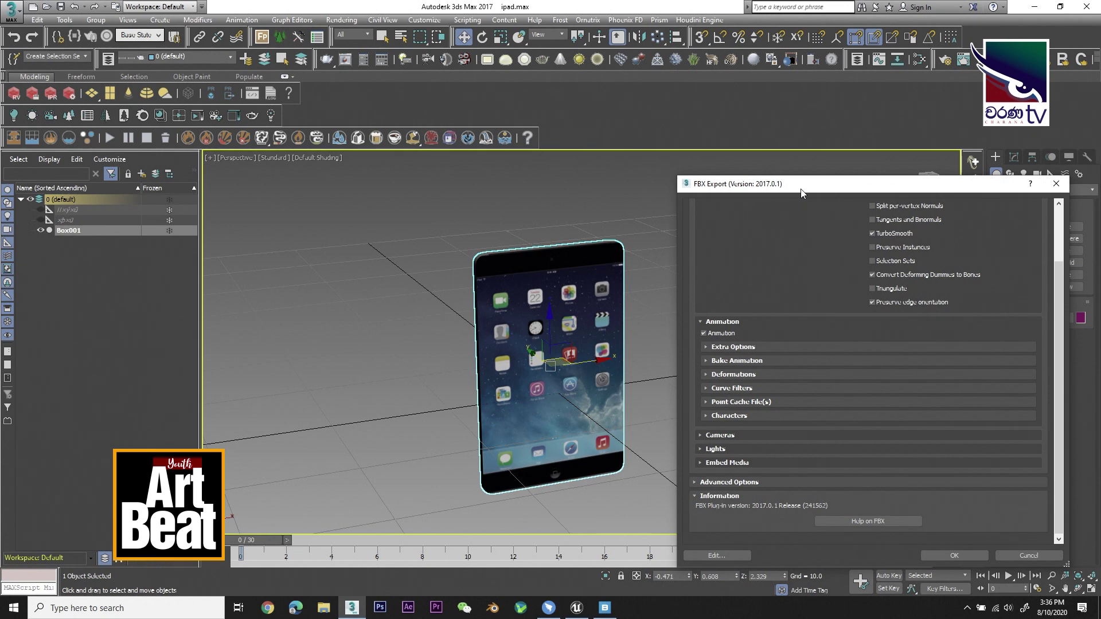
pyautogui.moveTo(800, 188); pyautogui.dragTo(702, 139)
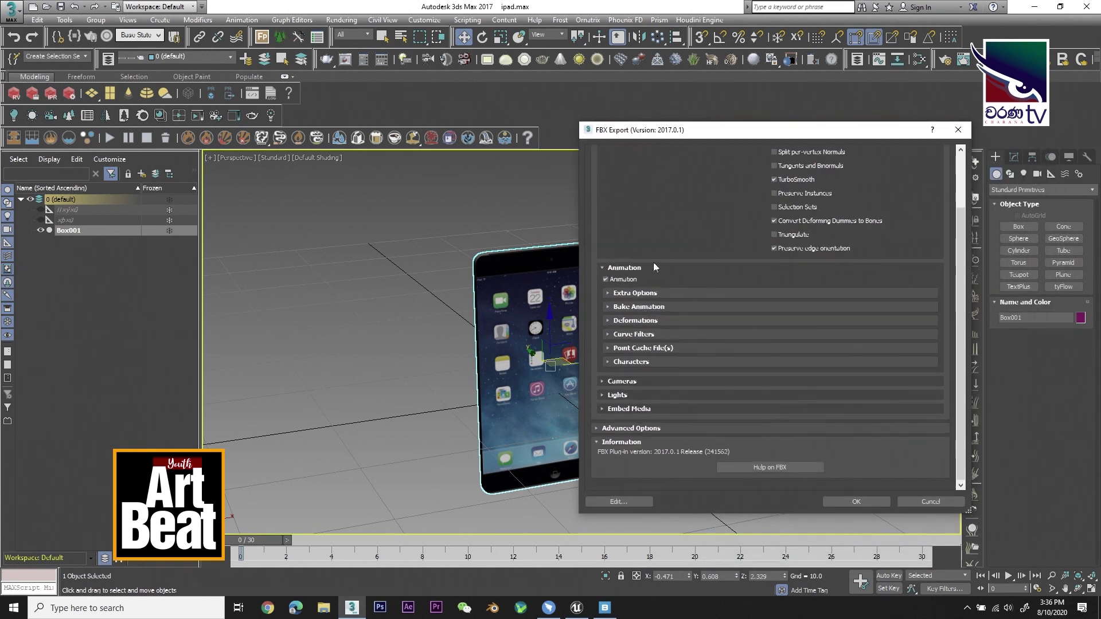
pyautogui.click(621, 280)
pyautogui.moveTo(733, 133); pyautogui.dragTo(581, 91)
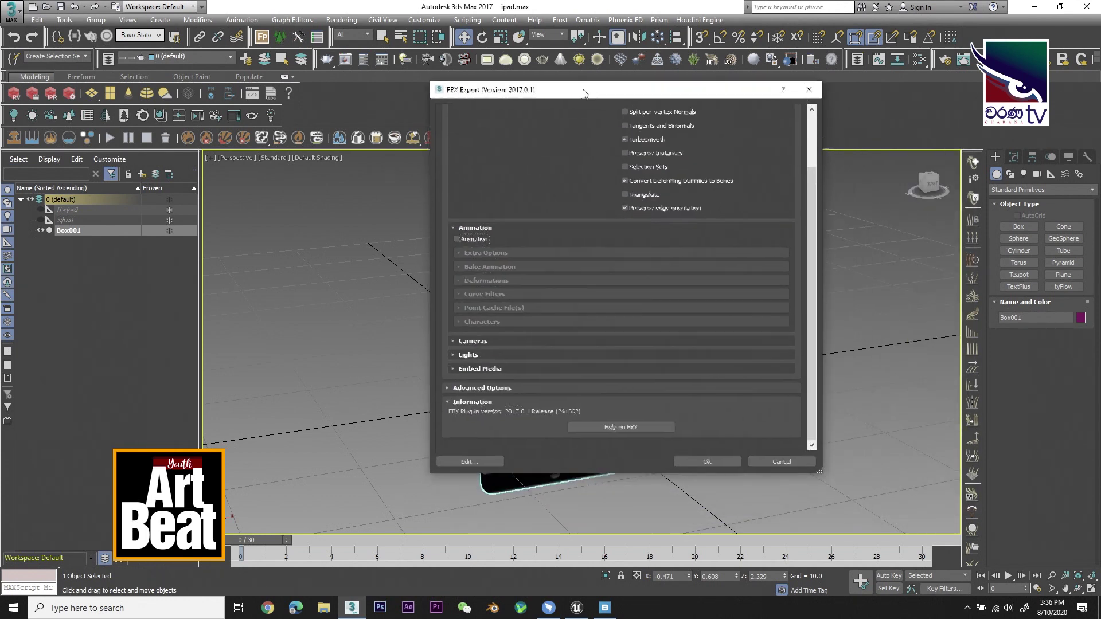
# Exclude Cameras and Lights from the export and turn on Embed Media
pyautogui.click(465, 339)
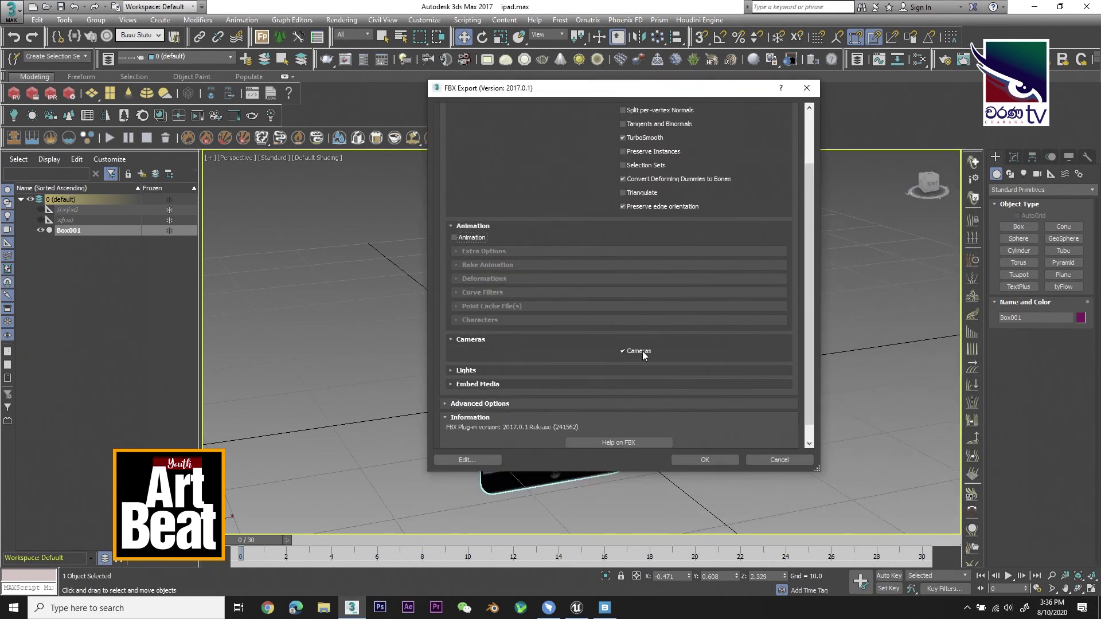
pyautogui.click(465, 371)
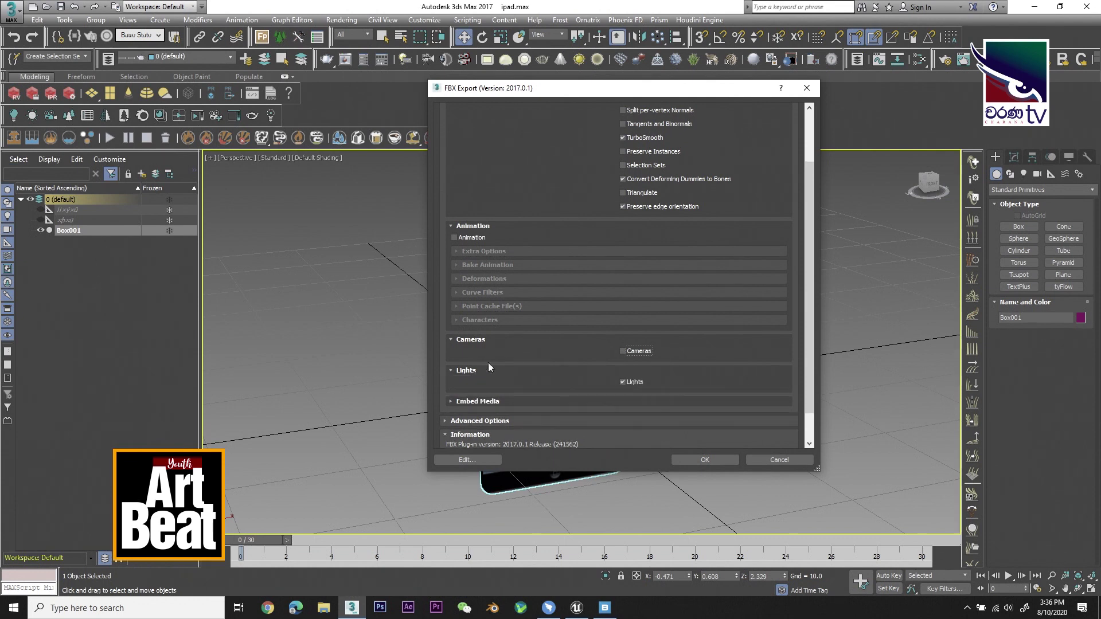
pyautogui.scroll(-1, 599, 343)
pyautogui.click(640, 348)
pyautogui.click(483, 367)
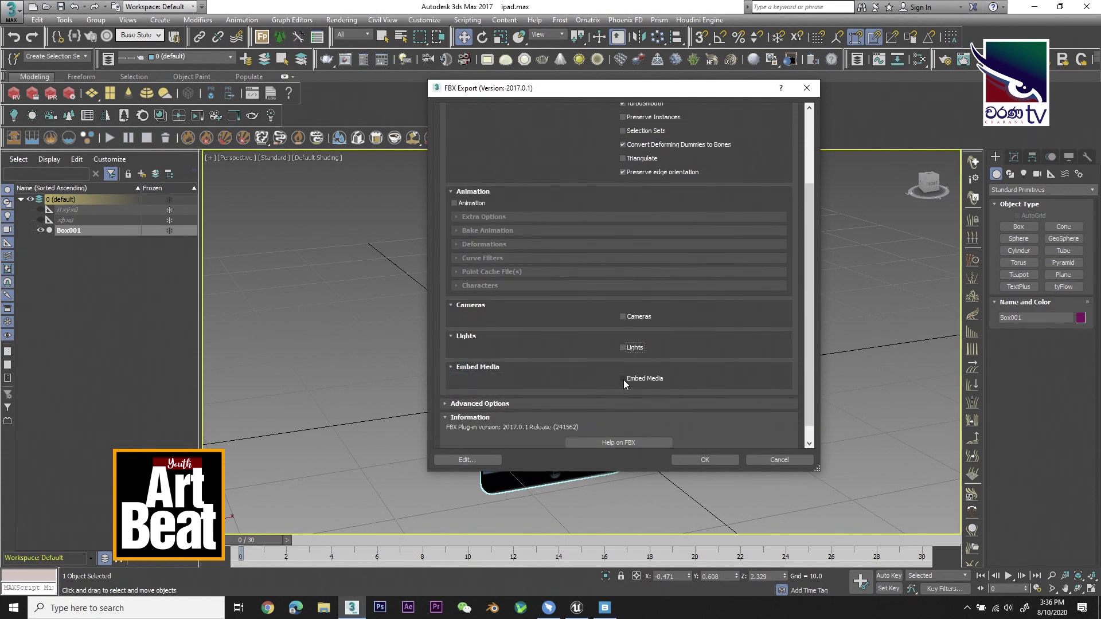
pyautogui.moveTo(579, 82); pyautogui.dragTo(627, 72)
# Turn off automatic units, convert to Centimeters, and set the up axis to Y-up
pyautogui.scroll(-1, 628, 356)
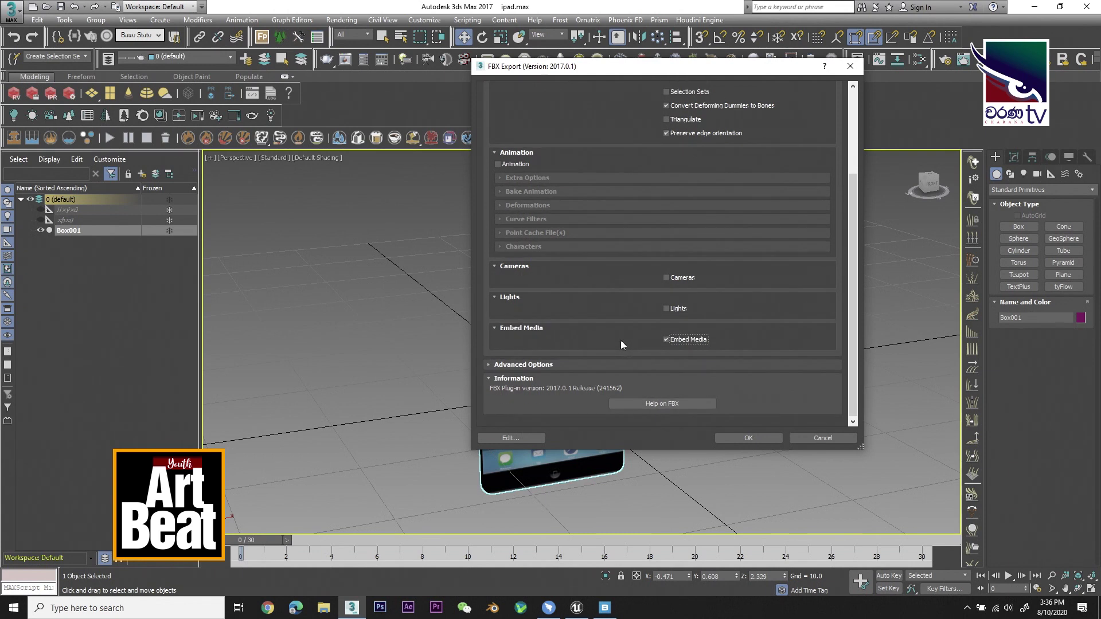
pyautogui.click(552, 365)
pyautogui.scroll(-3, 651, 318)
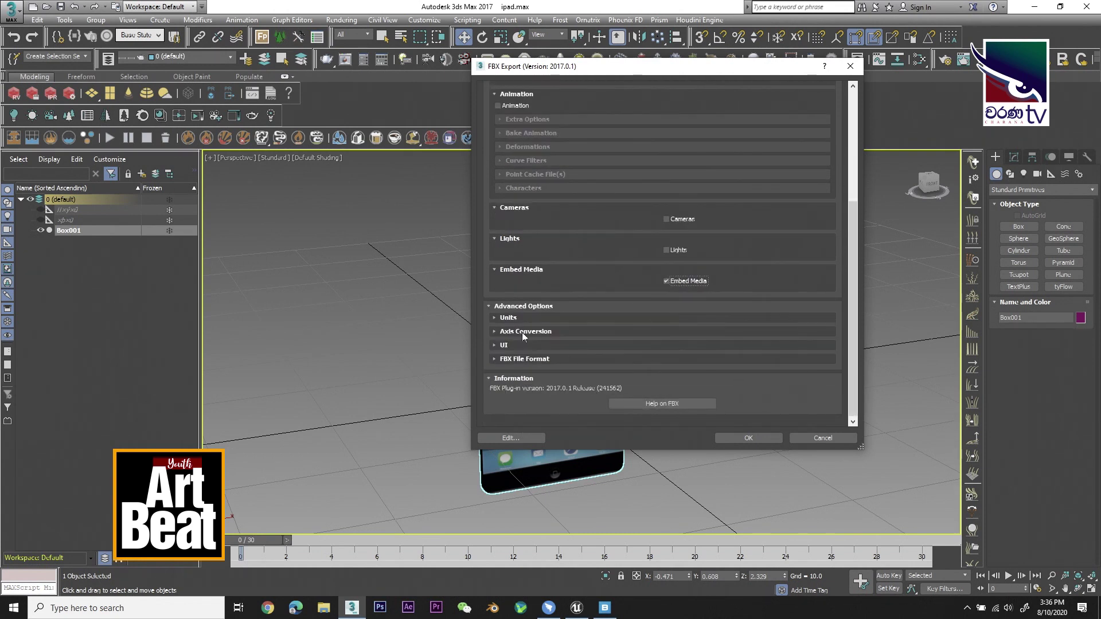
pyautogui.click(508, 317)
pyautogui.click(525, 346)
pyautogui.click(717, 357)
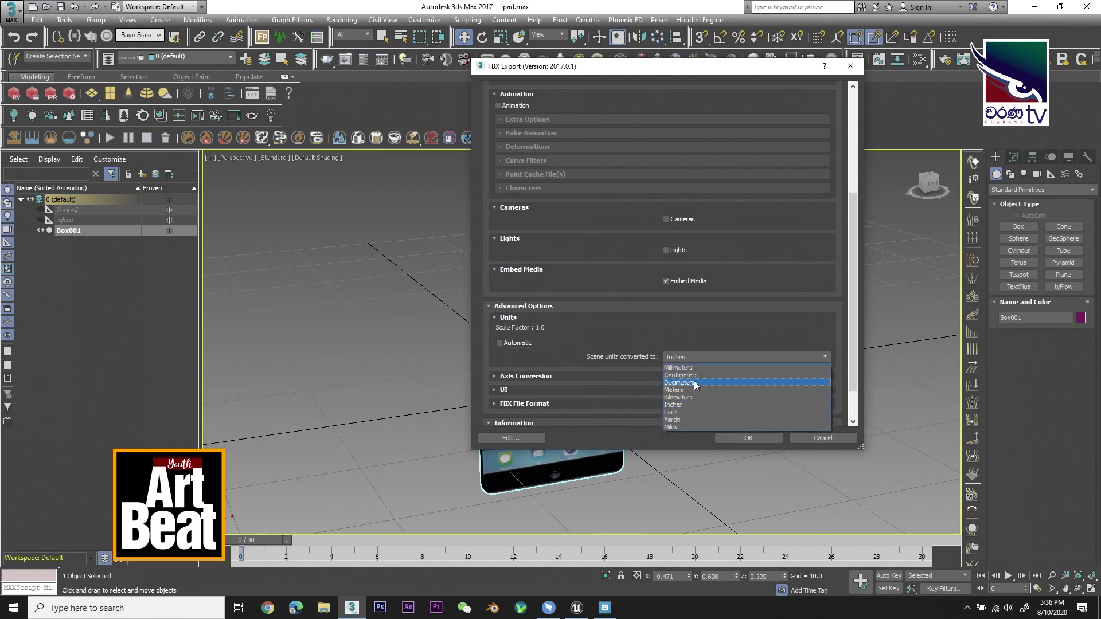
pyautogui.click(688, 375)
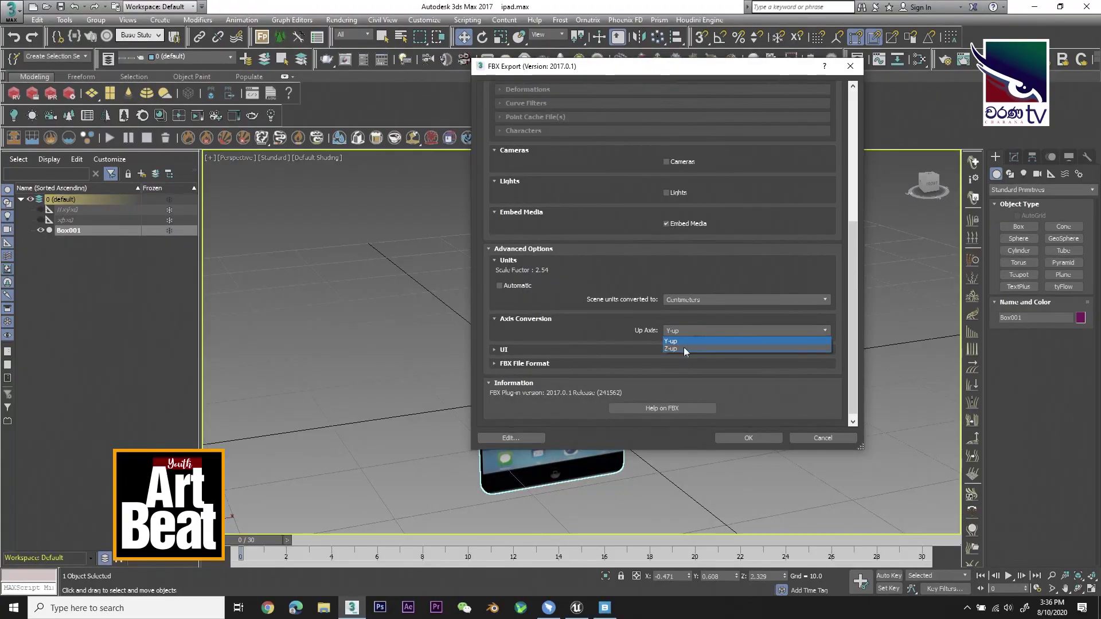
pyautogui.click(683, 349)
pyautogui.click(679, 331)
pyautogui.click(672, 342)
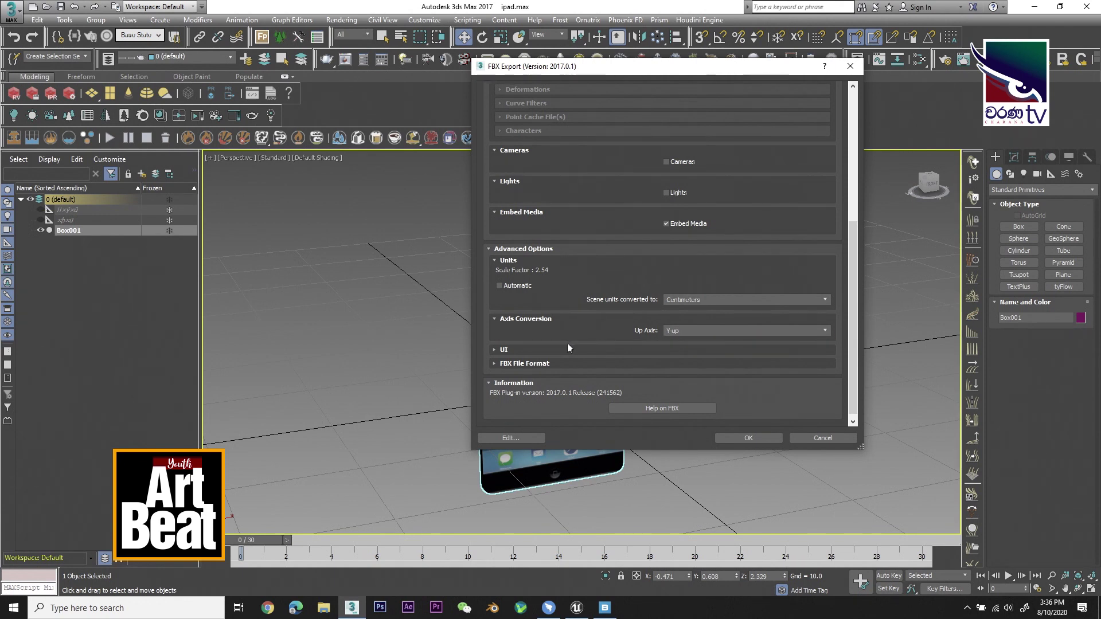
# Review the UI and FBX file format options, then confirm the export
pyautogui.click(543, 350)
pyautogui.click(543, 349)
pyautogui.click(526, 364)
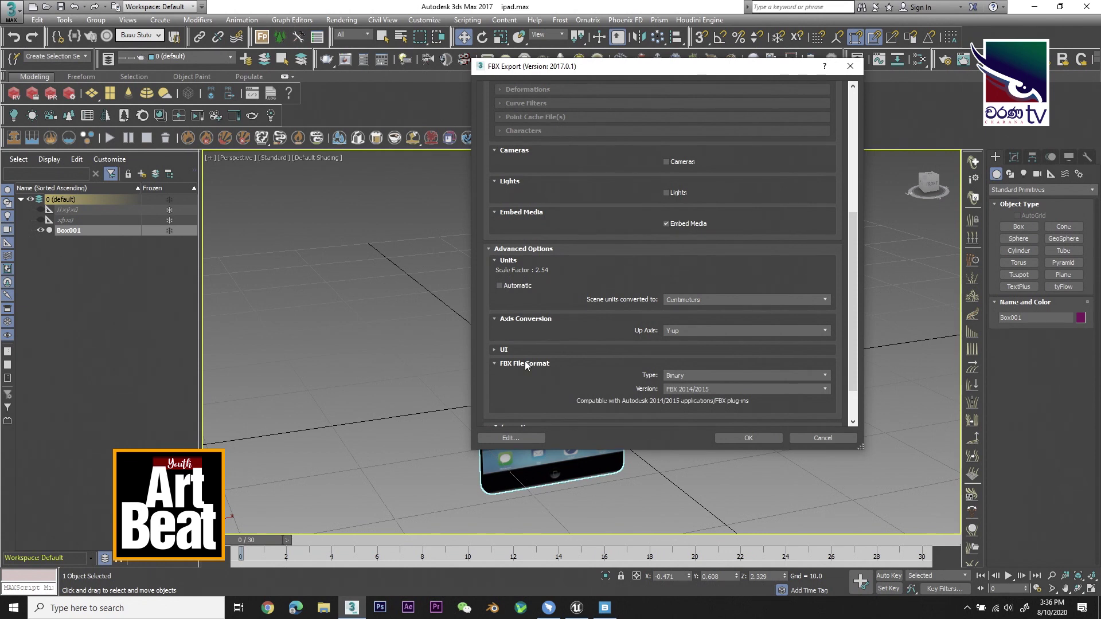
pyautogui.click(526, 363)
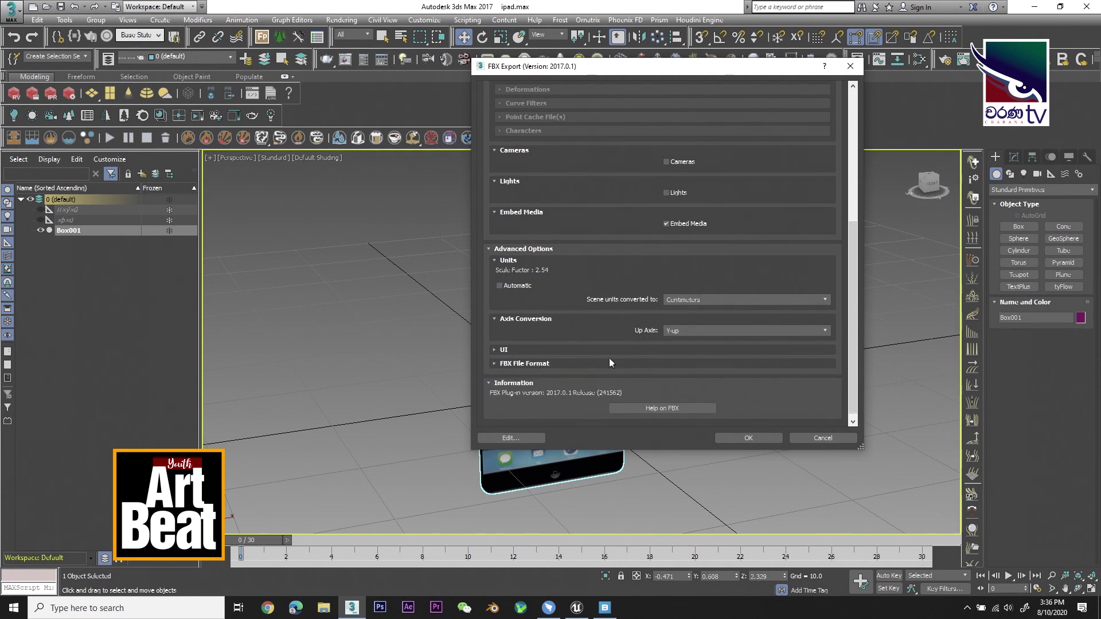
pyautogui.scroll(5, 605, 333)
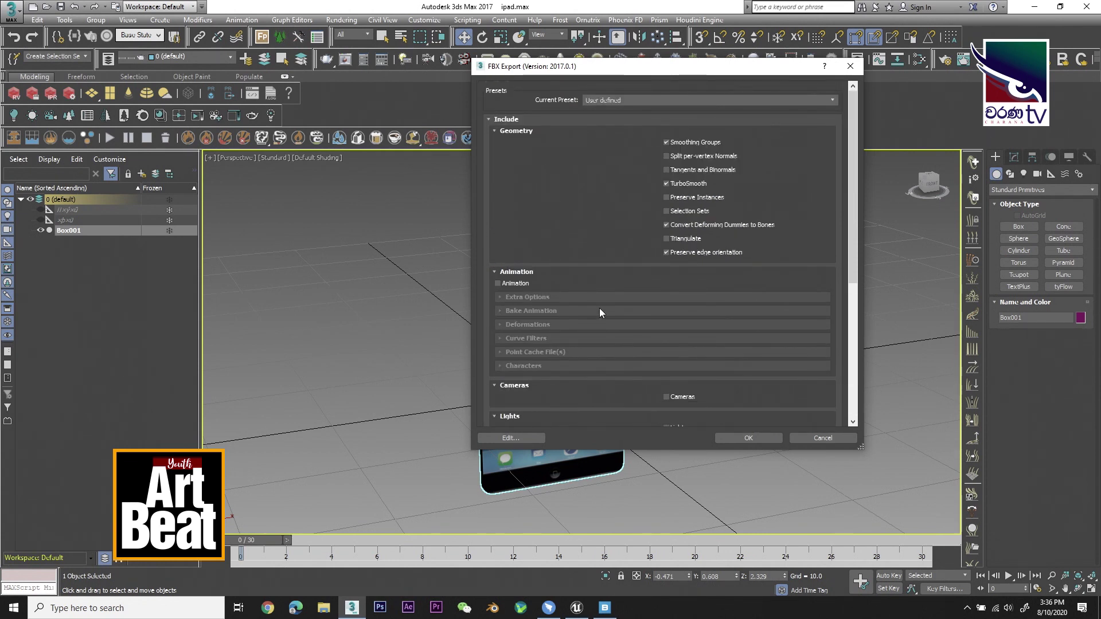
pyautogui.click(749, 437)
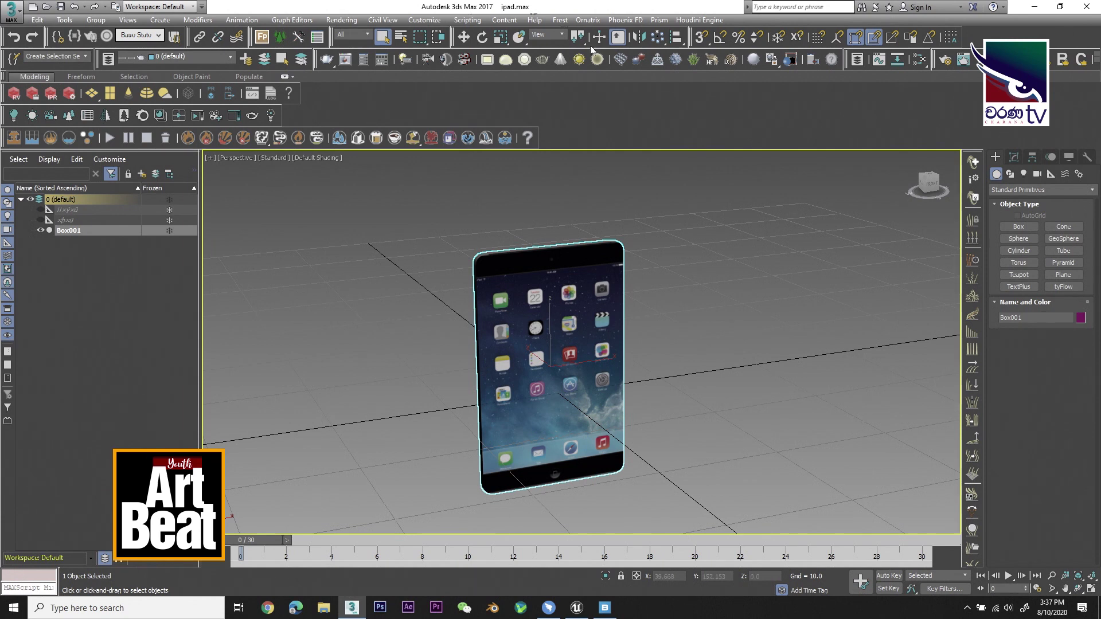
# In Unreal Engine, open the Content/fbx folder in the Content Browser
pyautogui.click(576, 607)
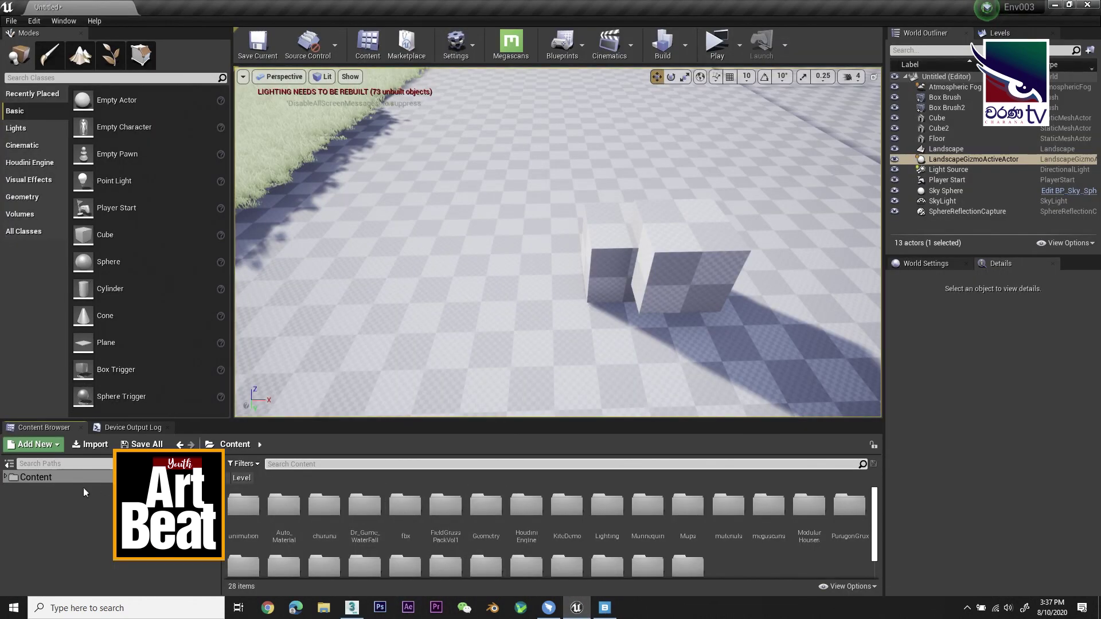
pyautogui.click(3, 478)
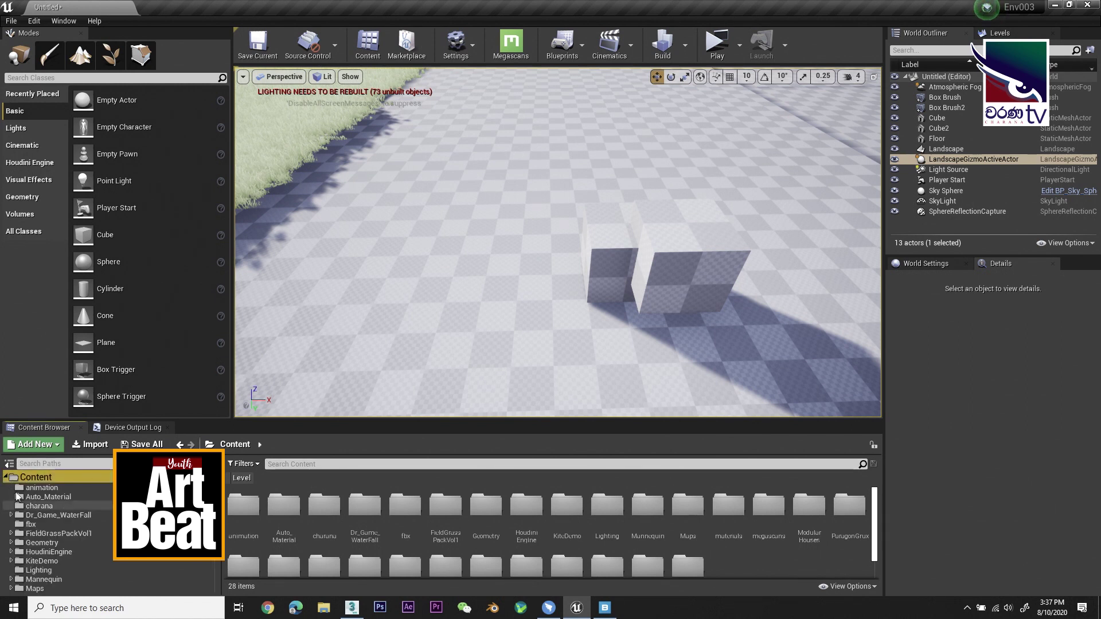
pyautogui.click(32, 524)
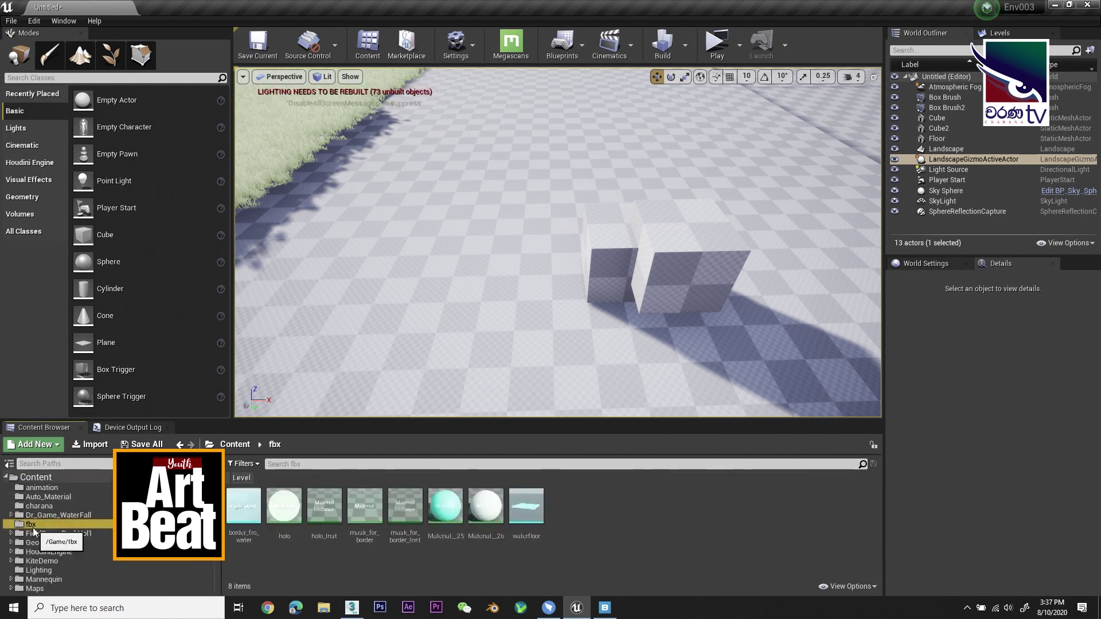
pyautogui.click(347, 567)
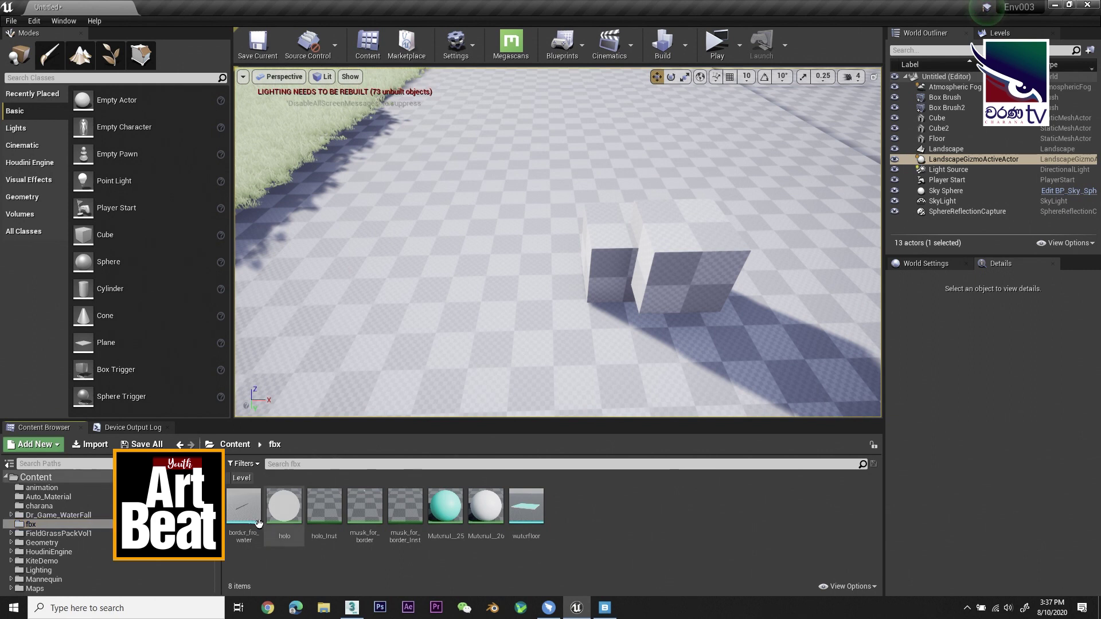
# Import the ipad FBX file from Desktop > charana TV
pyautogui.click(91, 446)
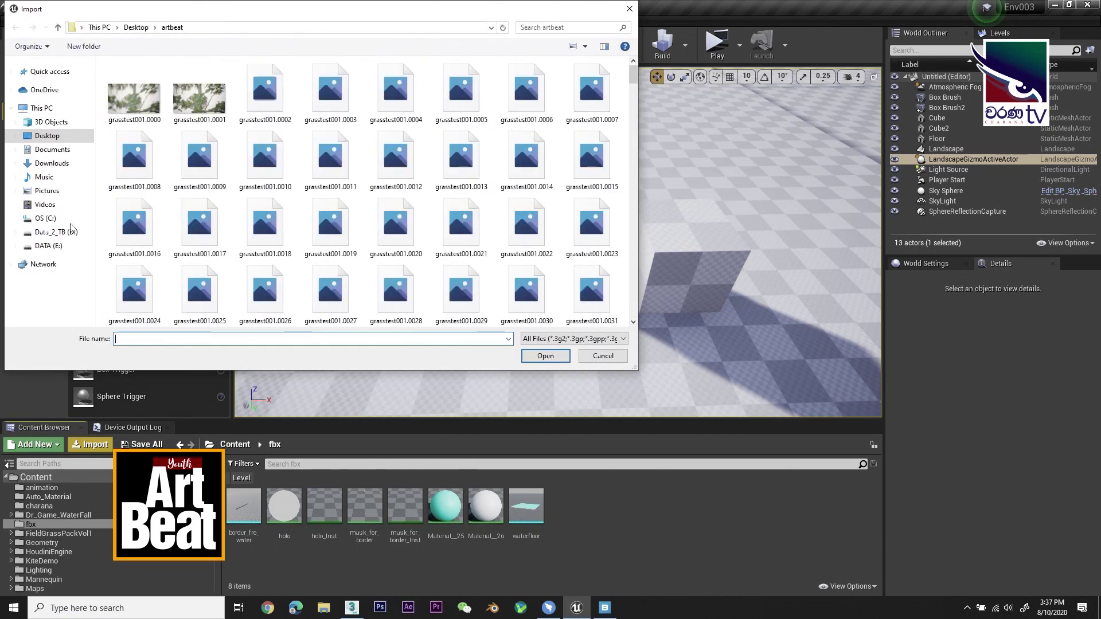
pyautogui.click(43, 137)
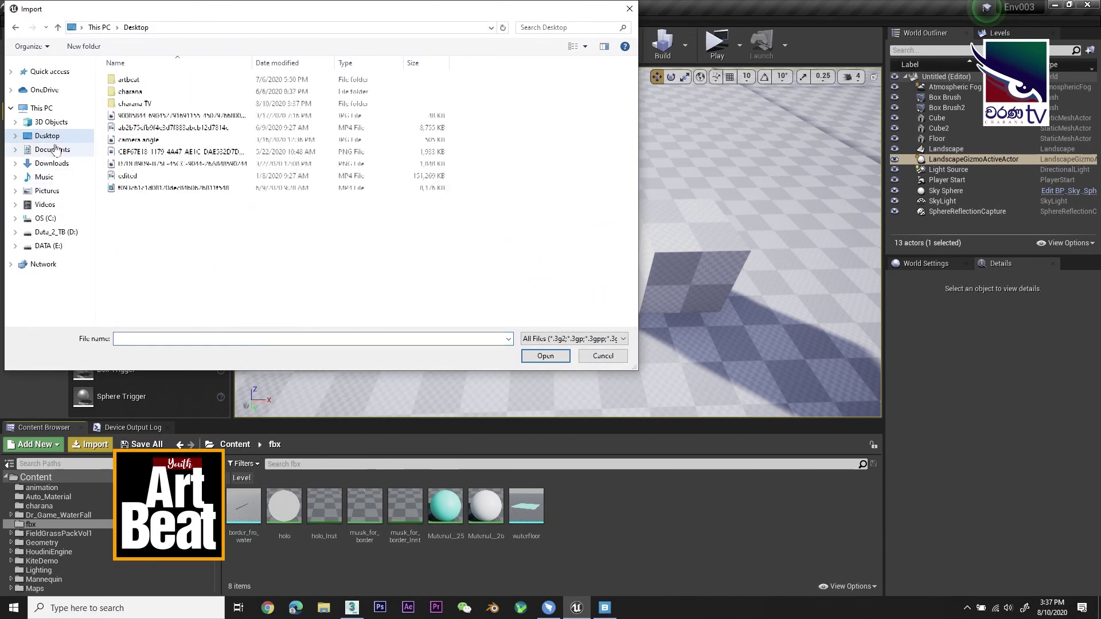
pyautogui.doubleClick(146, 104)
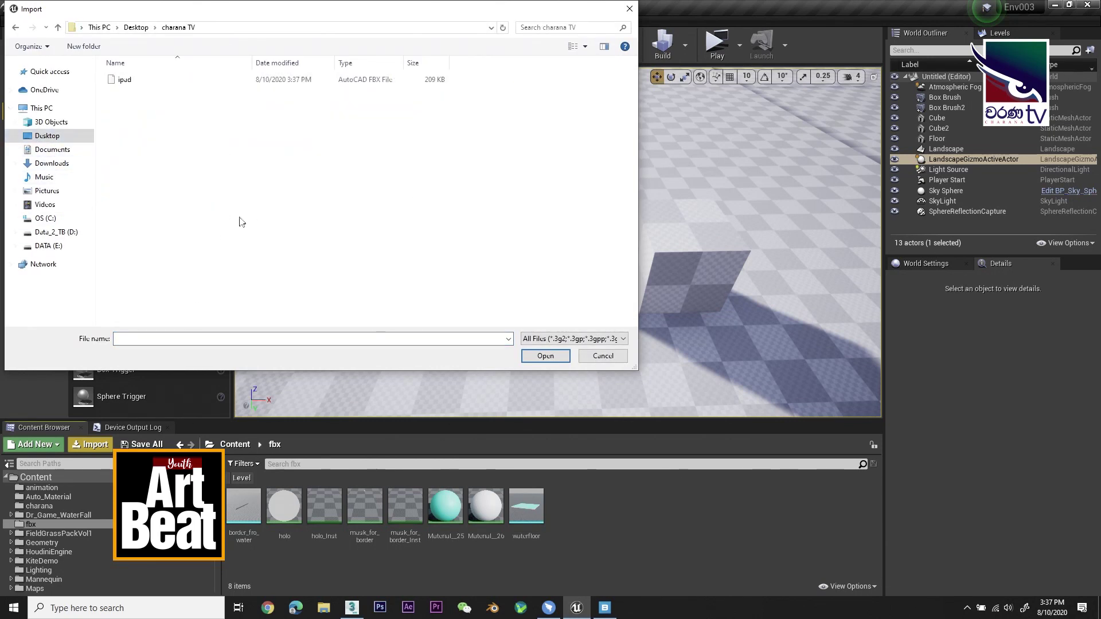
pyautogui.click(128, 81)
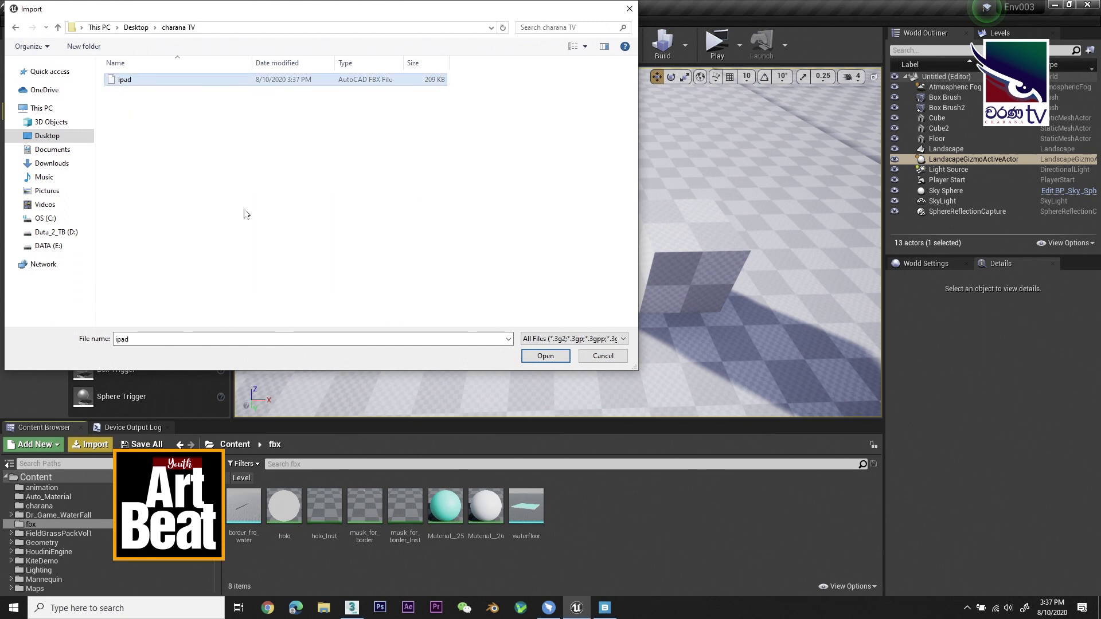
pyautogui.click(546, 356)
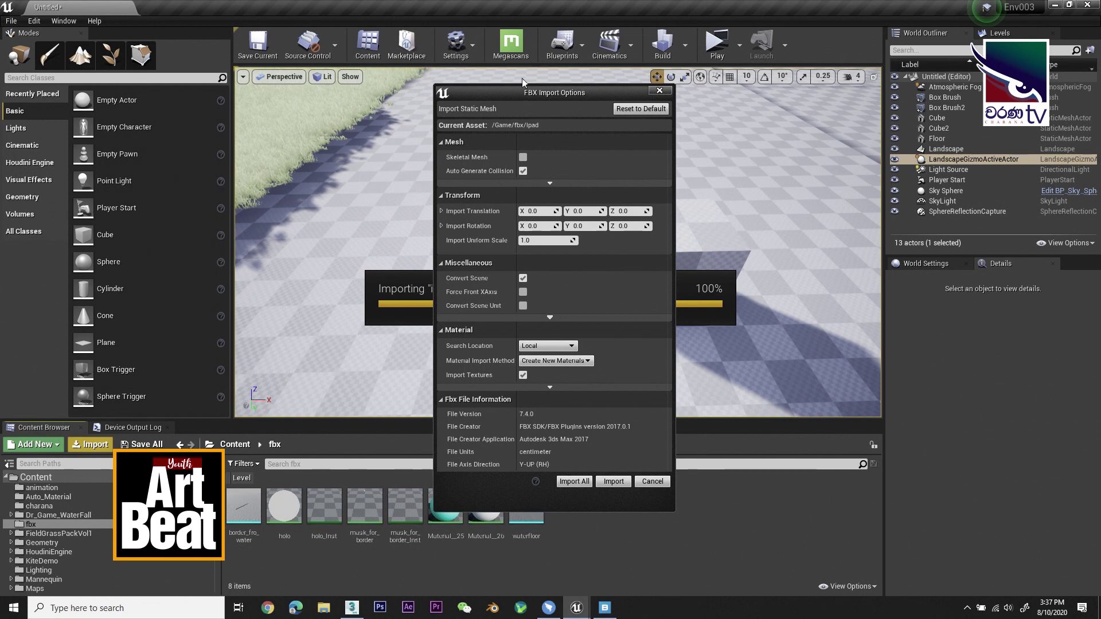
# Import the ipad as a static mesh with uniform scale 2.0 and Convert Scene kept on
pyautogui.moveTo(524, 92); pyautogui.dragTo(349, 67)
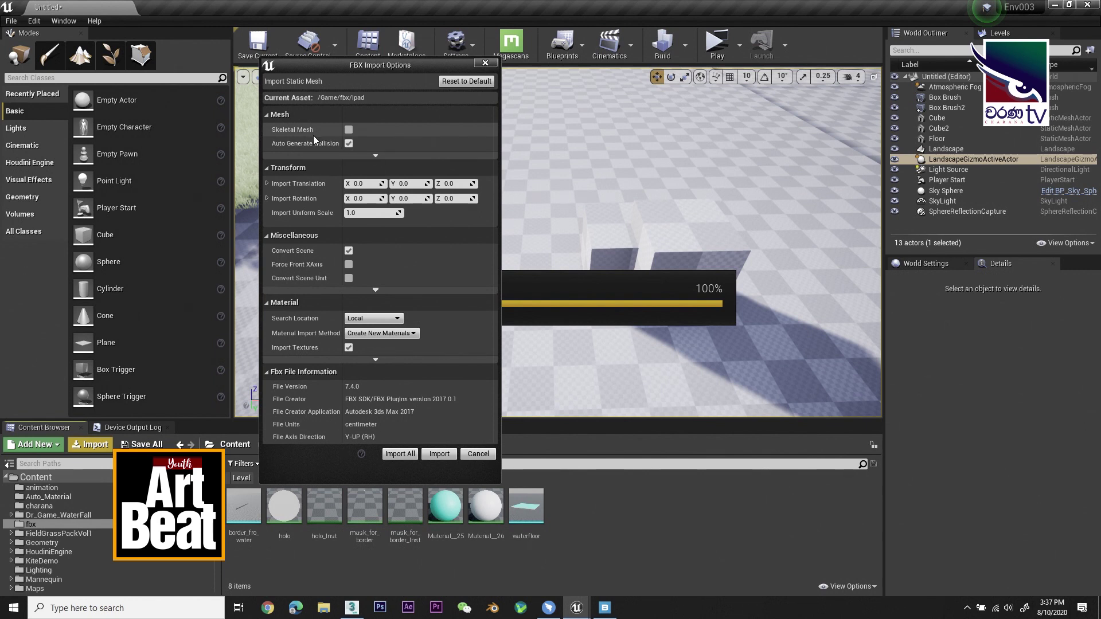
pyautogui.click(349, 129)
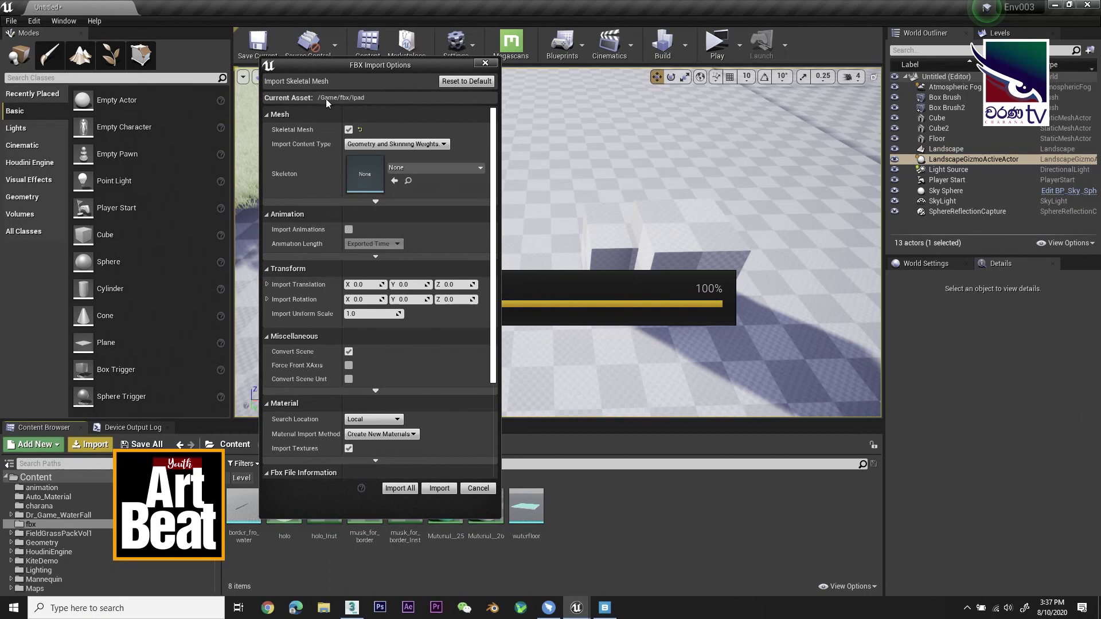
pyautogui.click(348, 130)
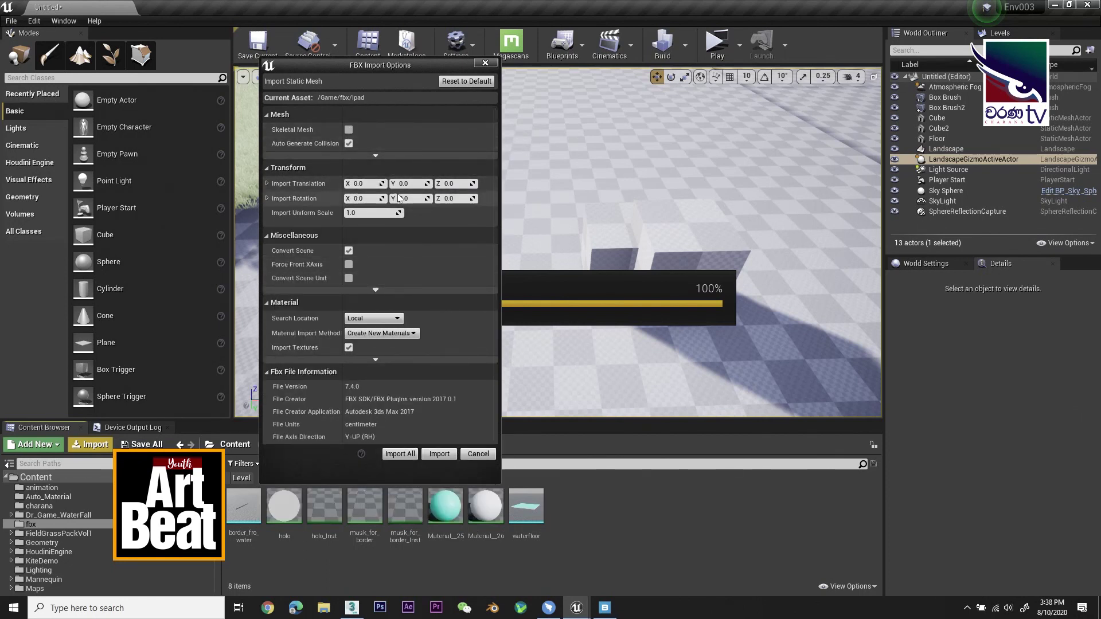
pyautogui.click(370, 213)
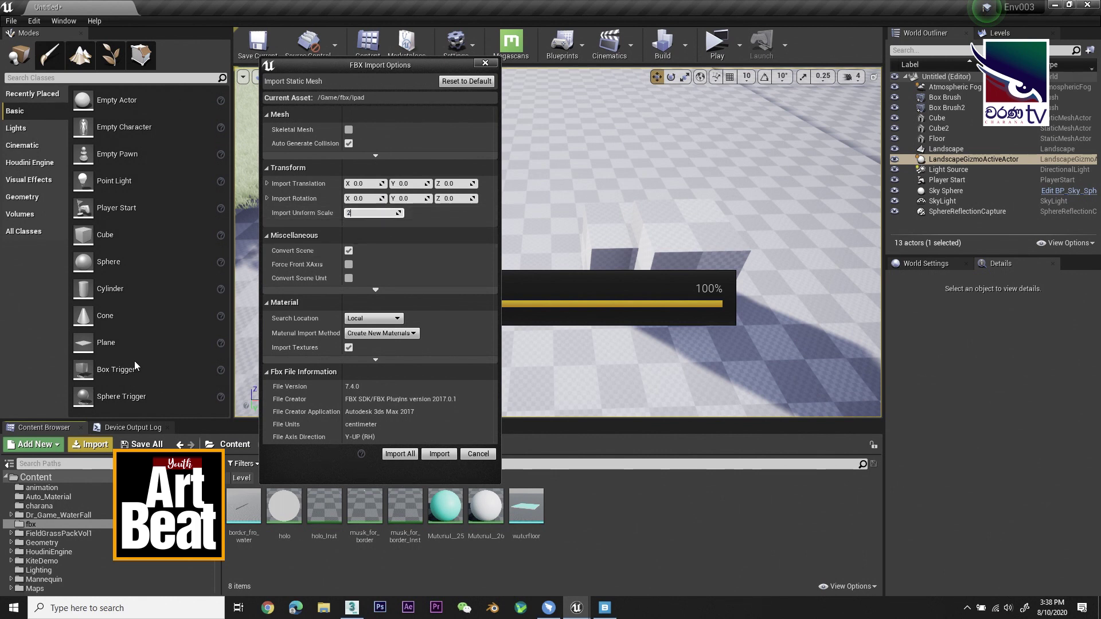
pyautogui.click(376, 291)
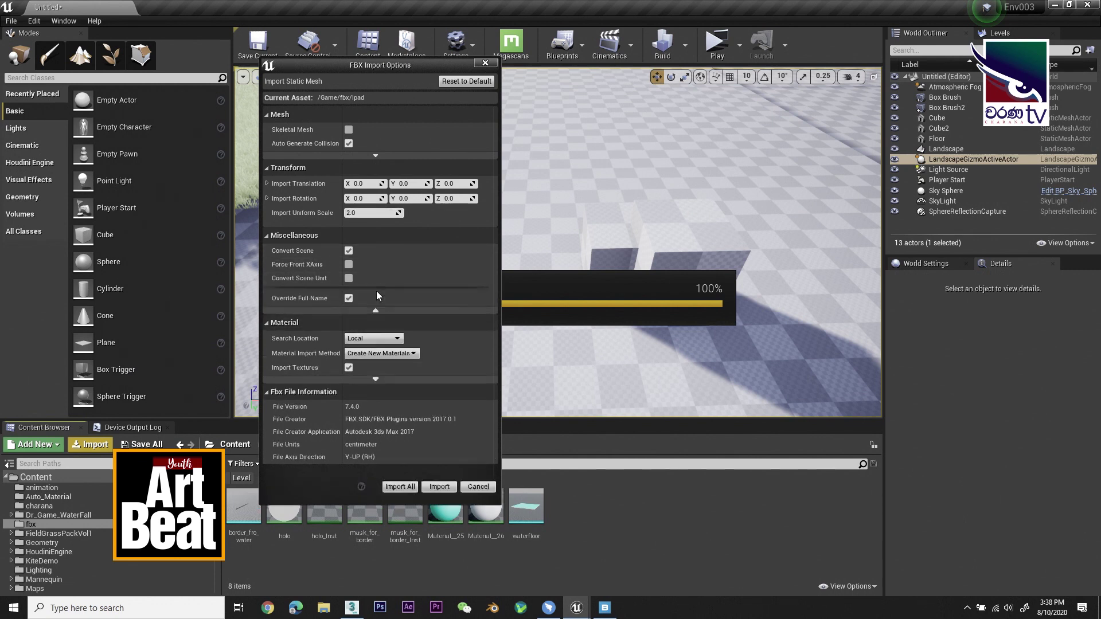
pyautogui.click(377, 309)
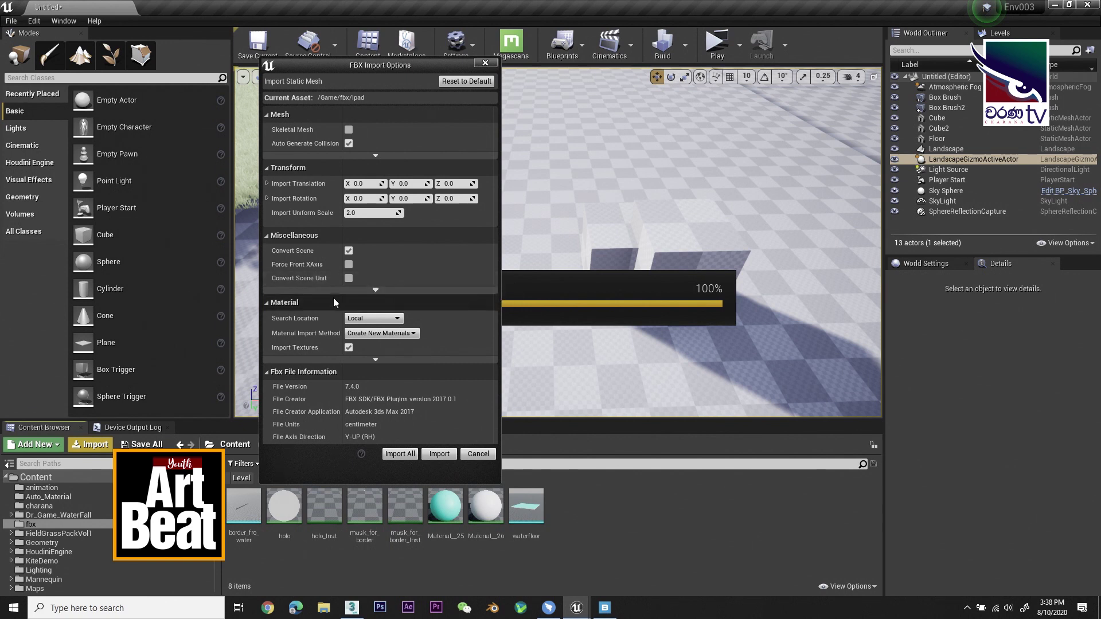
pyautogui.click(374, 360)
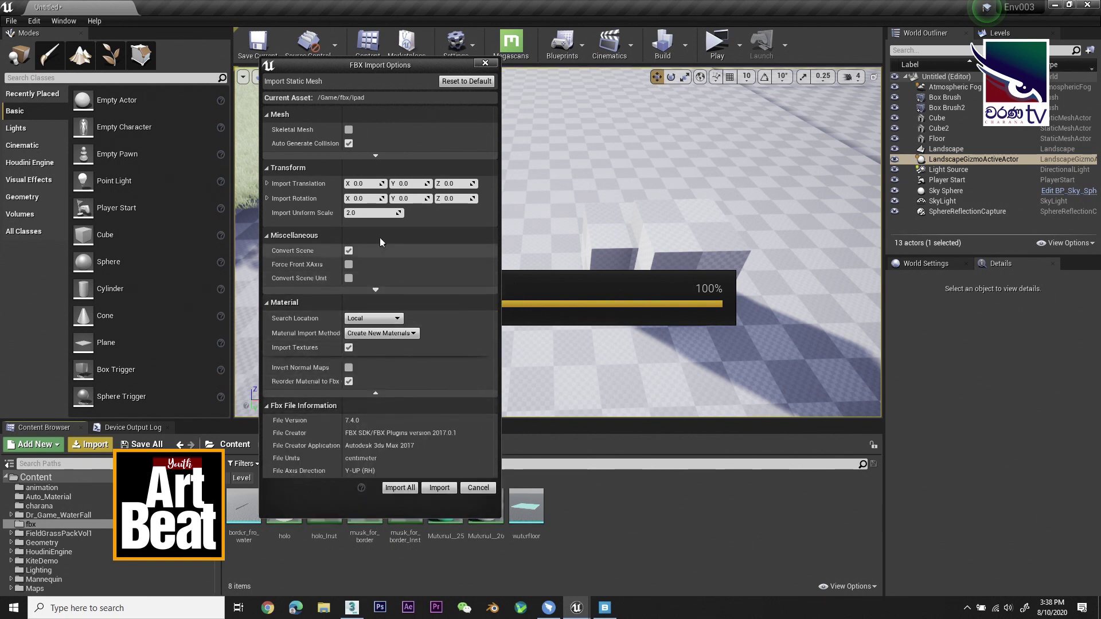
pyautogui.click(346, 252)
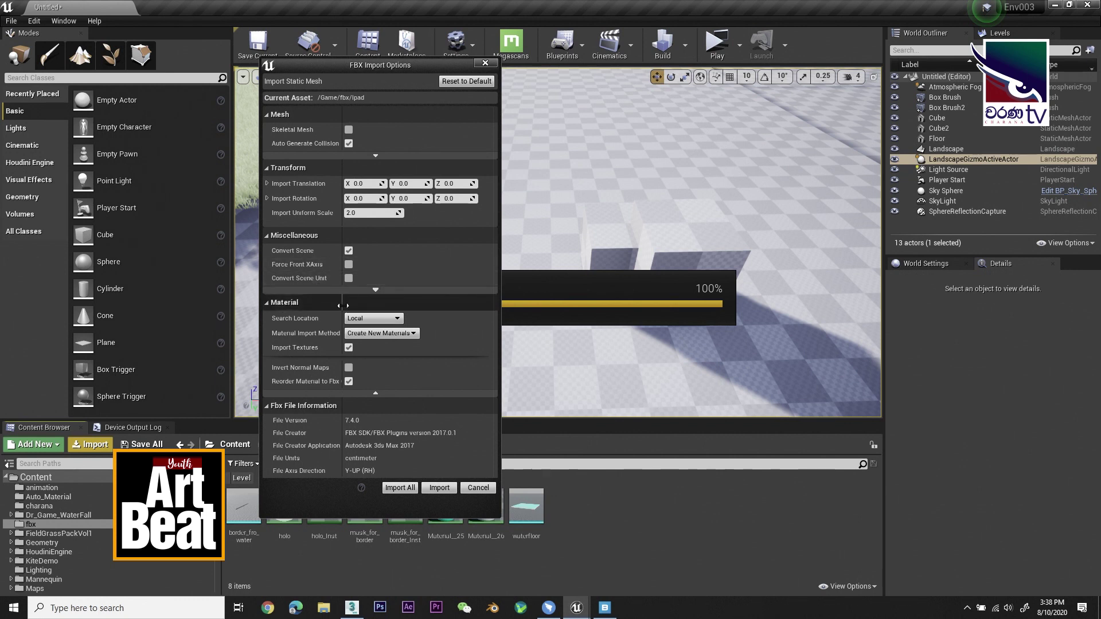
pyautogui.click(436, 488)
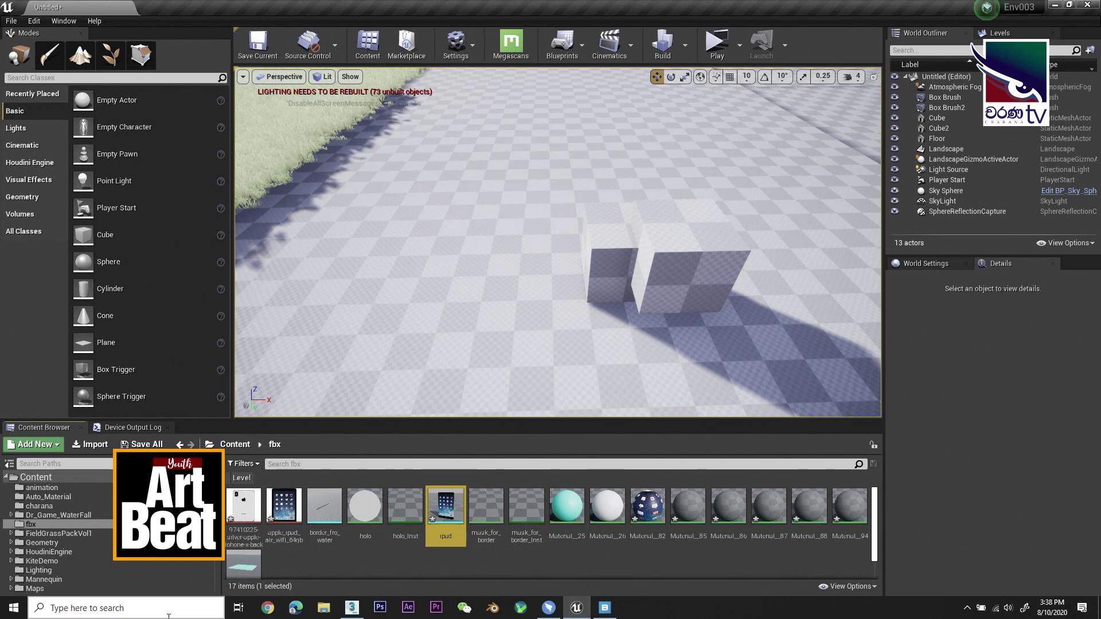
# Drag the ipad asset into the level near the cubes
pyautogui.moveTo(441, 309); pyautogui.dragTo(441, 260, button='right')
pyautogui.moveTo(445, 514); pyautogui.dragTo(492, 343)
pyautogui.moveTo(510, 296); pyautogui.dragTo(513, 284)
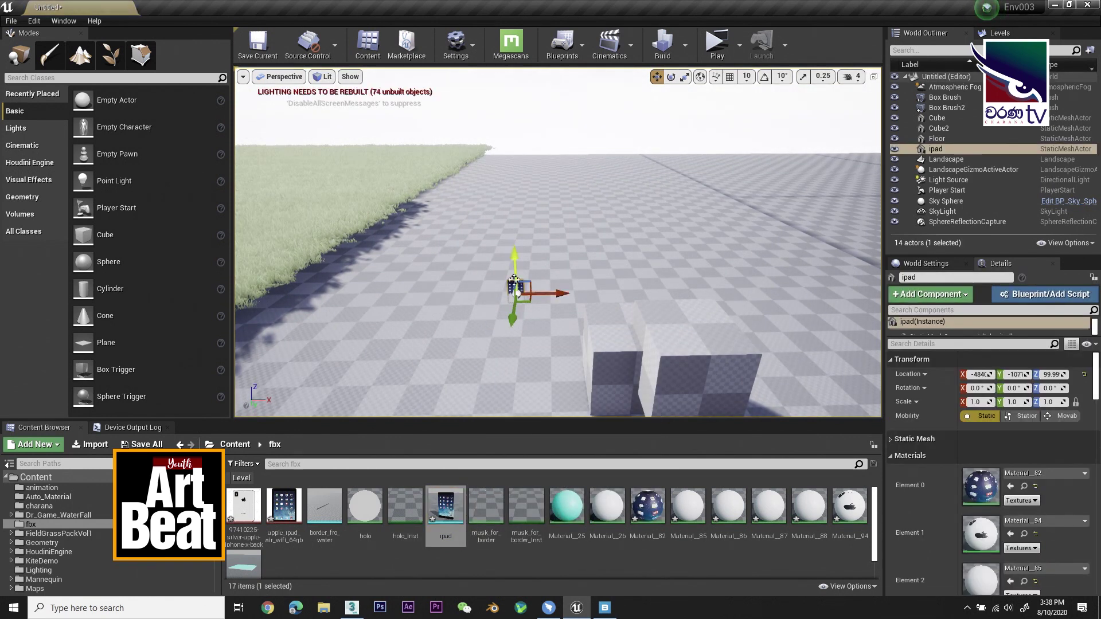
pyautogui.scroll(6, 515, 281)
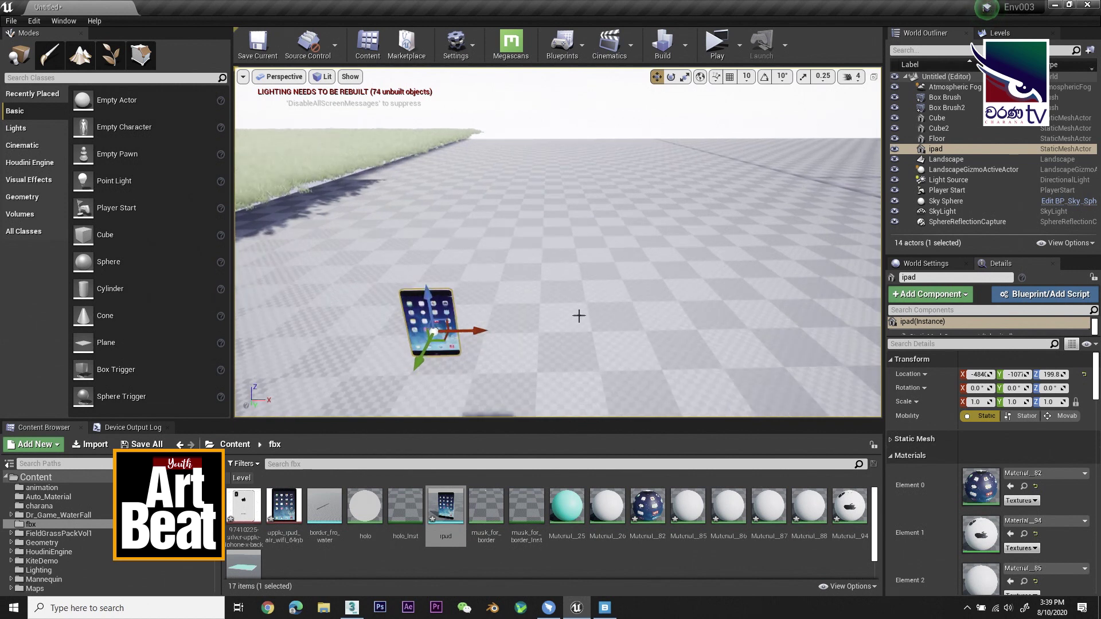
pyautogui.moveTo(578, 315); pyautogui.dragTo(537, 344, button='middle')
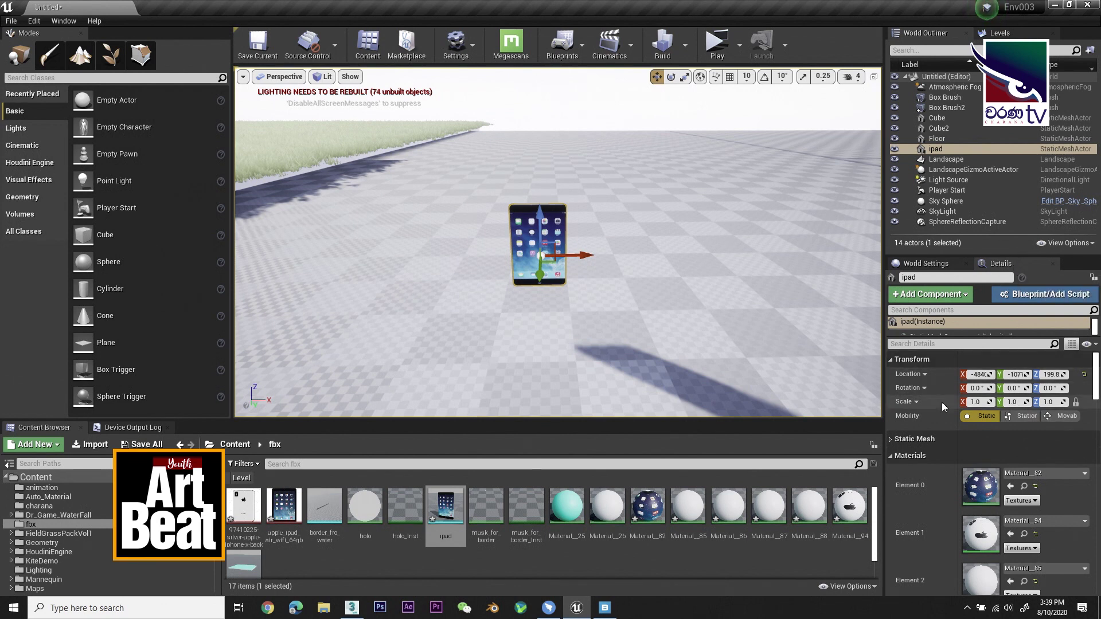
# Set the ipad actor's scale to 5.0 on every axis in Details
pyautogui.click(975, 402)
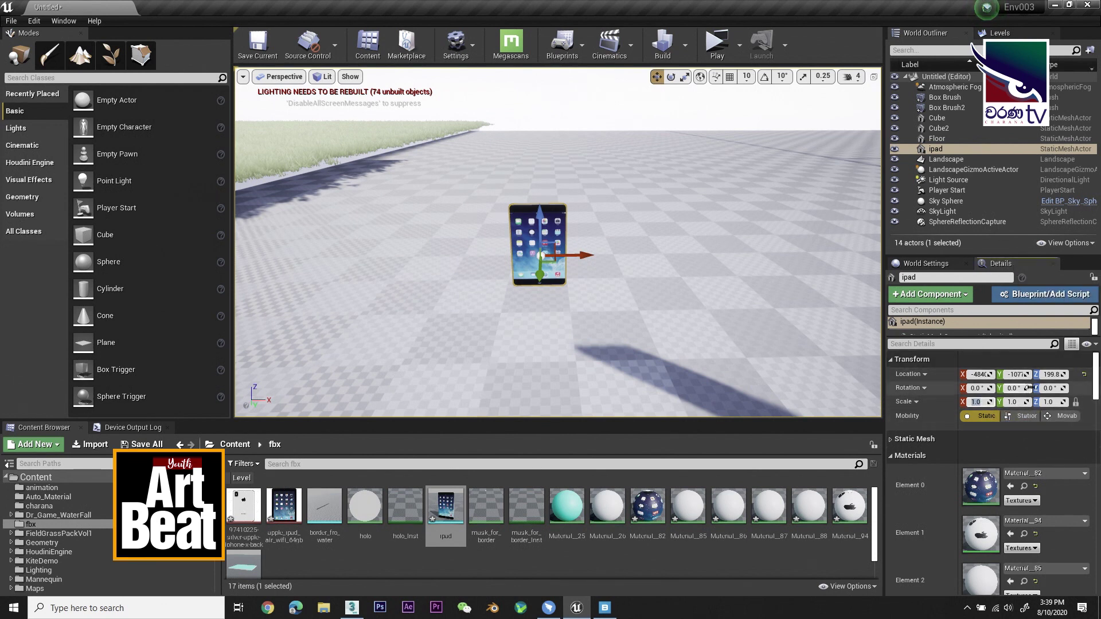
pyautogui.write('2')
pyautogui.press('Return')
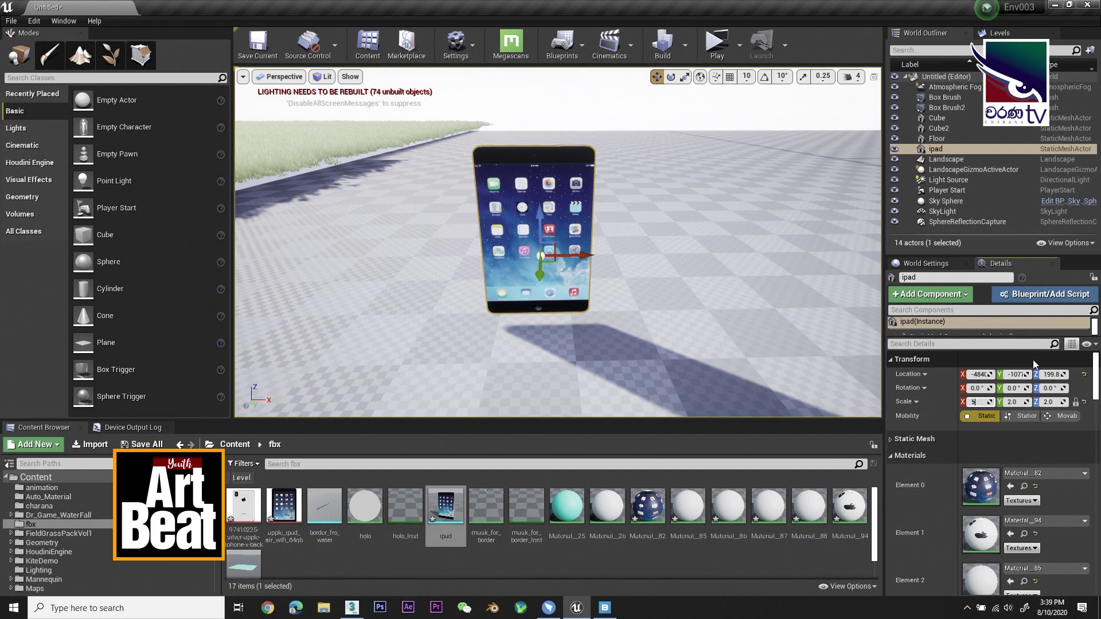
pyautogui.press('Return')
pyautogui.moveTo(717, 275); pyautogui.dragTo(697, 215, button='right')
pyautogui.press('s')
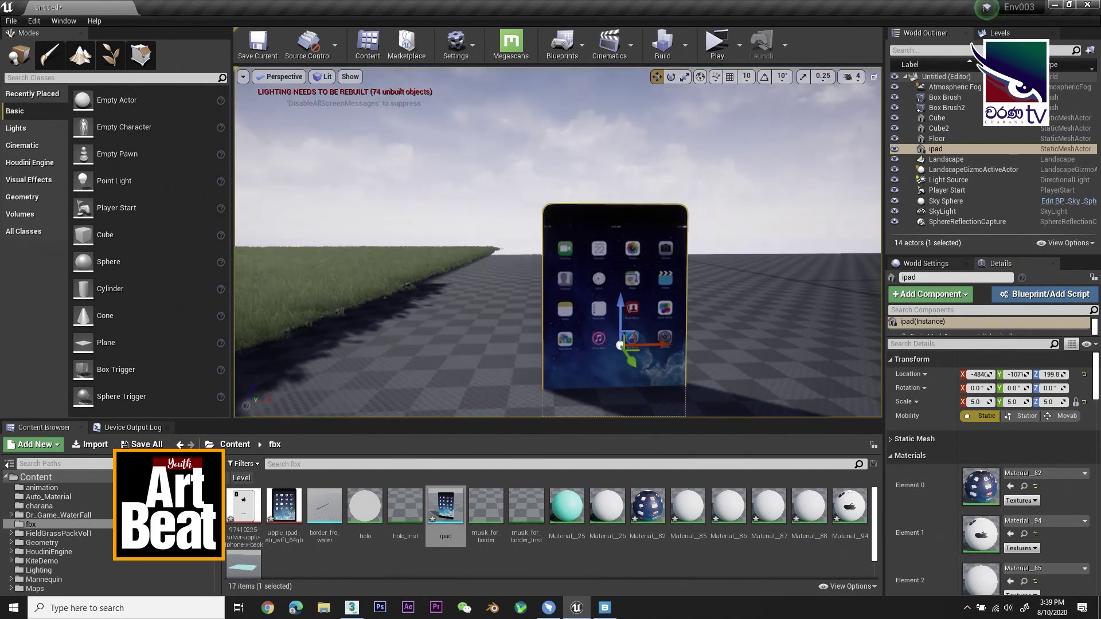
# Raise the ipad along Z to 396.4 and look it over from the front
pyautogui.moveTo(622, 318); pyautogui.dragTo(623, 238)
pyautogui.moveTo(622, 237); pyautogui.dragTo(602, 293, button='right')
pyautogui.press('a')
pyautogui.press('d')
pyautogui.press('s')
pyautogui.press('w')
pyautogui.moveTo(712, 407); pyautogui.dragTo(721, 368, button='right')
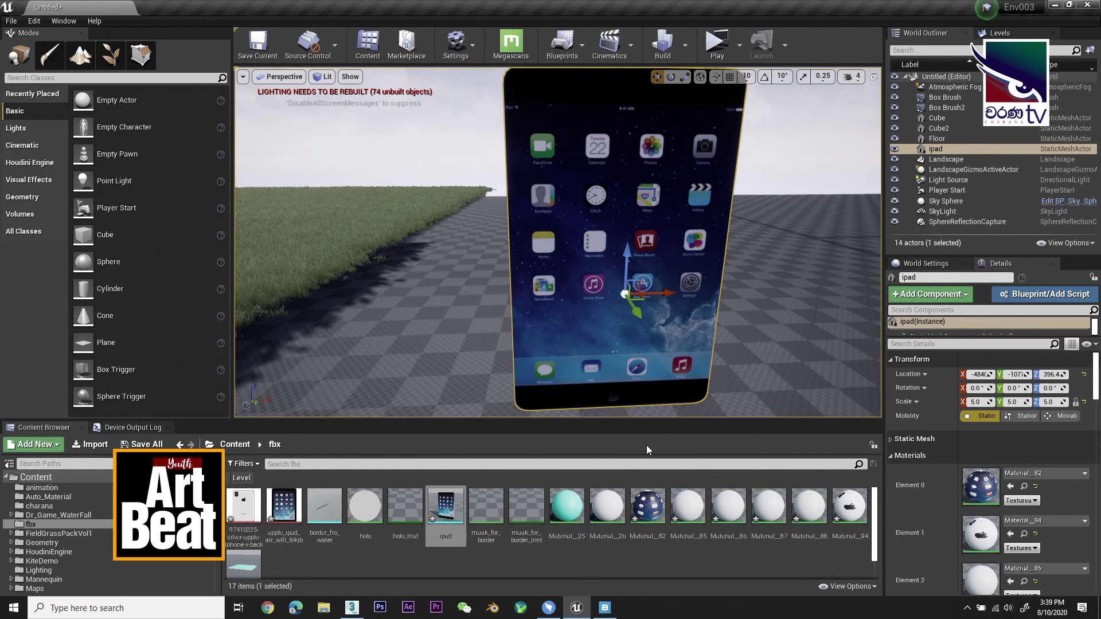
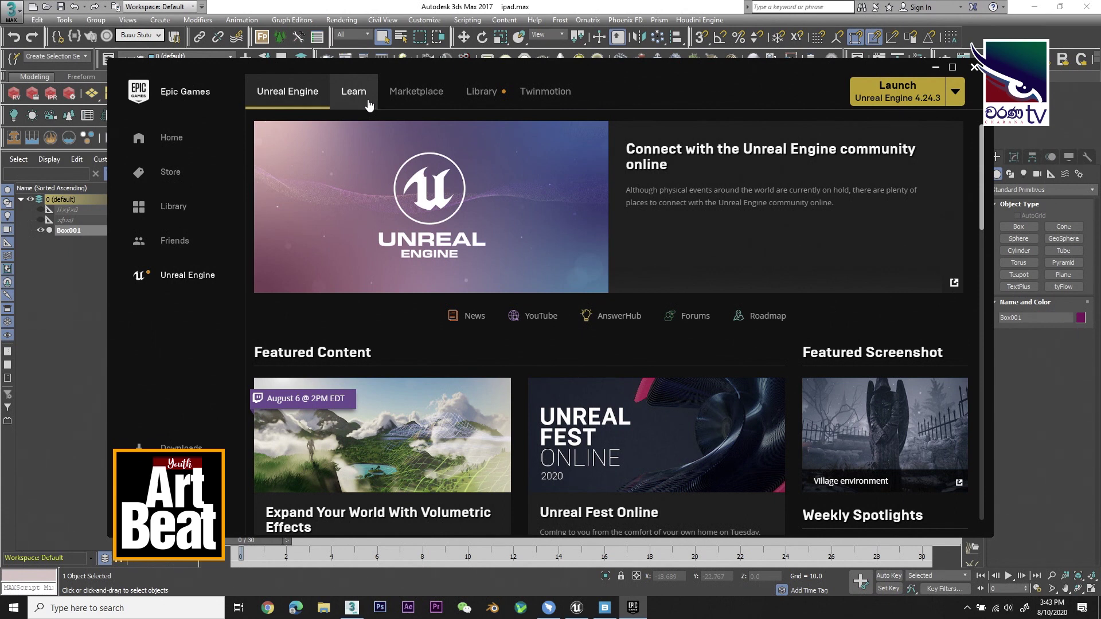
# Open the Unreal Engine Marketplace with the launcher maximized to full screen
pyautogui.click(443, 114)
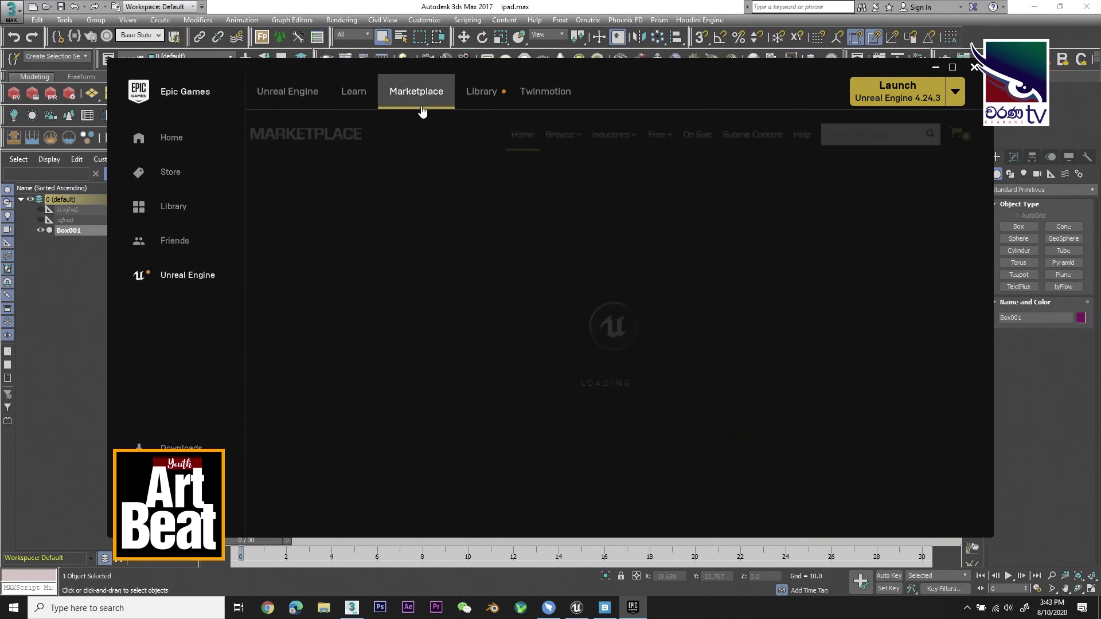
pyautogui.moveTo(776, 325)
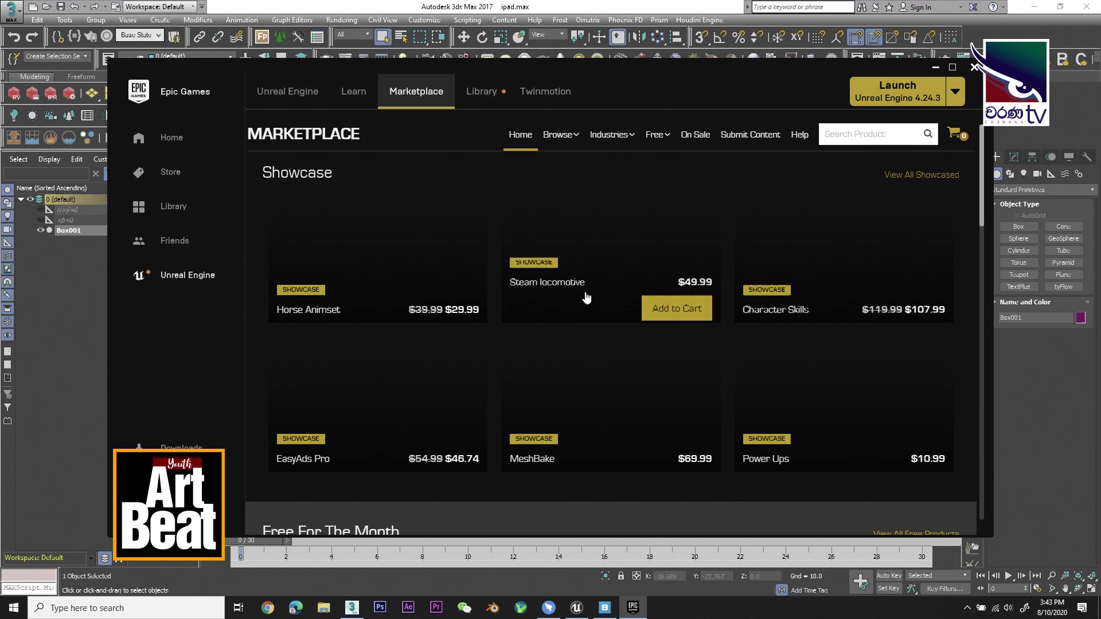
pyautogui.click(952, 67)
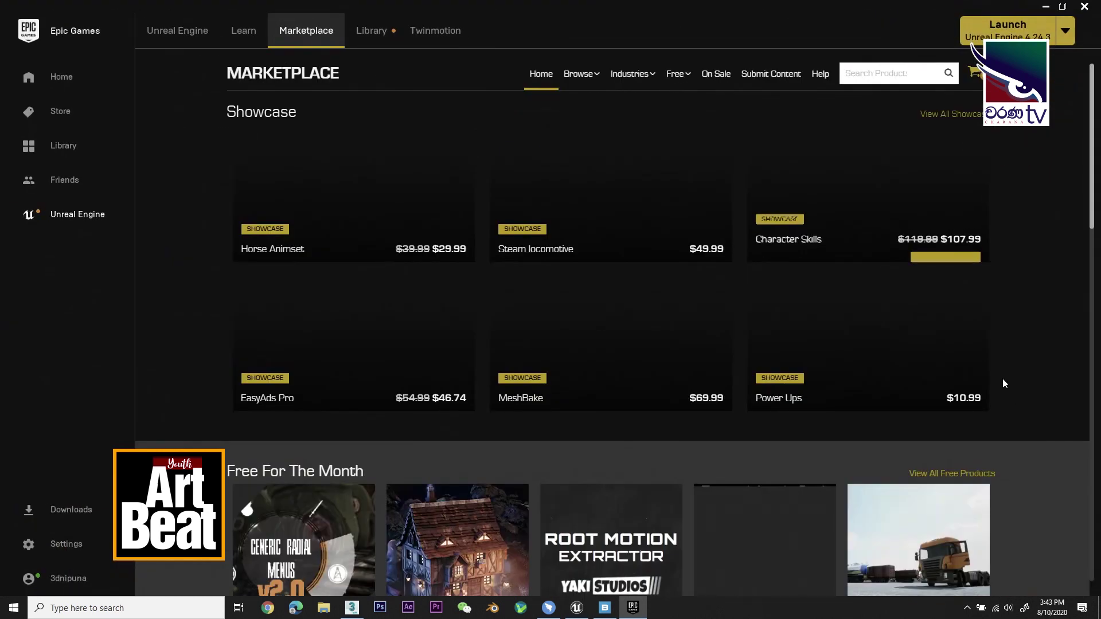
# Browse the Marketplace's Showcase and Free For The Month products
pyautogui.scroll(-4, 791, 516)
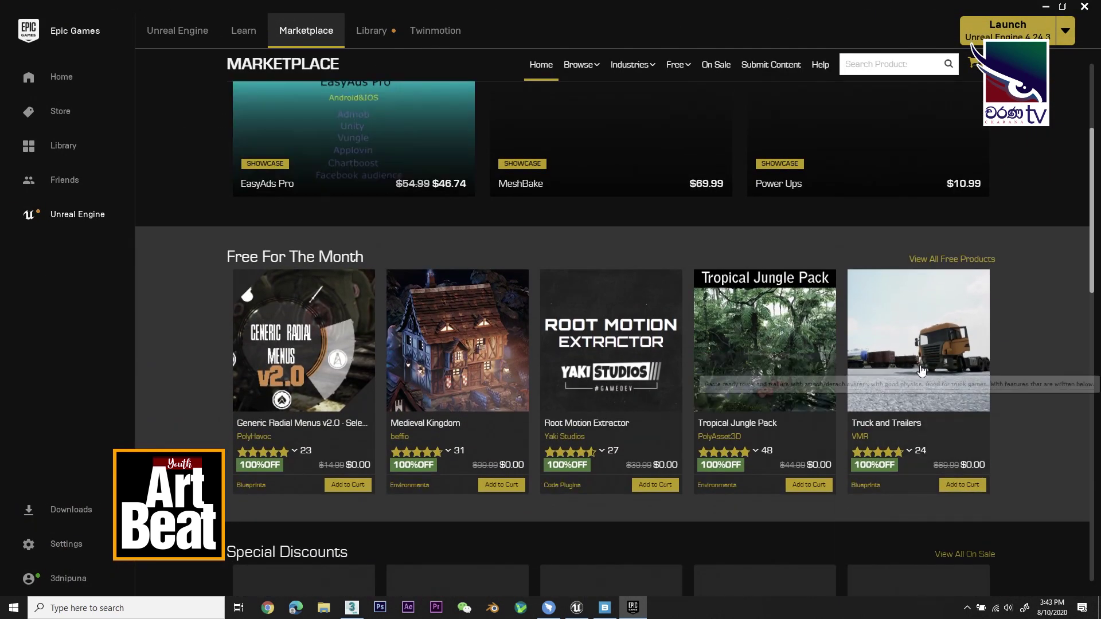
pyautogui.scroll(1, 503, 442)
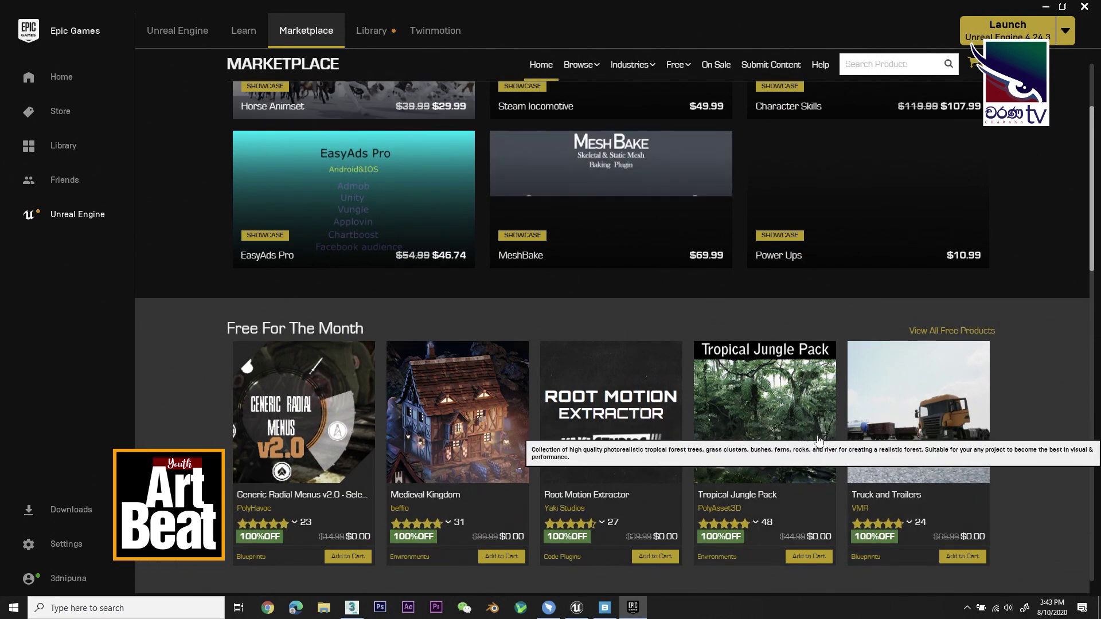
pyautogui.scroll(2, 412, 209)
pyautogui.moveTo(410, 208)
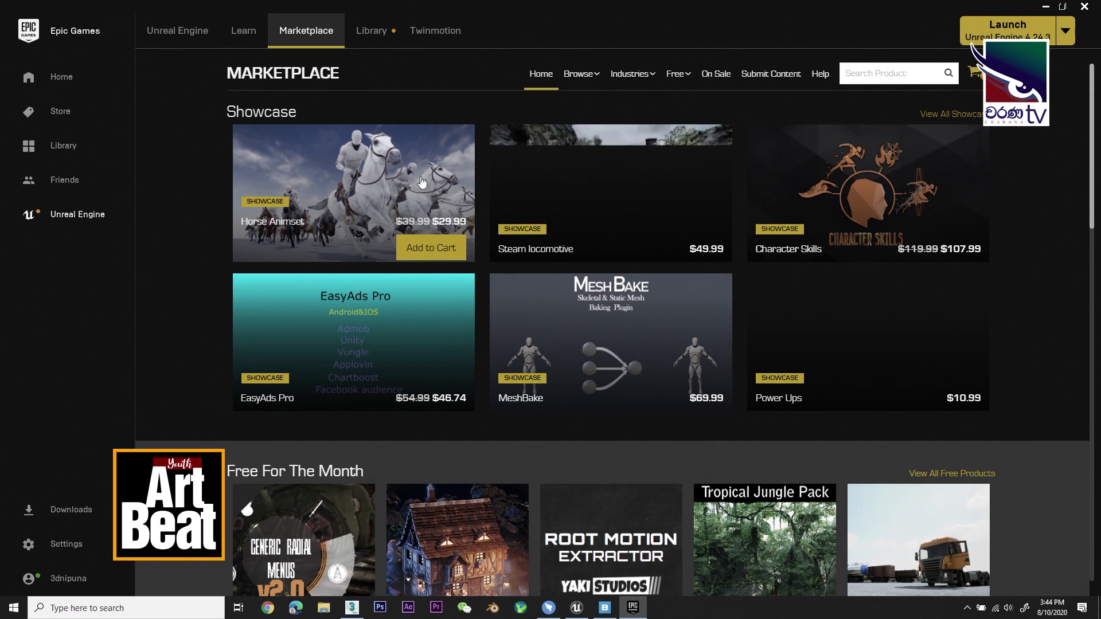
pyautogui.moveTo(678, 207)
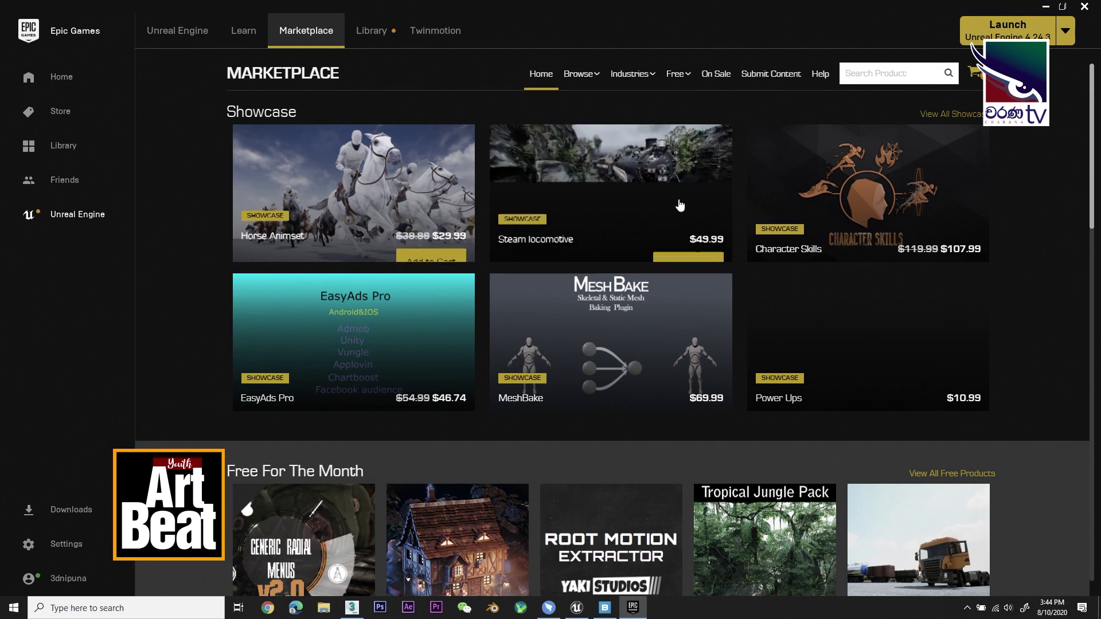
pyautogui.moveTo(727, 401)
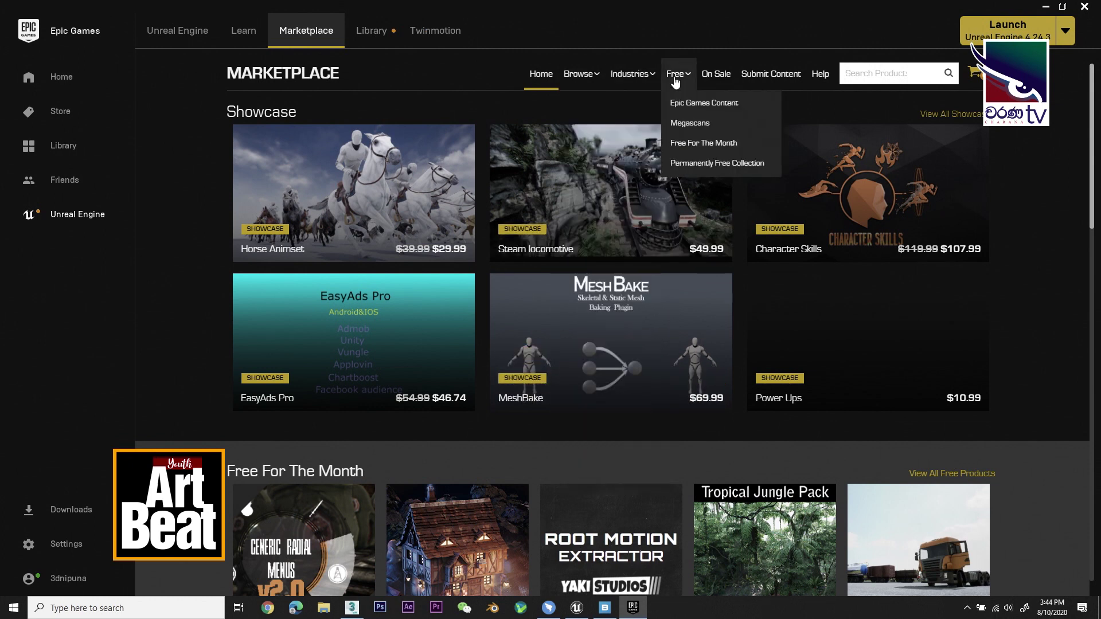
pyautogui.moveTo(676, 73)
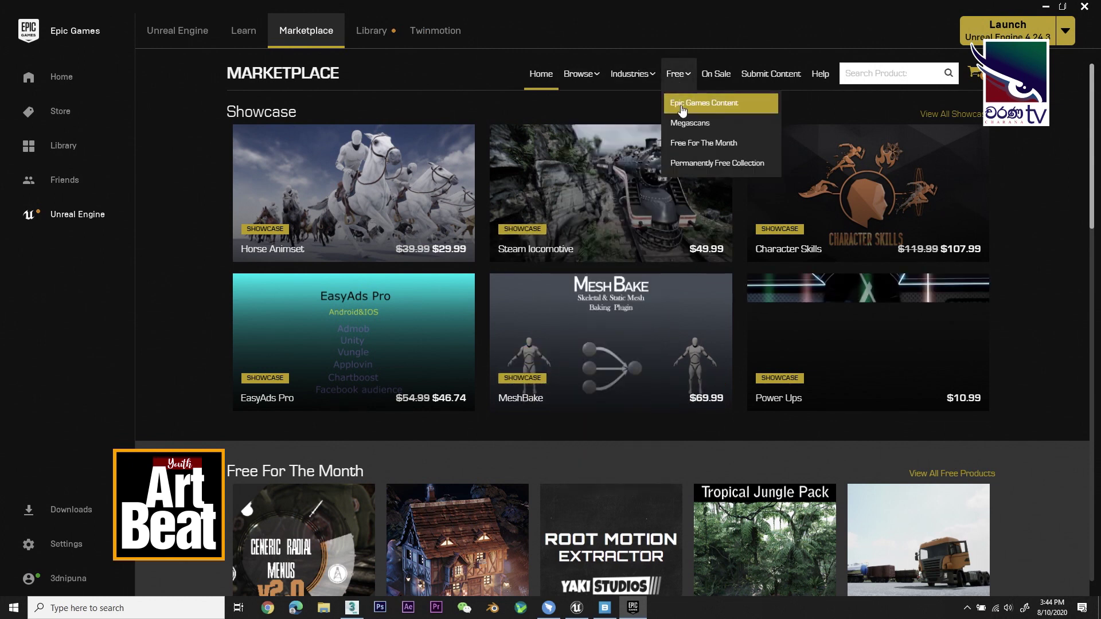
# Browse Epic Games' free content, then go to the Library of owned games
pyautogui.click(681, 104)
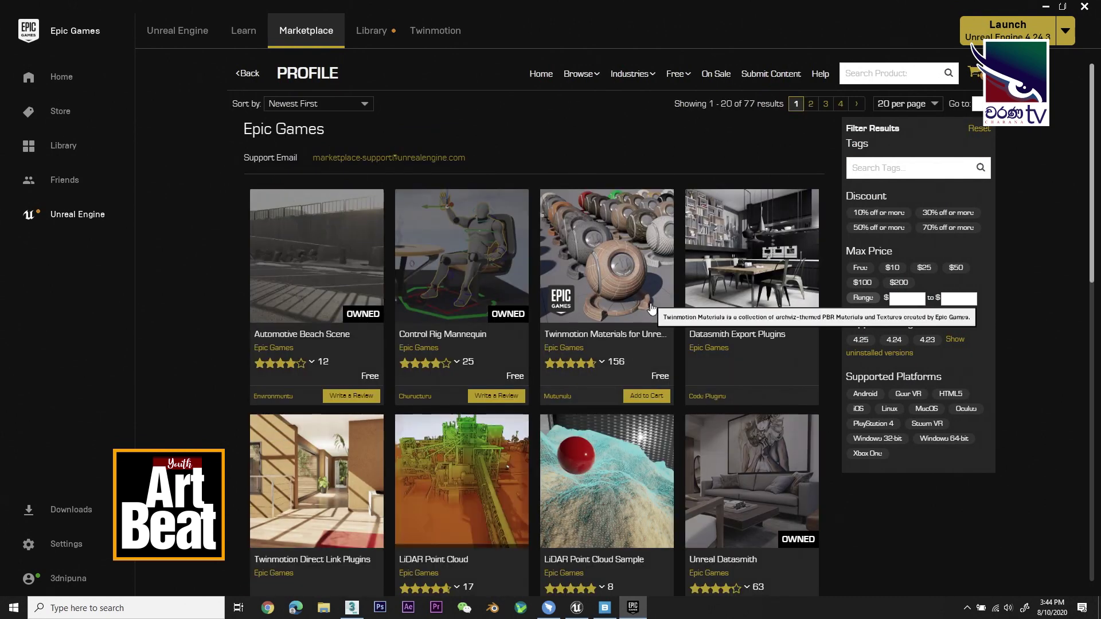
pyautogui.scroll(-5, 595, 299)
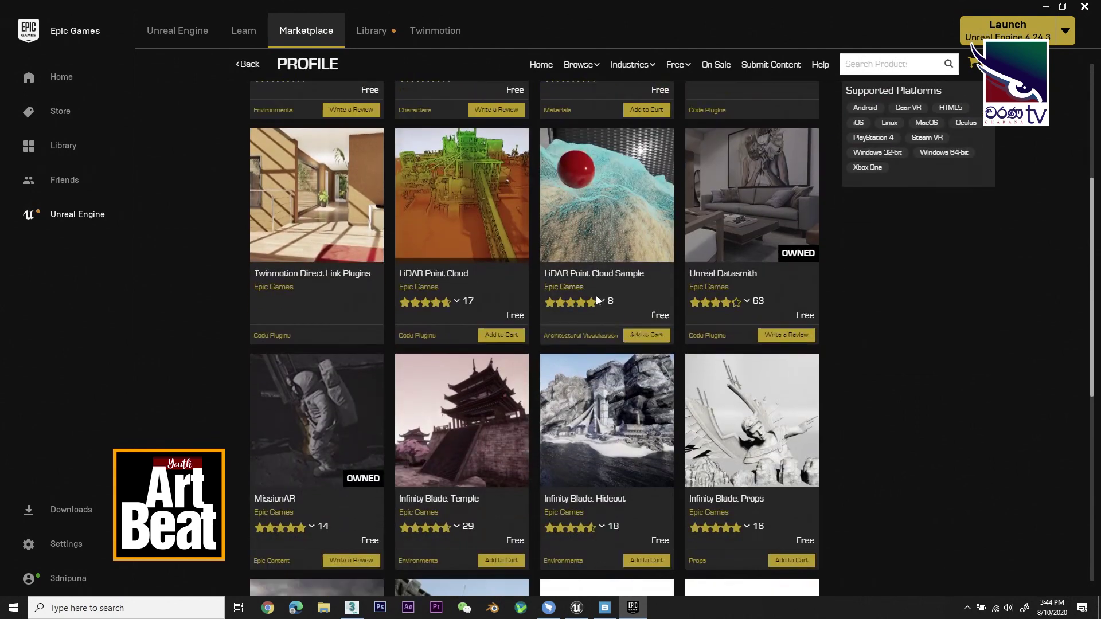
pyautogui.scroll(3, 582, 295)
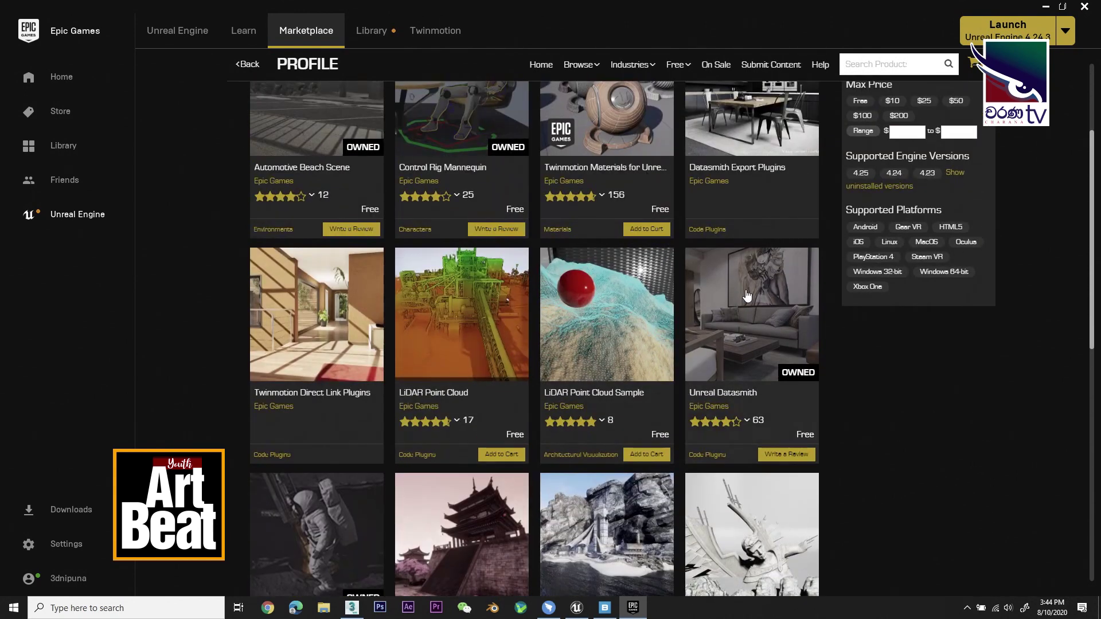
pyautogui.scroll(4, 740, 298)
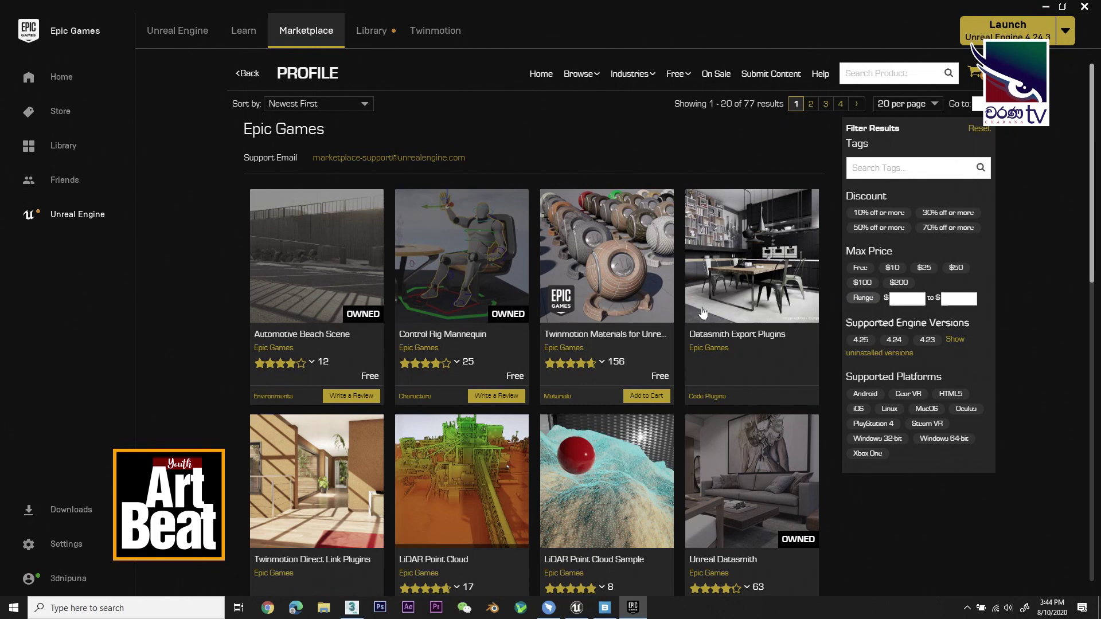
pyautogui.scroll(-4, 703, 312)
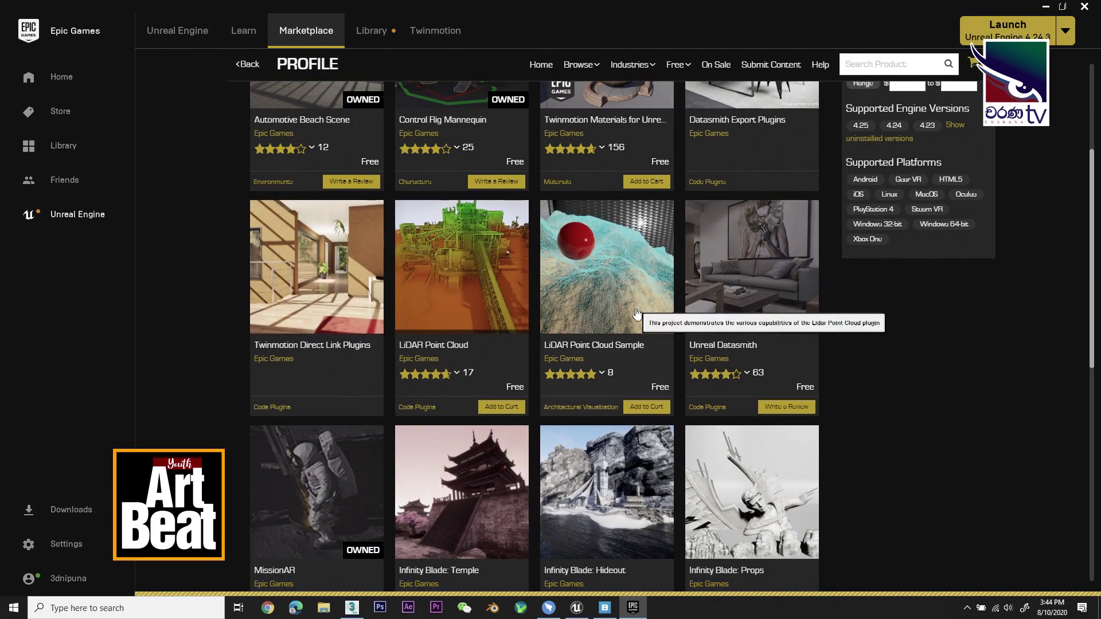
pyautogui.moveTo(717, 373)
pyautogui.scroll(-1, 717, 360)
pyautogui.scroll(-7, 716, 360)
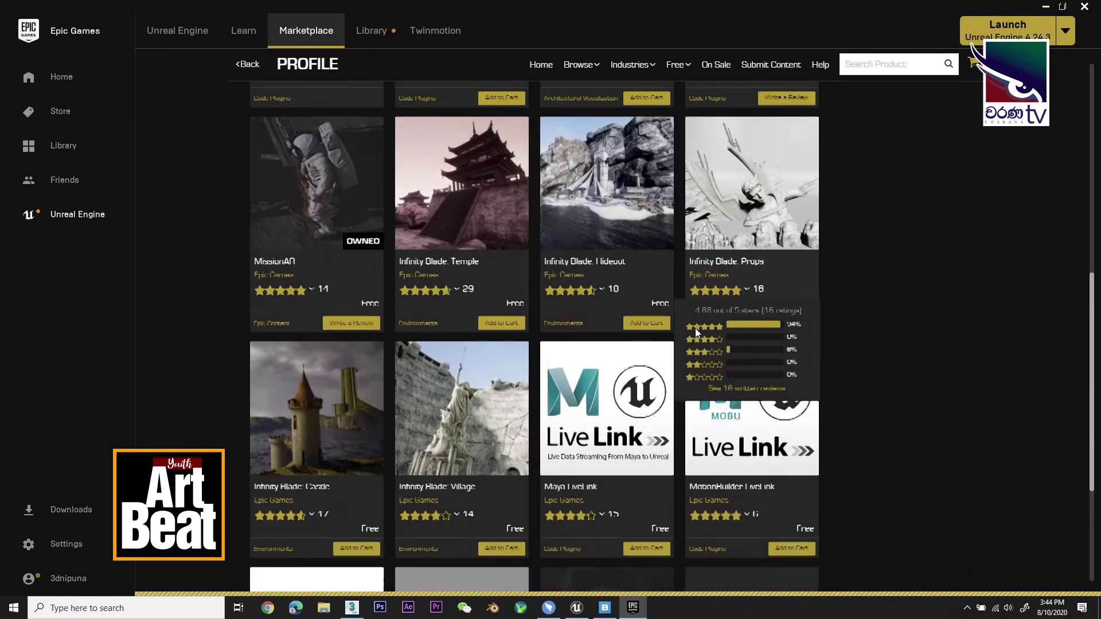
pyautogui.scroll(-1, 687, 318)
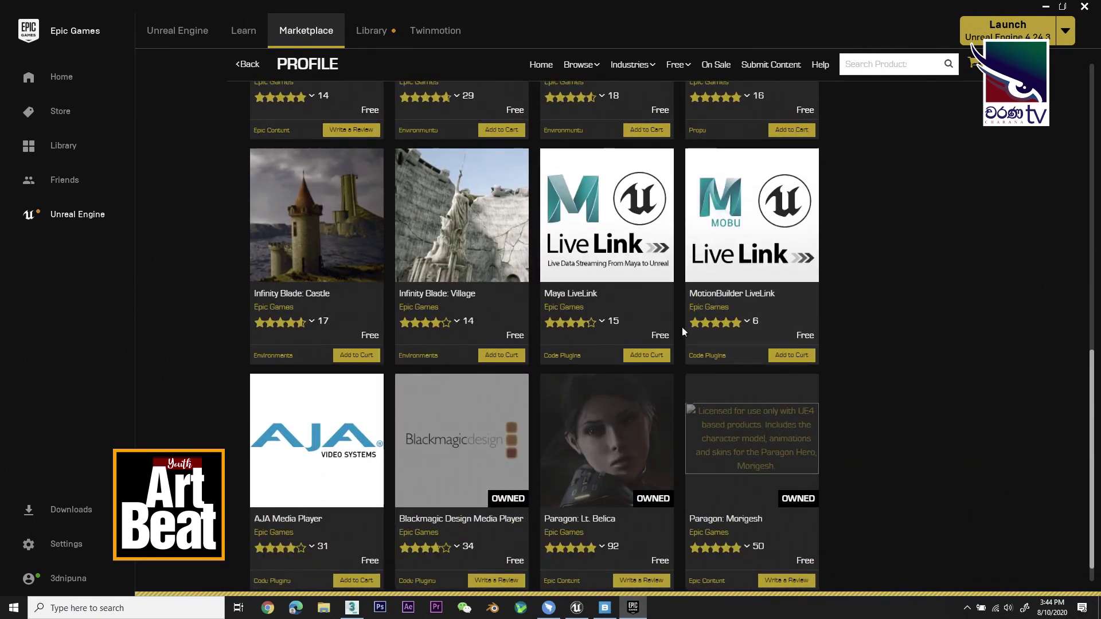
pyautogui.scroll(-1, 676, 332)
pyautogui.click(669, 350)
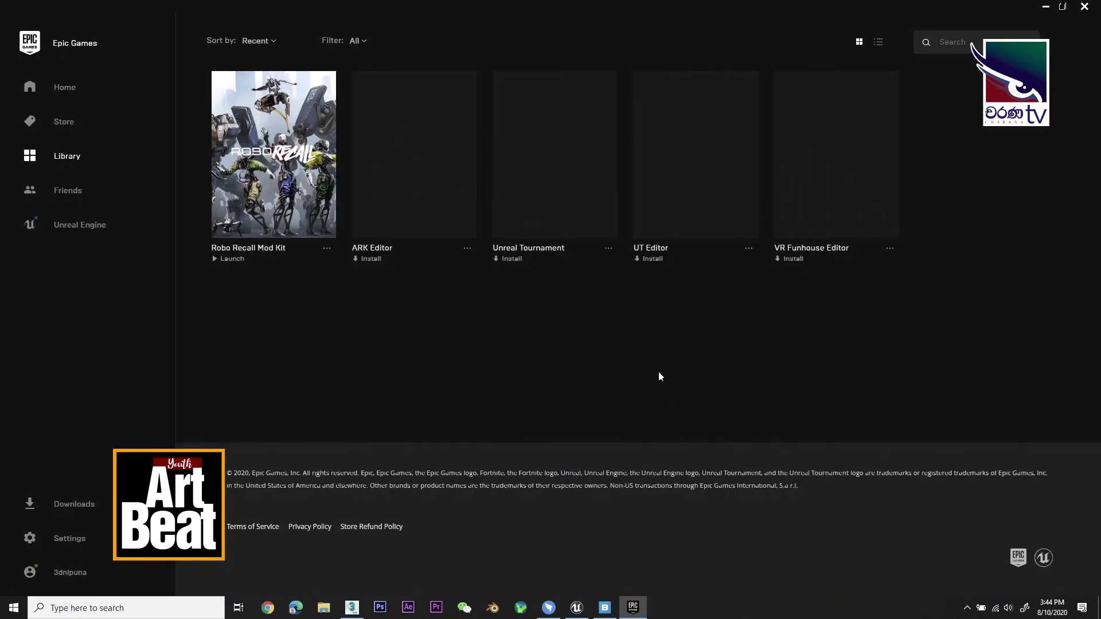
# Go to the Unreal Engine Library and look through the Vault assets
pyautogui.click(66, 88)
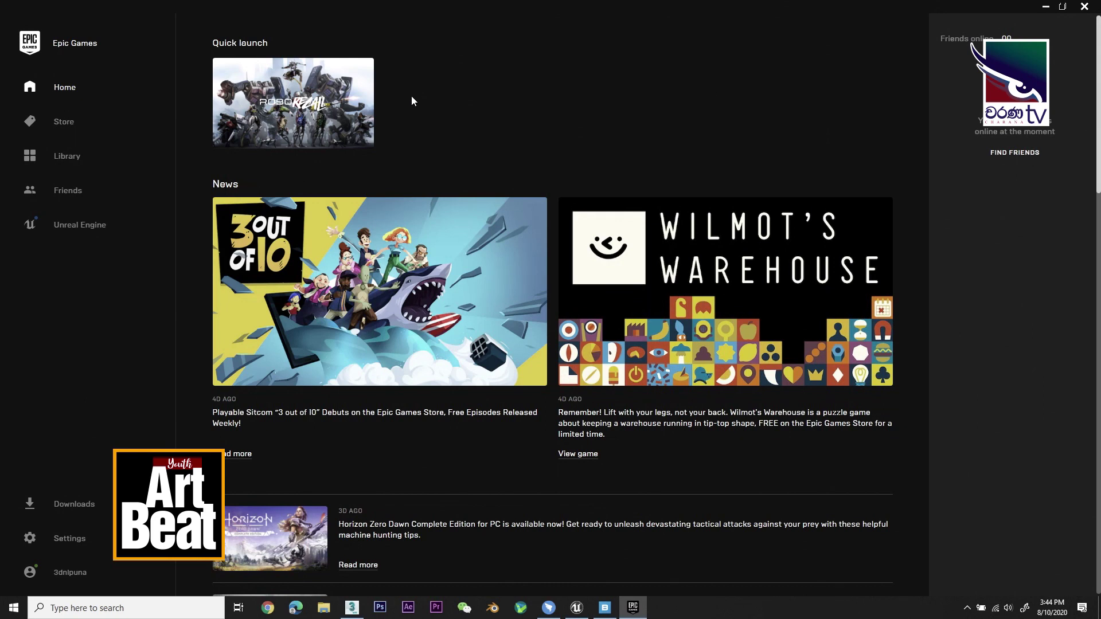
pyautogui.click(85, 227)
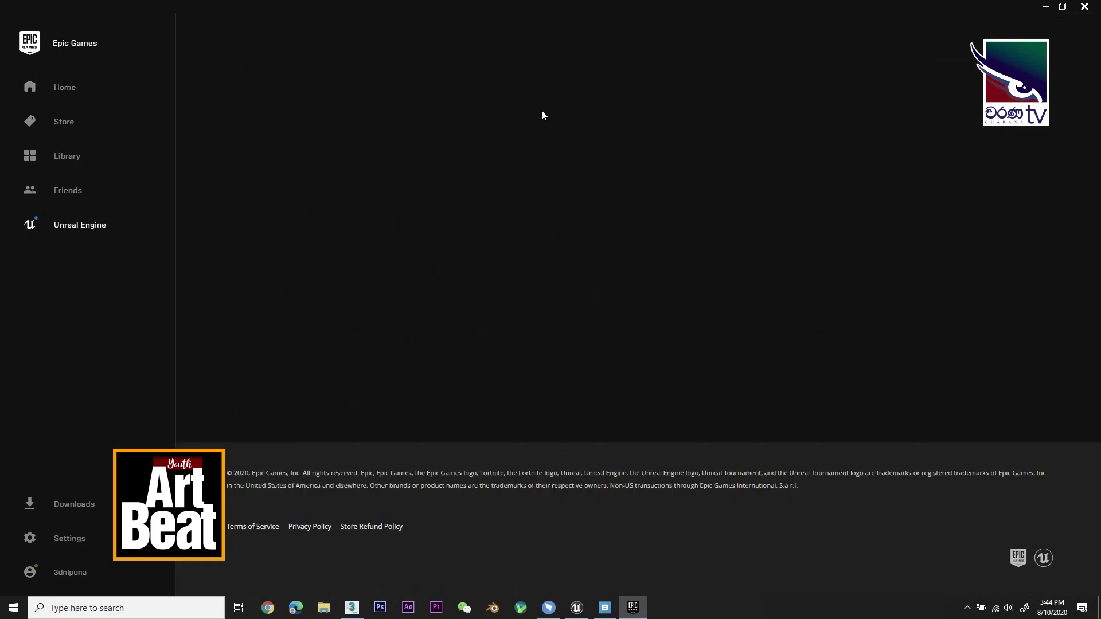
pyautogui.click(379, 35)
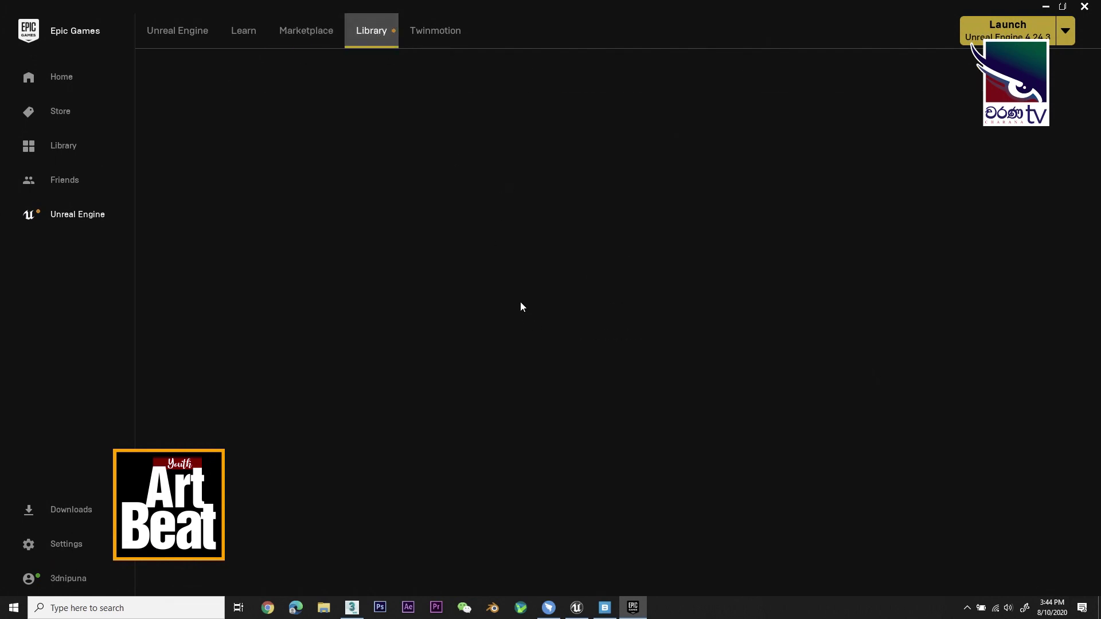
pyautogui.scroll(-3, 721, 405)
pyautogui.scroll(-6, 720, 405)
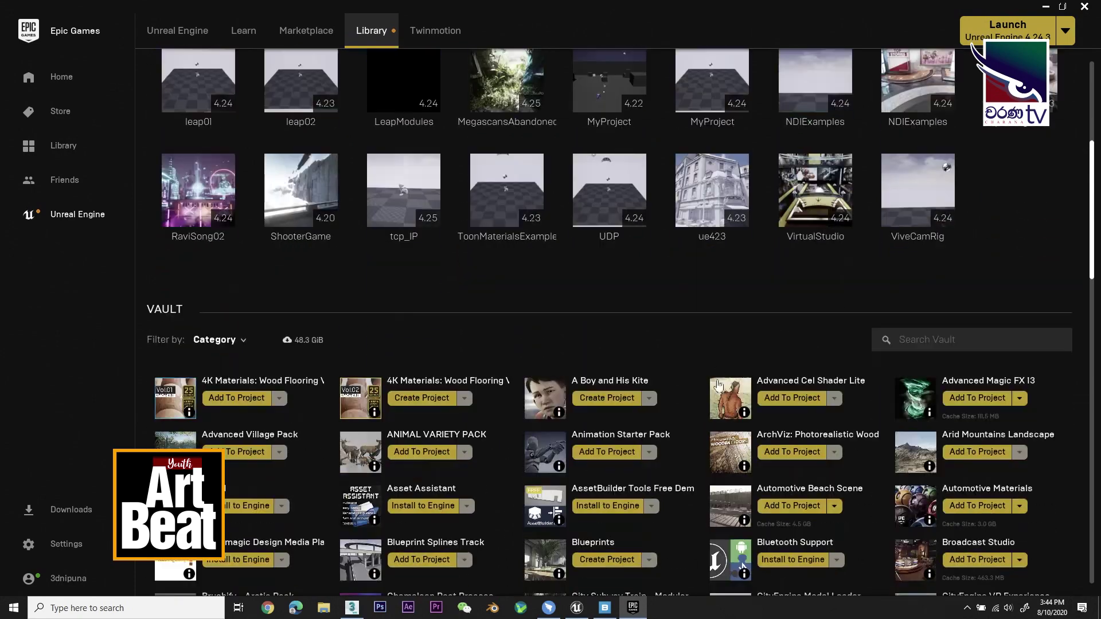
pyautogui.scroll(-3, 718, 378)
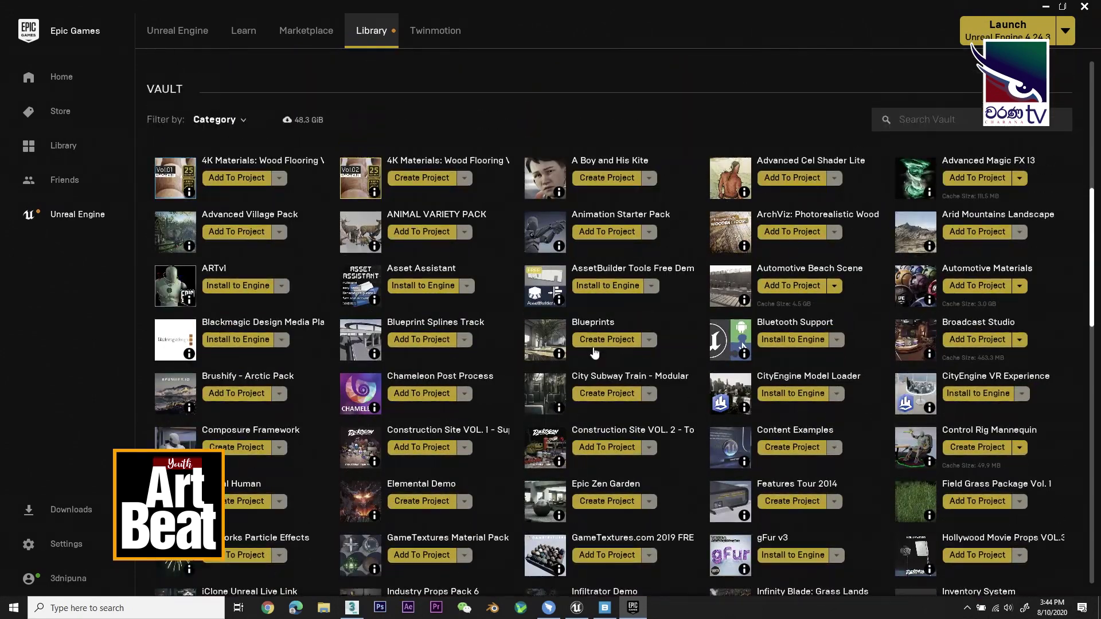
pyautogui.scroll(2, 759, 338)
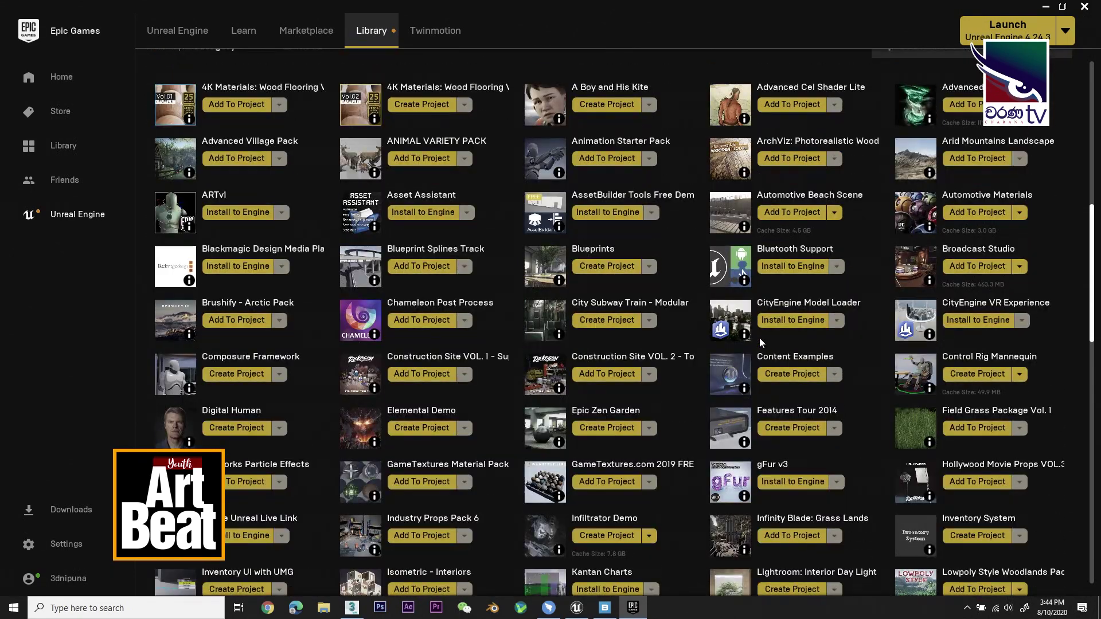
pyautogui.scroll(1, 759, 338)
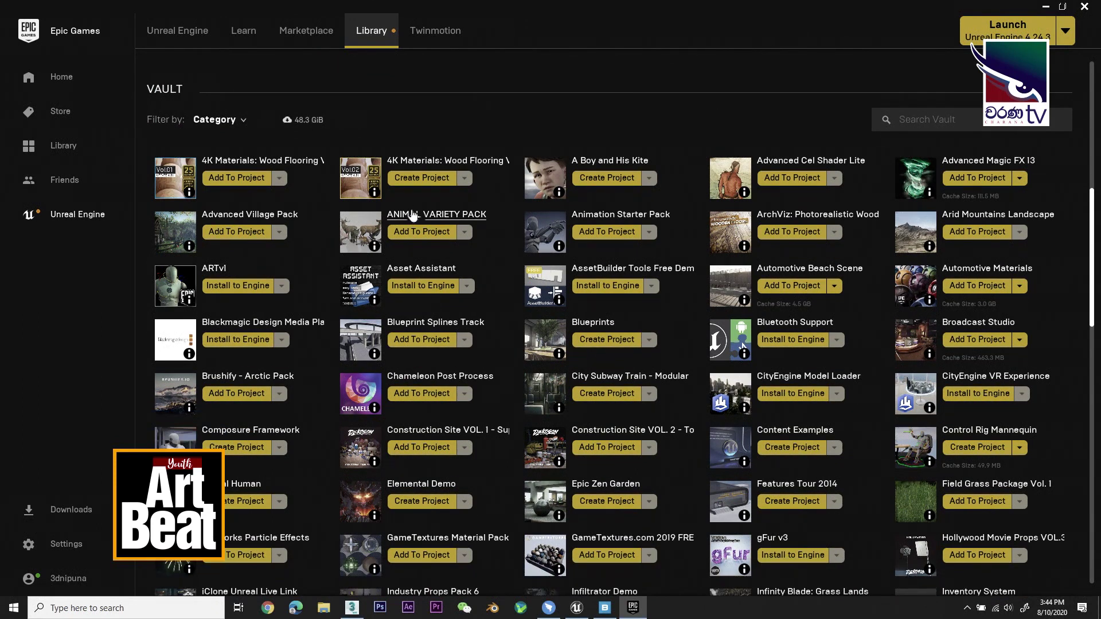
# Add the Animal Variety Pack from the Vault to the Env003 project
pyautogui.click(450, 238)
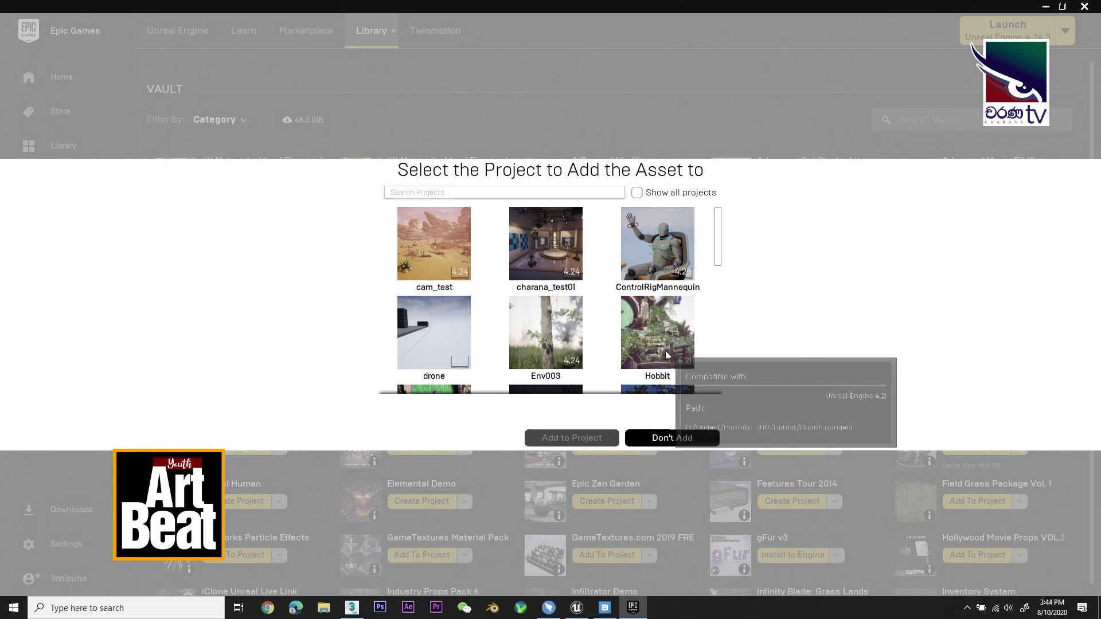
pyautogui.scroll(-1, 665, 351)
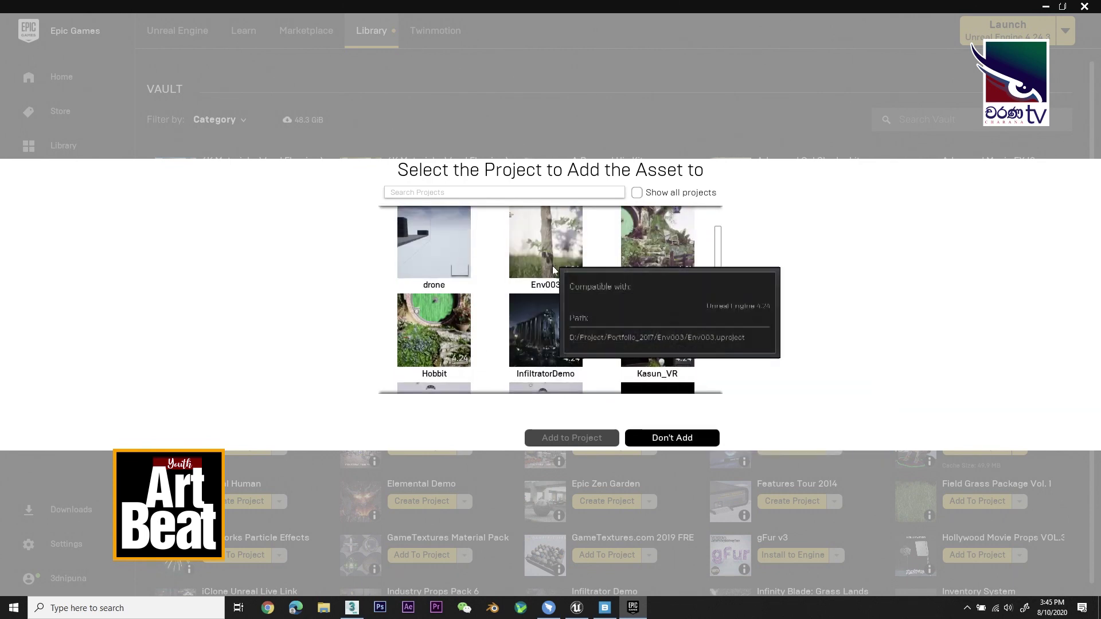
pyautogui.scroll(1, 554, 270)
pyautogui.click(556, 304)
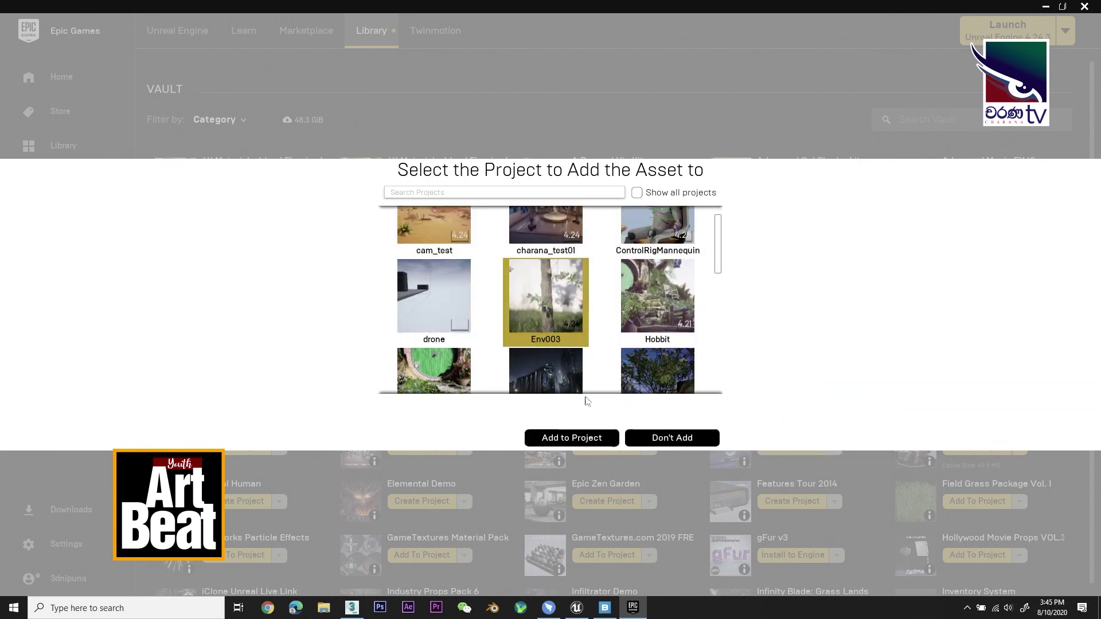
pyautogui.click(586, 441)
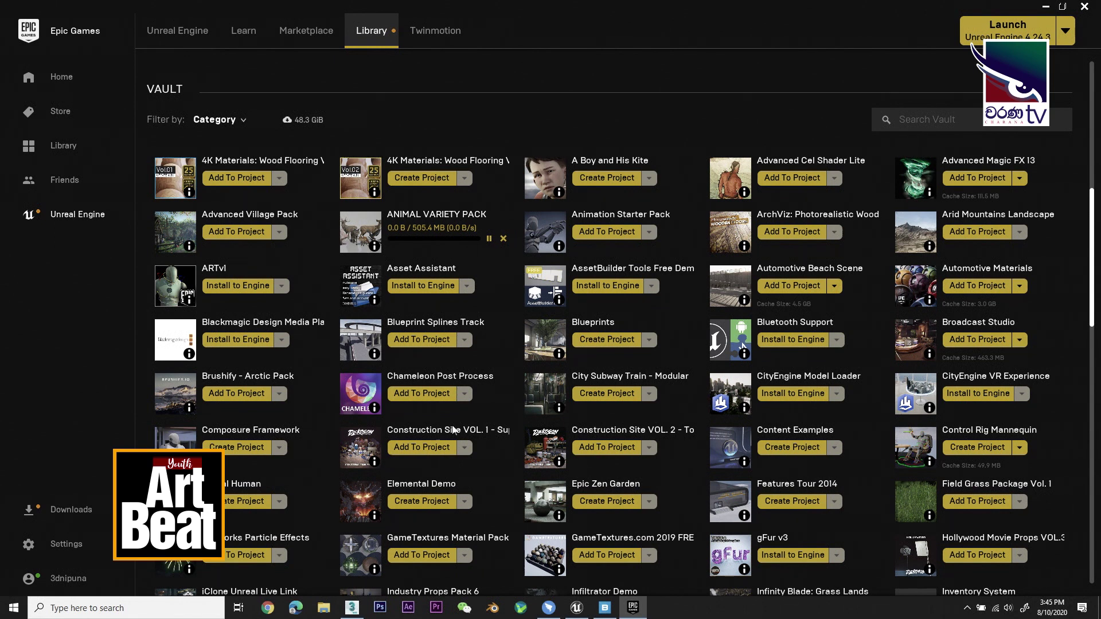
# Check the Animal Variety Pack download progress, then switch to the Unreal Editor
pyautogui.click(73, 510)
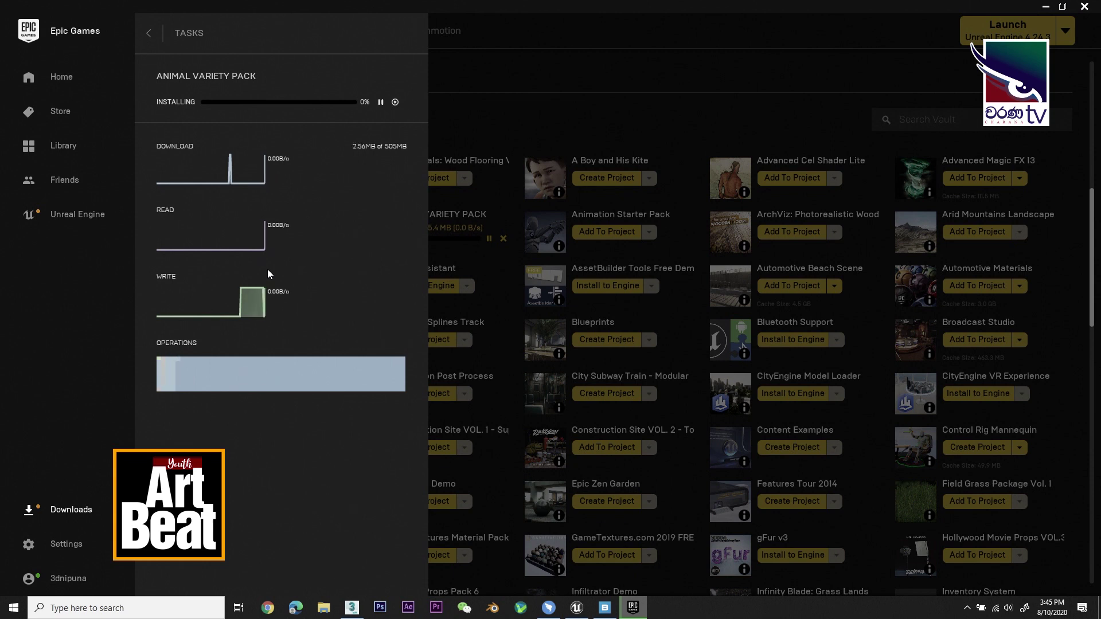
pyautogui.click(576, 609)
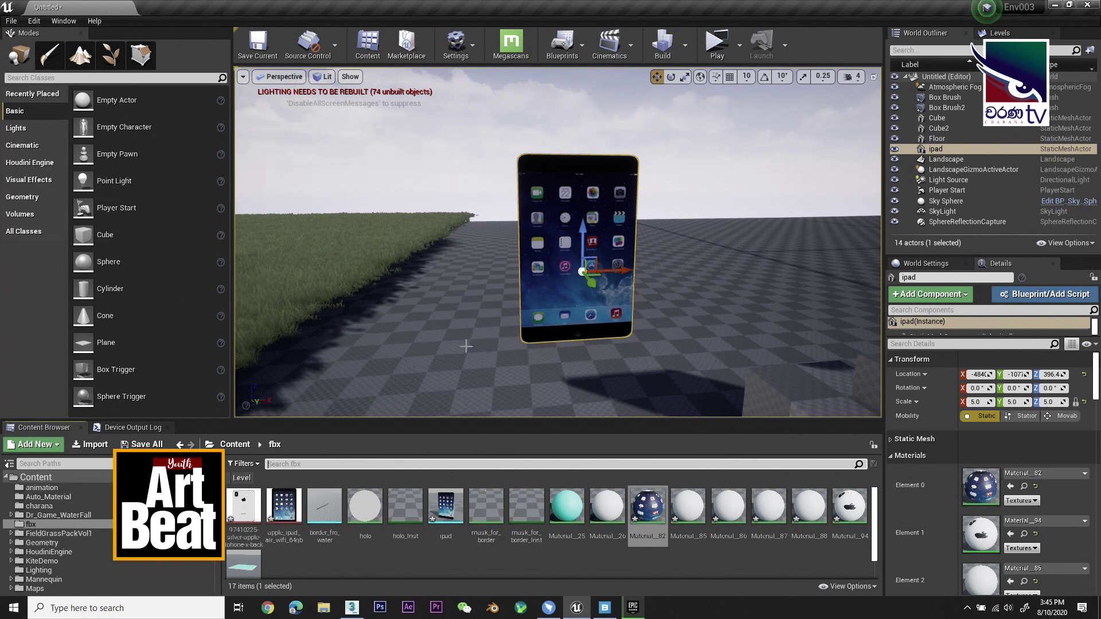
# Look over the Content Browser folders, then return to the launcher to check the install
pyautogui.scroll(-5, 83, 567)
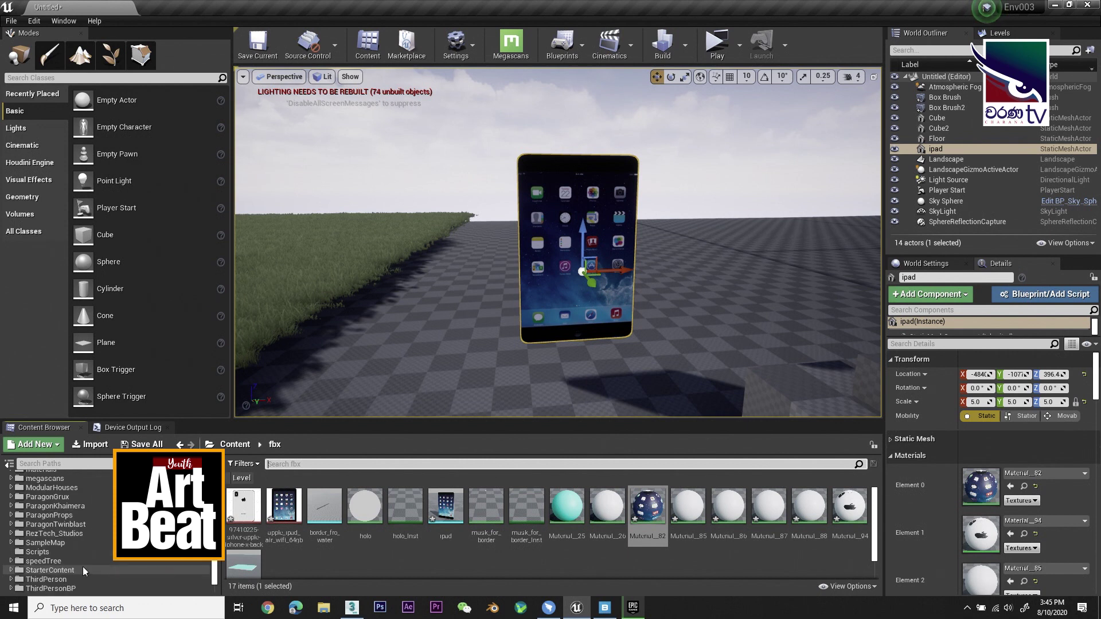
pyautogui.scroll(2, 91, 528)
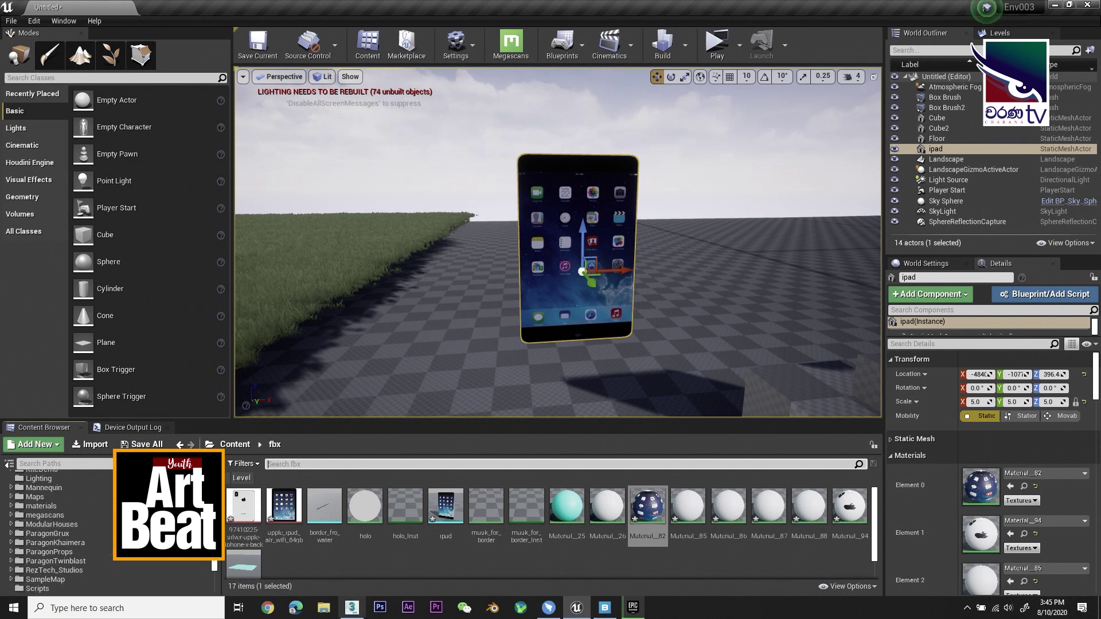
pyautogui.click(633, 608)
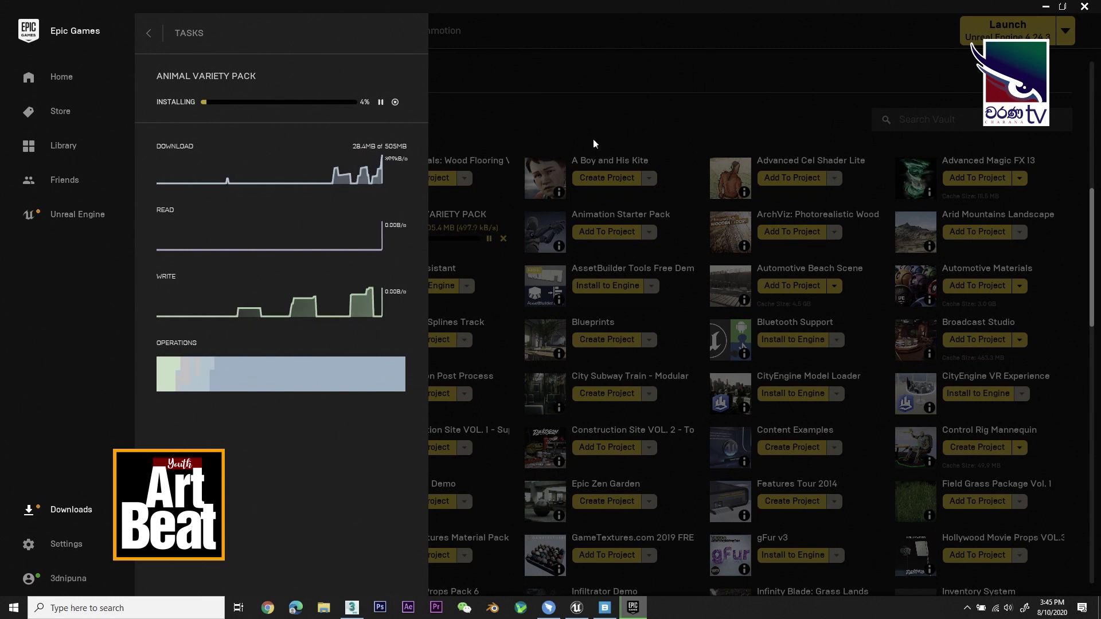
# Close the Tasks panel and watch the Animal Variety Pack download in the Vault
pyautogui.click(607, 115)
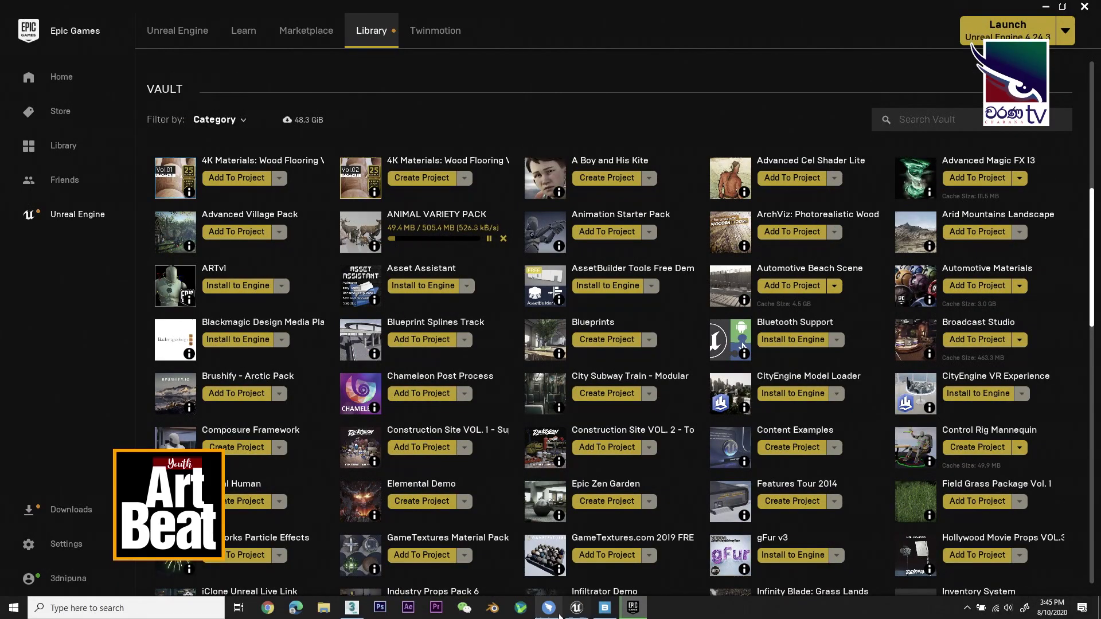
pyautogui.moveTo(631, 613)
# Bring the Unreal Editor to the front, closing a chat window opened by mistake
pyautogui.click(559, 610)
pyautogui.click(543, 616)
pyautogui.click(576, 610)
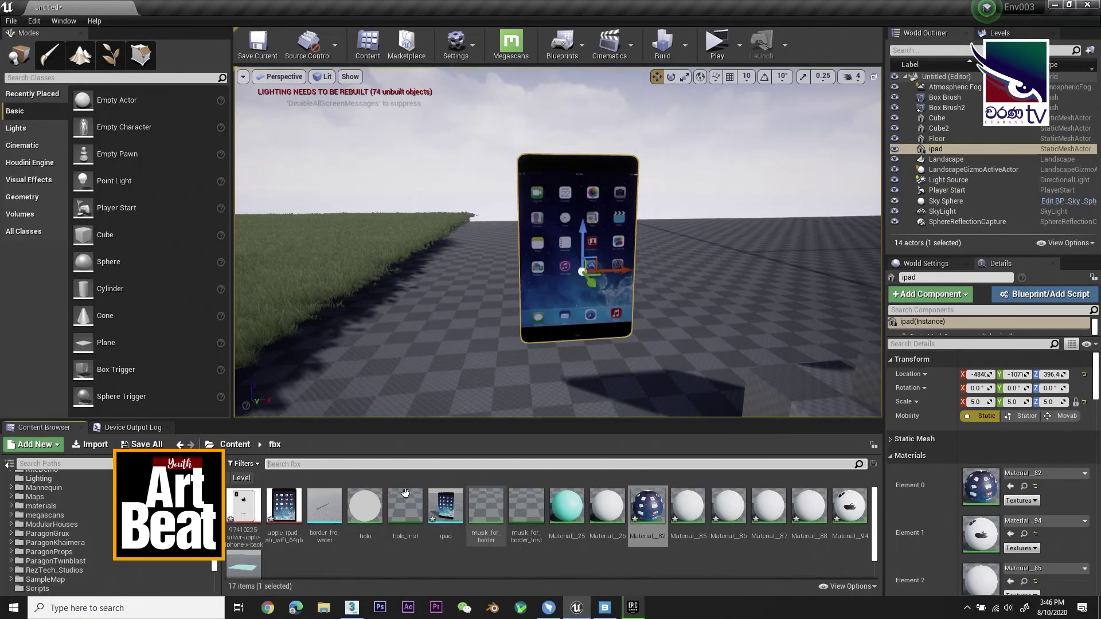
# Find the KiteDemo folder in the Content Browser tree and show its contents
pyautogui.scroll(2, 69, 554)
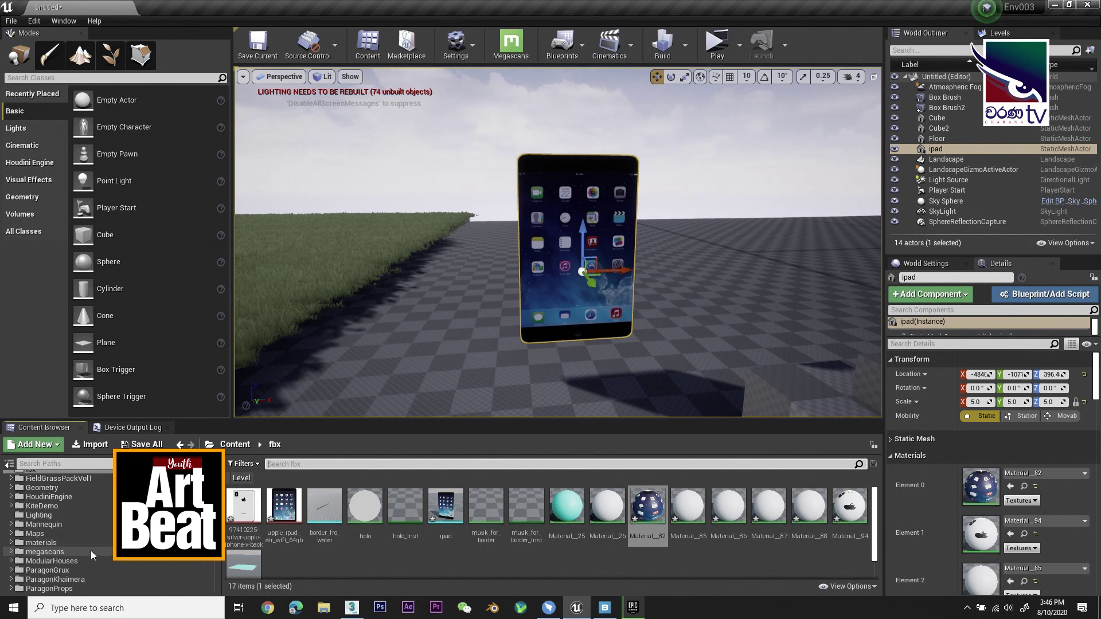
pyautogui.scroll(3, 91, 551)
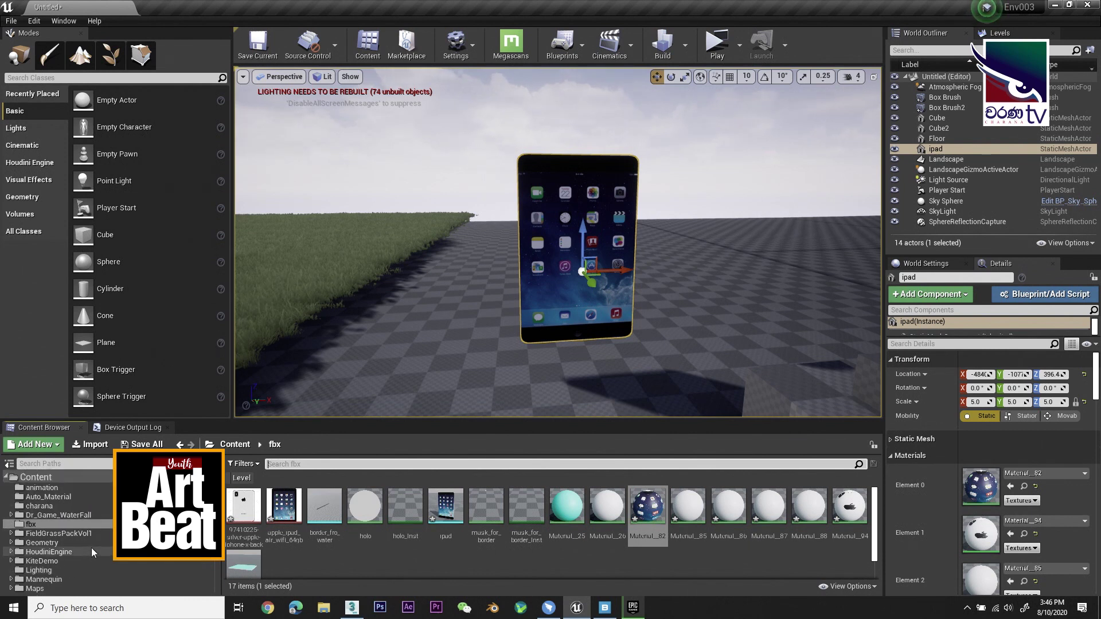
pyautogui.scroll(-2, 91, 545)
pyautogui.scroll(2, 91, 544)
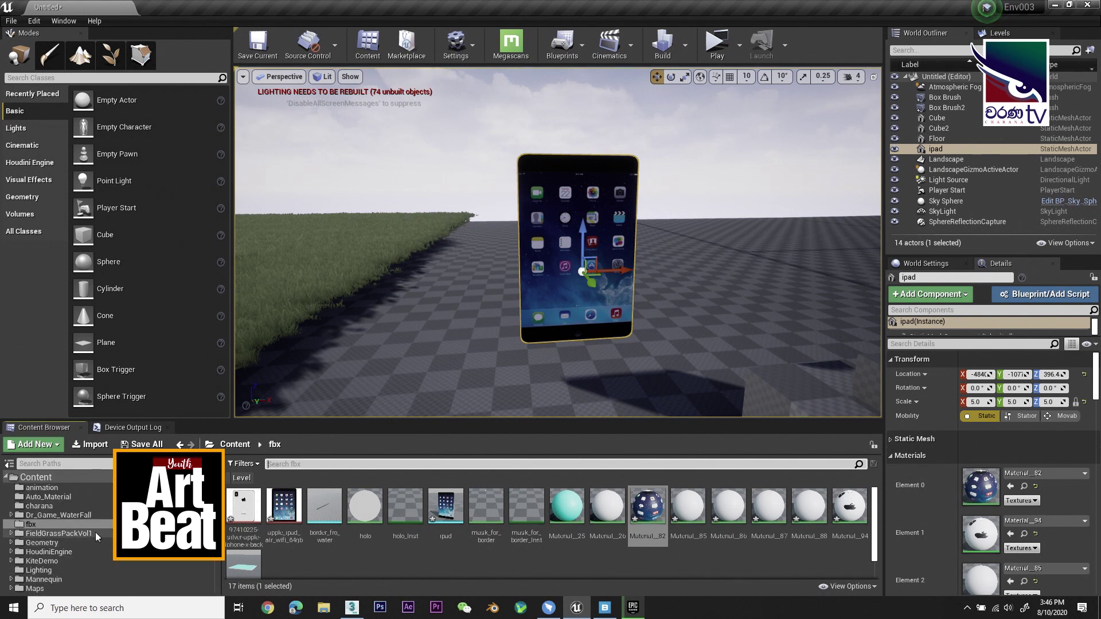
pyautogui.scroll(-2, 57, 533)
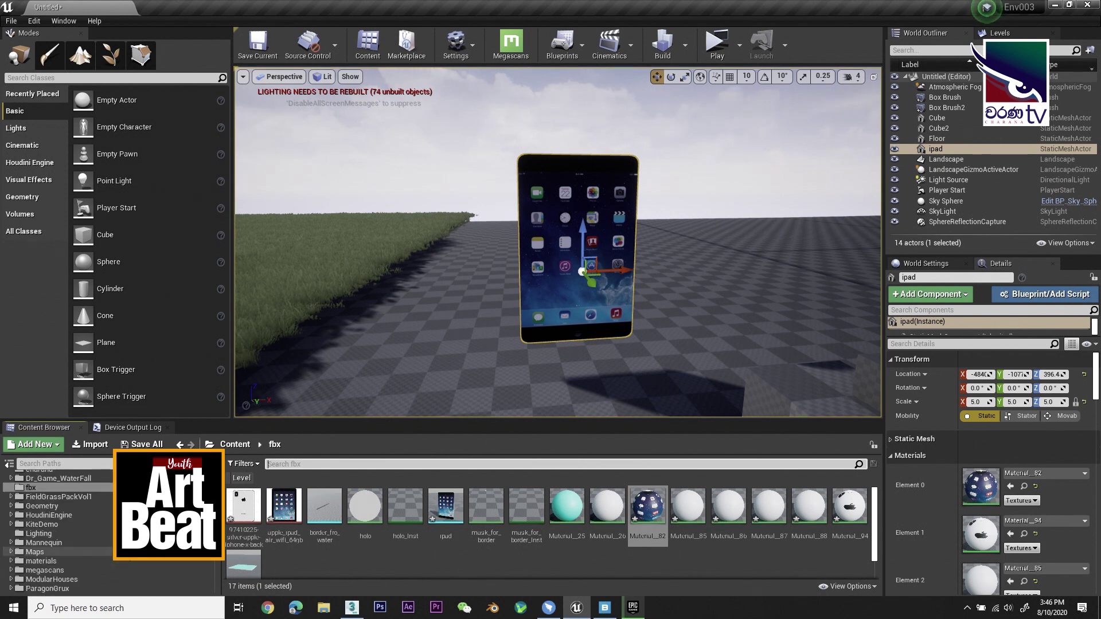
pyautogui.scroll(-1, 78, 544)
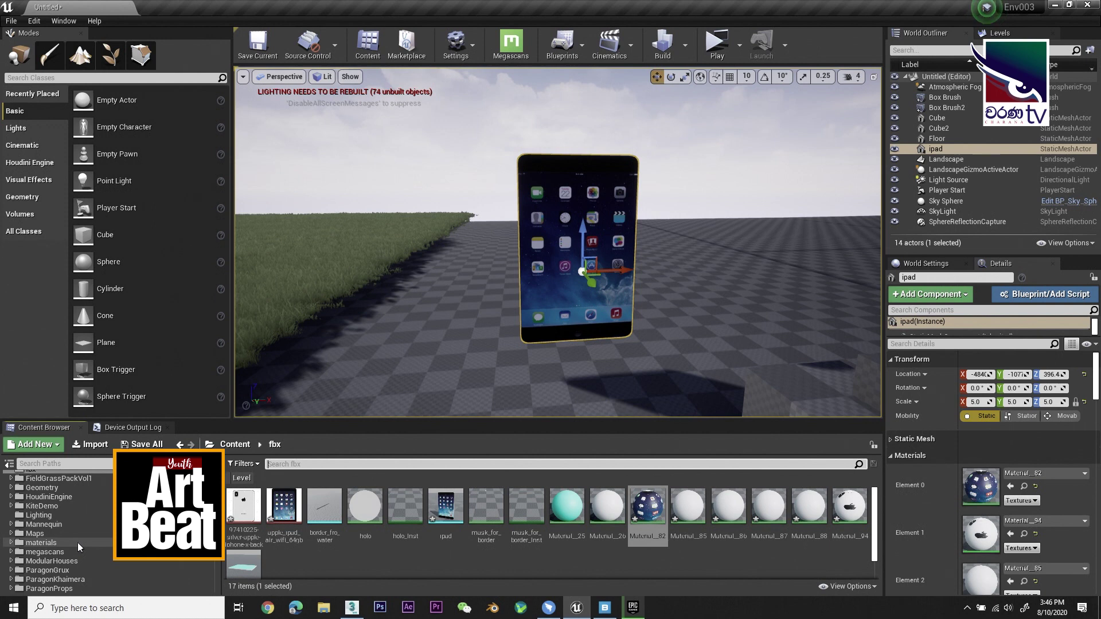
pyautogui.click(47, 507)
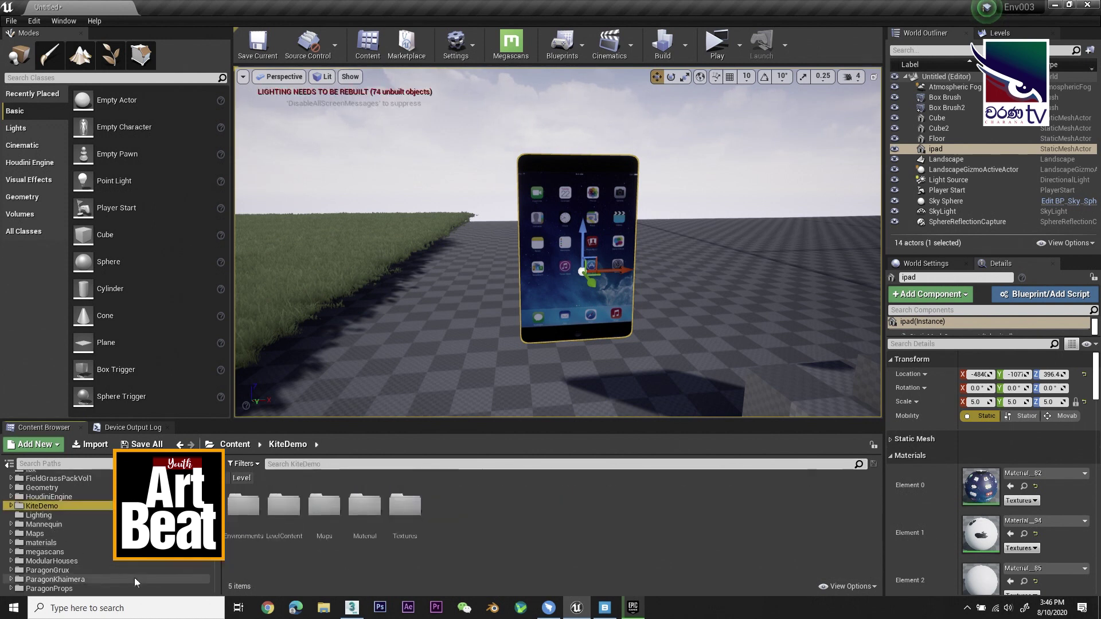
pyautogui.scroll(-2, 71, 553)
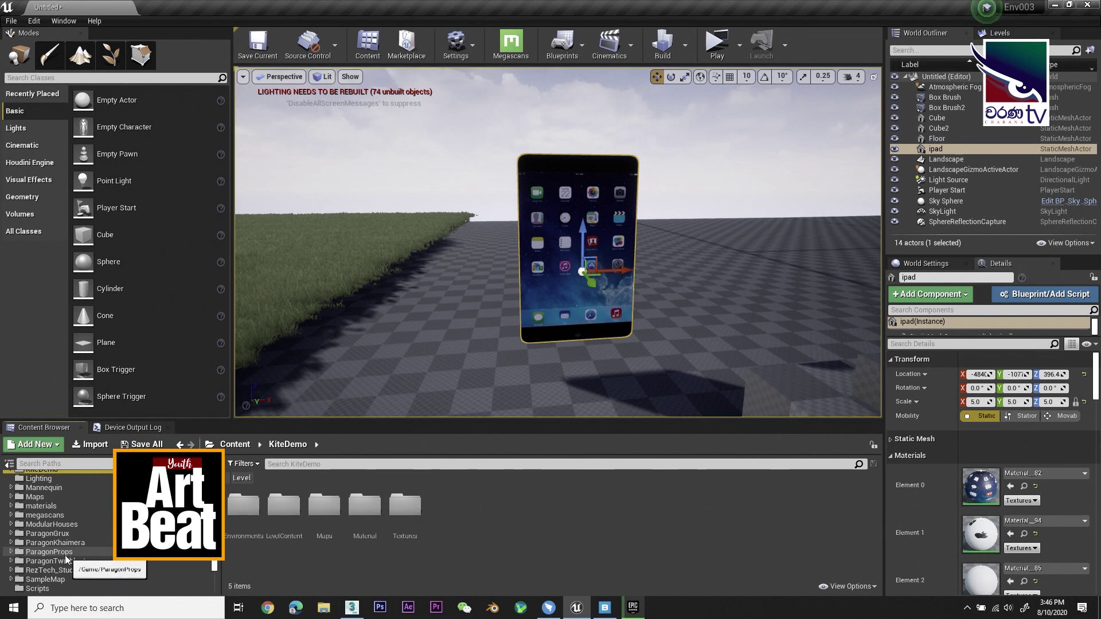
pyautogui.scroll(-2, 63, 571)
pyautogui.scroll(-1, 63, 571)
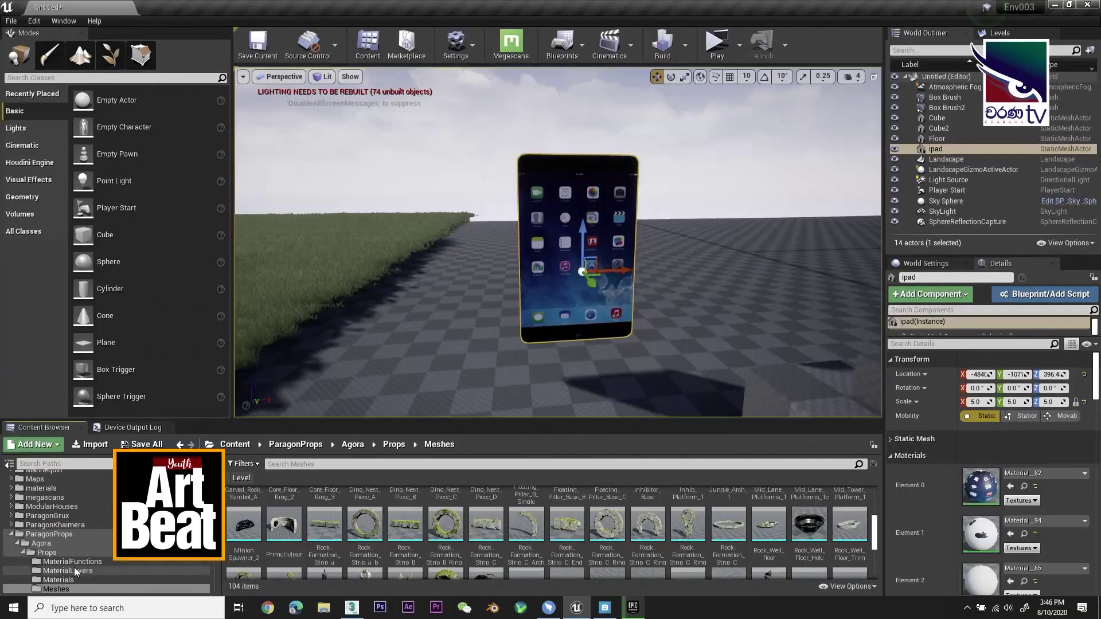
# Look at the Paragon props' MaterialLayers and MaterialFunctions folders
pyautogui.click(74, 568)
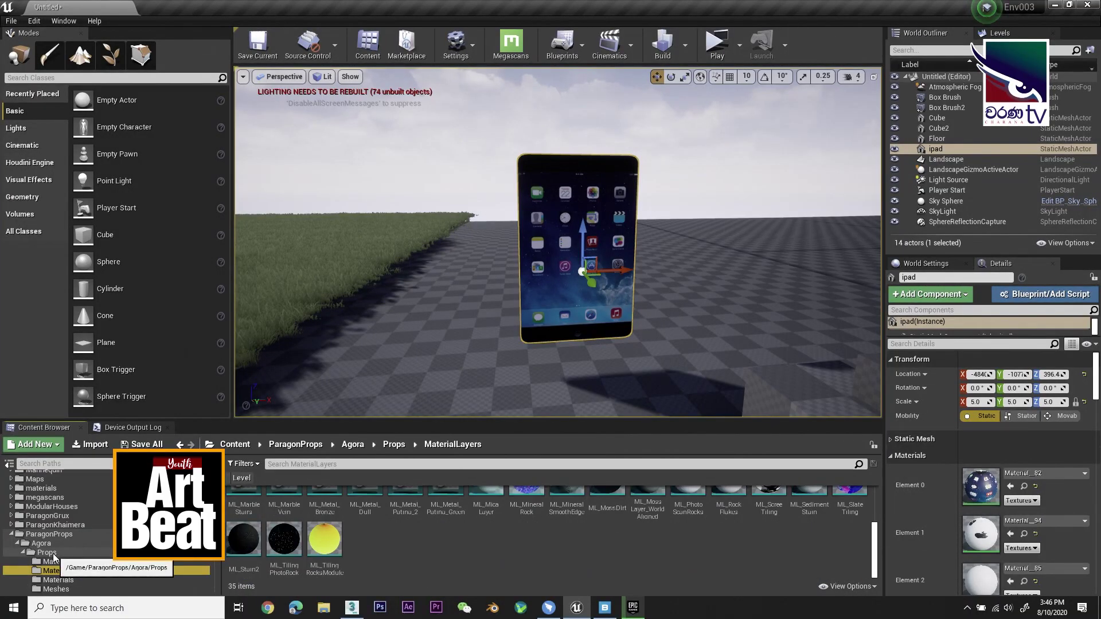
pyautogui.scroll(3, 386, 575)
pyautogui.click(60, 564)
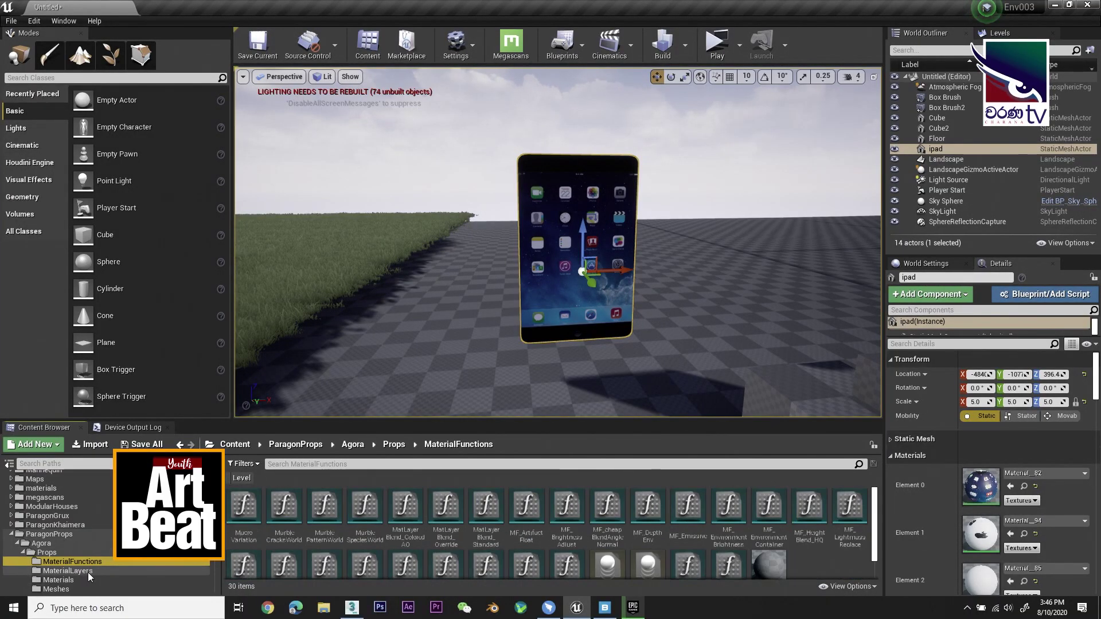
pyautogui.scroll(-2, 89, 574)
# Open Agora > Props > Meshes and select the Base_Side_Platforms_2B mesh
pyautogui.click(42, 508)
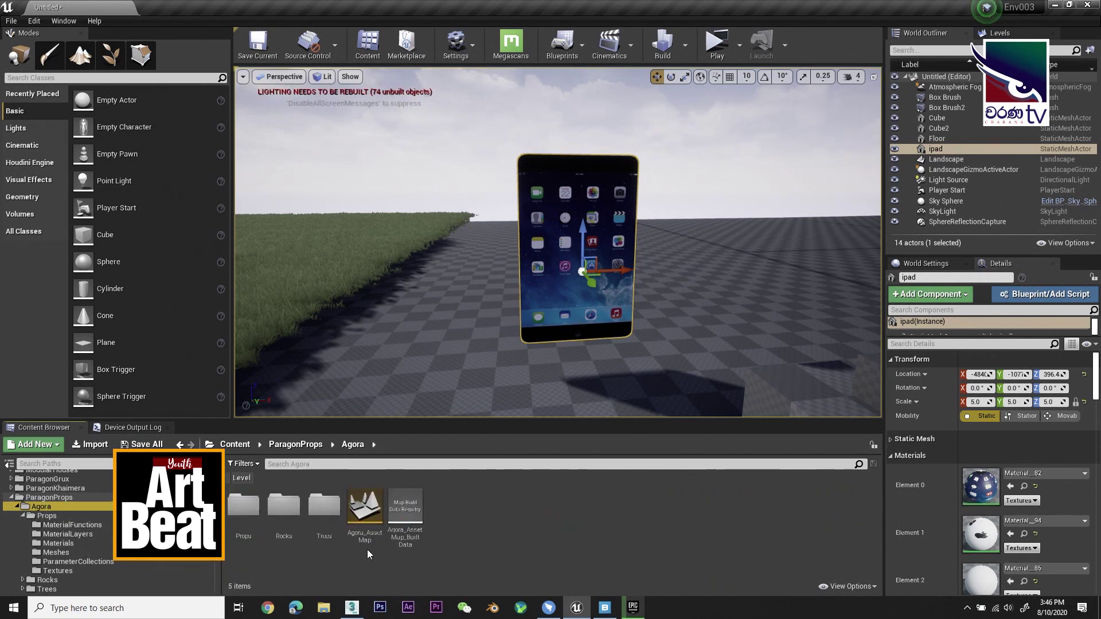
pyautogui.click(273, 515)
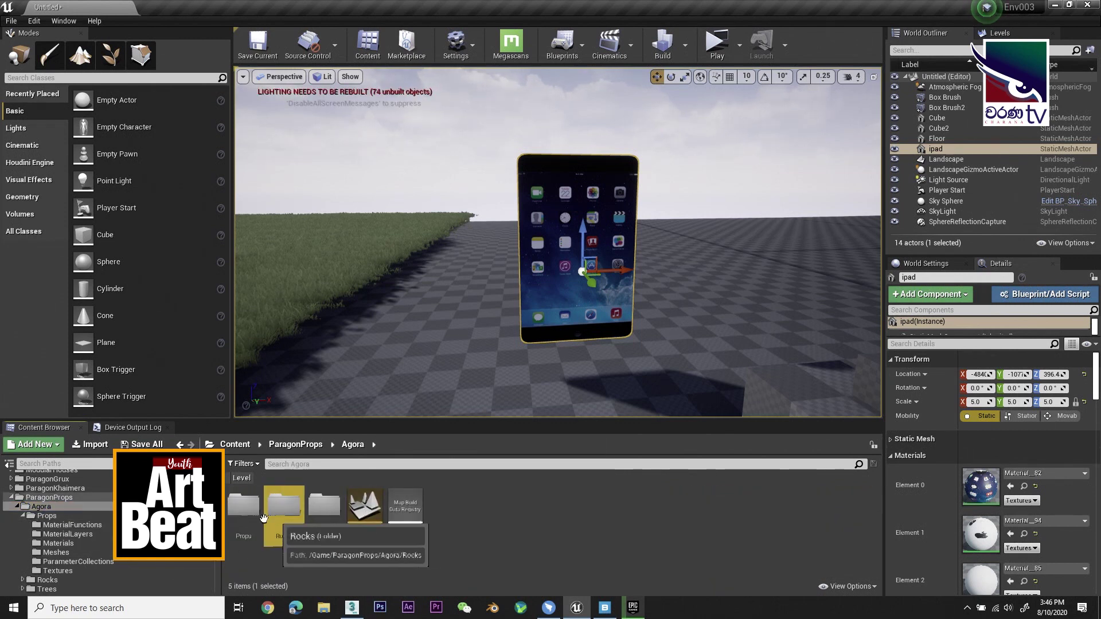
pyautogui.doubleClick(246, 510)
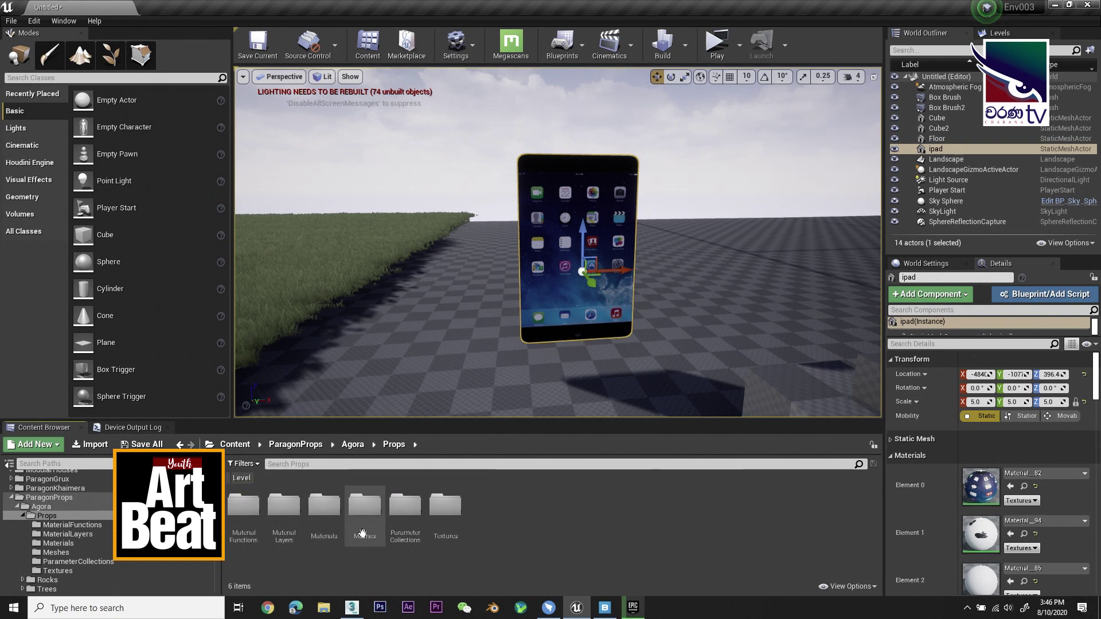
pyautogui.doubleClick(363, 534)
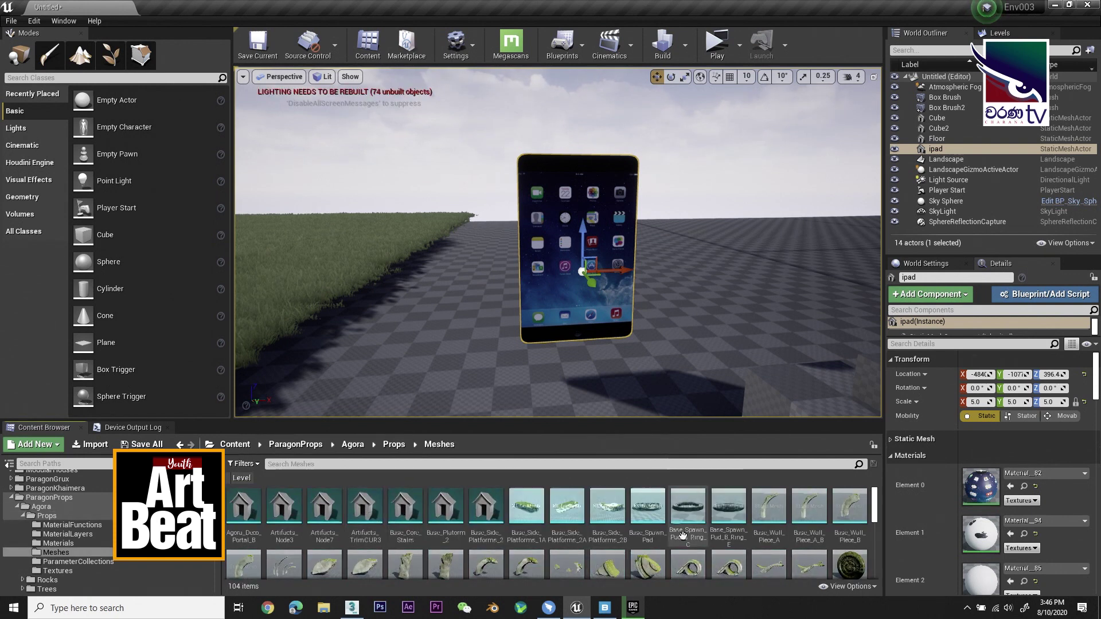
pyautogui.click(610, 524)
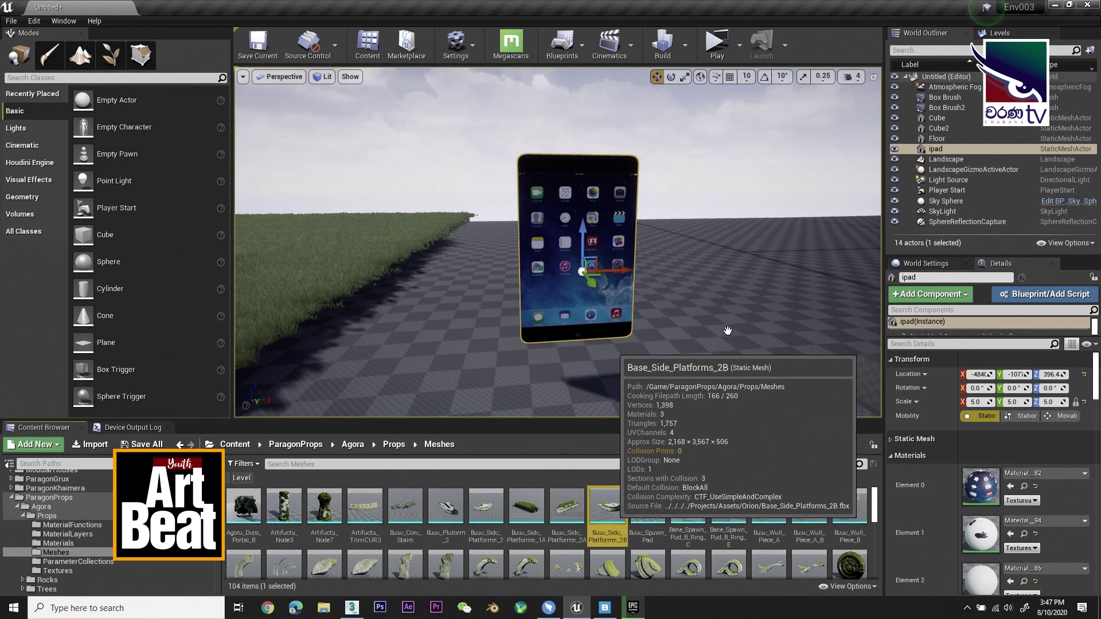